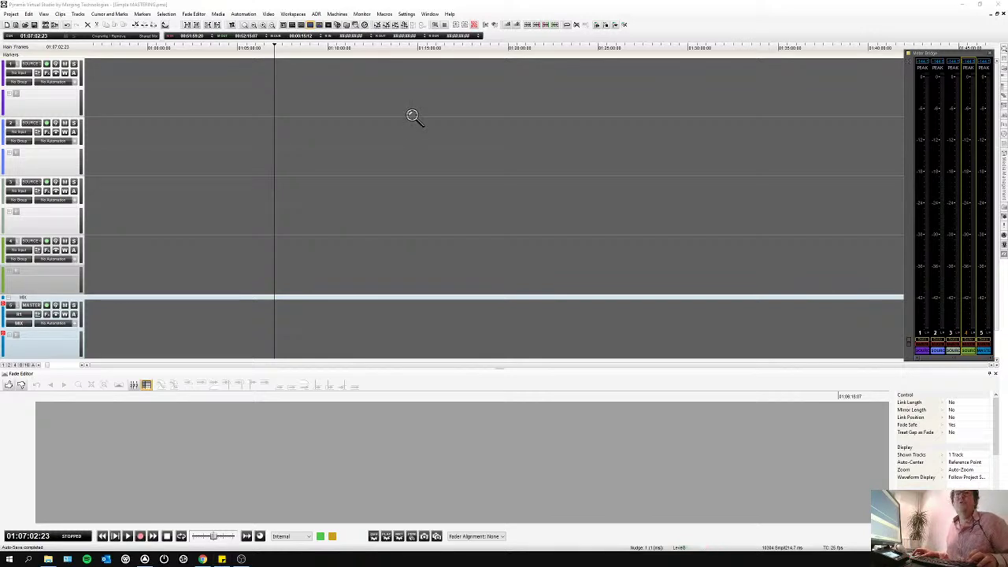
- Switch to the Audio Files folder and place the 14_Intimate-Conversation WAV file on track 1 at the cursor position
key("alt+Tab")
left_click_drag(572, 108, 551, 102)
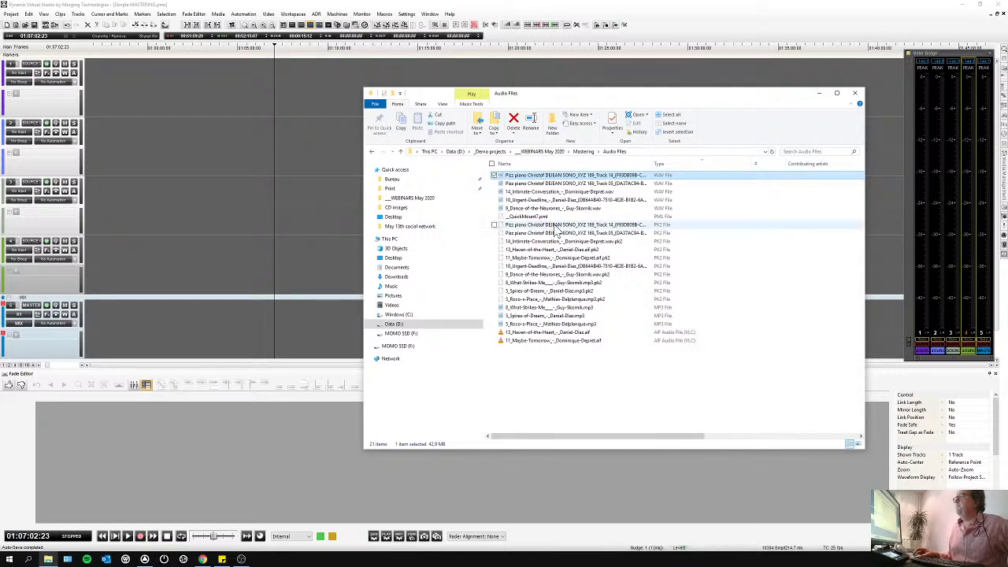
left_click(541, 185)
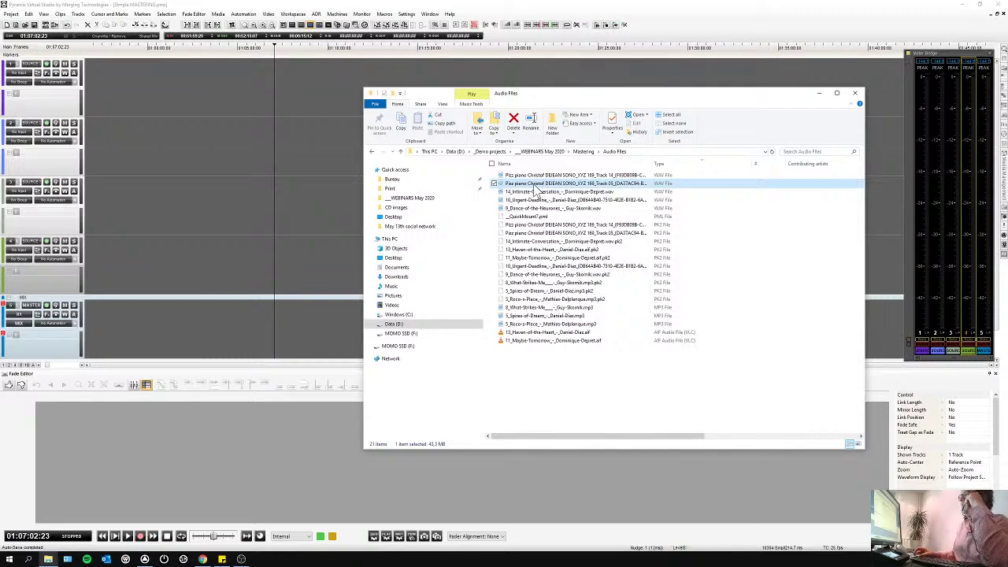
left_click(521, 192)
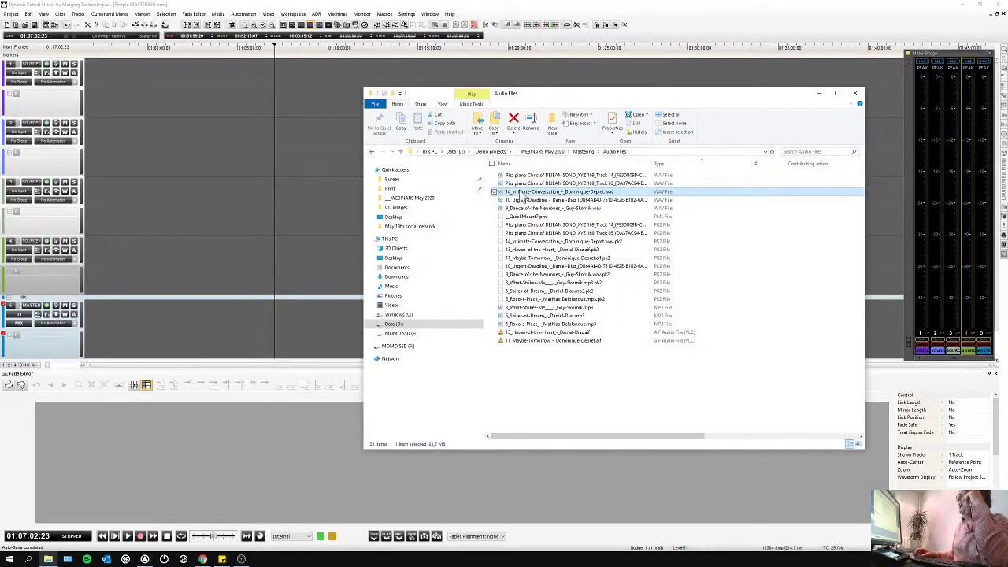
left_click_drag(521, 200, 286, 111)
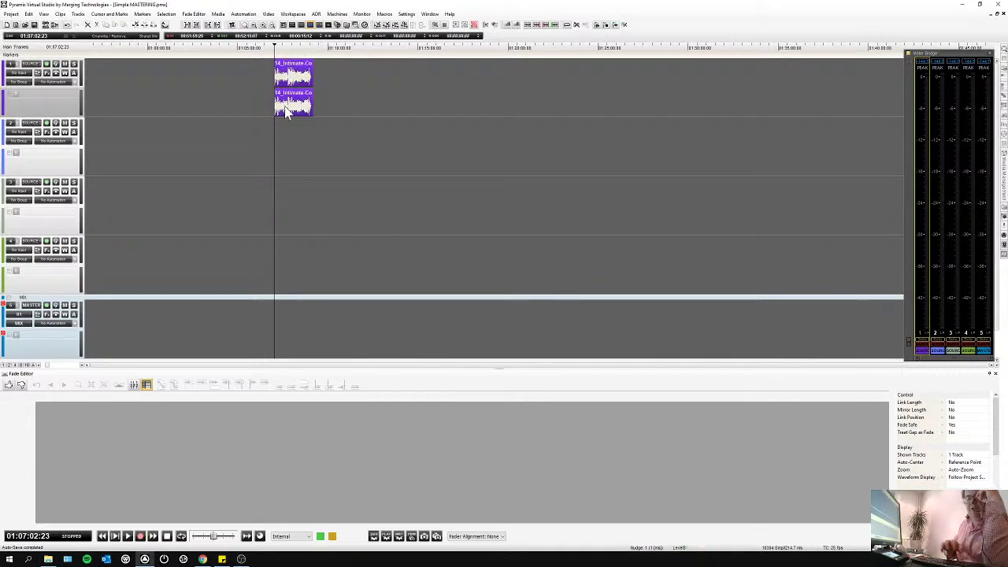
- Place the 10_Urgent-Deadline WAV file from the Audio Files folder on track 2, just after the end of the first clip
key("alt+Tab")
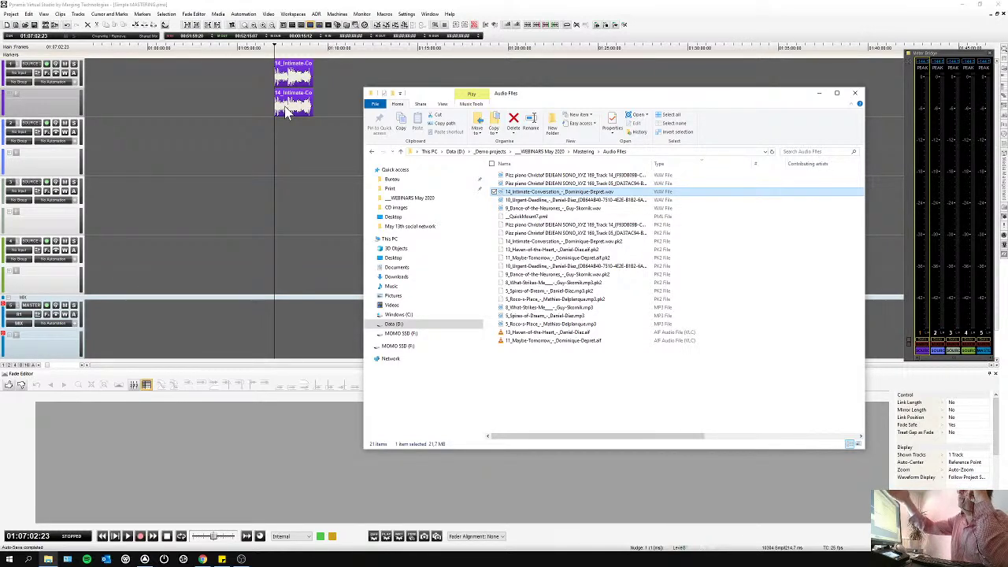
left_click(526, 200)
left_click_drag(441, 181, 316, 137)
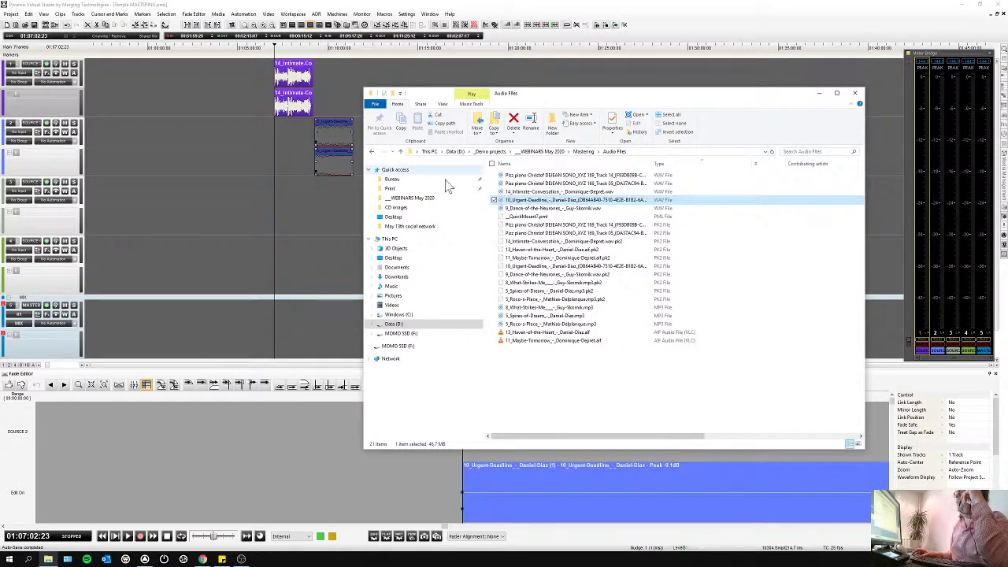
- Place the 5_Spires-of-Dream MP3 file on track 3 and shift its clip so it starts just after the 10_Urgent-Deadline clip
left_click_drag(530, 316, 350, 191)
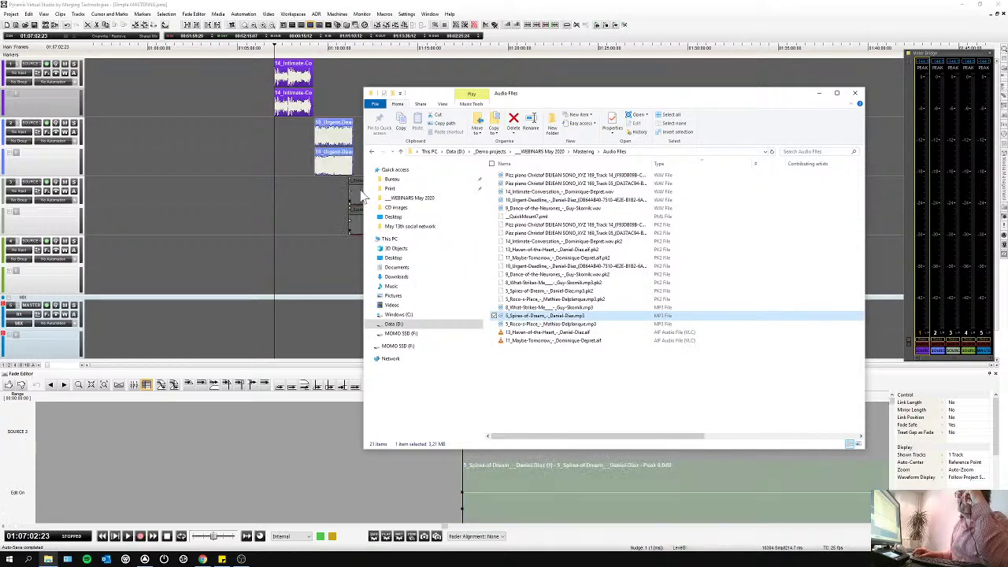
left_click_drag(596, 92, 635, 79)
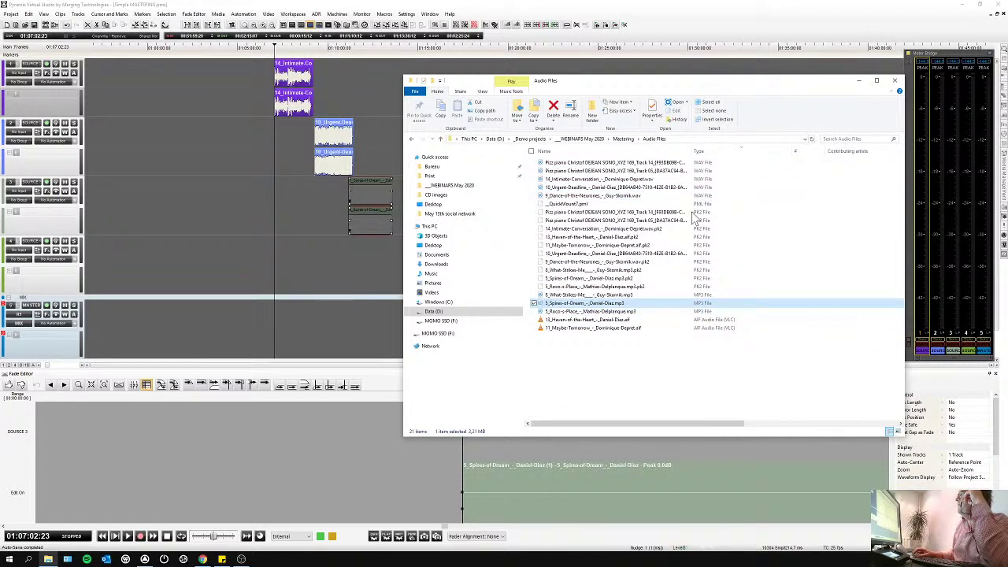
left_click(361, 137)
left_click(362, 192)
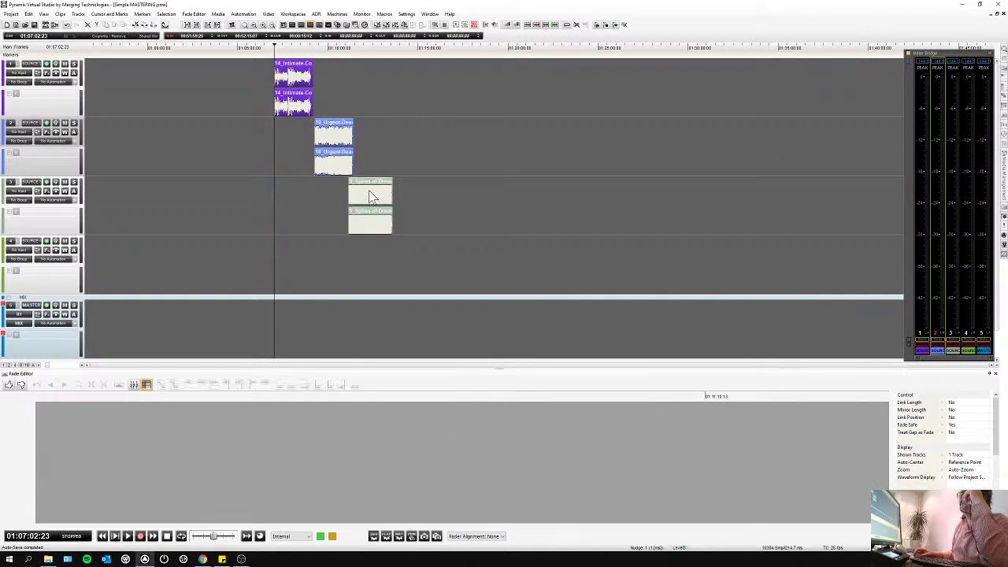
left_click_drag(362, 192, 370, 192)
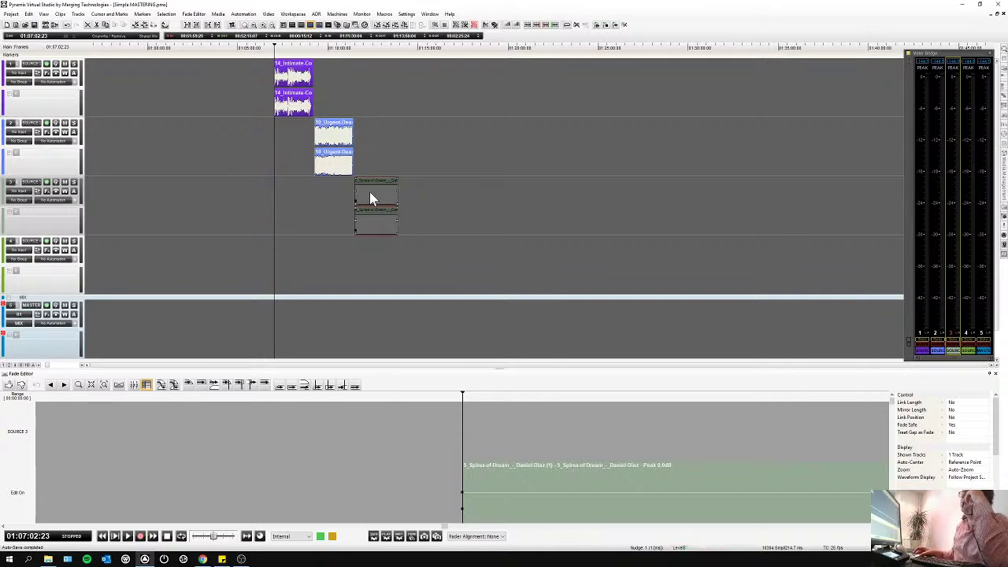
left_click(374, 162)
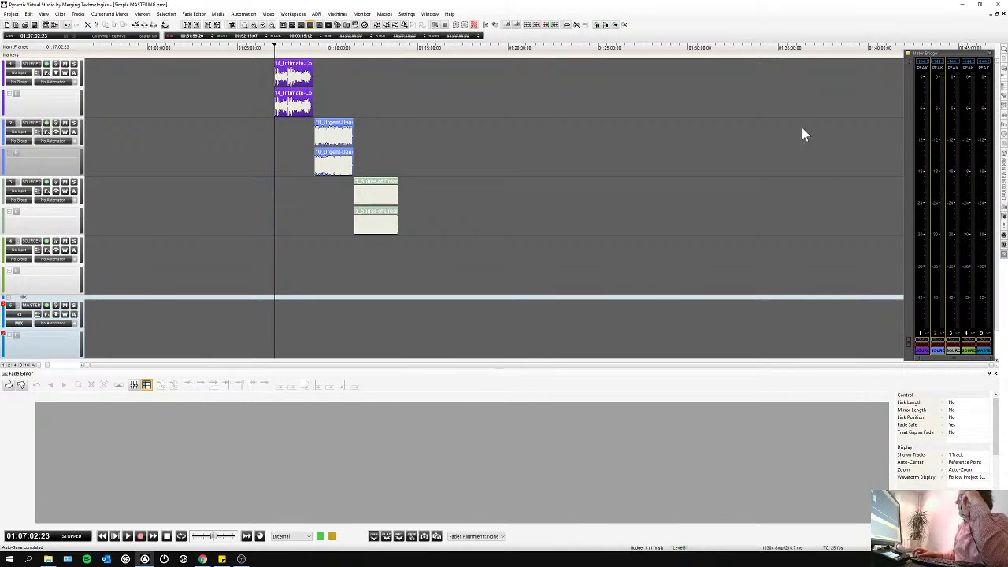
- Place an excerpt of 14_Intimate-Conversation from Media Management on track 1 and undo the placement
left_click(1004, 189)
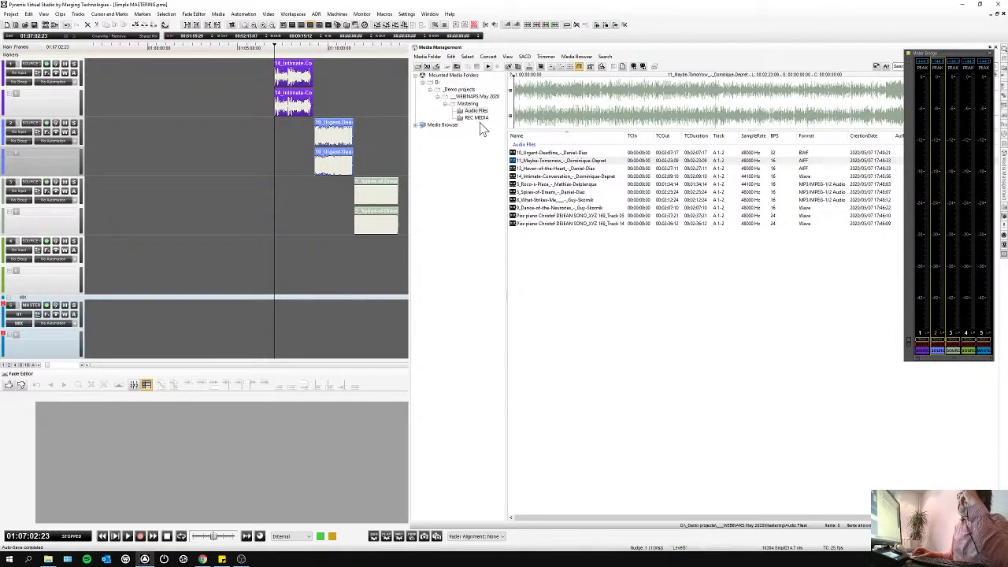
left_click(516, 176)
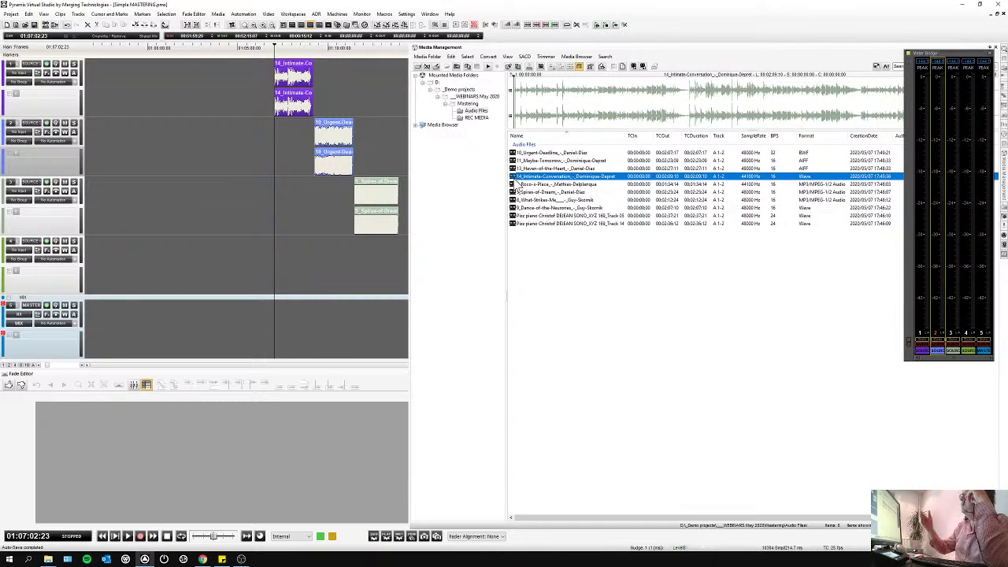
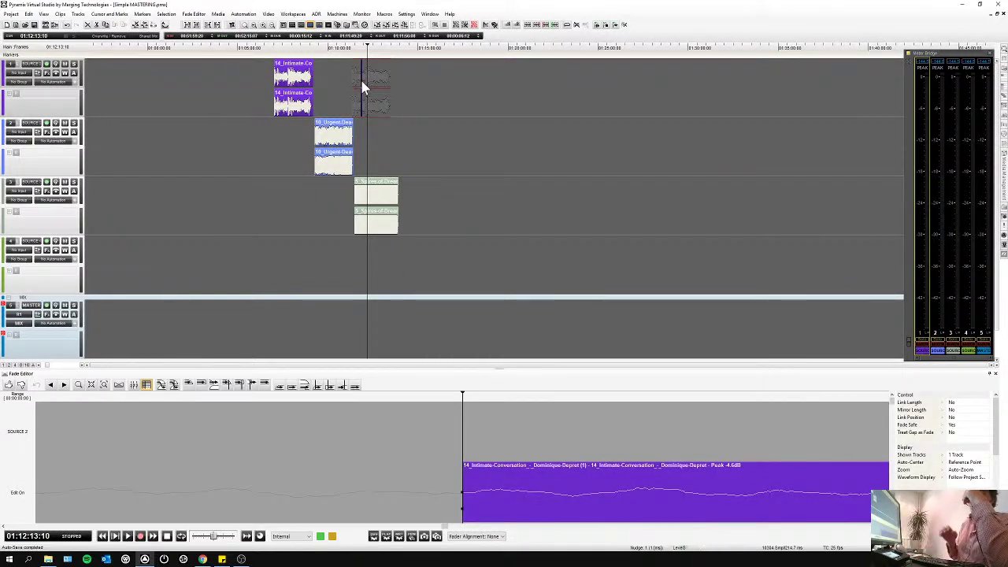
key("ctrl+z")
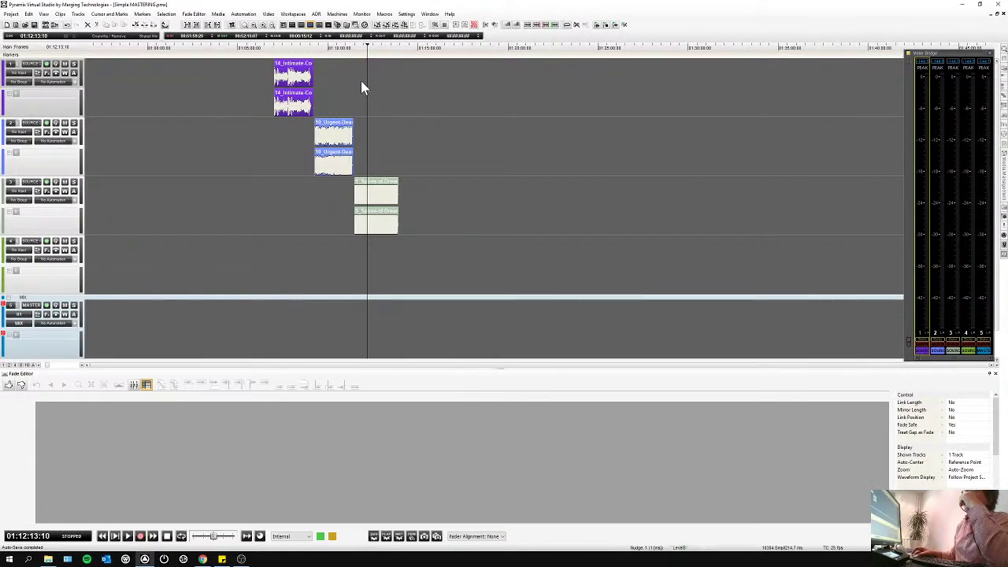
- Play a short passage near the start of the 14_Intimate-Conversation clip, from 01:07:07:10
left_click(270, 24)
left_click(270, 24)
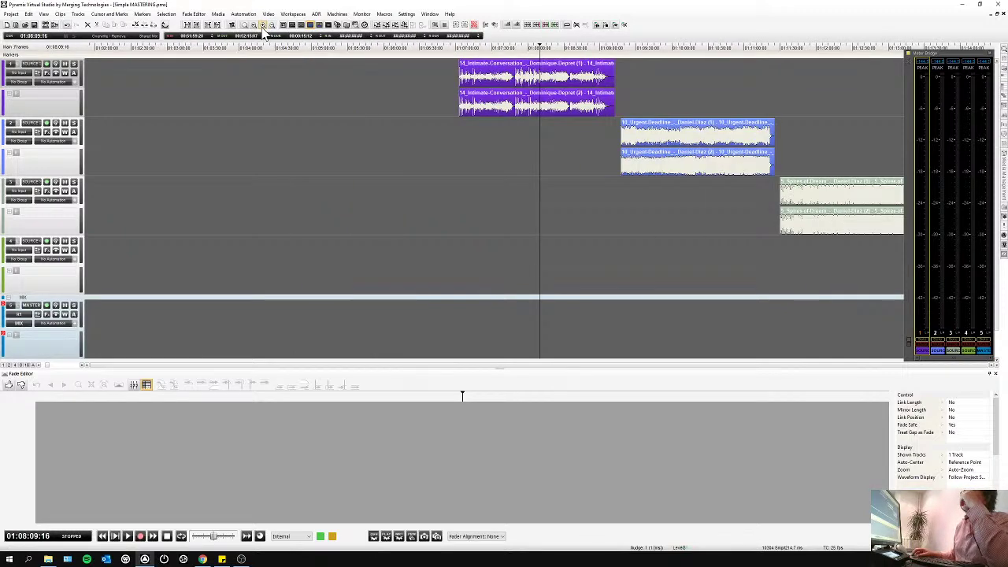
left_click(270, 24)
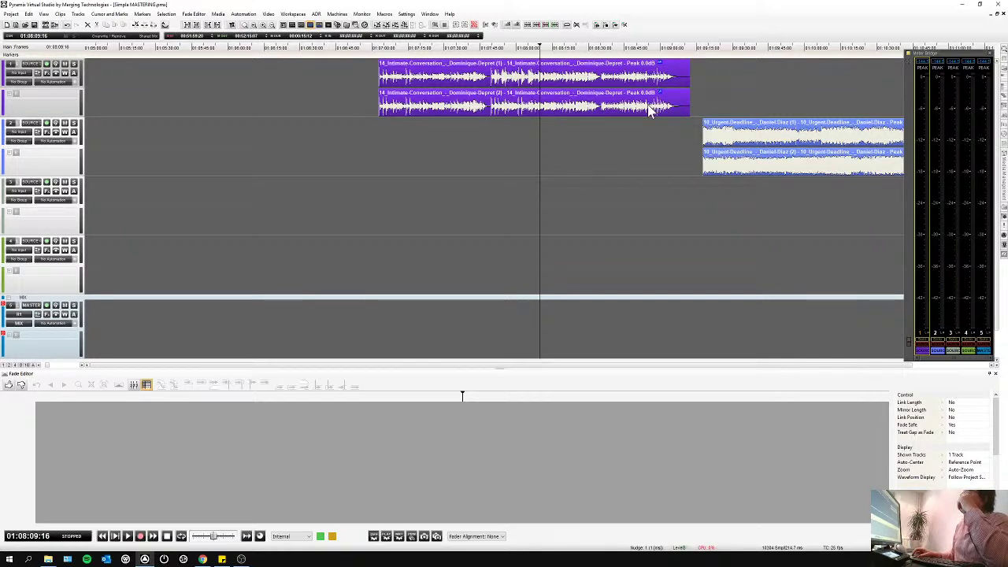
left_click(555, 81)
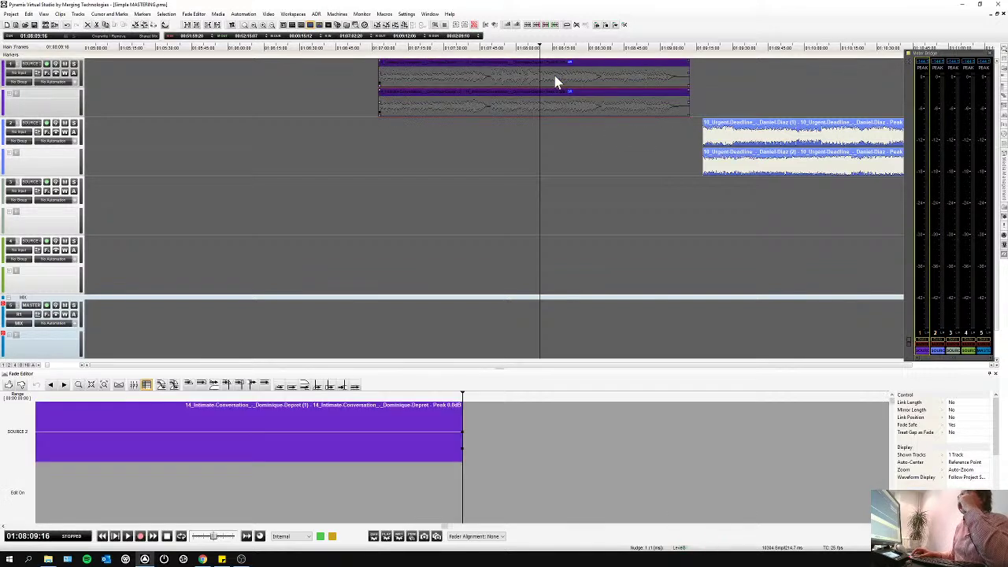
left_click(488, 154)
left_click(389, 50)
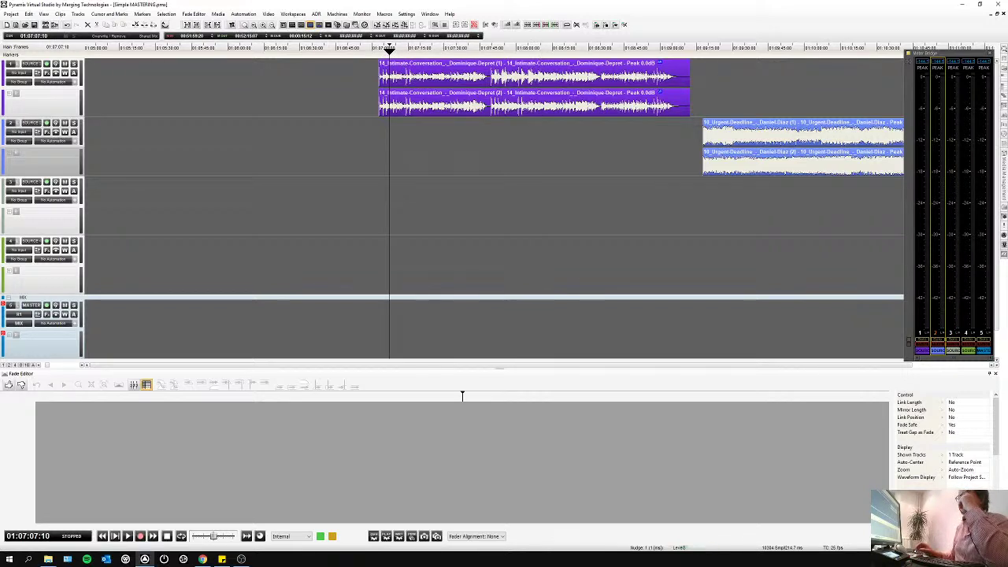
key("space")
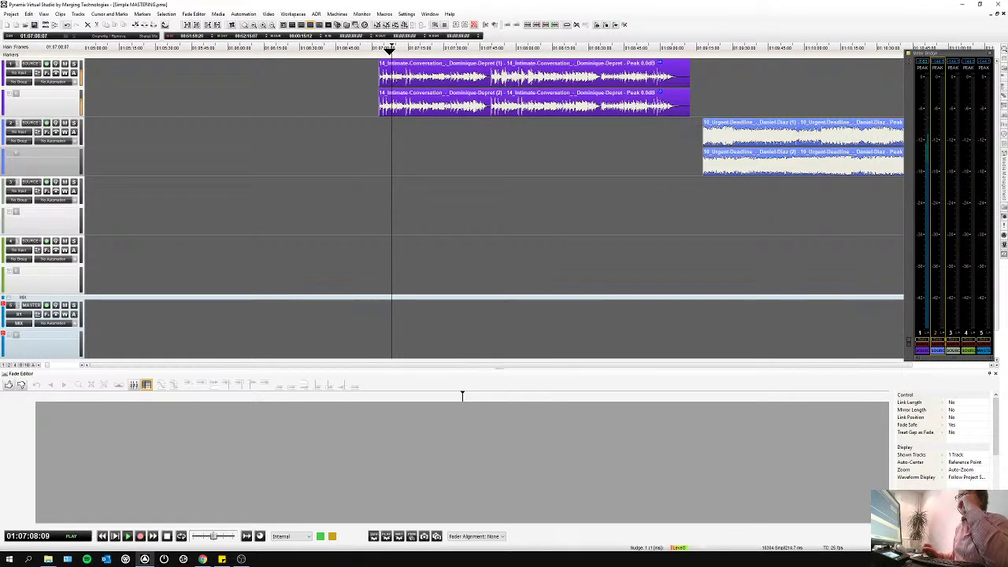
key("space")
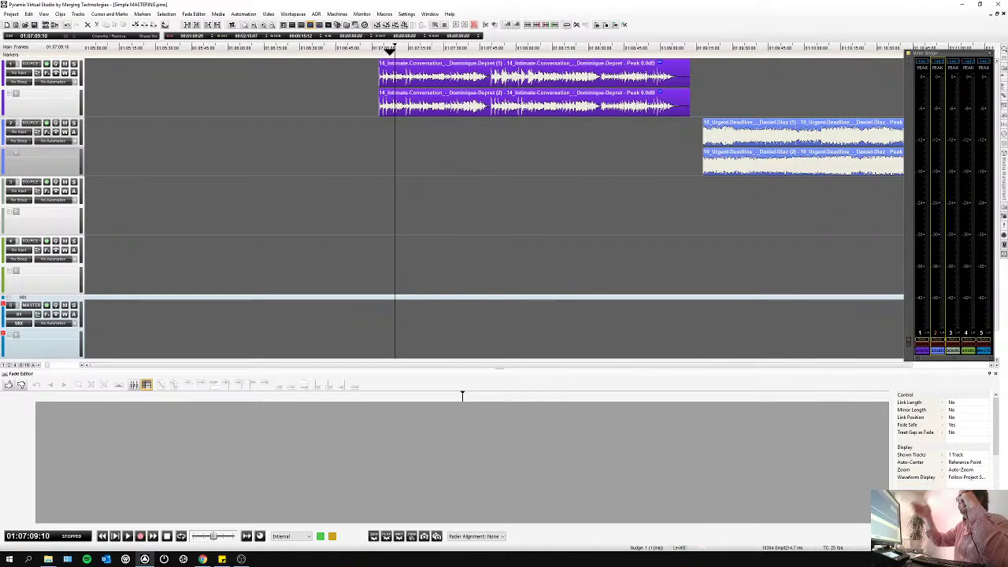
- Move the 10_Urgent-Deadline clip slightly earlier on track 2, closer to the end of the first clip
left_click(716, 140)
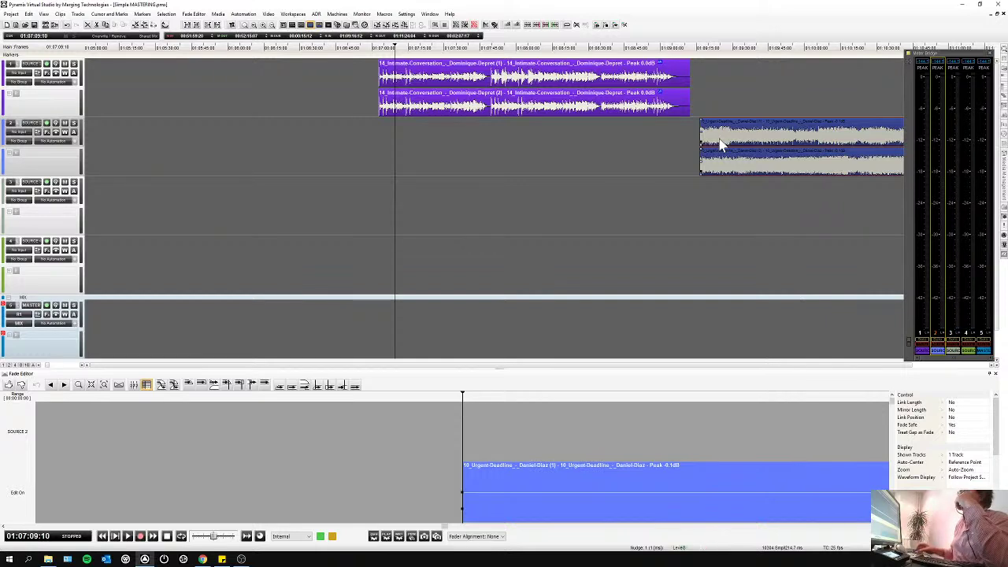
left_click(774, 91)
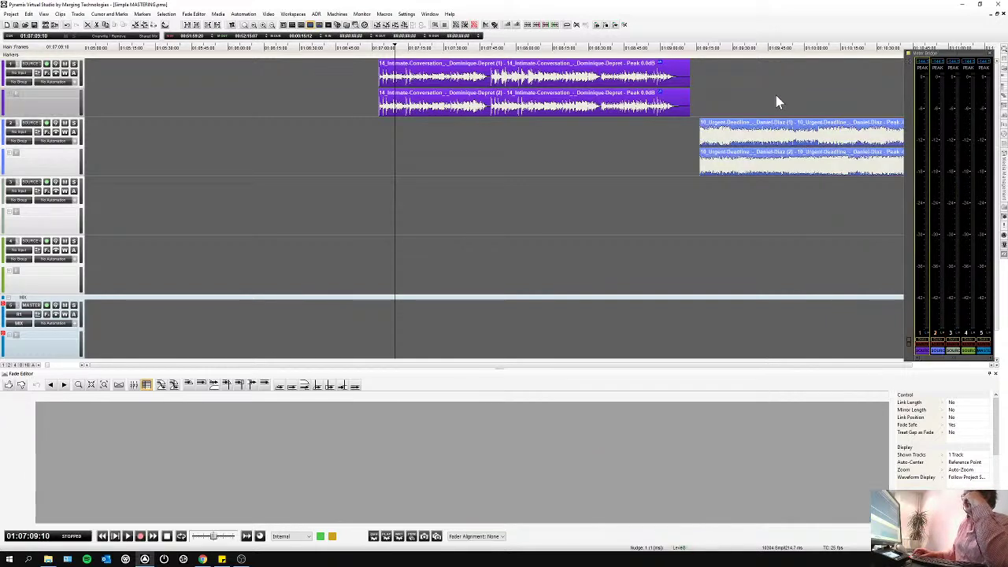
- Position the cursor at the end of the 14_Intimate-Conversation clip and then at the end of the 10_Urgent-Deadline clip
left_click(556, 72)
key("End")
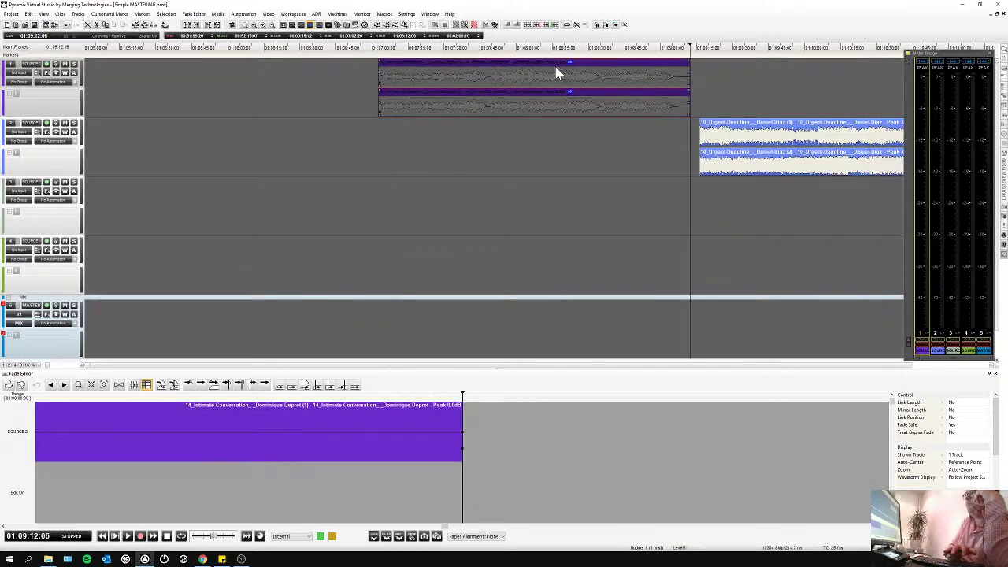
left_click(603, 142)
key("Tab")
key("Tab")
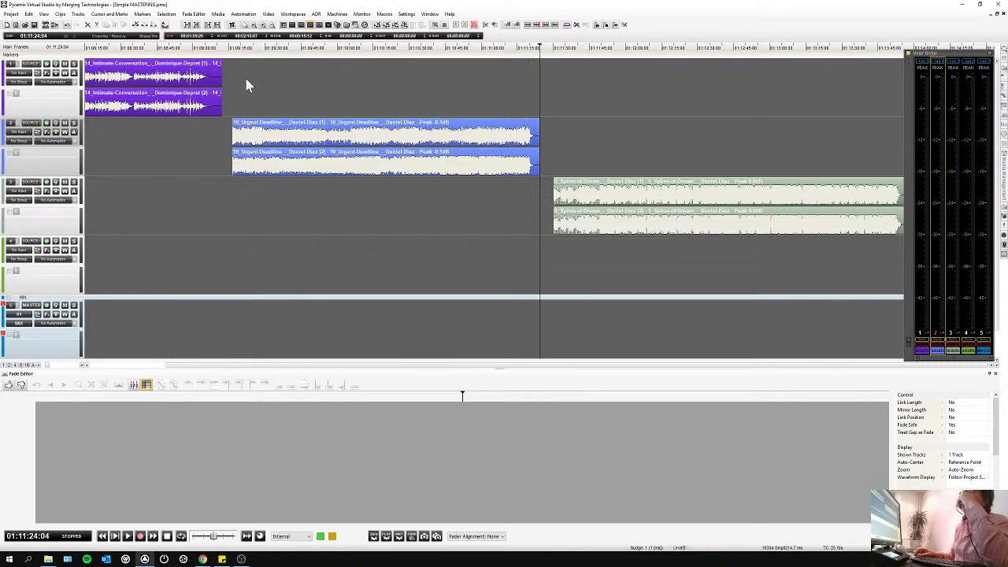
left_click(147, 79)
left_click(140, 49)
scroll(126, 365, "down", 3)
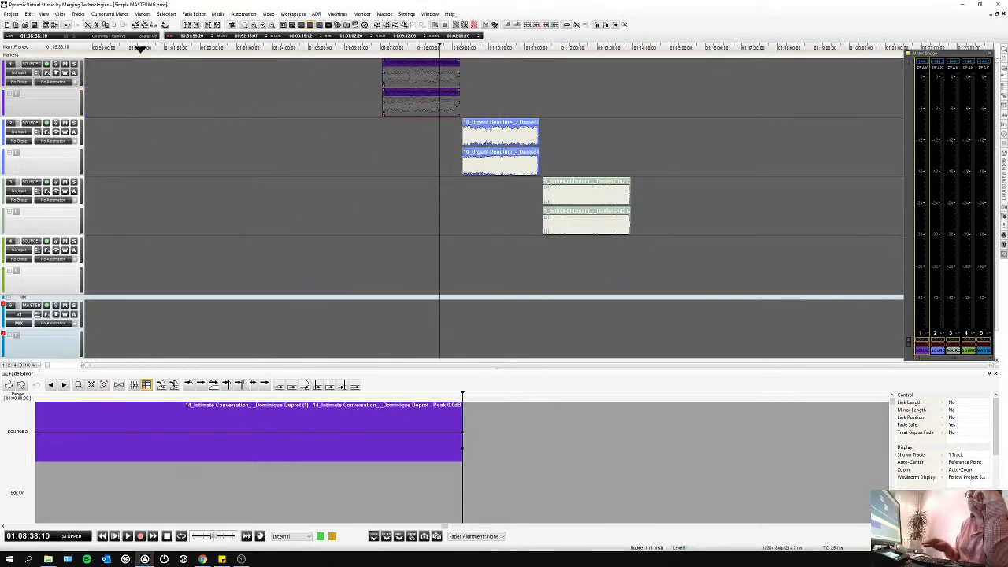
scroll(142, 53, "up", 5)
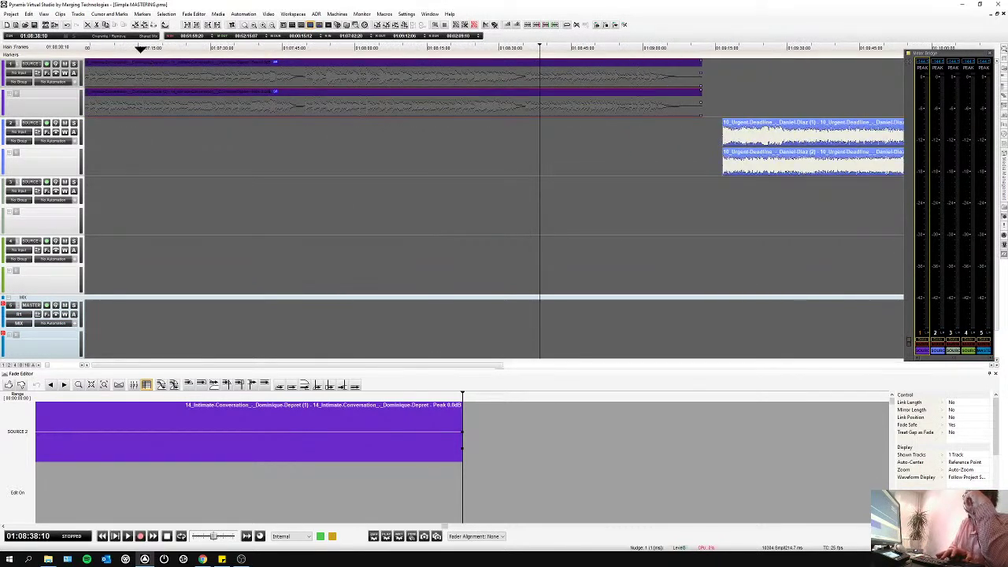
left_click(246, 173)
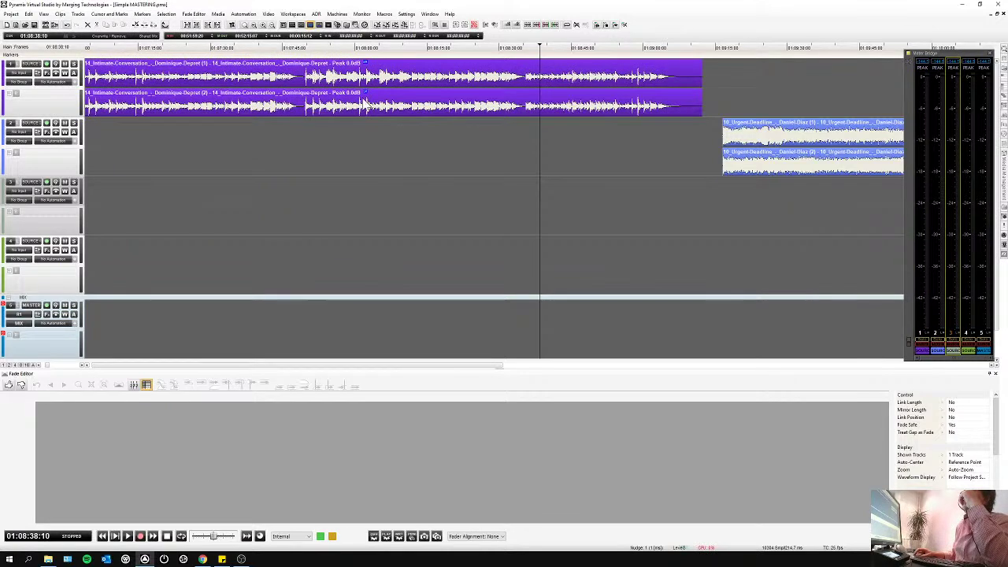
- Place the Pizz piano Track 05 recording from Media Management on track 1, in the empty area before the other clips
scroll(300, 134, "down", 4)
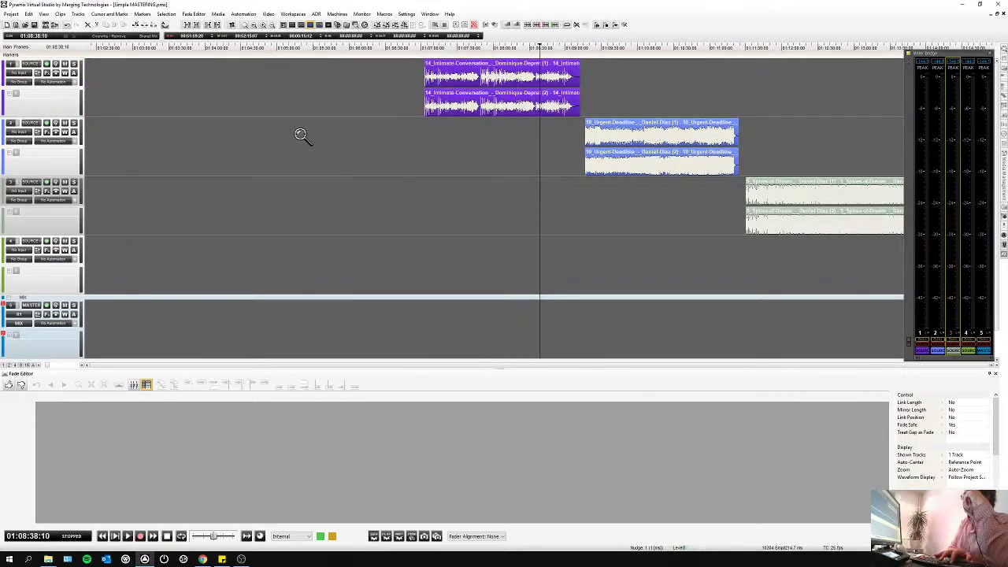
scroll(300, 136, "down", 2)
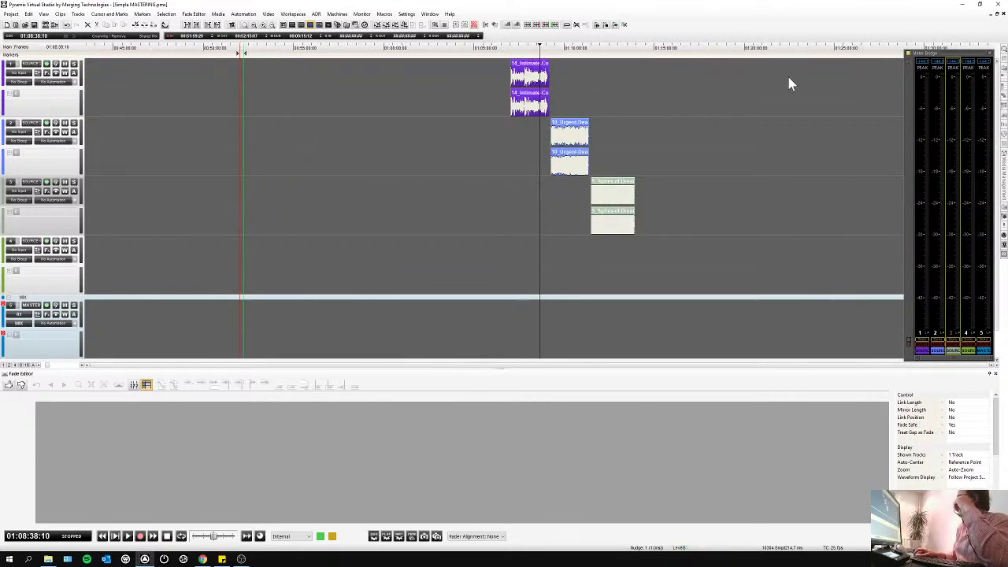
key("ctrl+m")
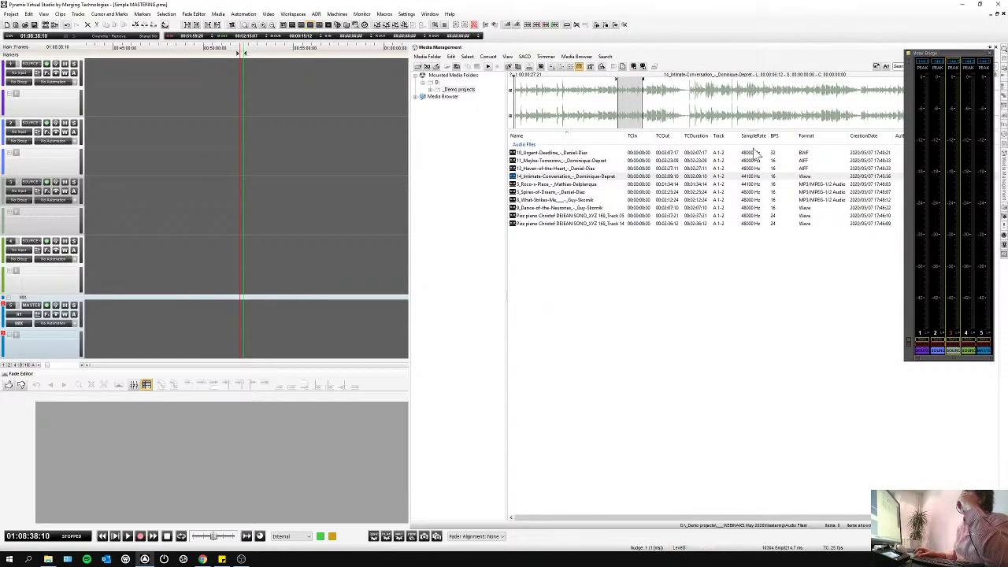
left_click_drag(536, 216, 343, 79)
key("ctrl+m")
left_click(359, 116)
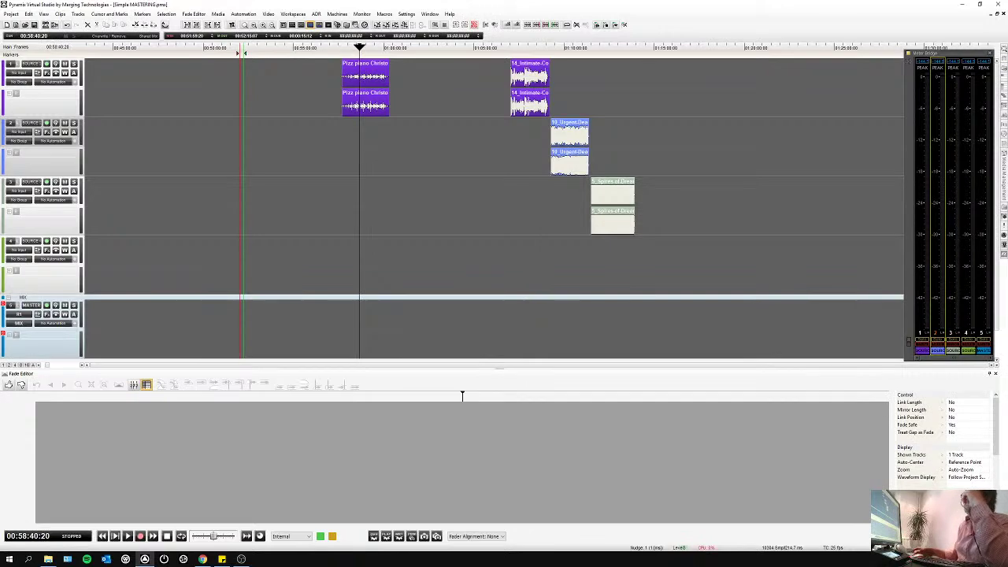
- Normalize the Pizz piano Track 05 clip according to the selection peak, using the current clip gain values
scroll(362, 48, "up", 3)
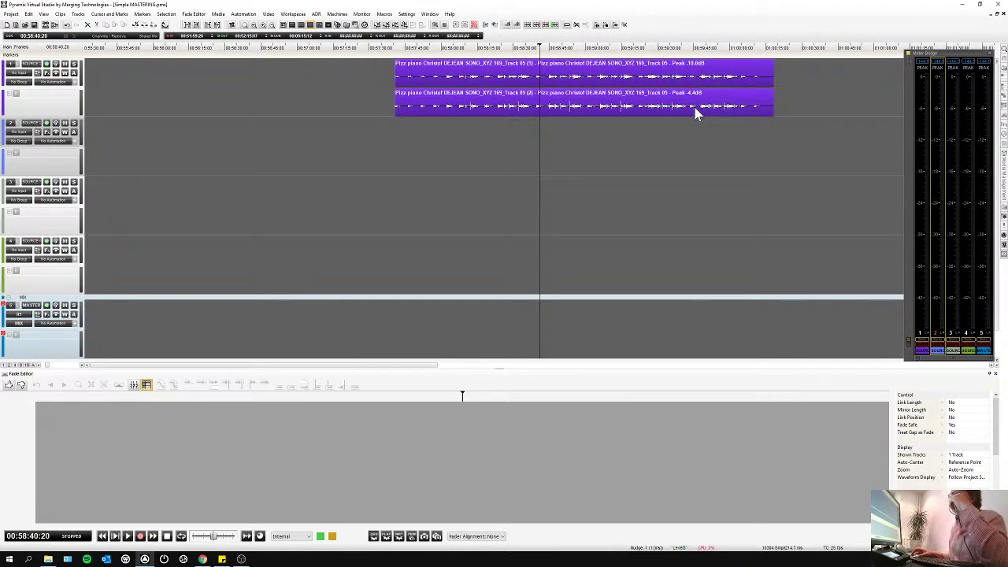
left_click(632, 77)
right_click(631, 75)
left_click(647, 97)
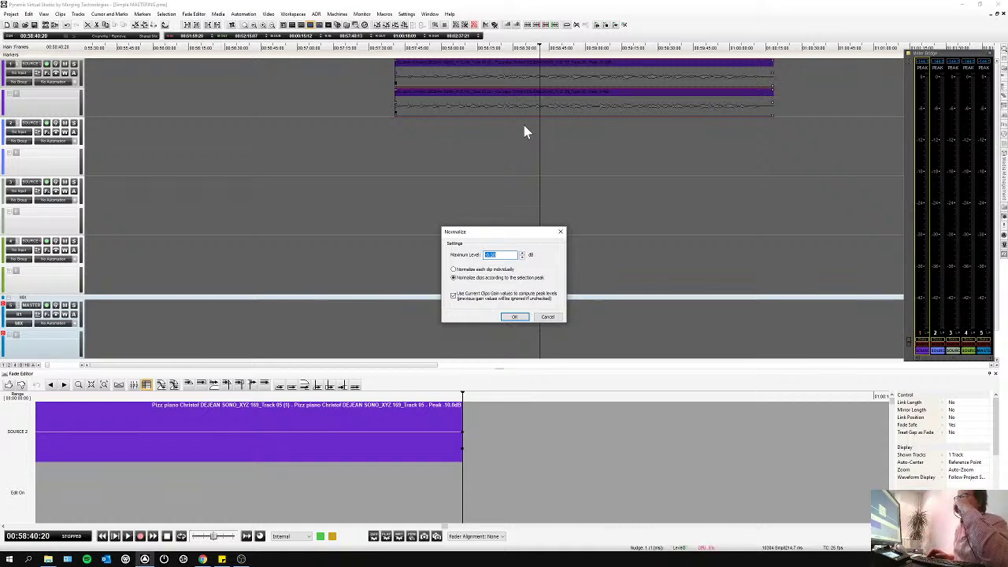
key("Return")
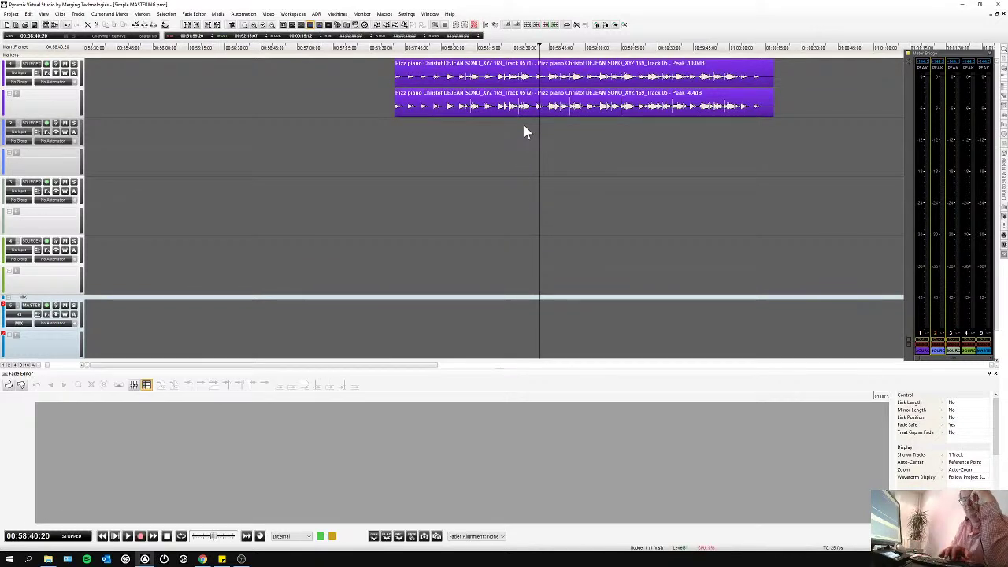
- Delete the Pizz piano Track 05 clip from track 1, keeping the three clips on tracks 1 to 3
key("ctrl+a")
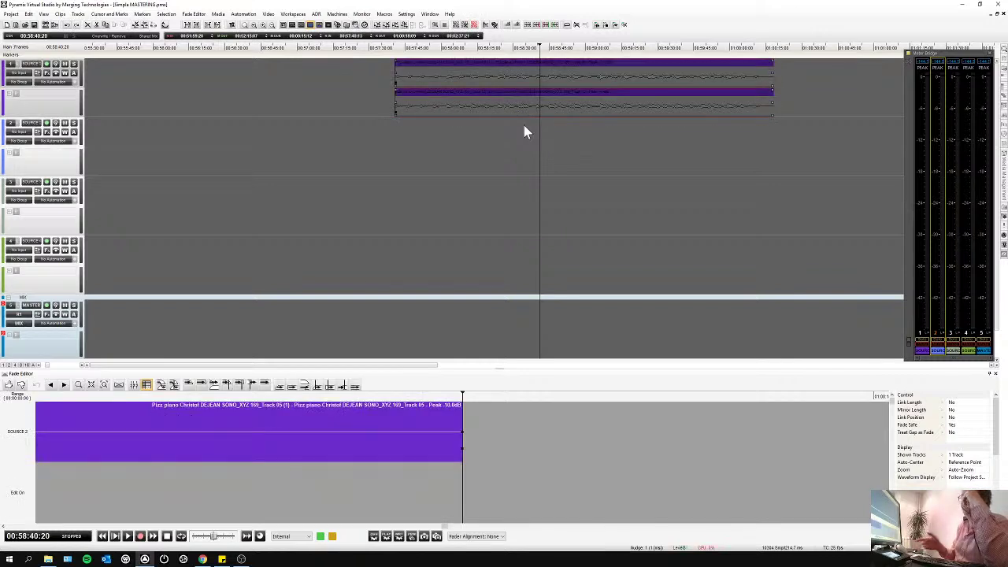
scroll(526, 126, "down", 10)
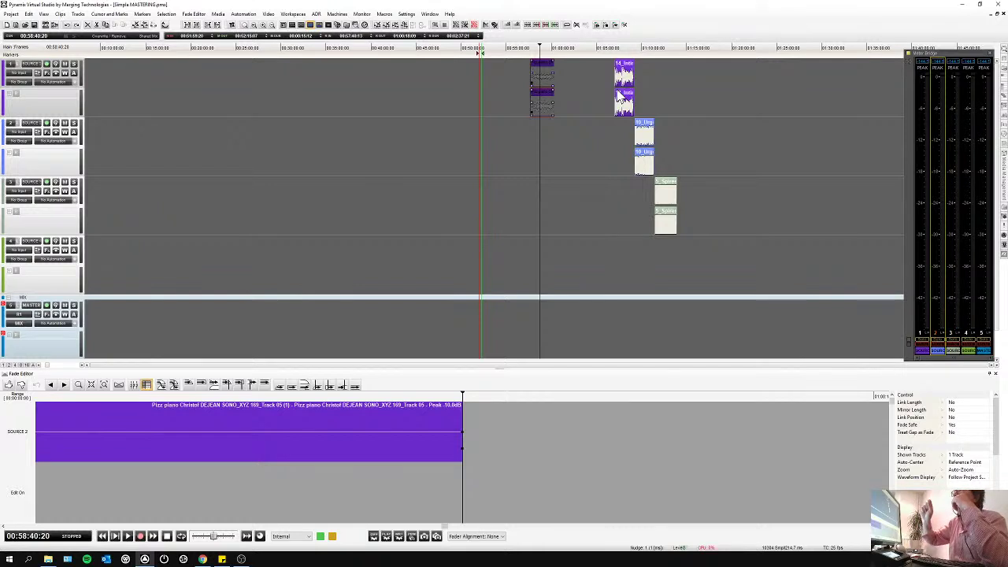
key("Delete")
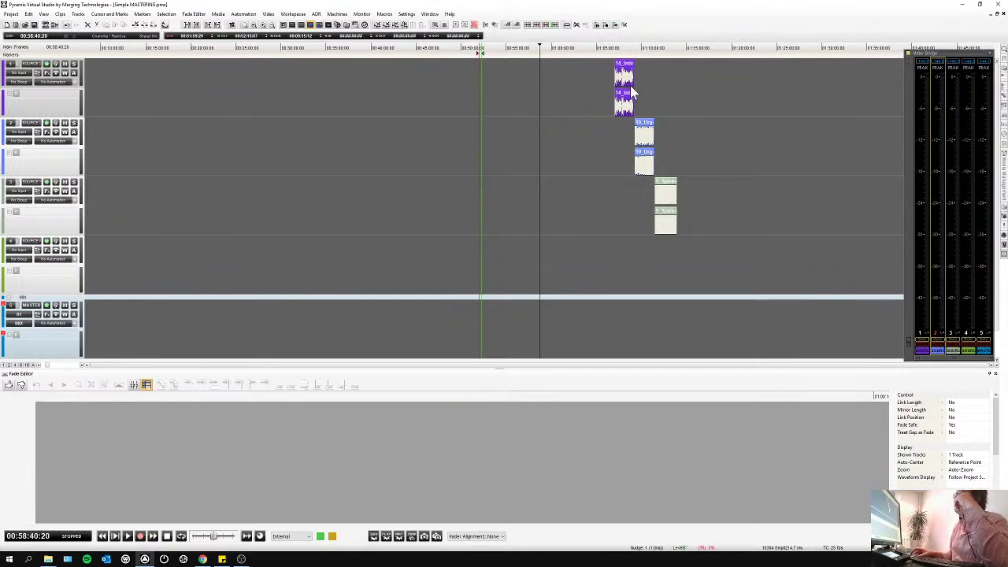
- Play the 14_Intimate-Conversation clip from its start, raise its clip gain slightly during playback, and stop
left_click(626, 69)
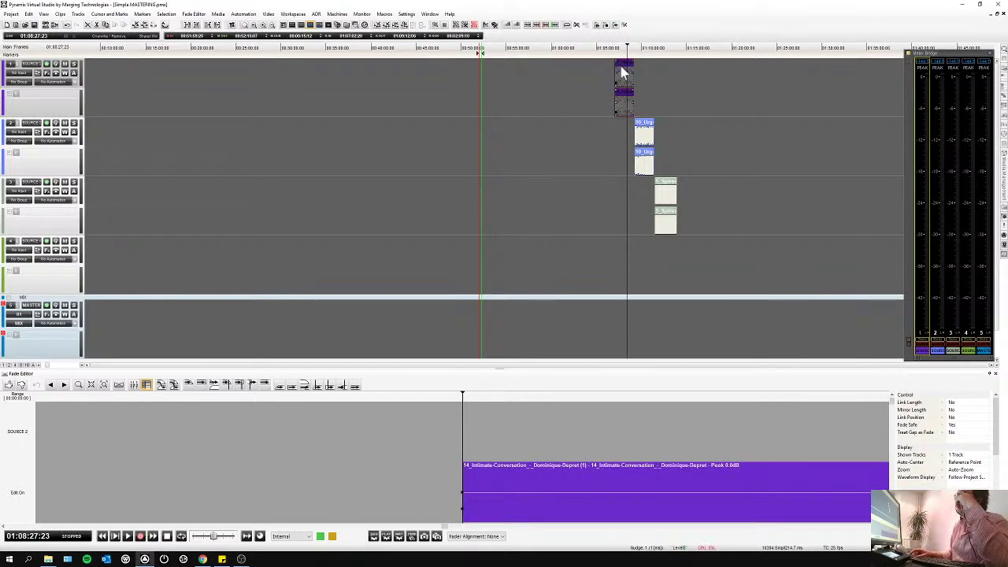
left_click(617, 49)
key("space")
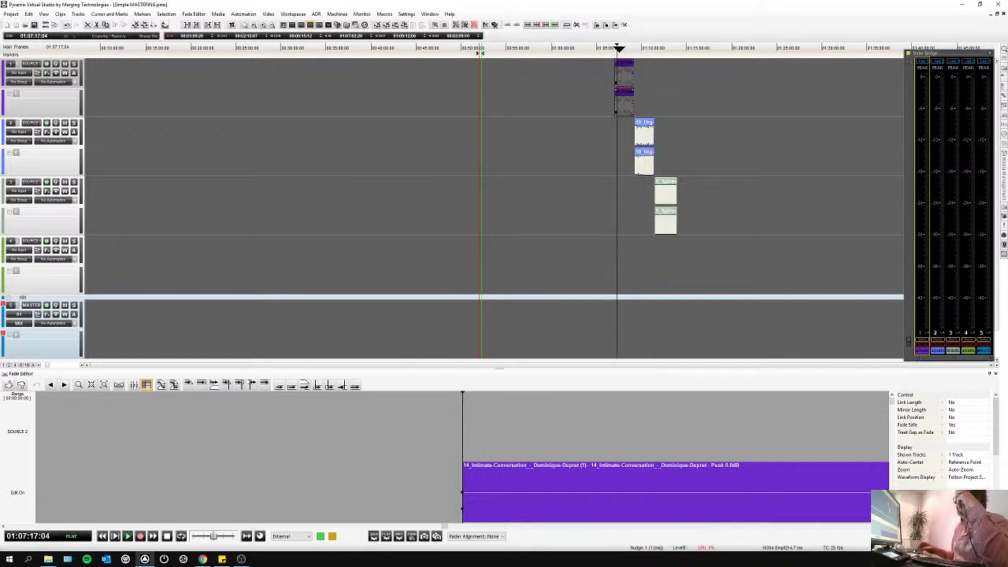
right_click(625, 86)
left_click(625, 135)
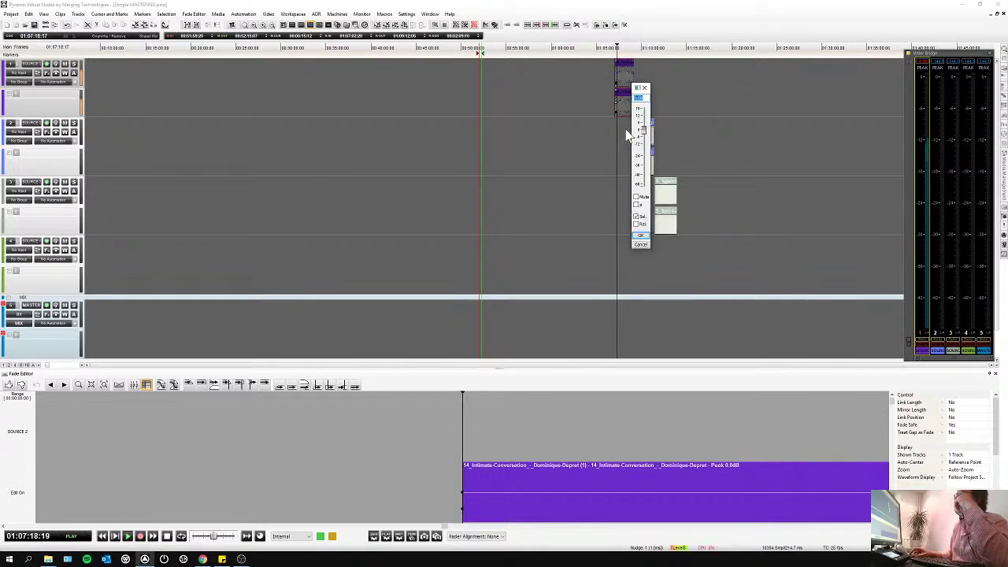
mouse_move(643, 131)
left_mouse_down()
mouse_move(642, 154)
mouse_move(645, 132)
left_mouse_up()
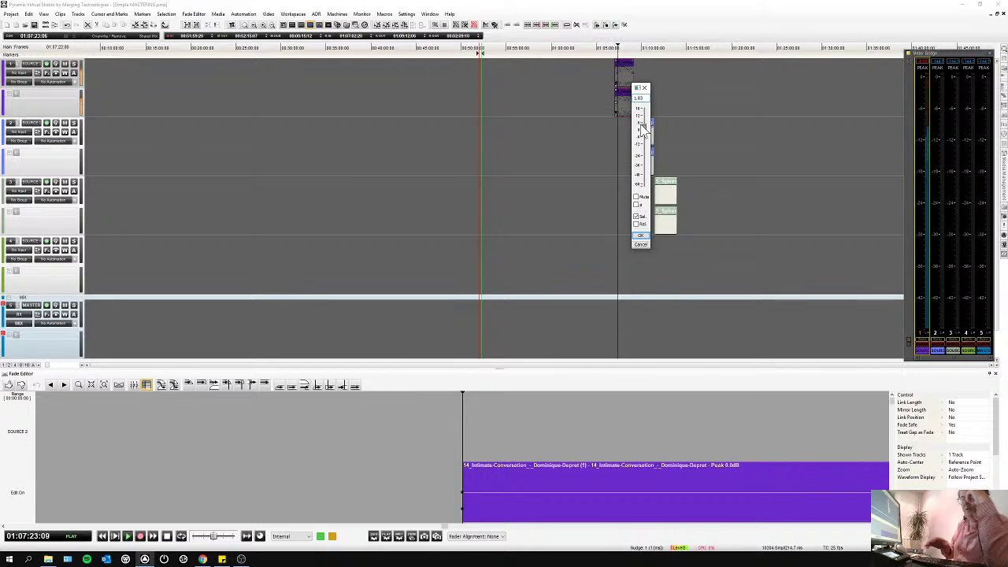
key("Return")
key("space")
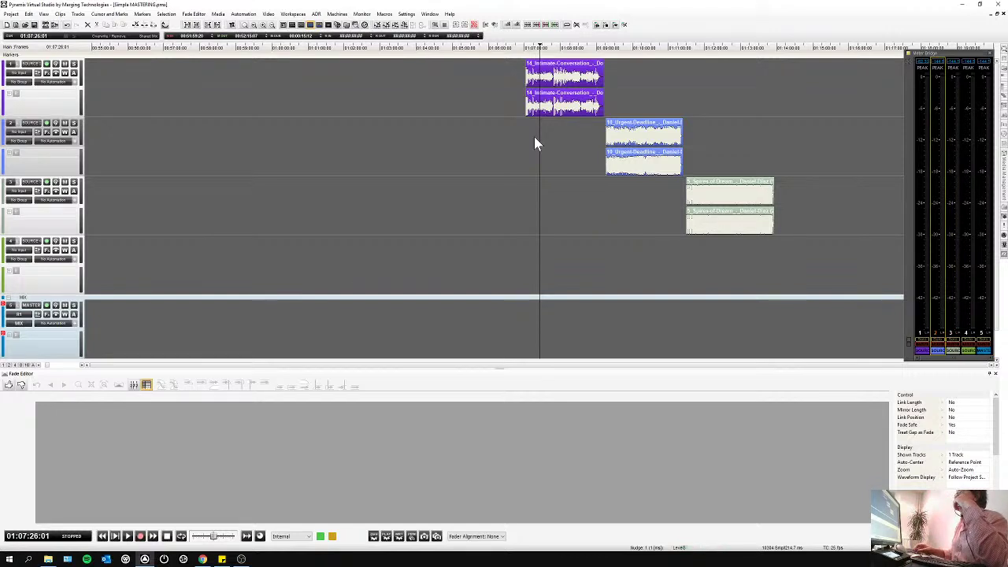
- Move the 5_Spires of Dream clip slightly earlier on track 3, and select the 10_Urgent-Deadline clip on track 2
left_click(620, 139)
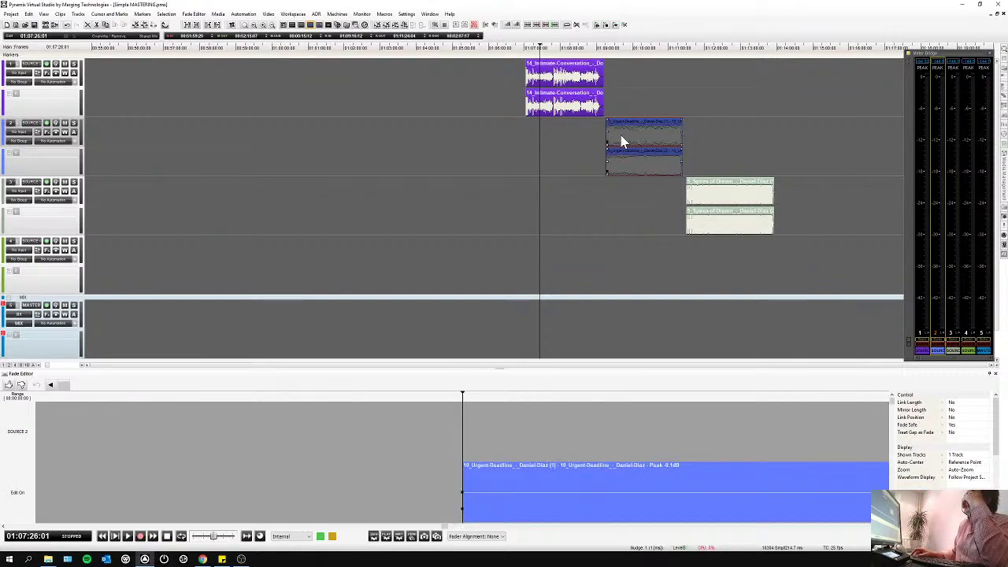
left_click(705, 186)
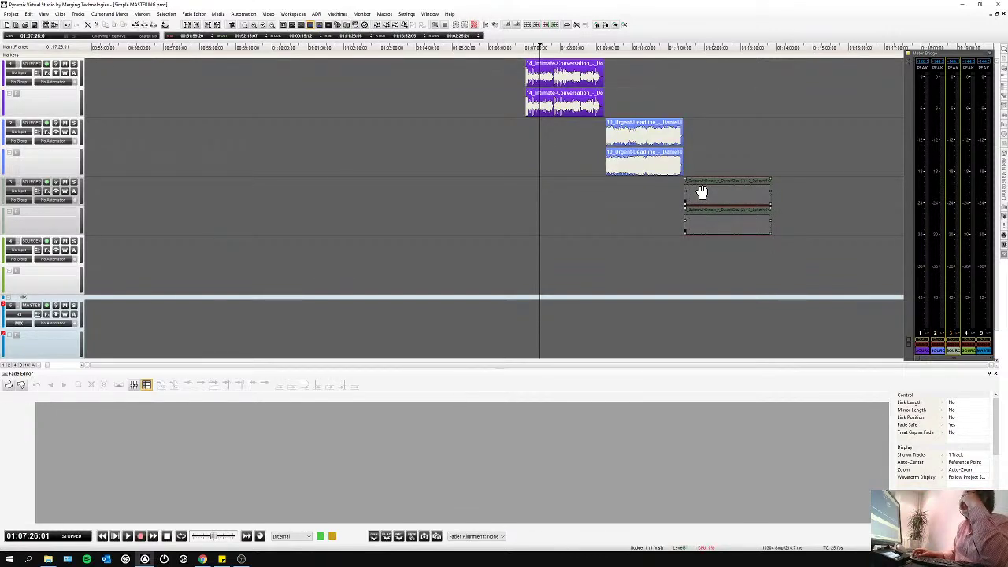
left_click(665, 163)
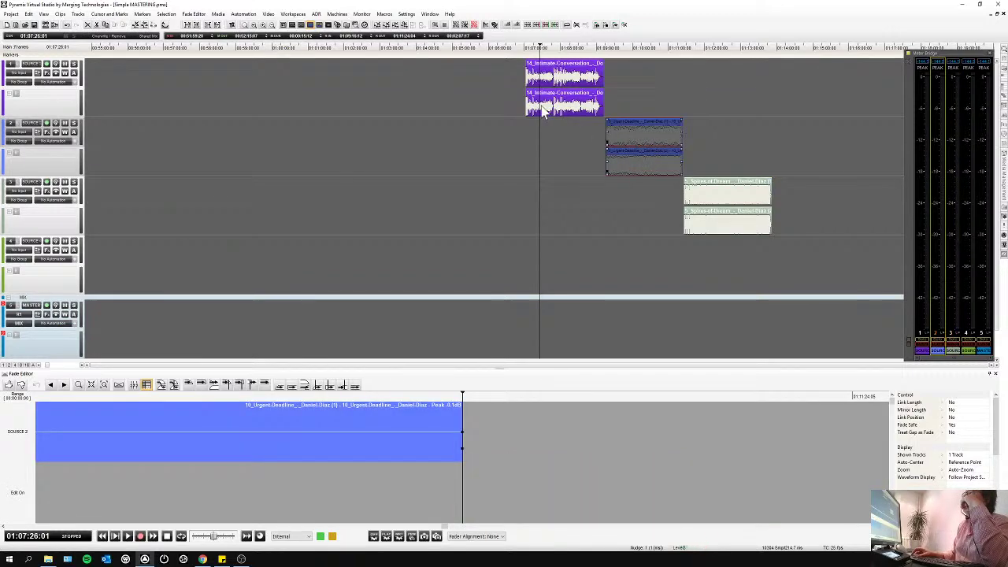
- Place the cursor at the start of the 10_Urgent-Deadline clip and trim its beginning to just before the first sound
left_click(606, 47)
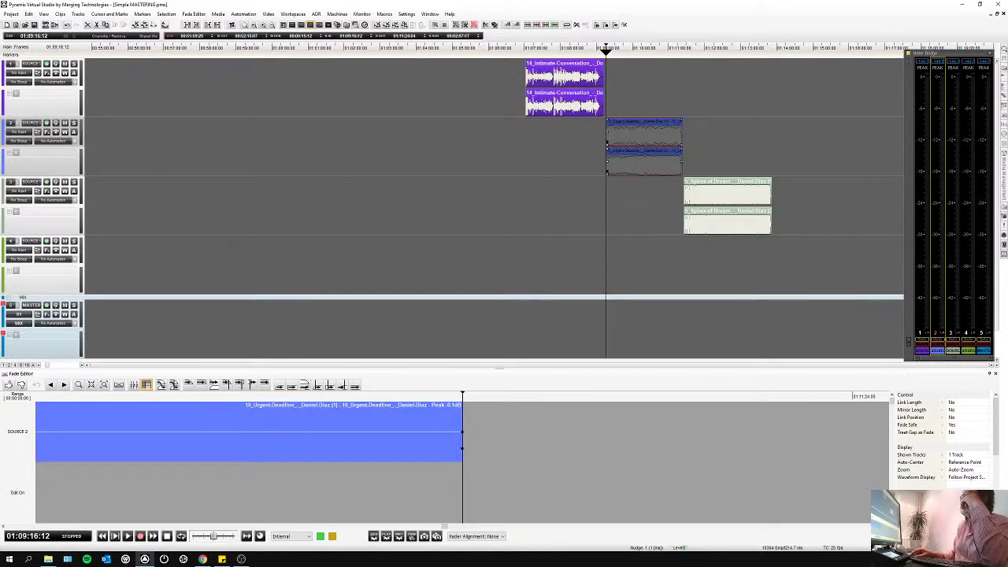
left_click_drag(607, 49, 604, 56)
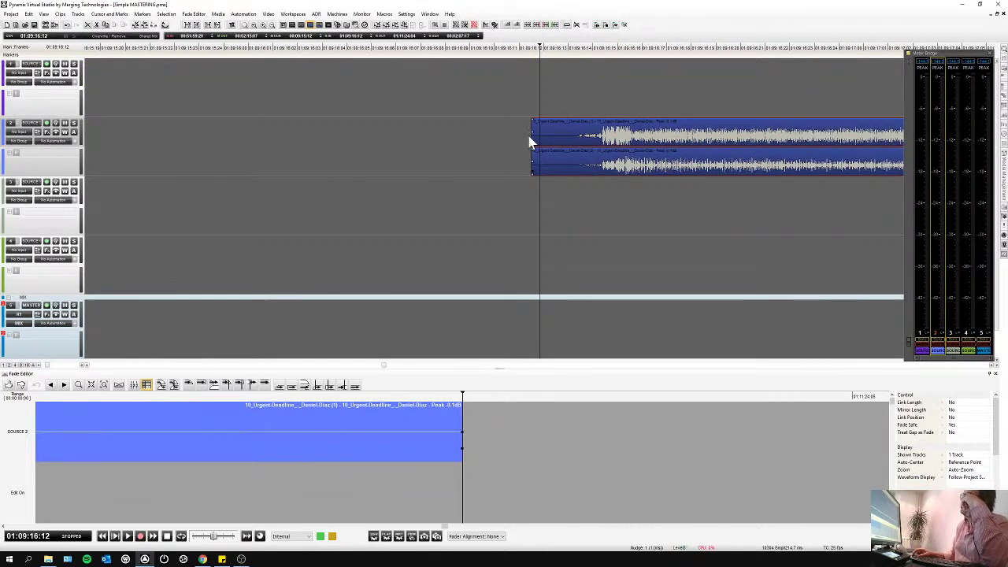
left_click(578, 138)
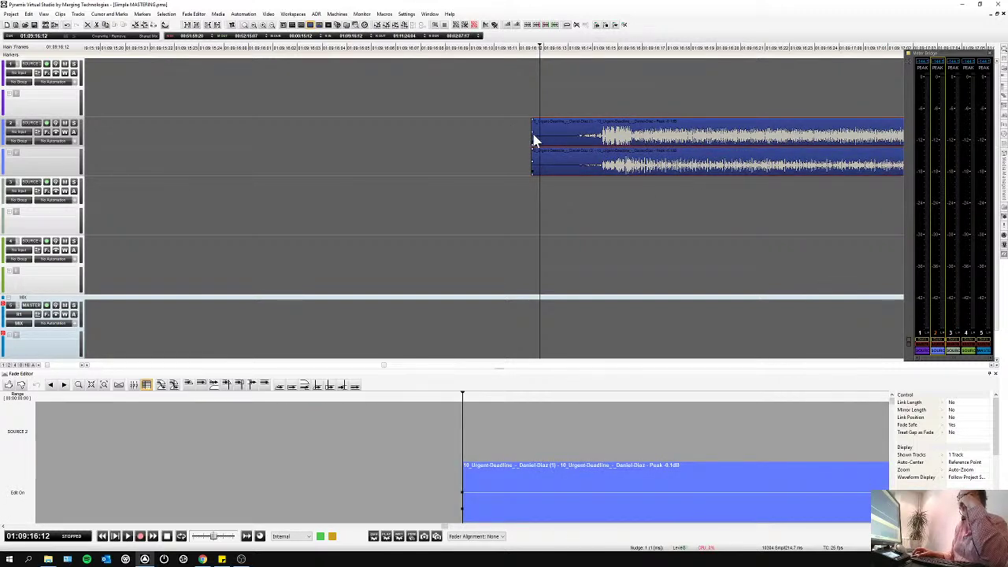
left_click_drag(535, 132, 566, 142)
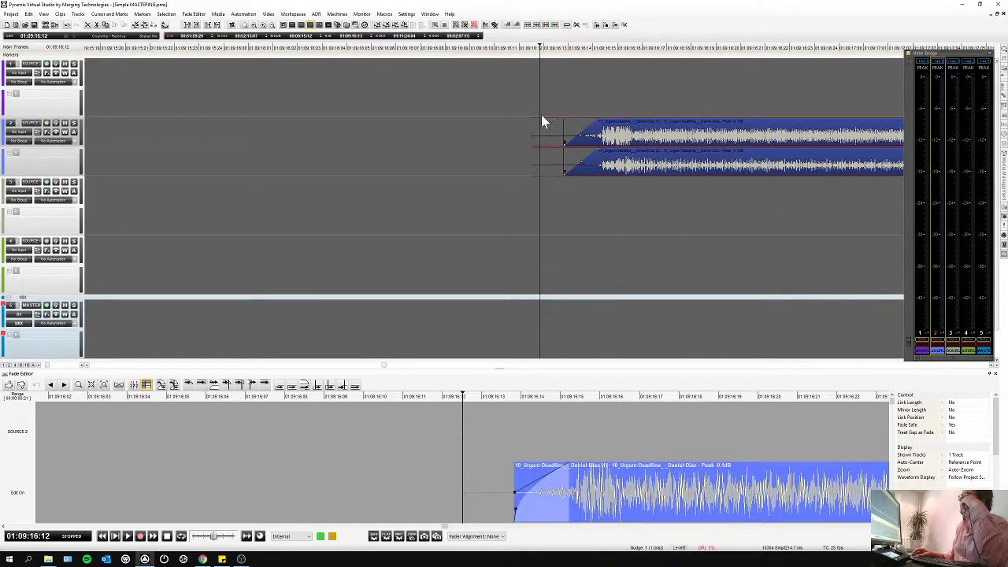
left_click_drag(580, 142, 666, 140)
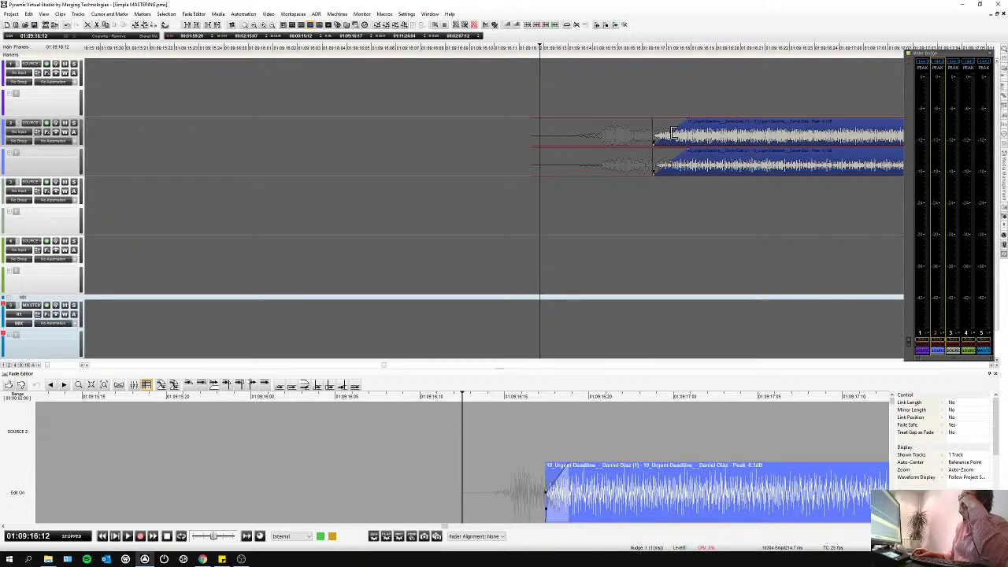
left_click_drag(587, 134, 569, 135)
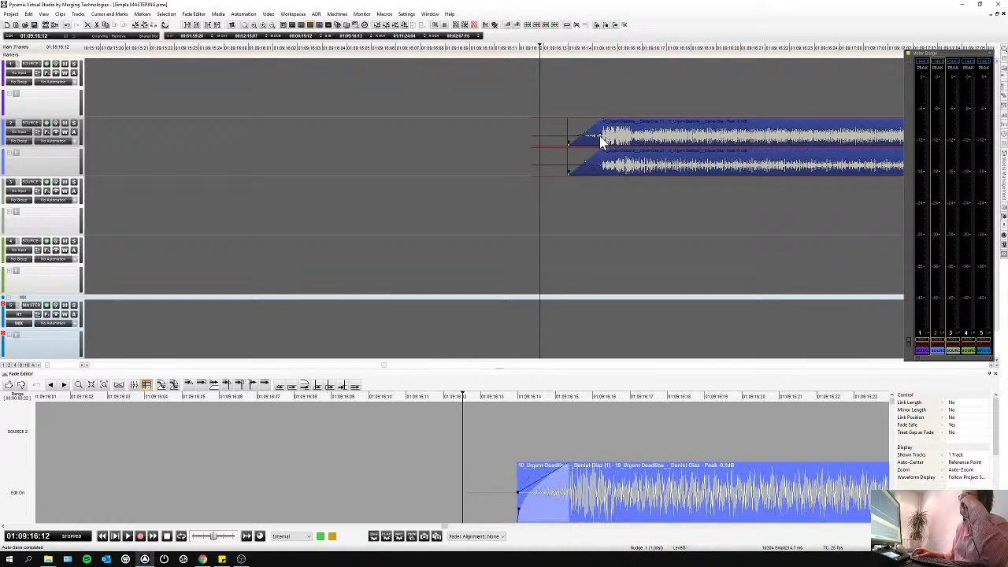
- Turn off Show Media and move the 10_Urgent-Deadline clip earlier so that its start meets the cursor
left_click(44, 15)
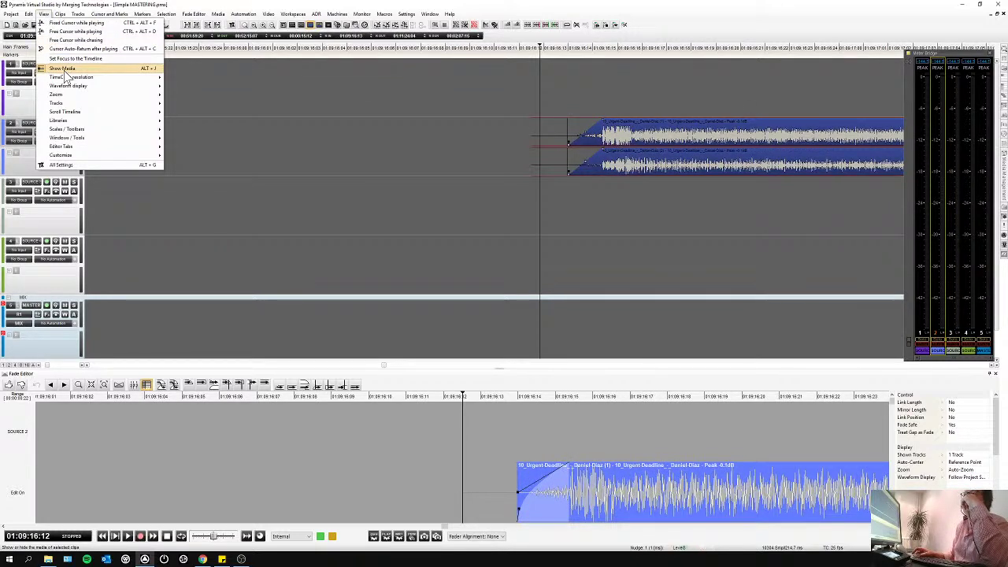
left_click(66, 70)
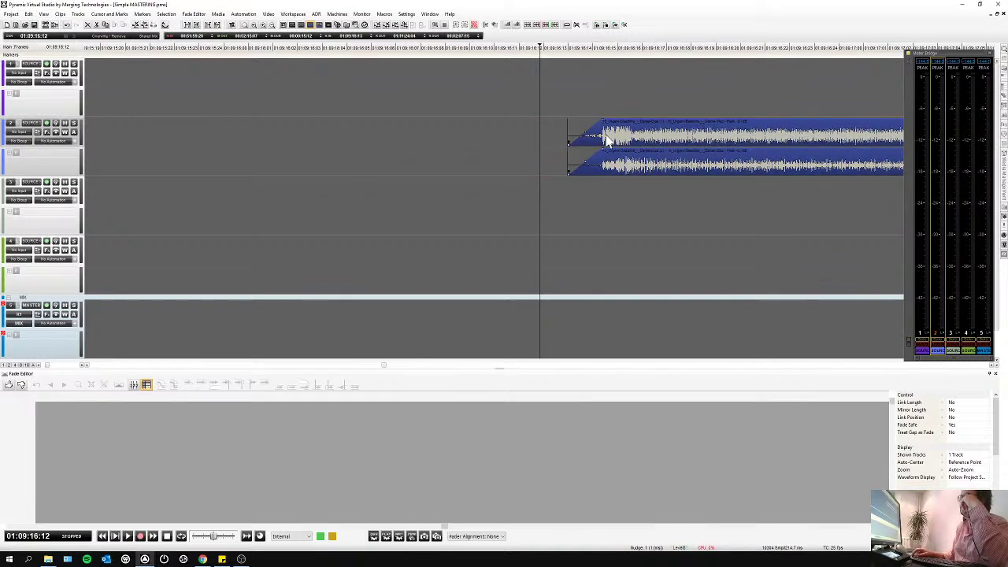
left_click_drag(612, 141, 587, 142)
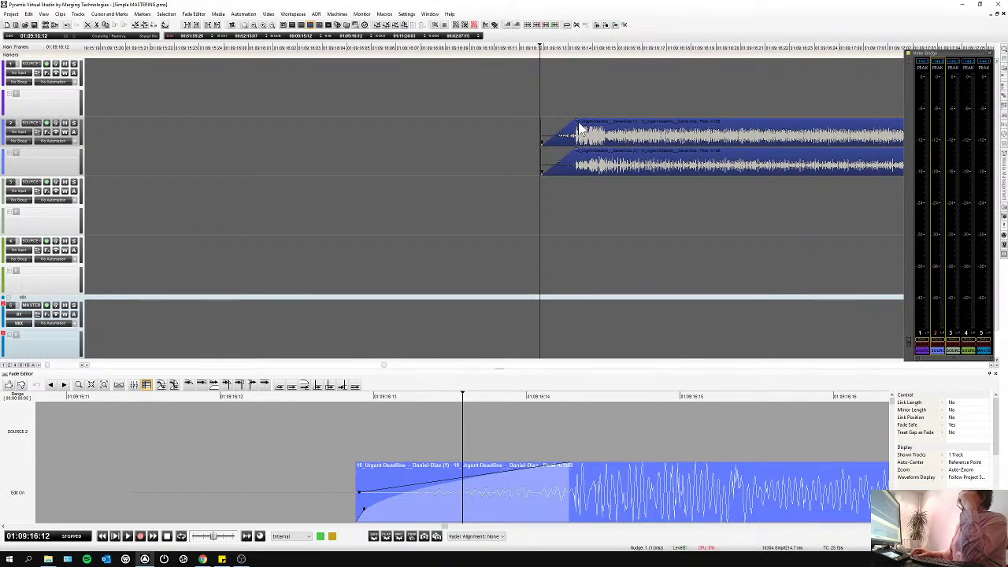
- Fine-tune the start of the 10_Urgent-Deadline clip and set its fade-in to end just before the first loud sound
left_click_drag(572, 123, 551, 142)
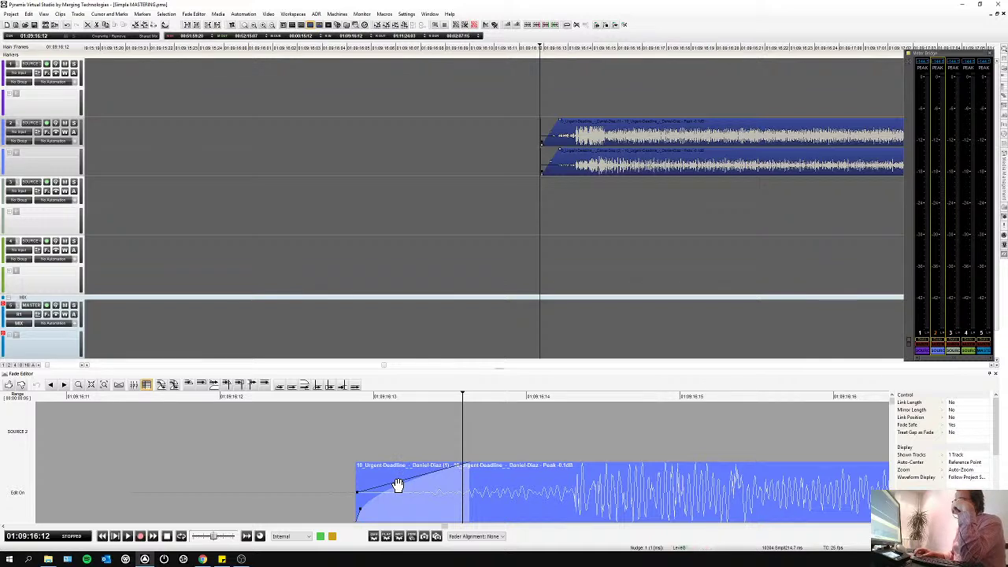
mouse_move(375, 500)
left_mouse_down()
mouse_move(349, 493)
mouse_move(358, 497)
left_mouse_up()
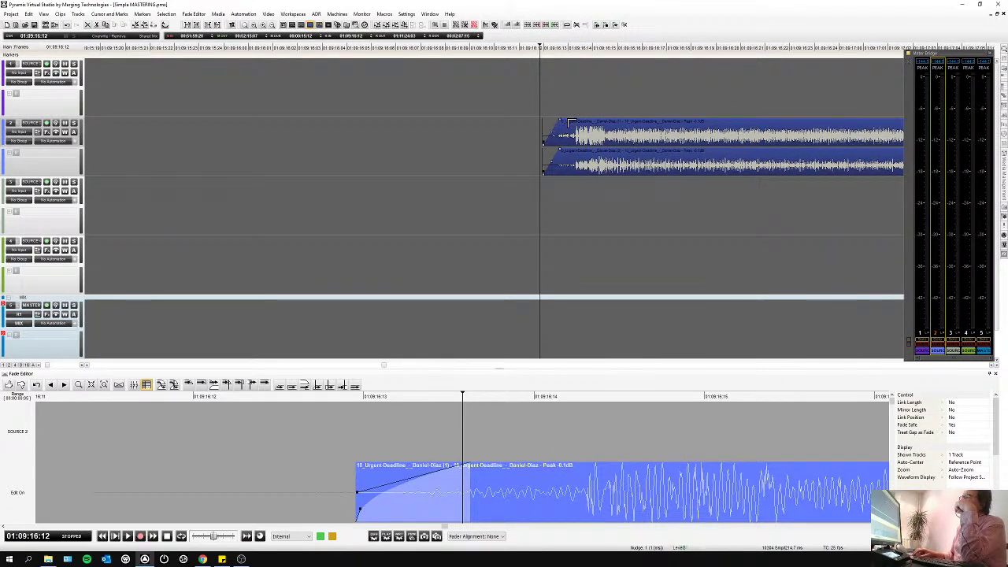
left_click_drag(560, 126, 575, 124)
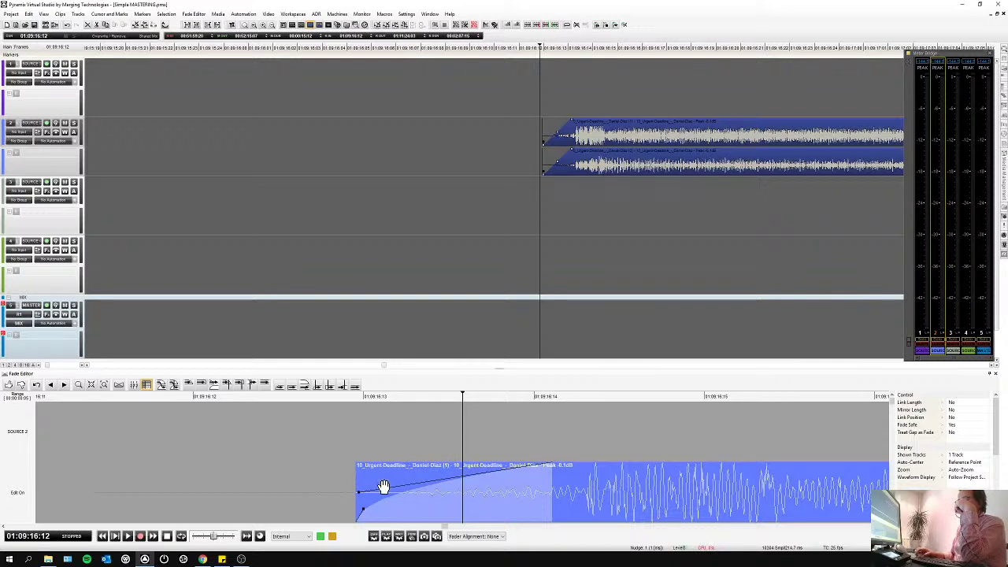
- Bend the fade-in curve of the 10_Urgent-Deadline clip into an S shape with its curve handles in the Fade Editor
left_click_drag(358, 493, 427, 495)
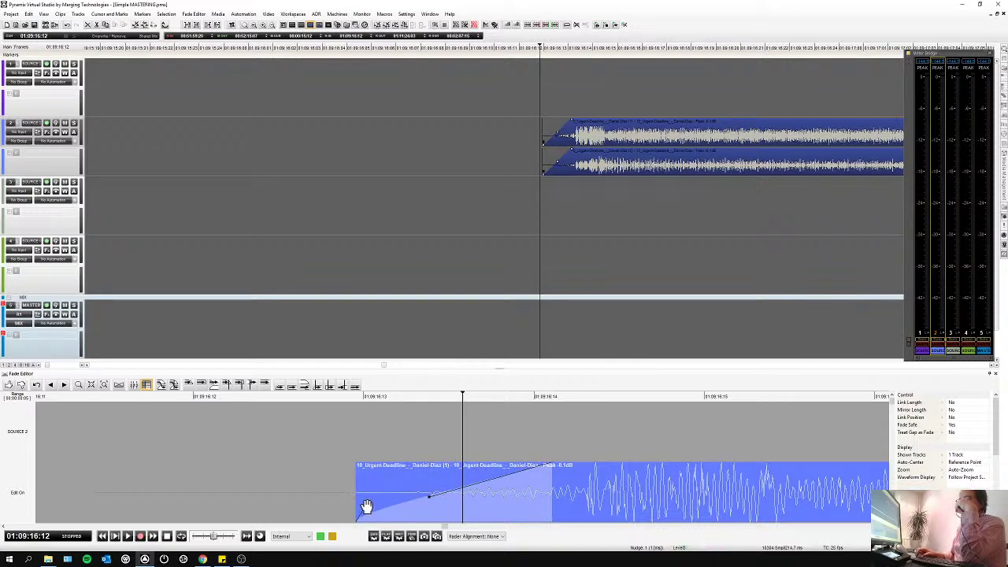
left_click_drag(362, 508, 456, 471)
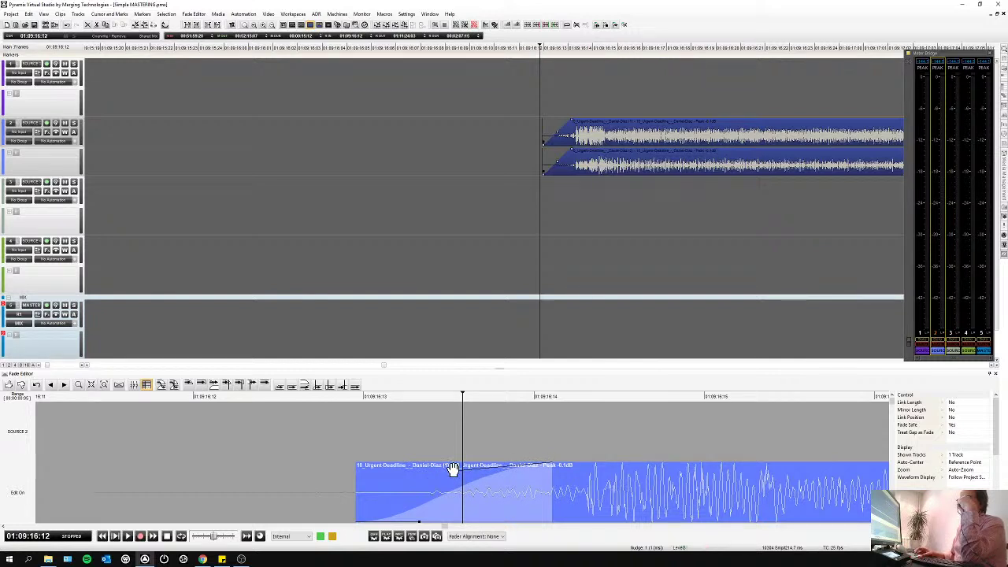
left_click_drag(434, 470, 416, 471)
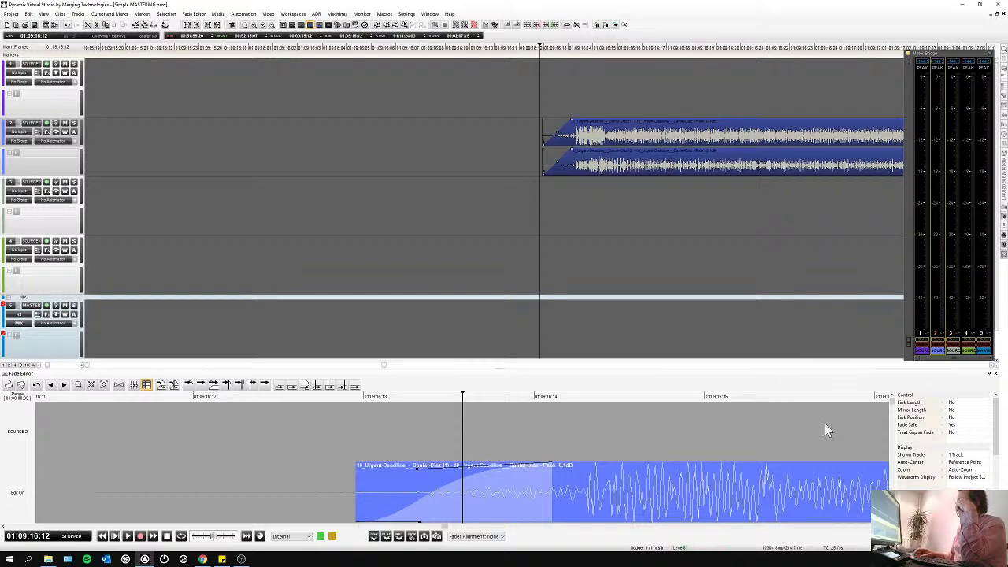
- Apply a straight linear fade-in preset to the 10_Urgent-Deadline clip in the Fade Editor
scroll(994, 441, "down", 5)
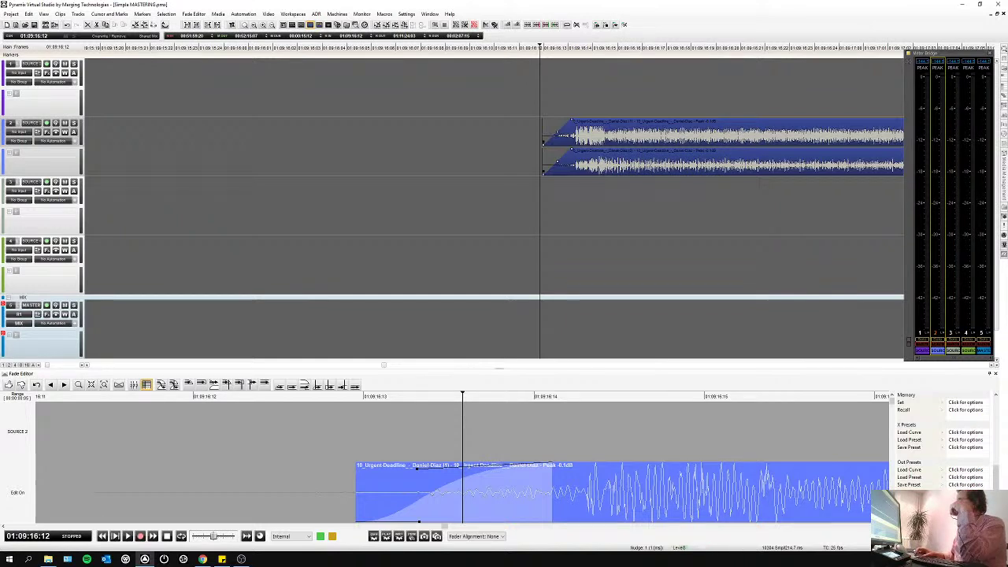
left_click(966, 444)
left_click(968, 459)
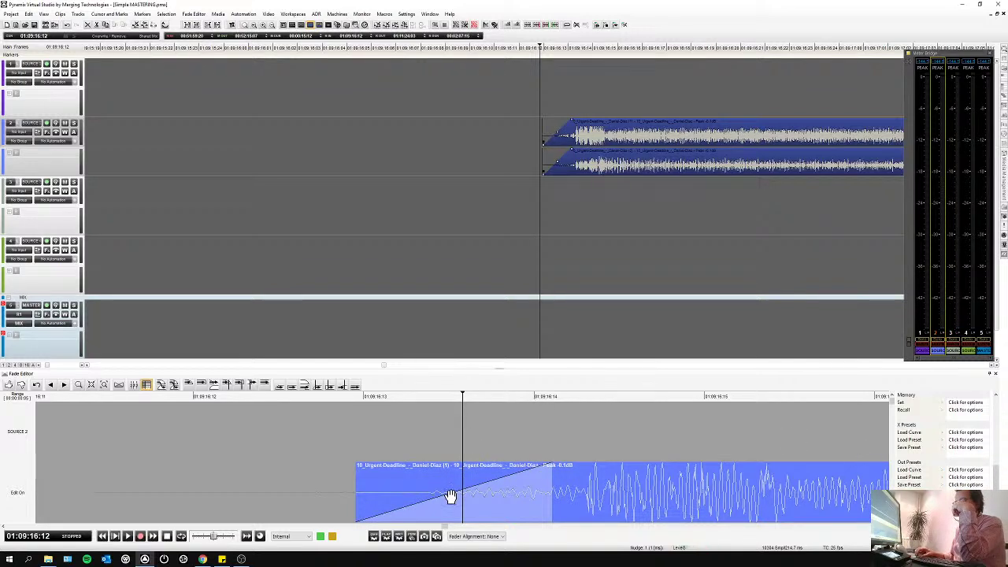
- Audition the fade-in of the 10_Urgent-Deadline clip while giving it an S-shaped curve and extending the clip start earlier
left_click(277, 384)
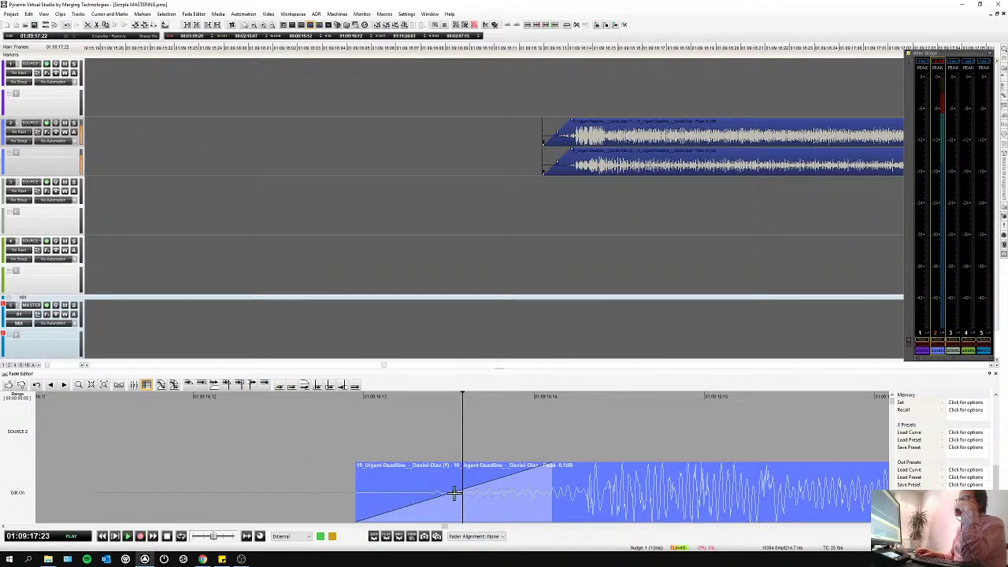
left_click_drag(457, 478, 412, 519)
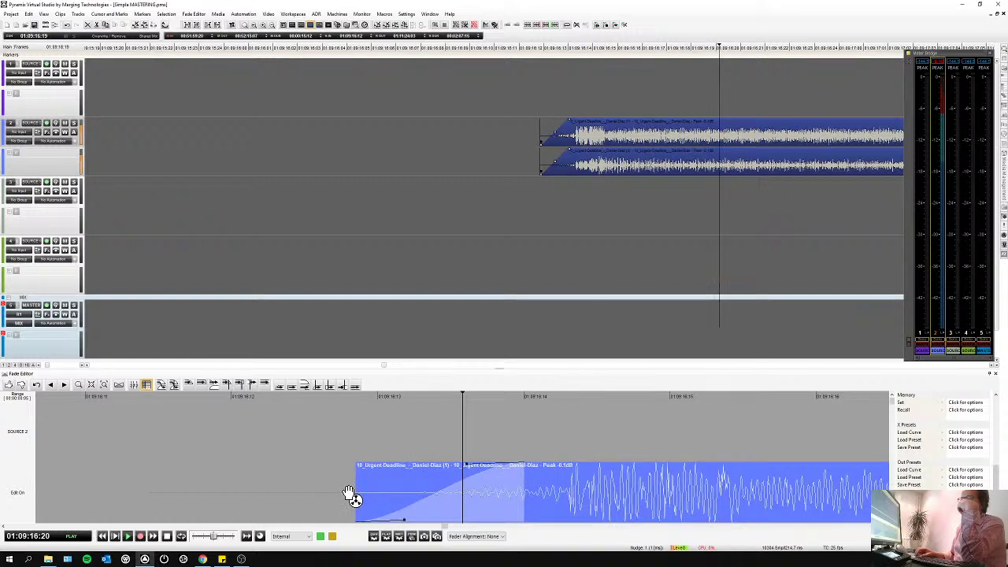
left_click_drag(352, 488, 240, 477)
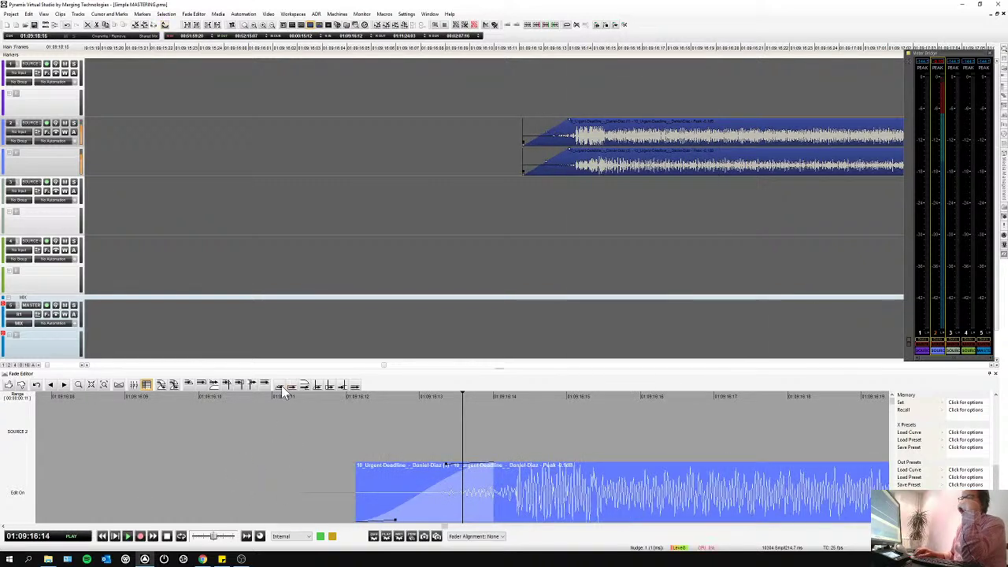
- Try longer and shifted fade-ins during playback, stop, and set the fade-in to start earlier and end at the first loud sound
left_click_drag(498, 493, 699, 488)
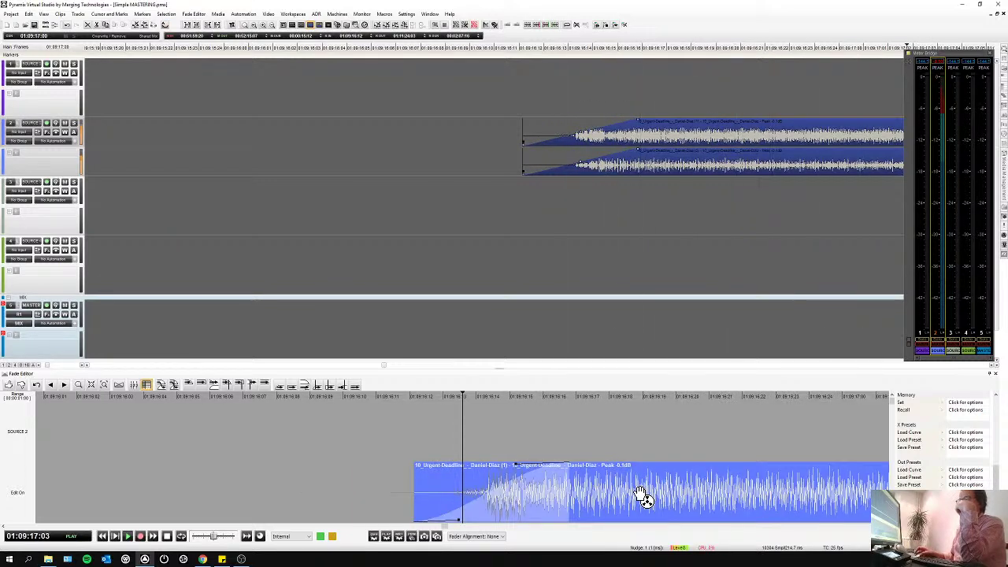
mouse_move(559, 482)
left_mouse_down()
mouse_move(586, 486)
mouse_move(563, 471)
left_mouse_up()
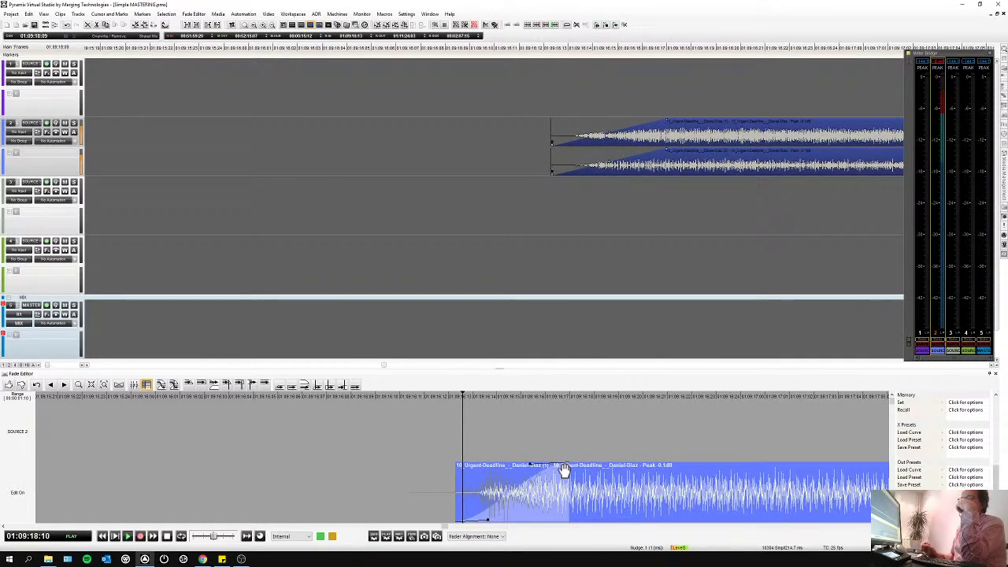
key("space")
left_click_drag(564, 471, 463, 471)
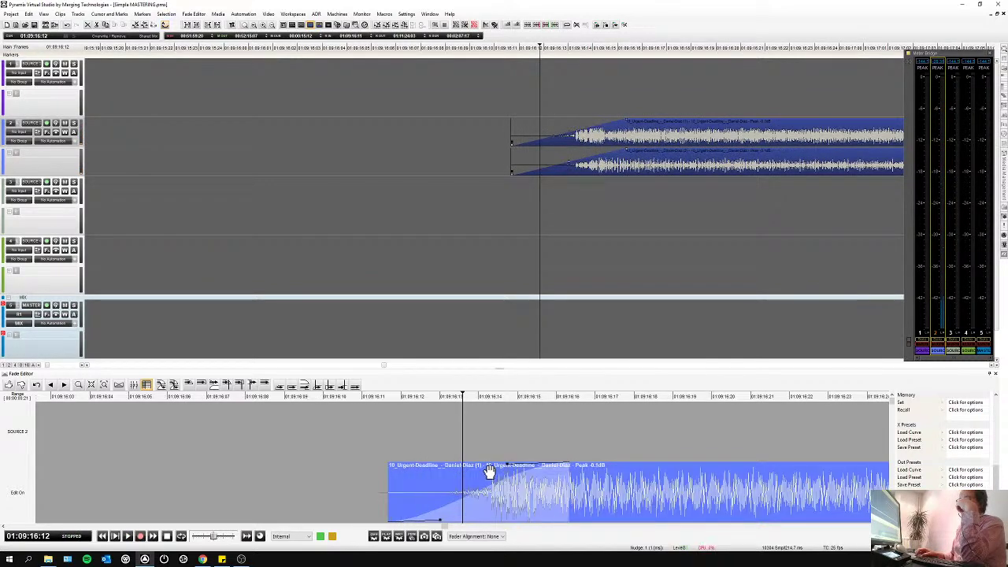
left_click_drag(573, 484, 491, 480)
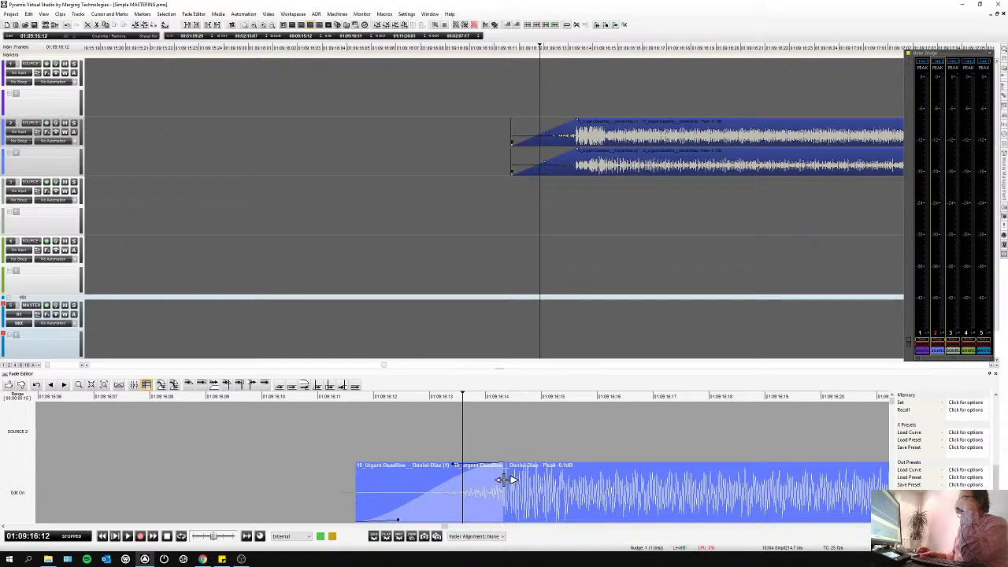
- Adjust the fade-in curve of the 10_Urgent-Deadline clip and save it as a named fade preset with the Preserve Length apply mode
left_click_drag(449, 465, 452, 468)
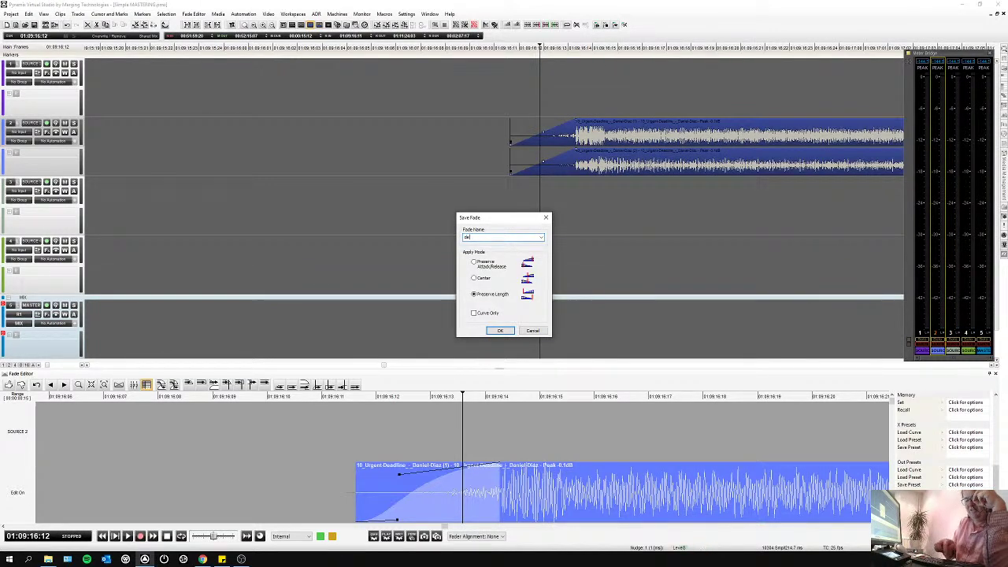
key("Return")
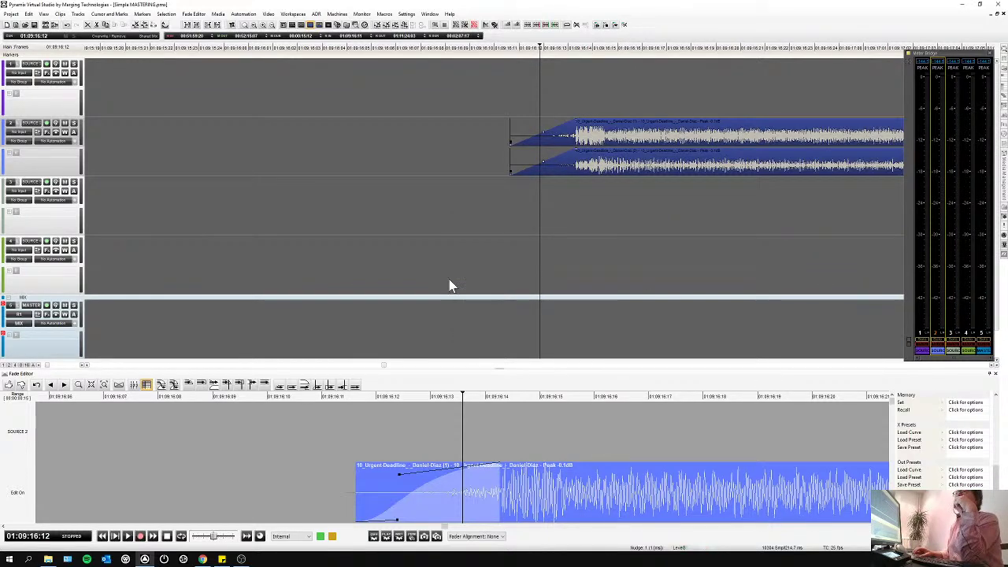
- Open the Fade Library window and list the saved fades in it
left_click(44, 14)
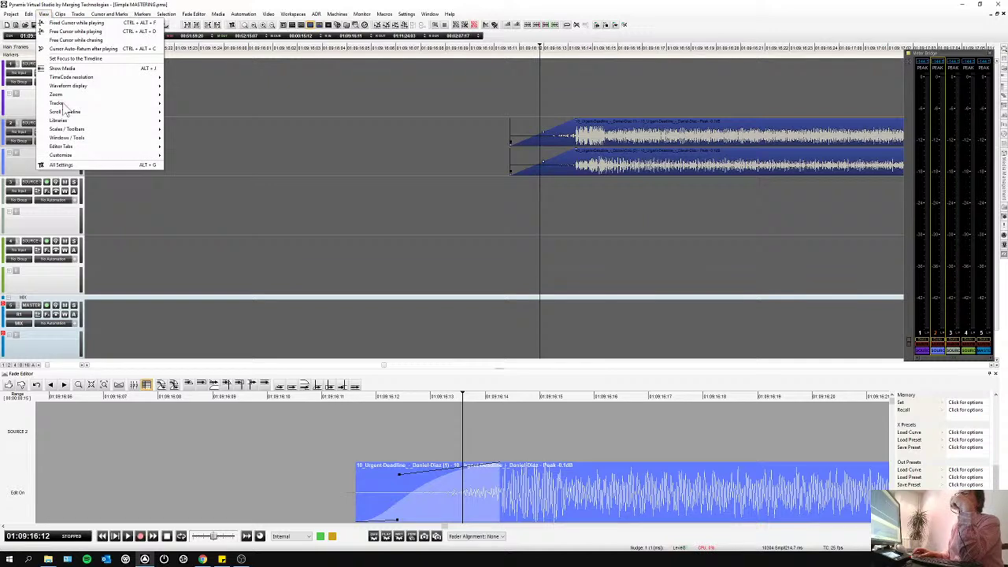
mouse_move(82, 148)
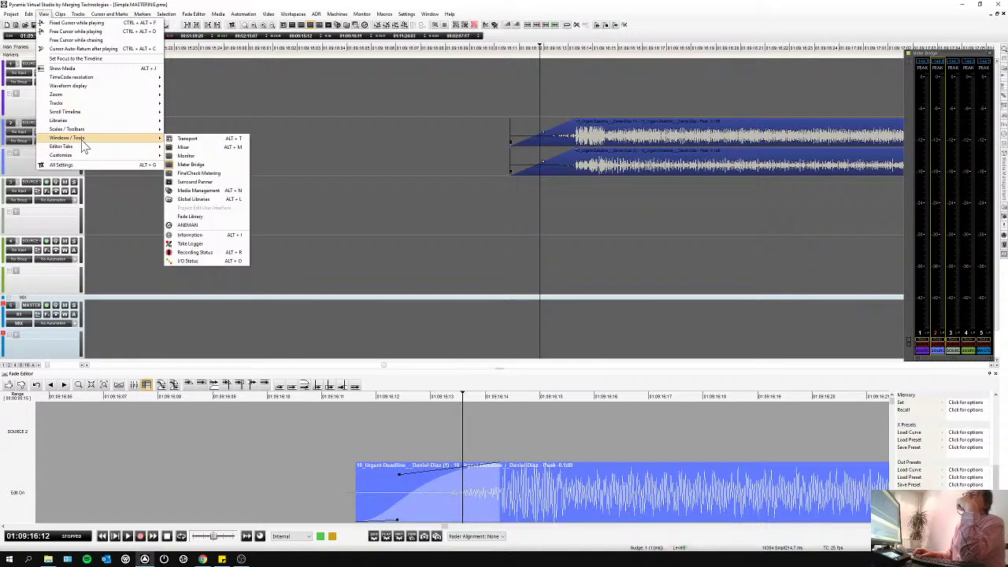
left_click(197, 217)
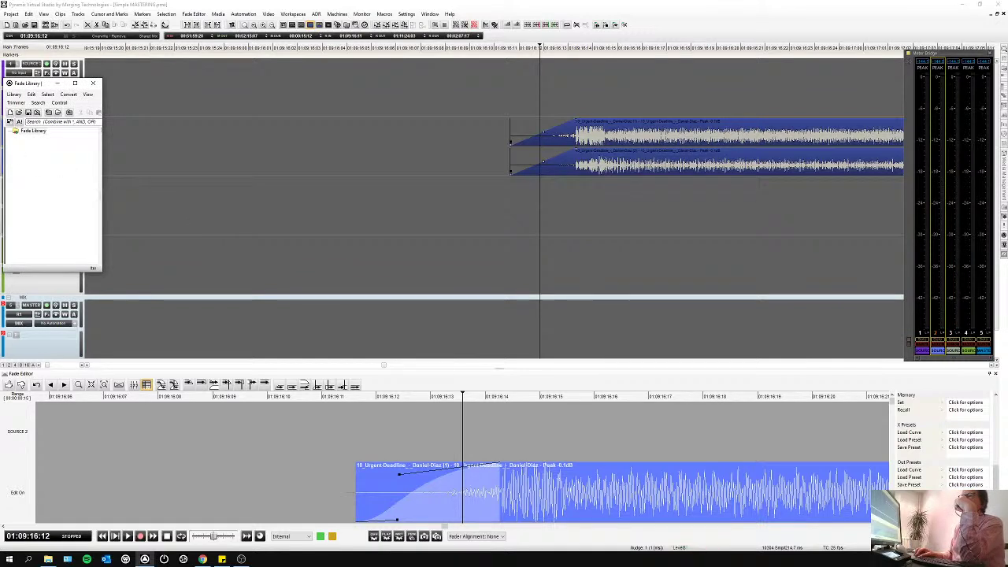
left_click_drag(50, 151, 49, 136)
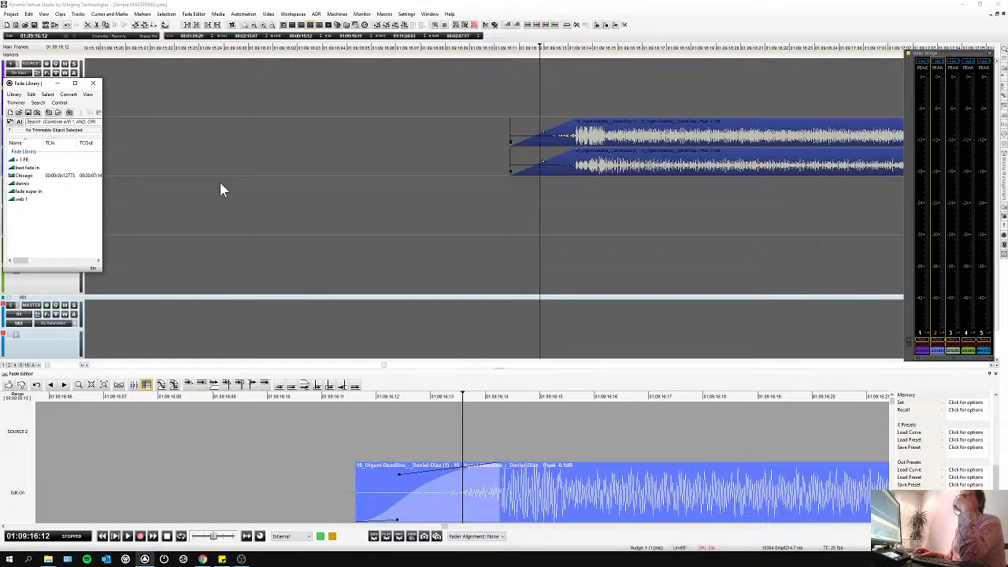
- Apply the newly saved library fade as a fade-out at the end of the 10_Urgent-Deadline clip and show it in the Fade Editor
left_click(283, 139)
key("End")
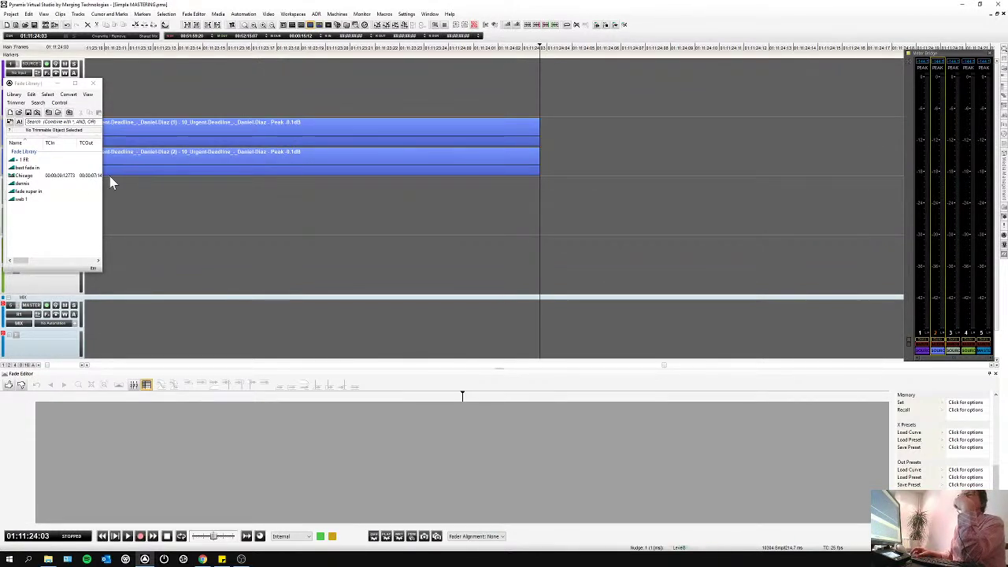
left_click(21, 184)
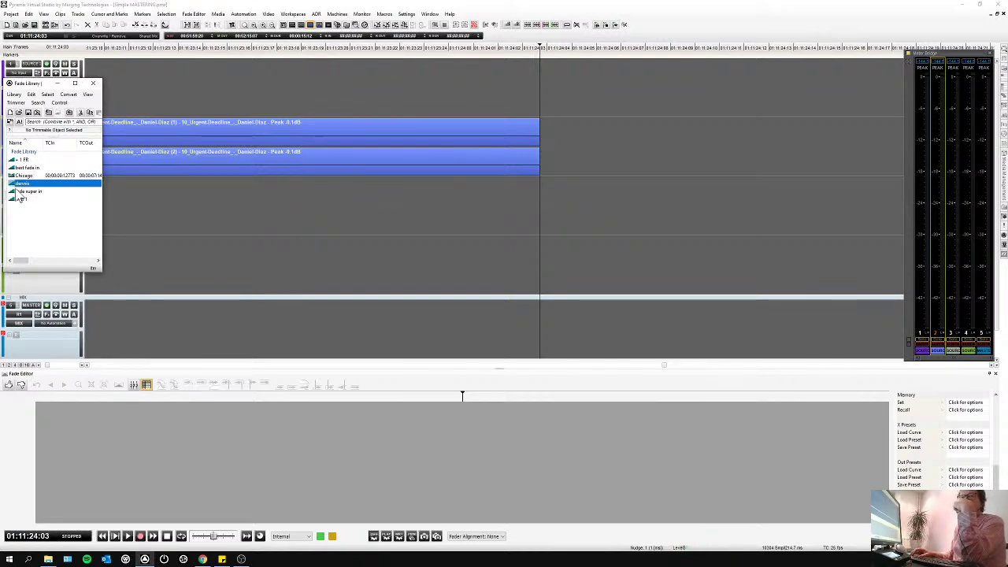
left_click_drag(15, 189, 457, 167)
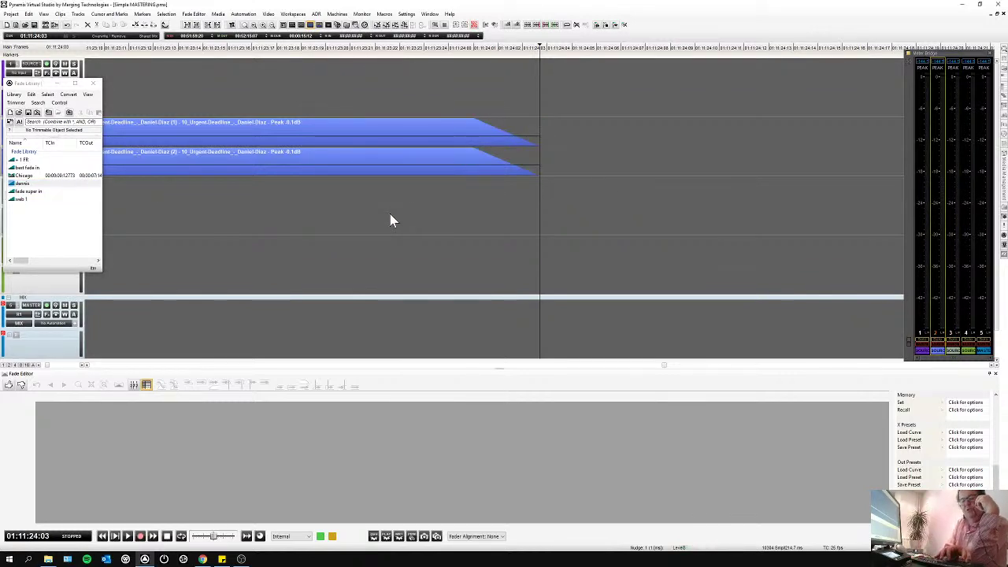
scroll(392, 215, "down", 3)
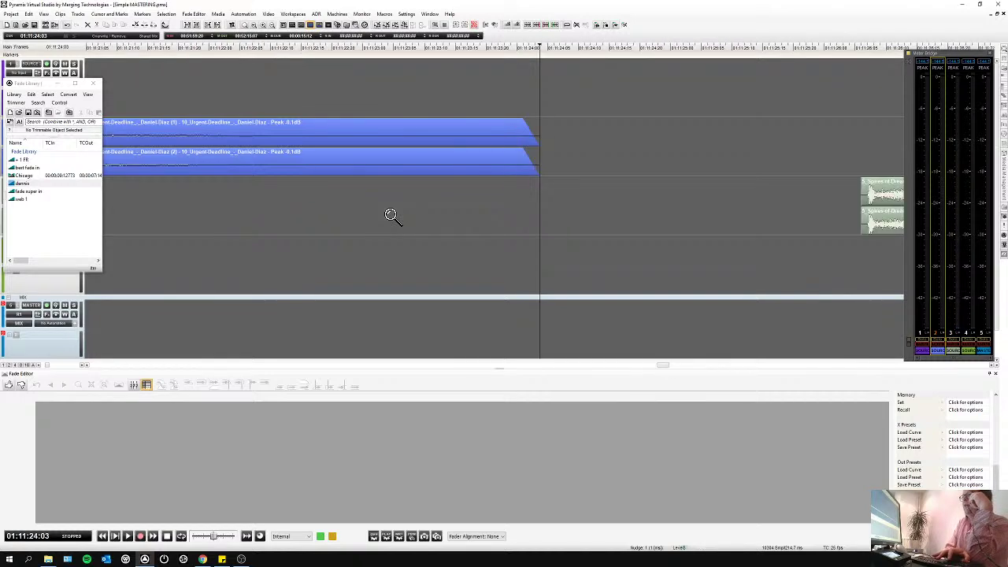
scroll(391, 215, "down", 1)
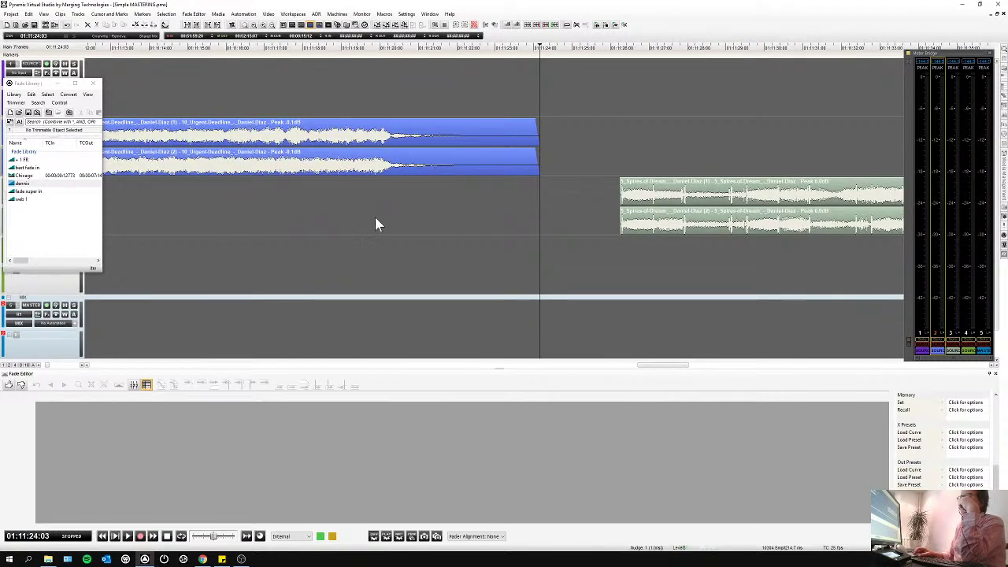
left_click(533, 132)
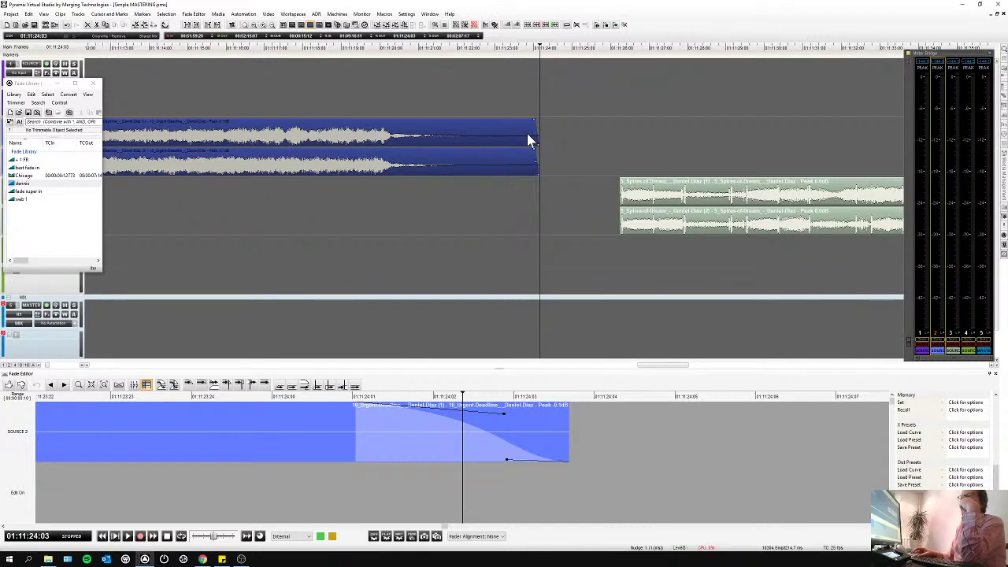
- Apply the same library fade to the start of the 5_Spires-of-Dream clip and show that fade-in in the Fade Editor
left_click_drag(36, 184, 648, 187)
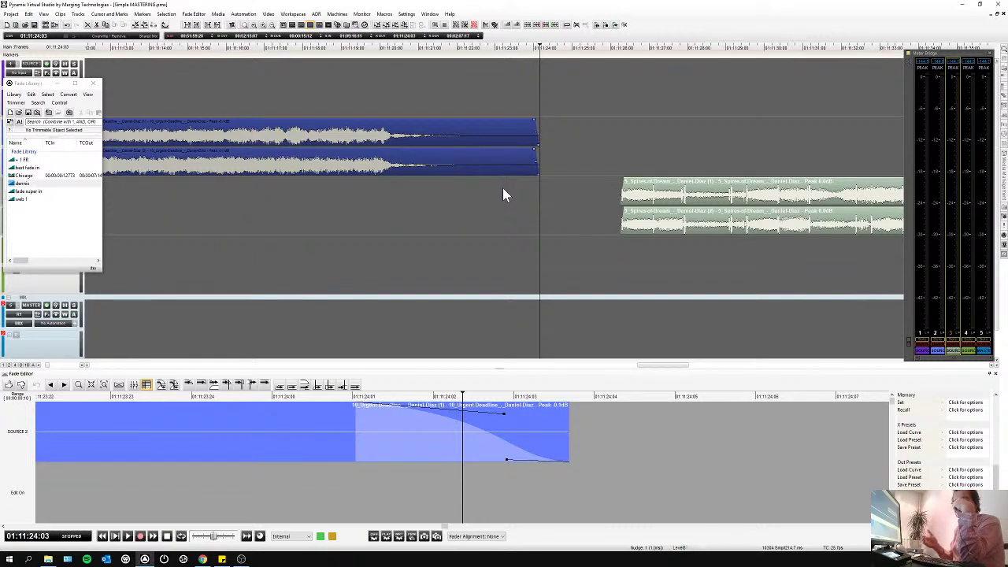
left_click(636, 198)
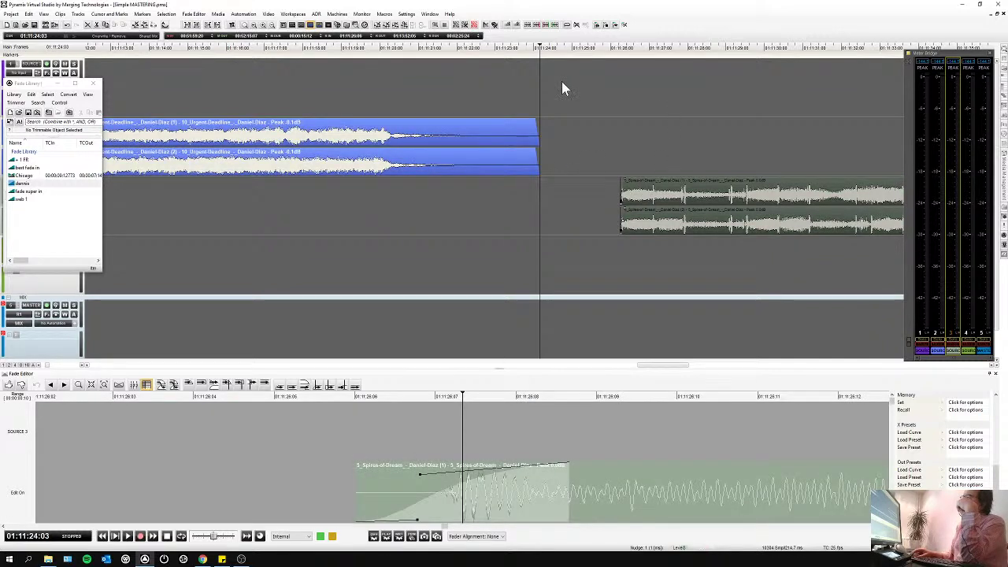
- Split the 10_Urgent-Deadline clip at 01:11:17:13, during the loud passage before its final decay
left_click(285, 47)
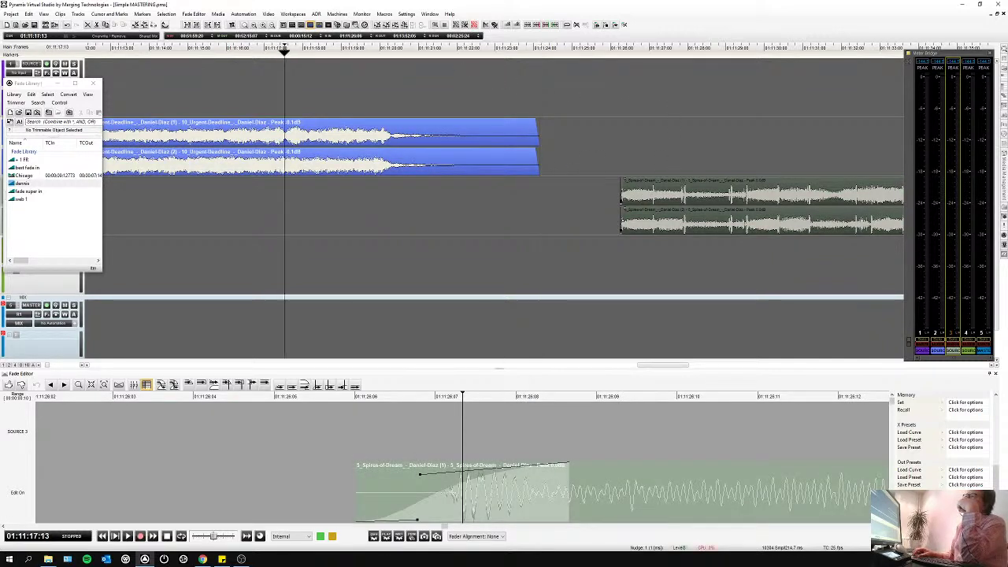
left_click(323, 145)
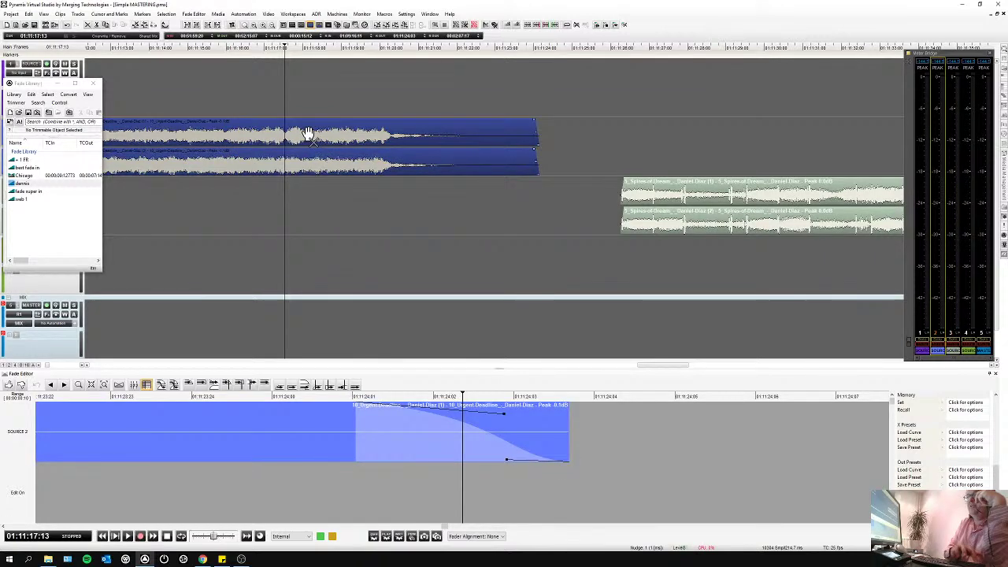
key("slash")
left_click(392, 145)
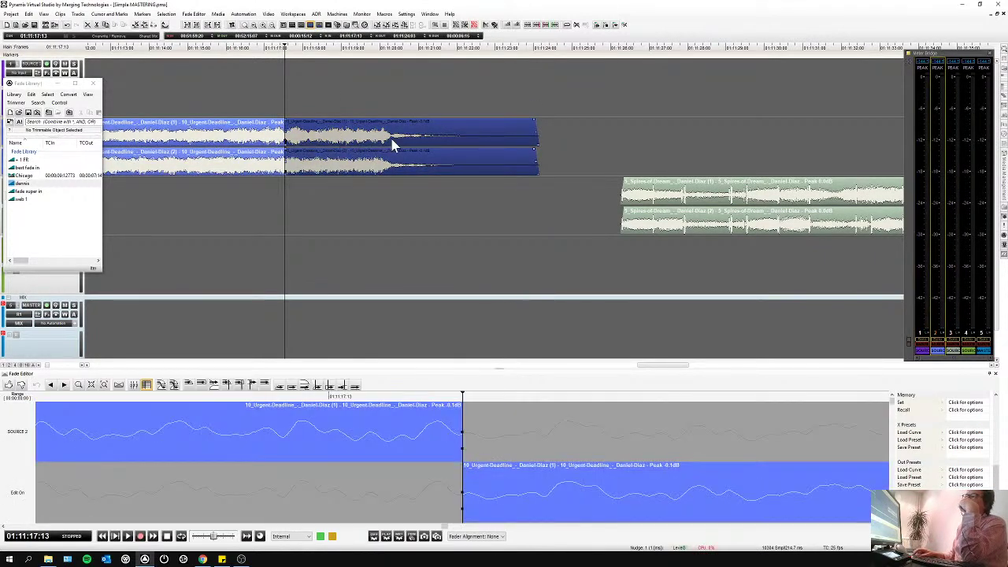
- Move the split-off end section earlier so it overlaps the first section in a crossfade, and show the crossfade in the Fade Editor
mouse_move(402, 140)
left_mouse_down()
mouse_move(322, 139)
mouse_move(475, 140)
mouse_move(342, 140)
mouse_move(412, 139)
left_mouse_up()
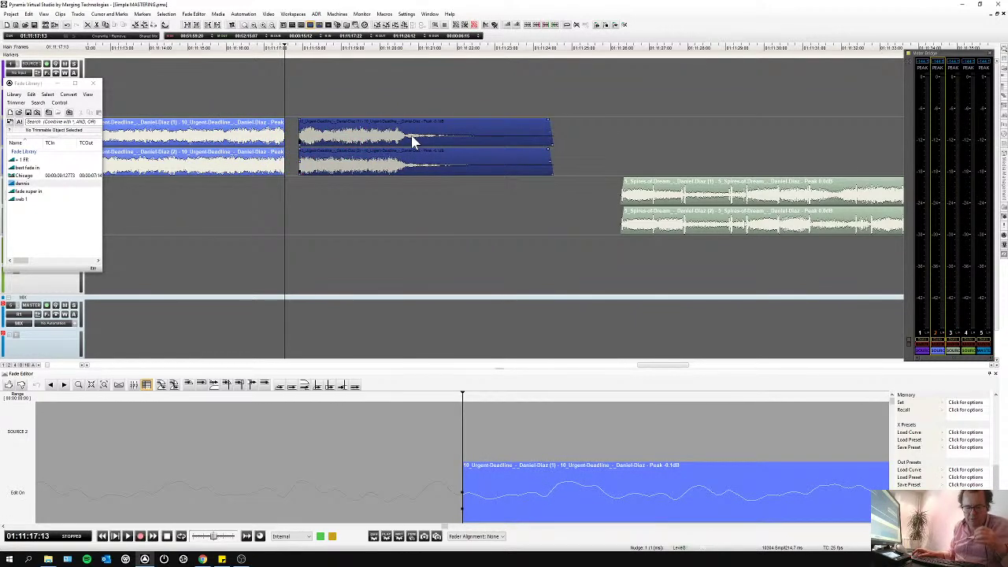
left_click_drag(376, 135, 350, 136)
key("Left")
key("Left")
key("Left")
key("Left")
key("Left")
key("Left")
key("Left")
key("Left")
key("Left")
key("Left")
key("Left")
key("Left")
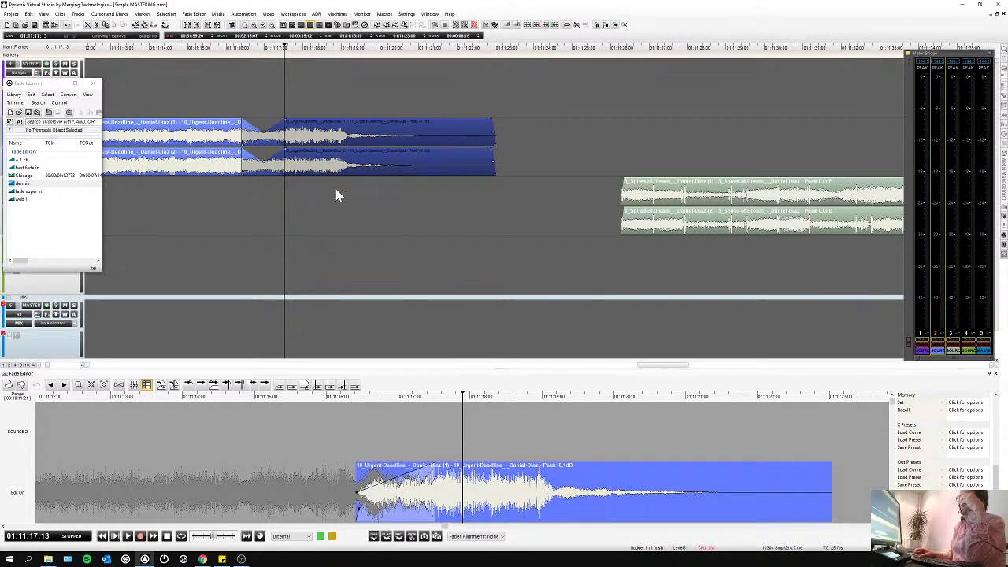
left_click(288, 169)
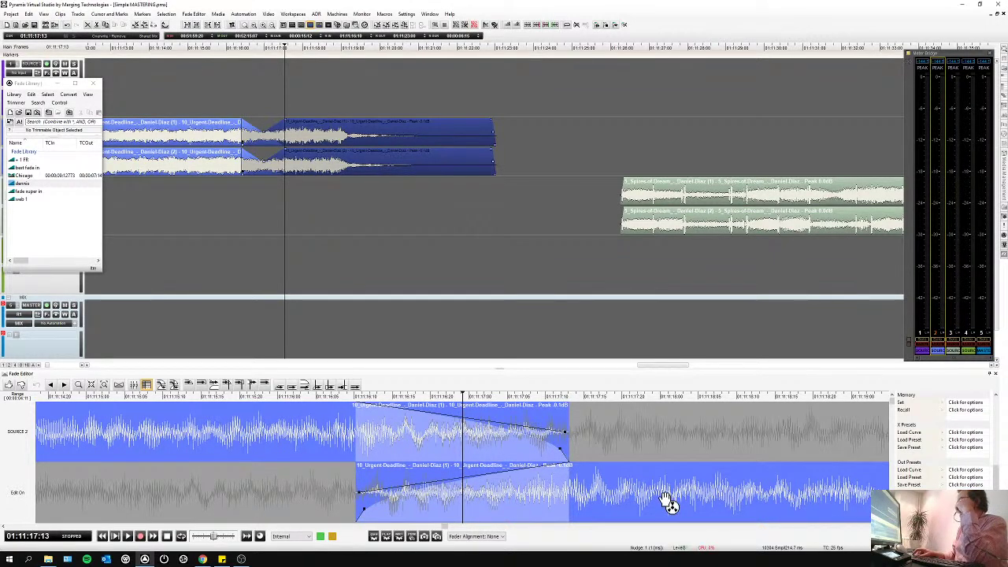
- Switch the Fade Editor's shown tracks to 2 Tracks and back to 1 Track
left_click_drag(1000, 480, 1005, 426)
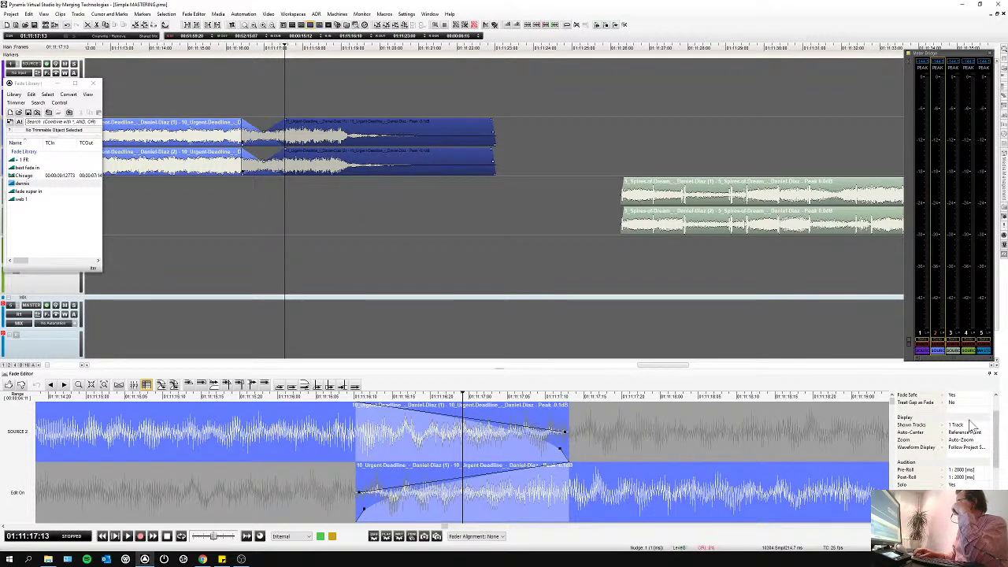
left_click(969, 426)
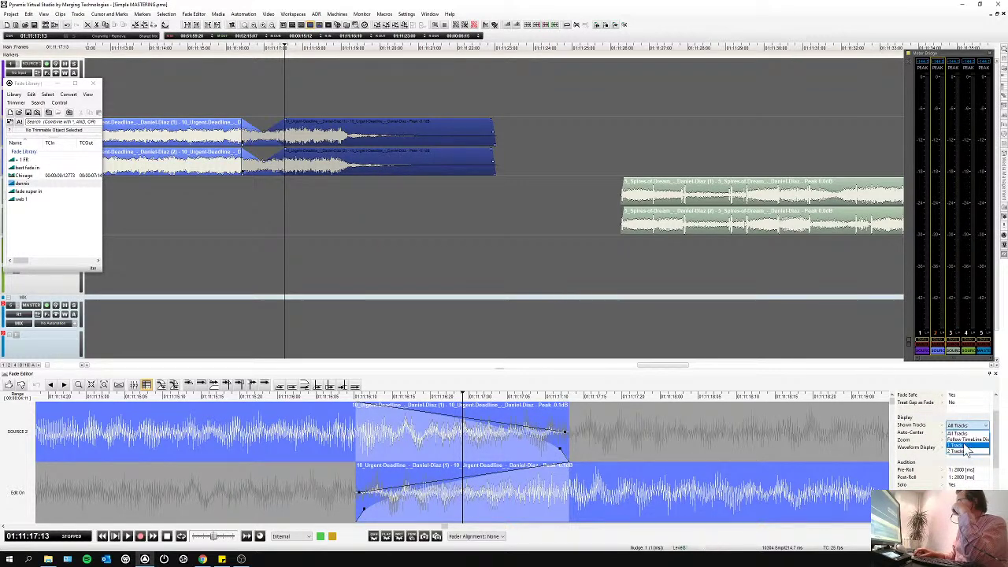
left_click(964, 452)
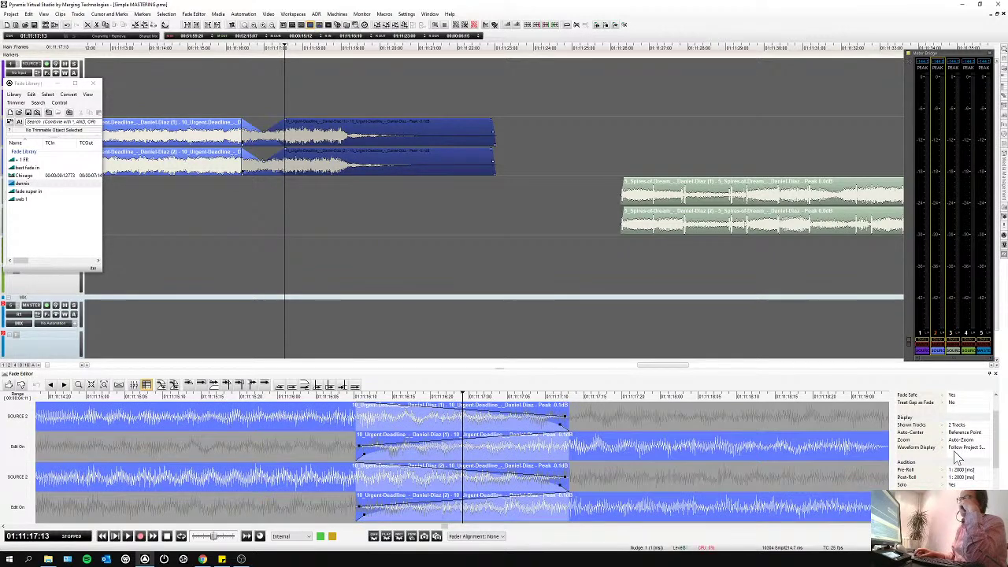
left_click(962, 425)
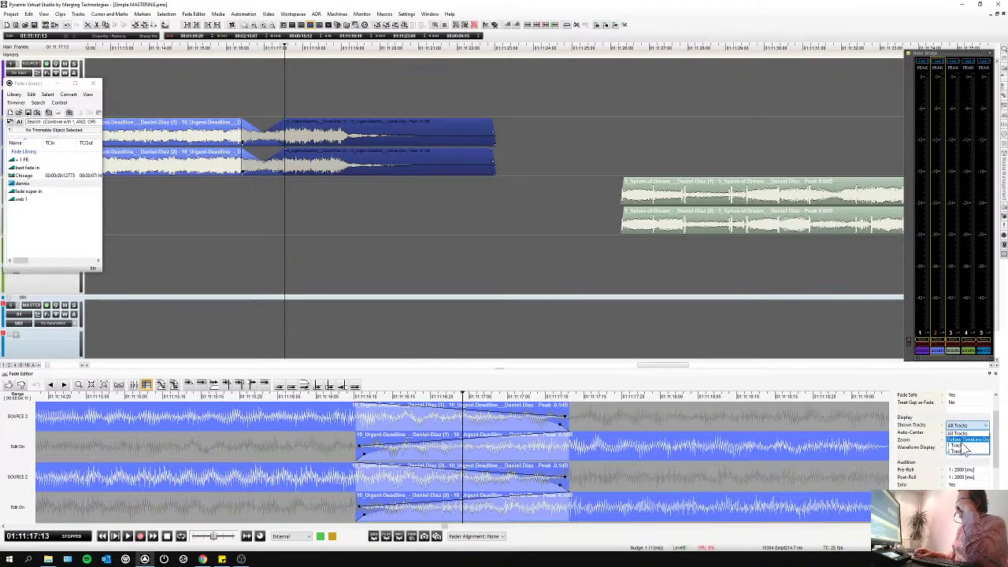
left_click(963, 446)
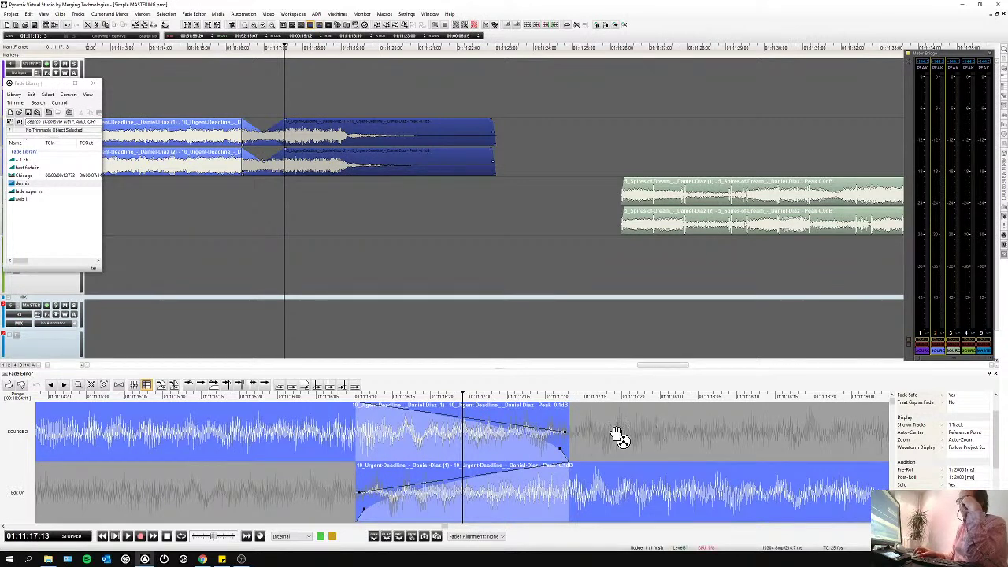
- Shorten the fade-out of the first 10_Urgent-Deadline section and reshape both crossfade curves with their handles
left_click_drag(570, 444, 483, 435)
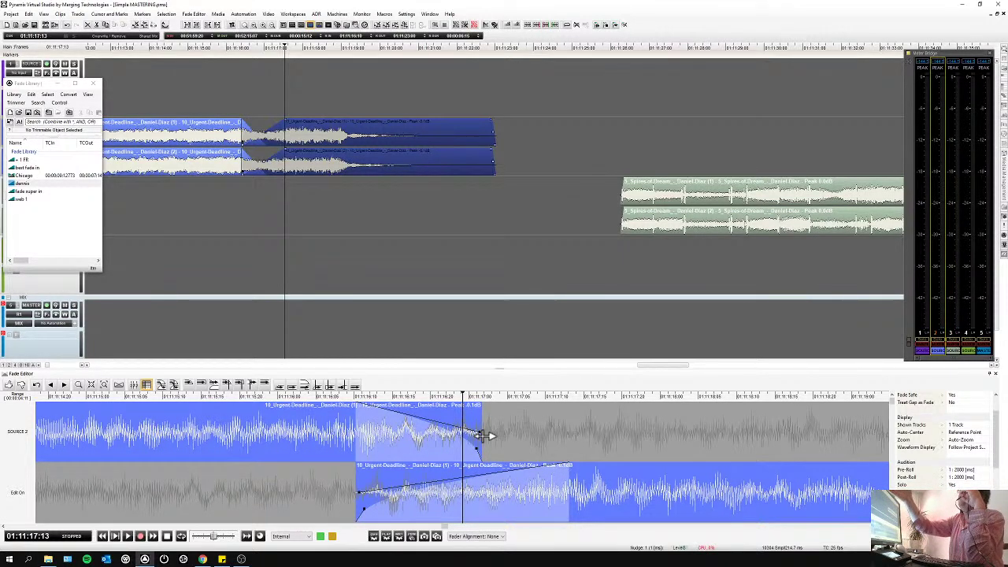
left_click_drag(491, 434, 418, 445)
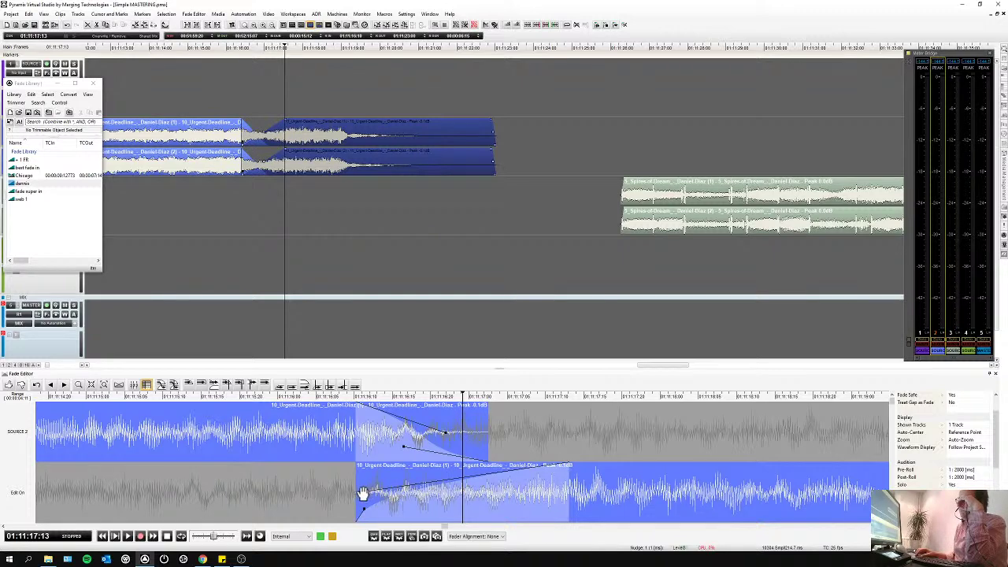
left_click_drag(356, 495, 438, 470)
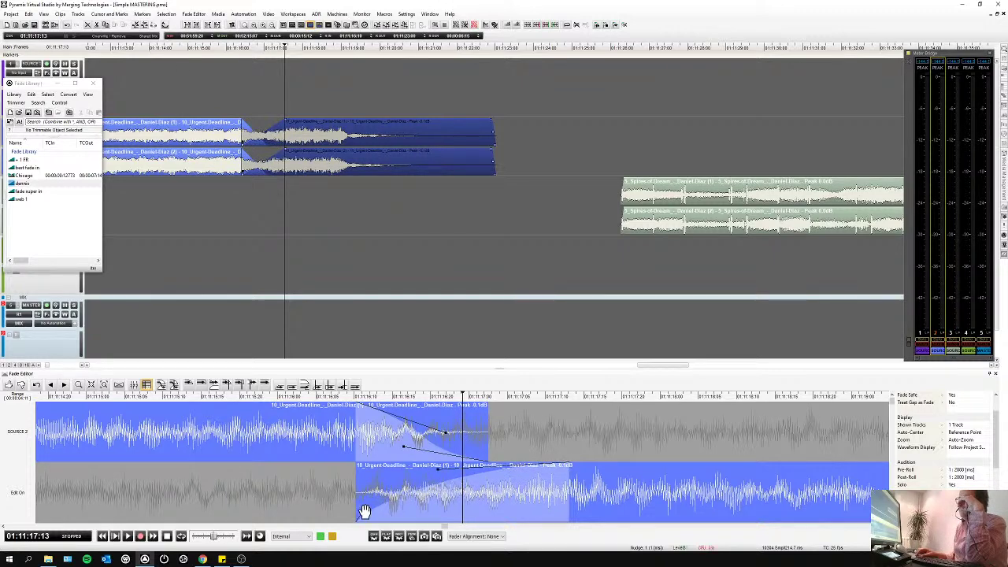
left_click_drag(360, 511, 398, 492)
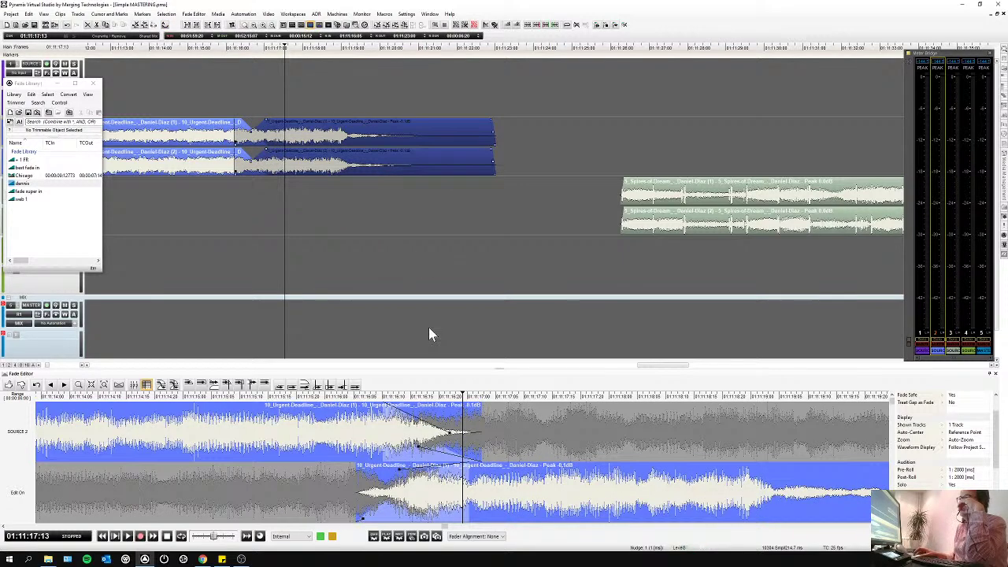
- Slip the audio of the second 10_Urgent-Deadline section slightly later under the crossfade and deselect the clips
mouse_move(506, 496)
left_mouse_down()
mouse_move(491, 496)
mouse_move(559, 502)
mouse_move(525, 504)
left_mouse_up()
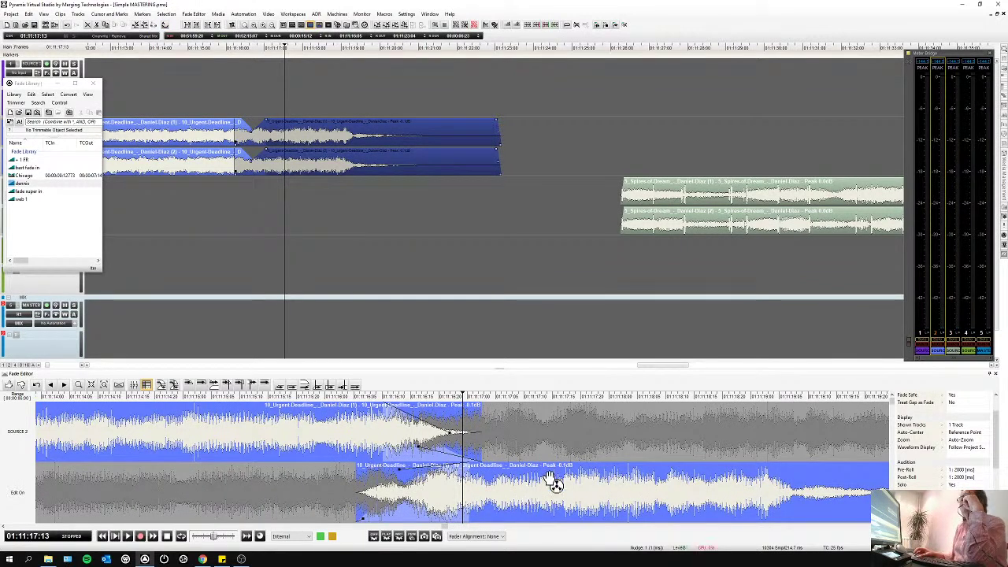
left_click(455, 243)
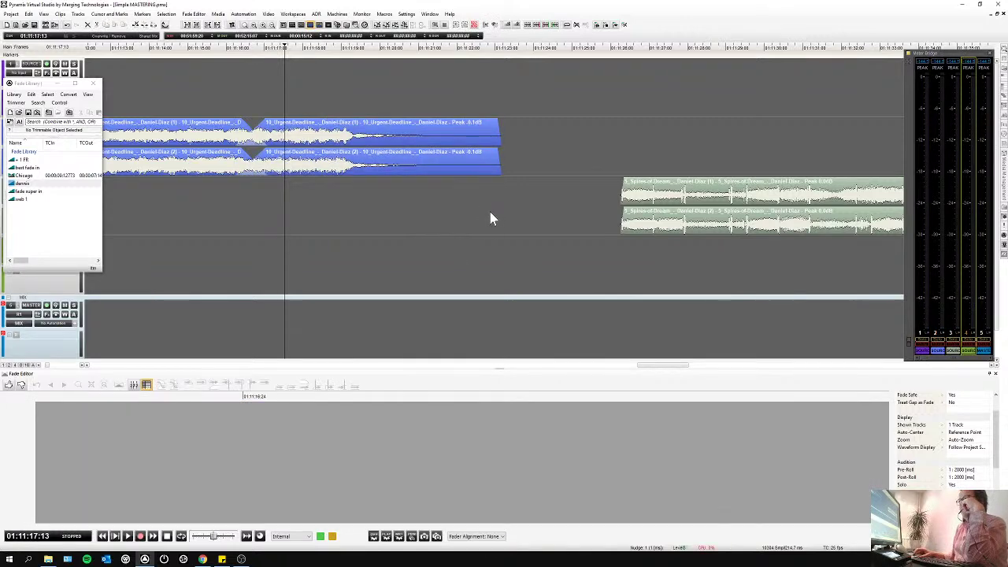
scroll(490, 214, "down", 2)
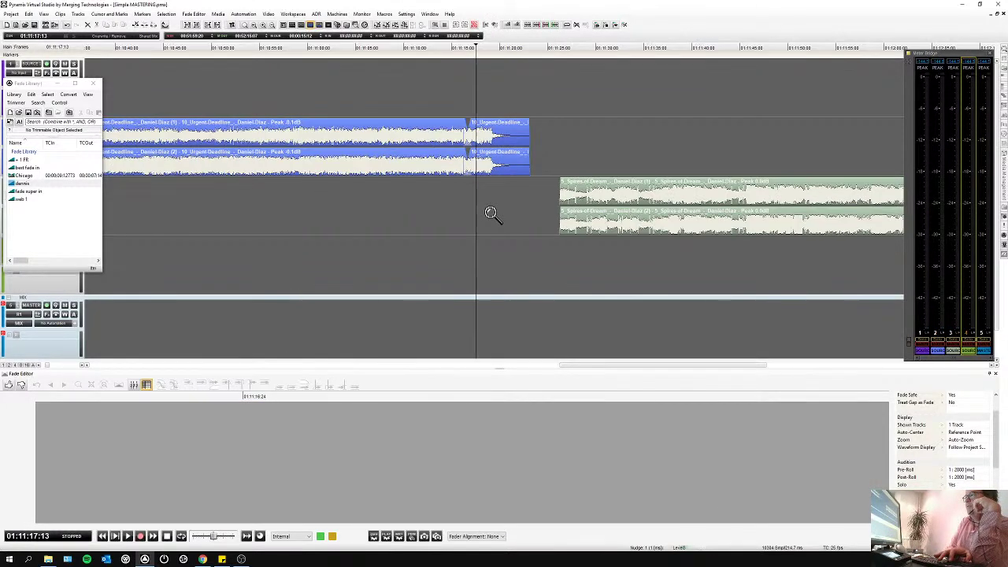
scroll(490, 214, "down", 2)
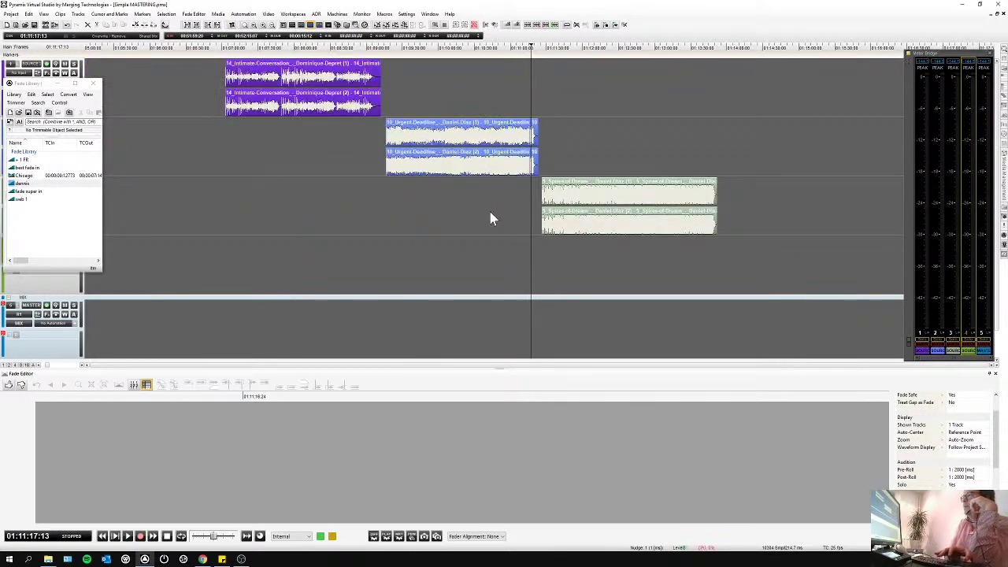
left_click(555, 194)
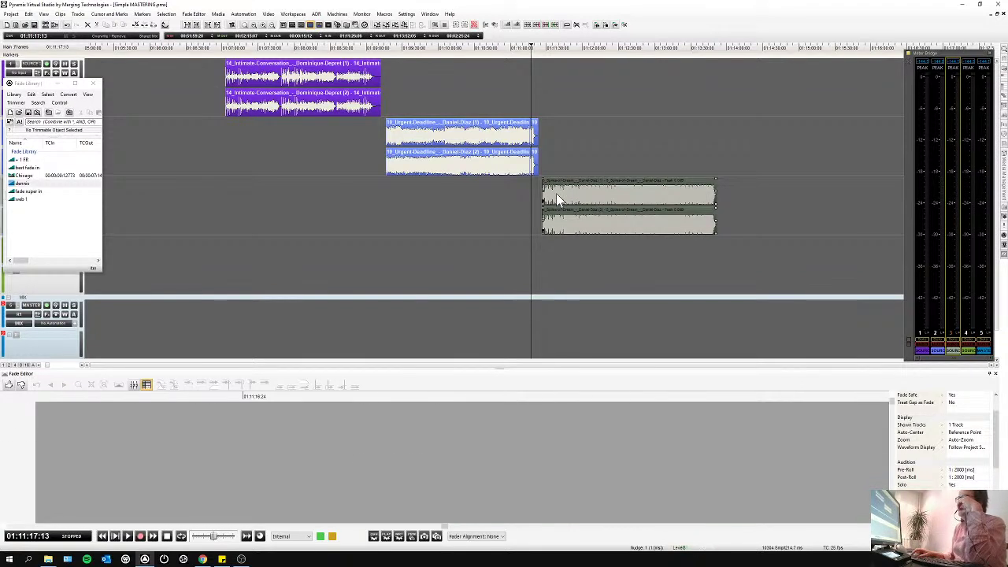
left_click_drag(547, 148, 461, 142)
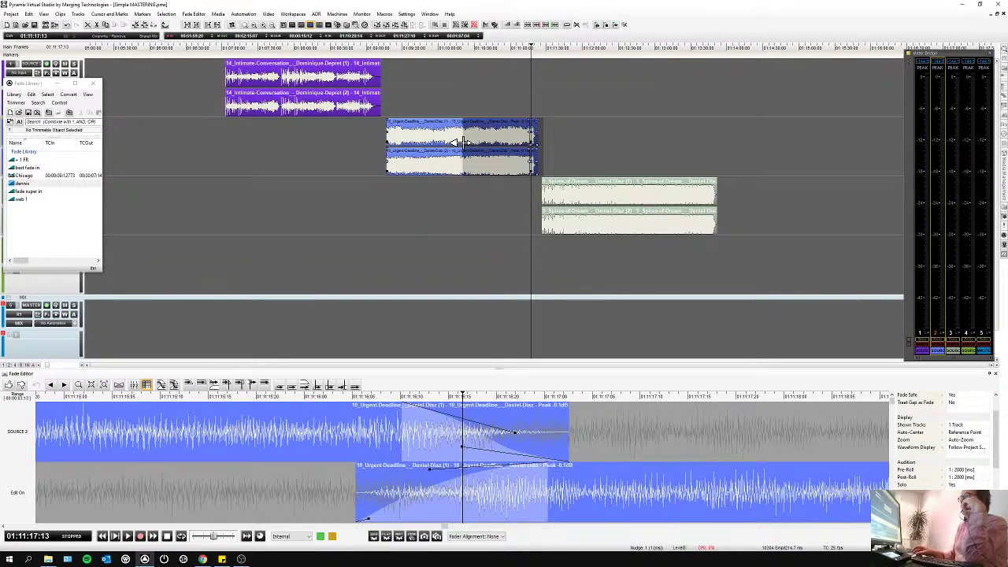
left_click(481, 211)
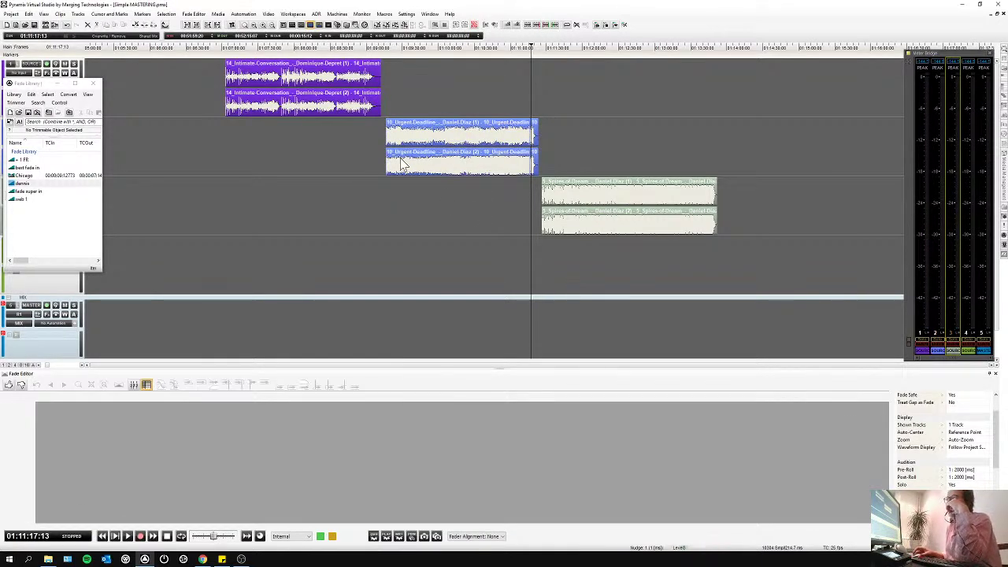
- Add a marker named "song 1" at the exact start of the 14_Intimate-Conversation clip
left_click(322, 90)
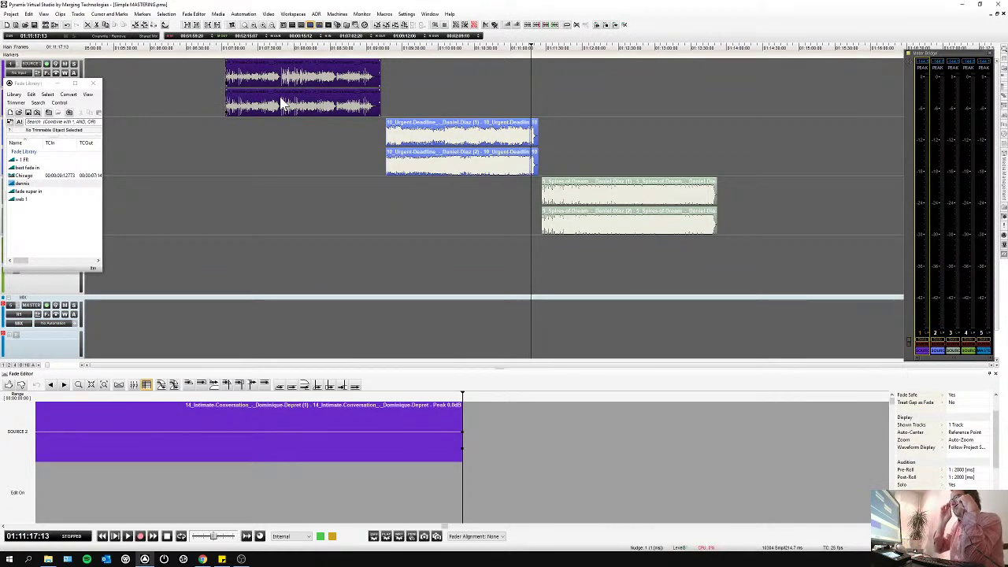
left_click(207, 51)
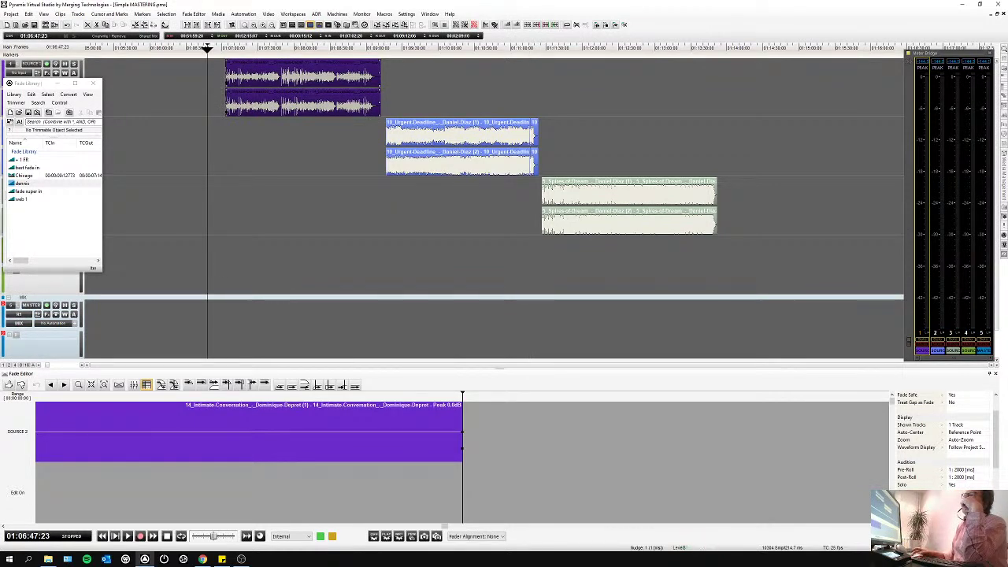
key("Tab")
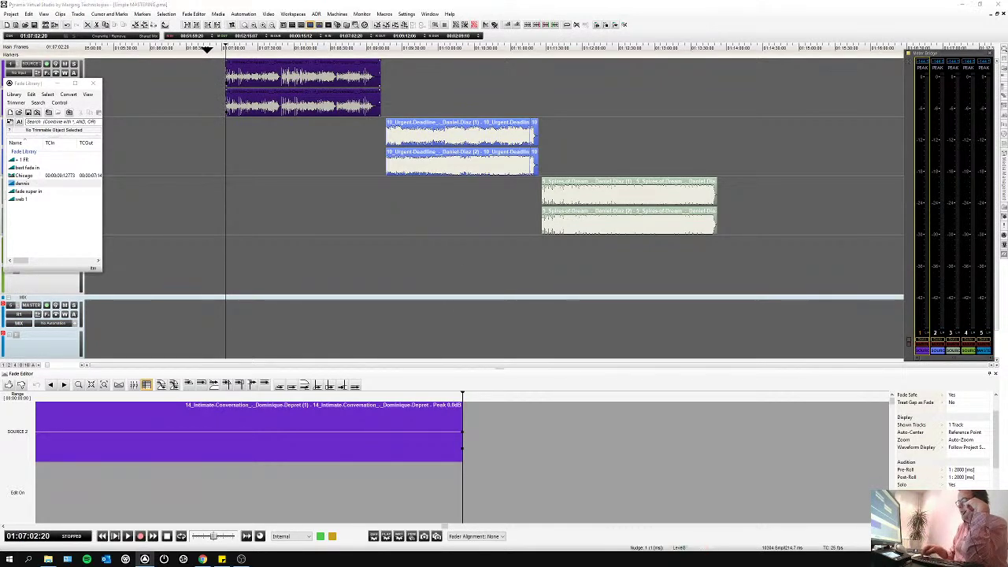
type("m")
type("s")
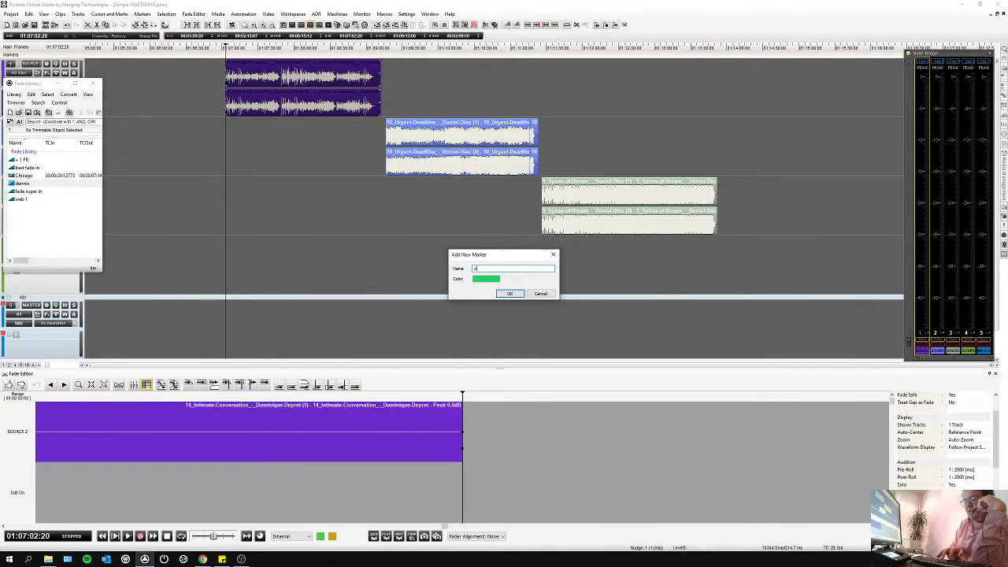
type("ong 1")
key("Return")
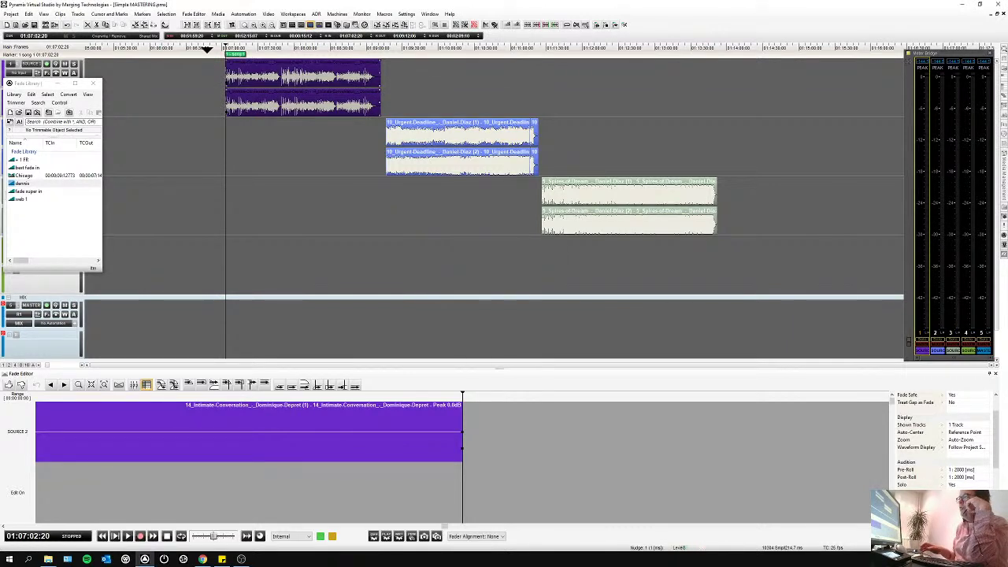
- Add an orange marker named "song 2" at the exact start of the 10_Urgent-Deadline clip
left_click(316, 147)
key("Tab")
type("m")
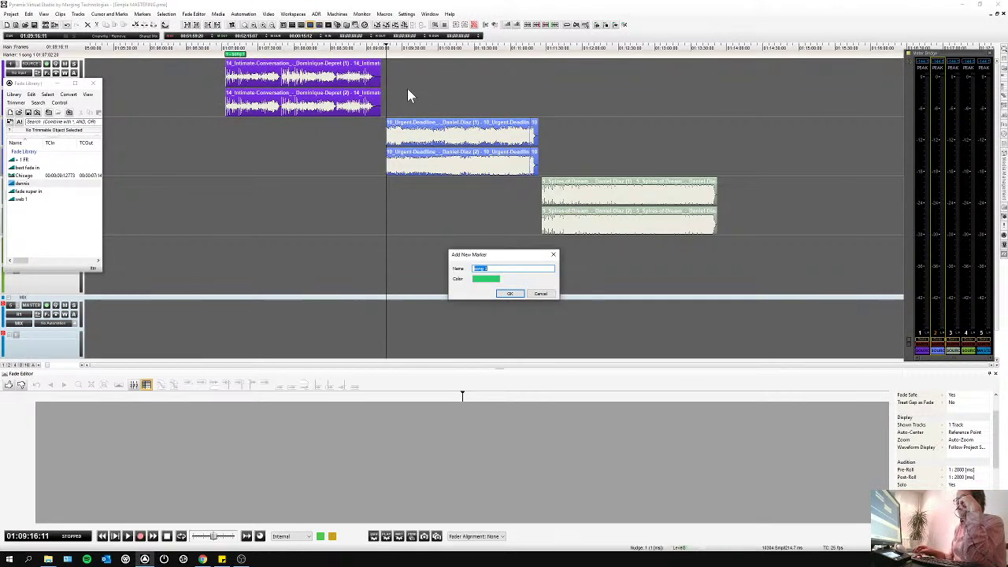
type("song 2")
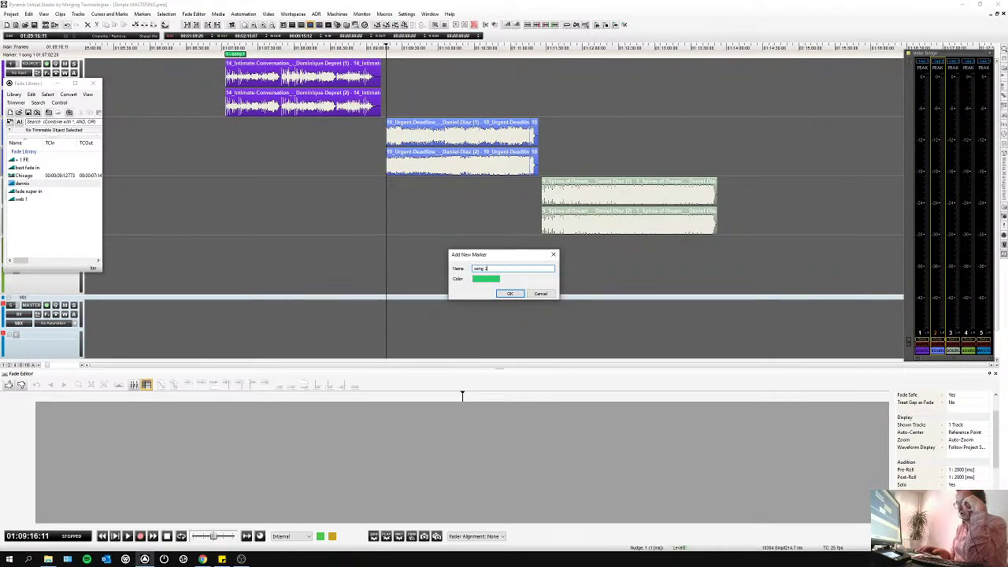
left_click(490, 280)
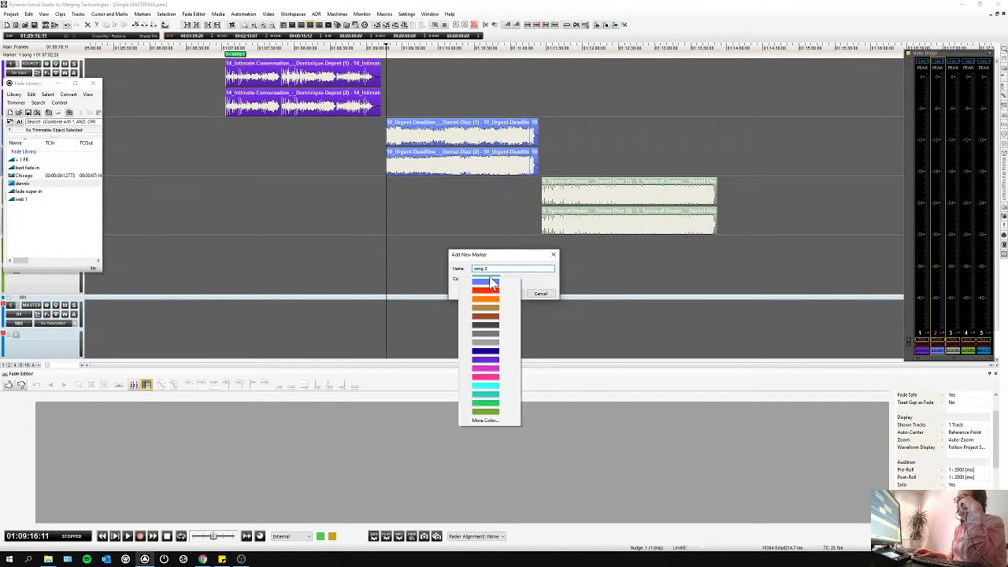
left_click(490, 299)
left_click(513, 293)
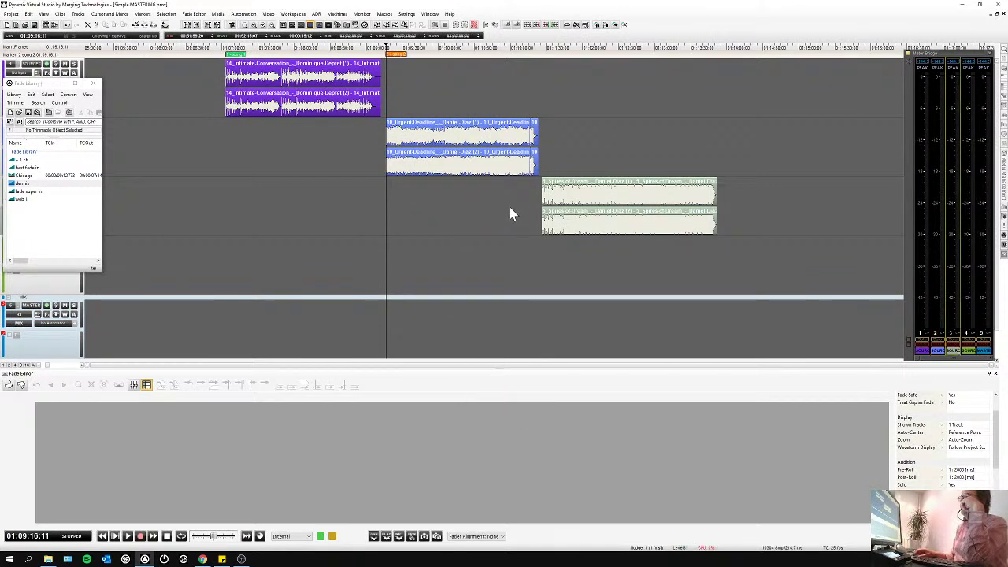
- Add a blue marker named "song 3" at the exact start of the Spires-of-Dream clip
key("Tab")
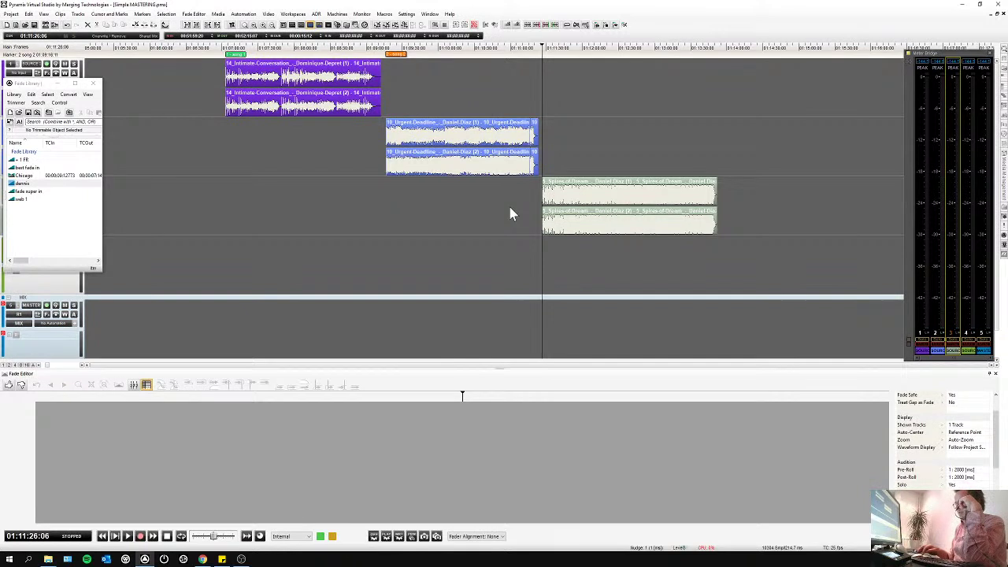
key("m")
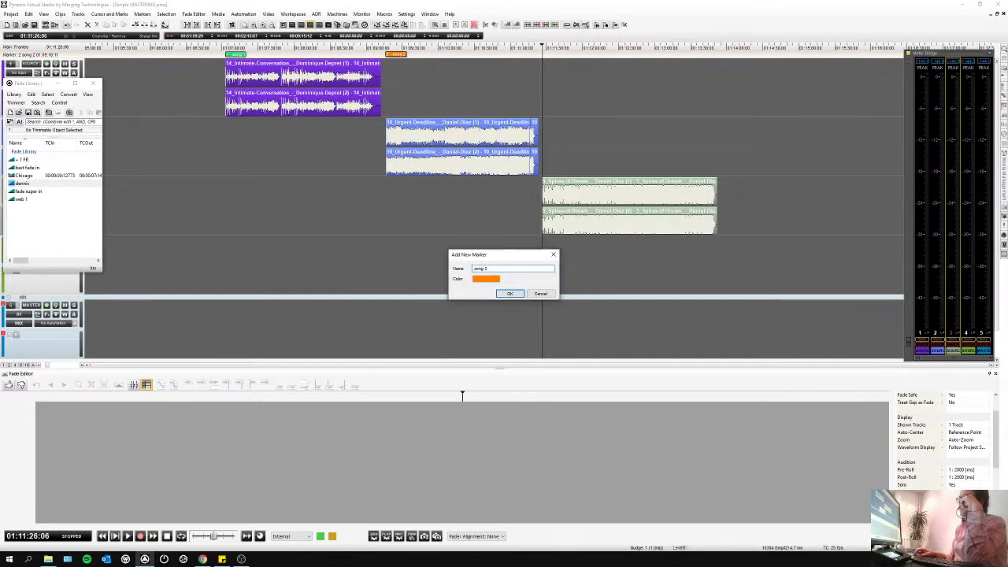
left_click(487, 281)
left_click(483, 283)
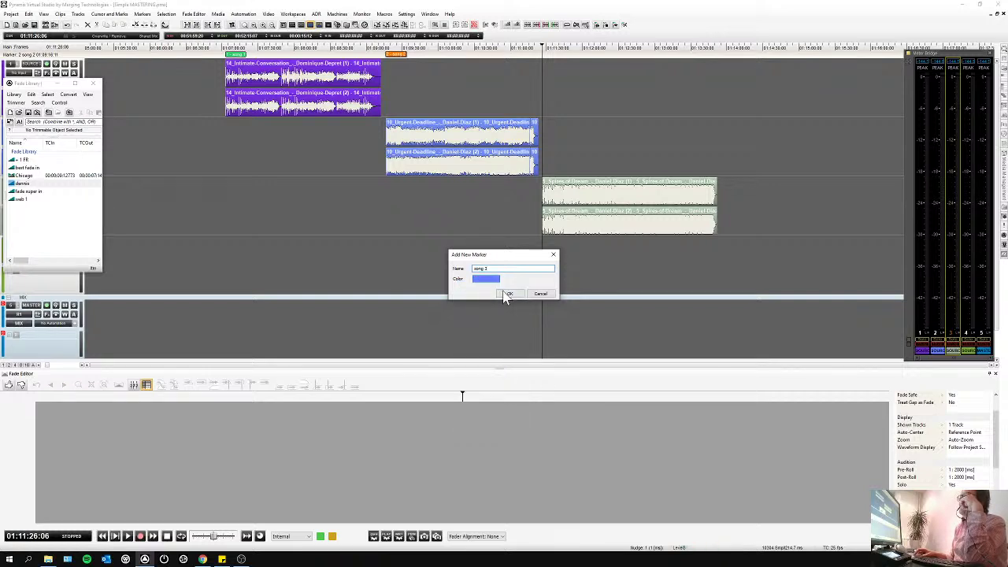
left_click(507, 293)
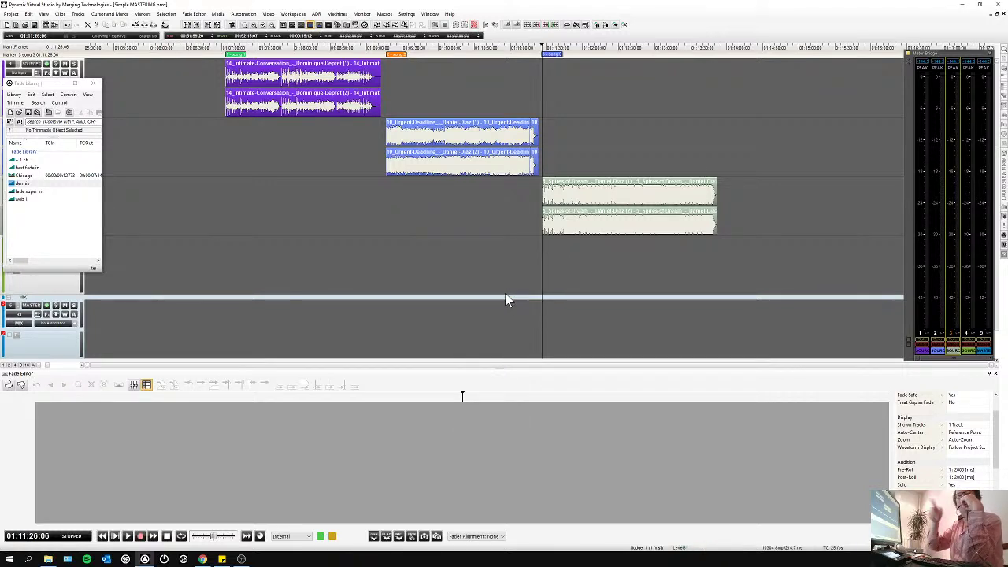
- Jump the cursor back and forth between the song markers with the marker list, finishing on song 1
left_click(44, 49)
left_click(36, 63)
left_click(39, 49)
left_click(33, 70)
left_click(38, 49)
left_click(35, 63)
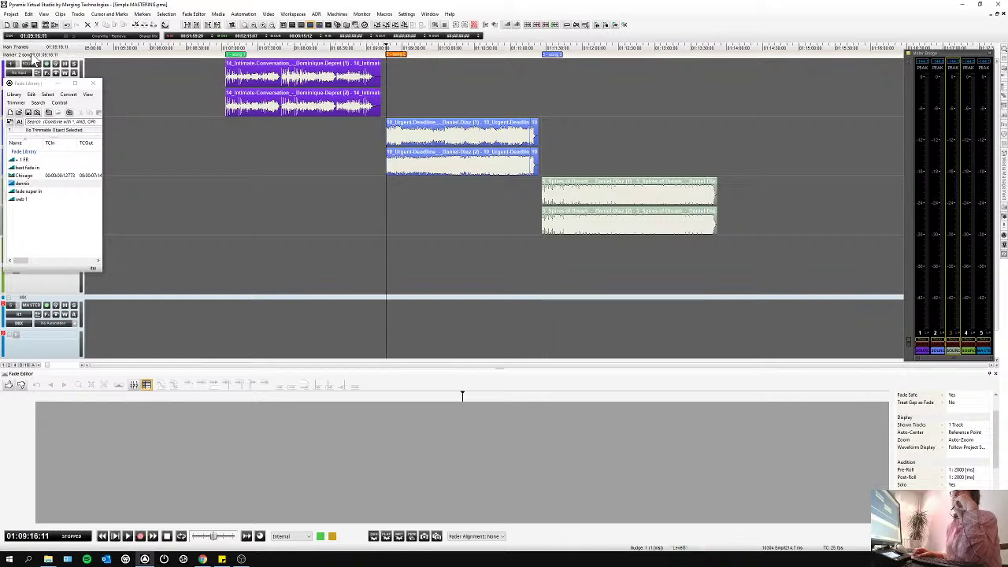
left_click(38, 49)
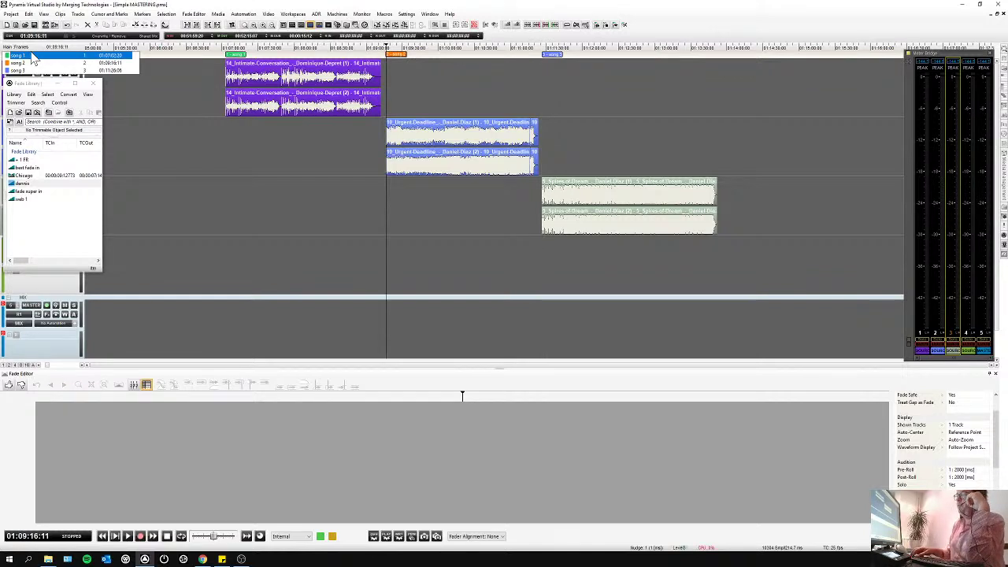
left_click(33, 57)
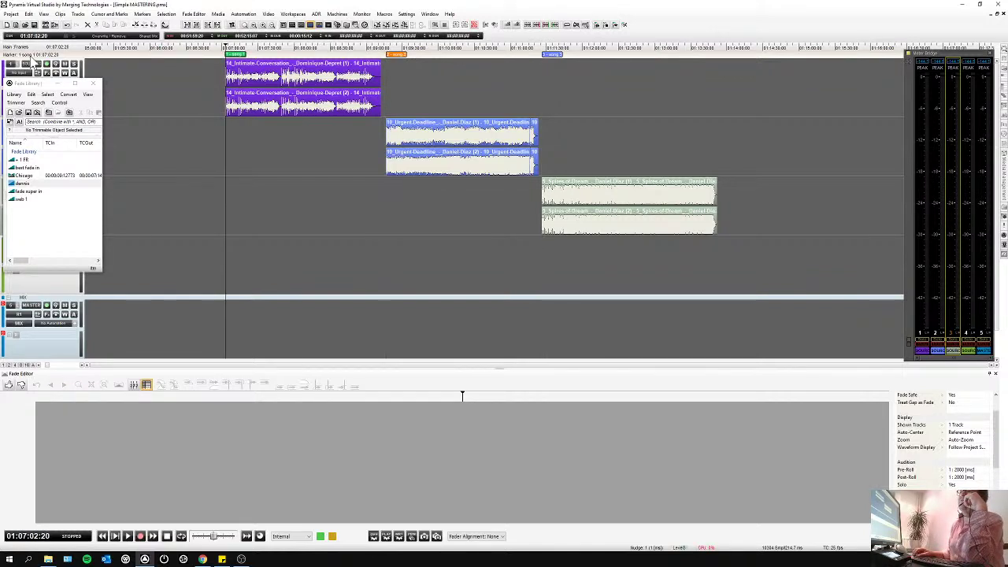
- Play from song 1, jump to the song 2 and song 3 markers during playback, and stop
key("space")
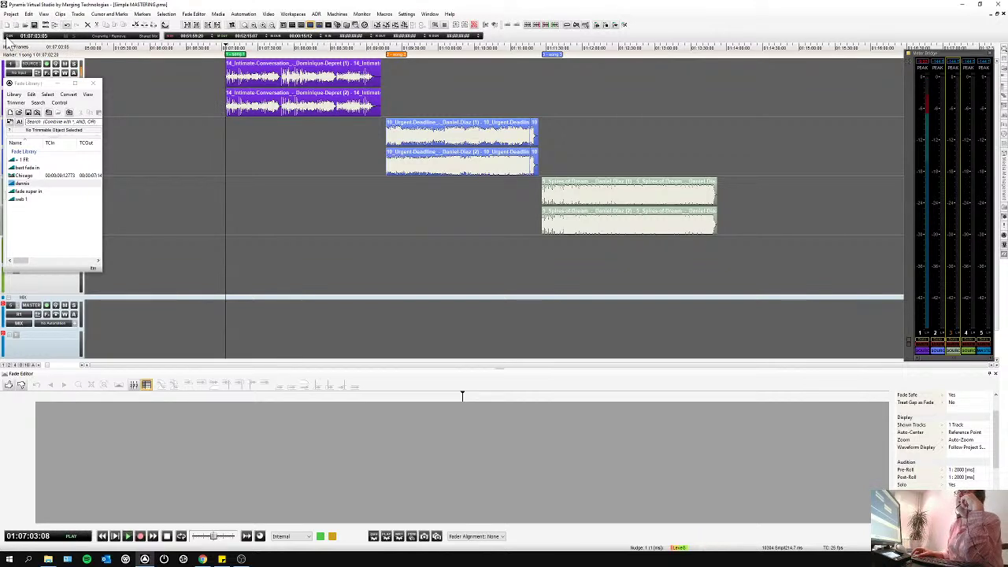
left_click(36, 50)
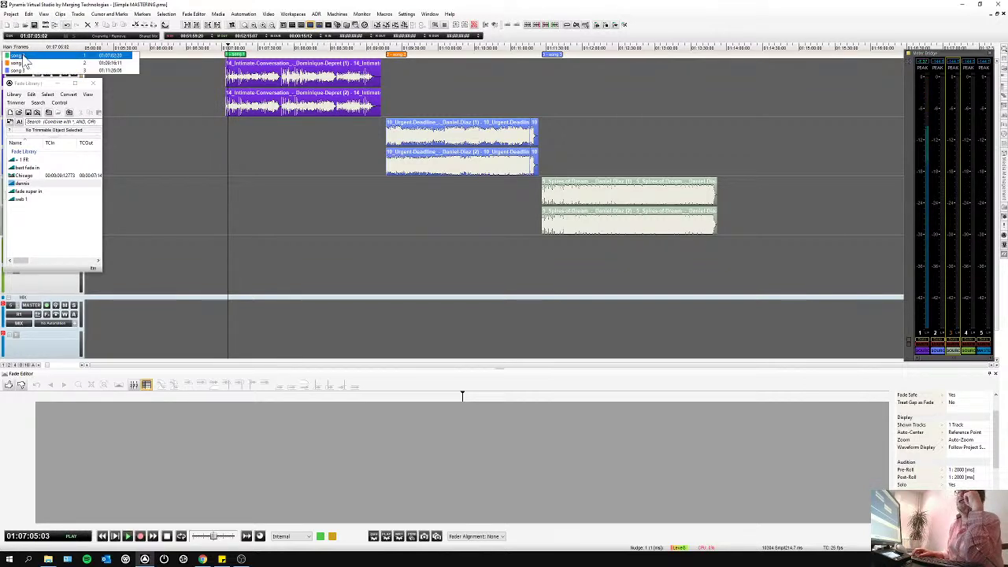
left_click(31, 64)
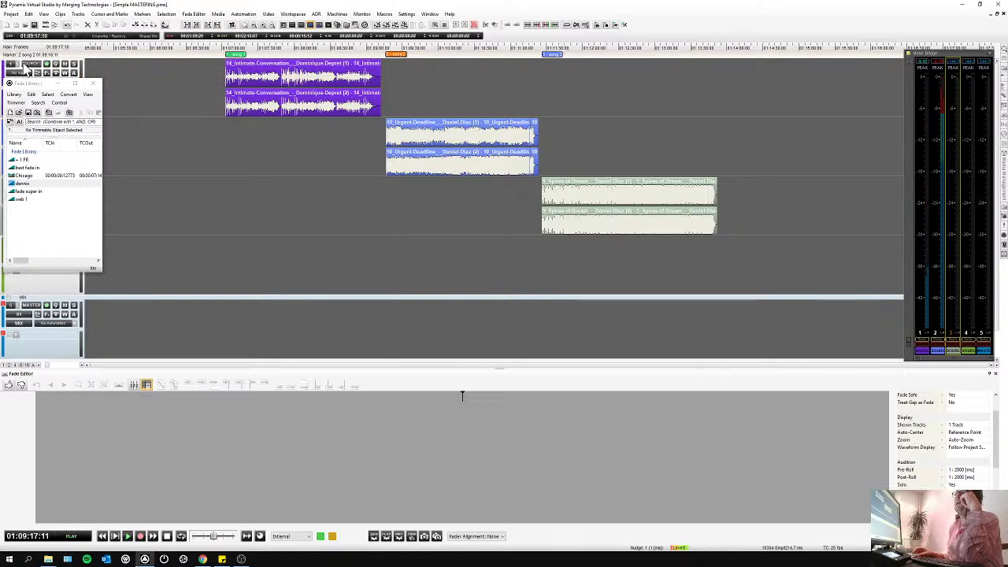
left_click(23, 54)
left_click(24, 63)
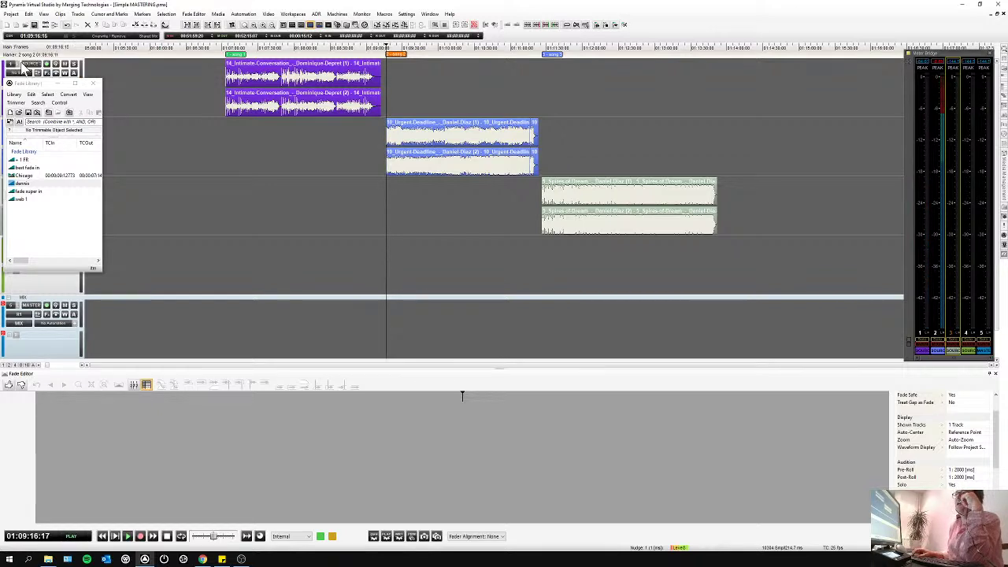
left_click(24, 61)
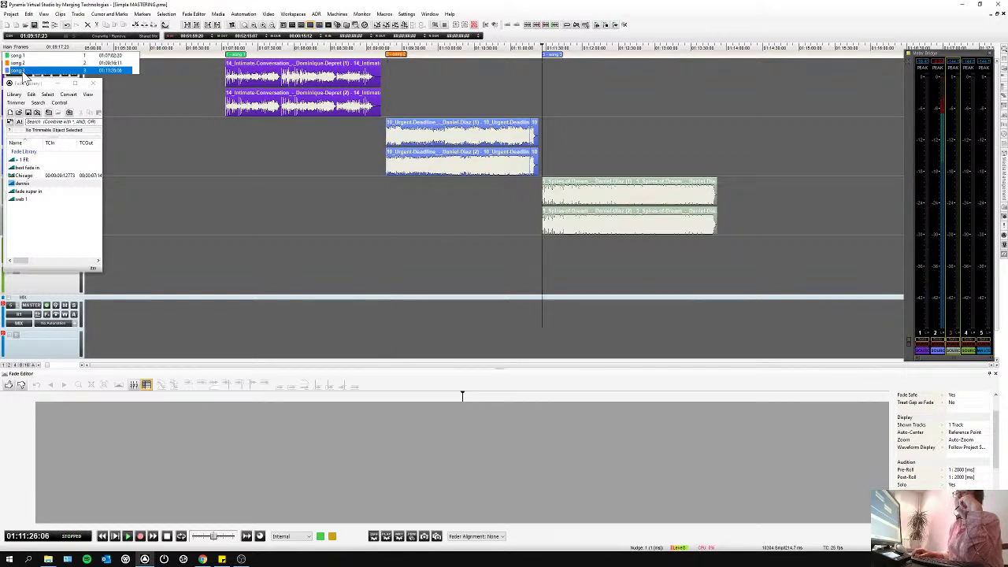
left_click(25, 73)
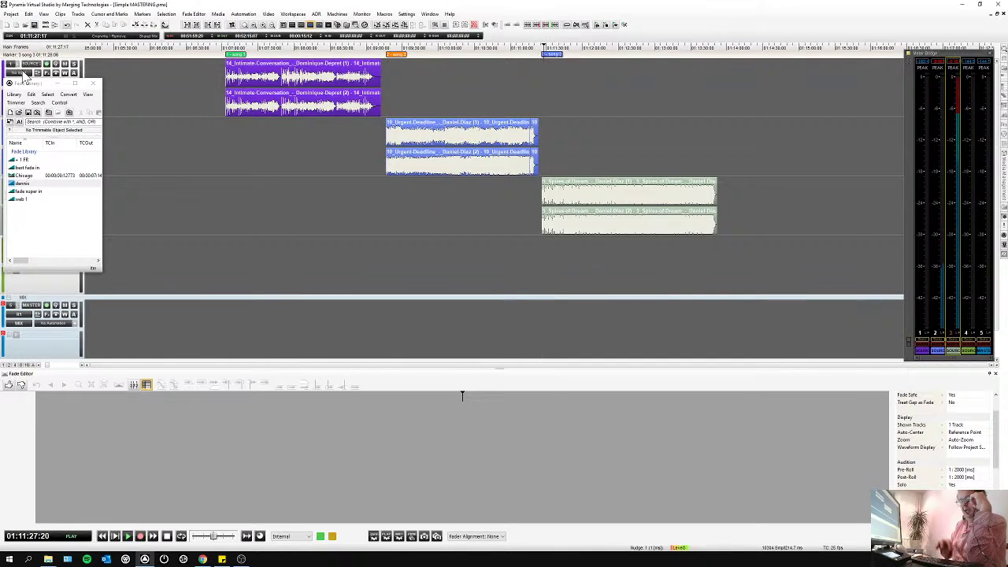
key("space")
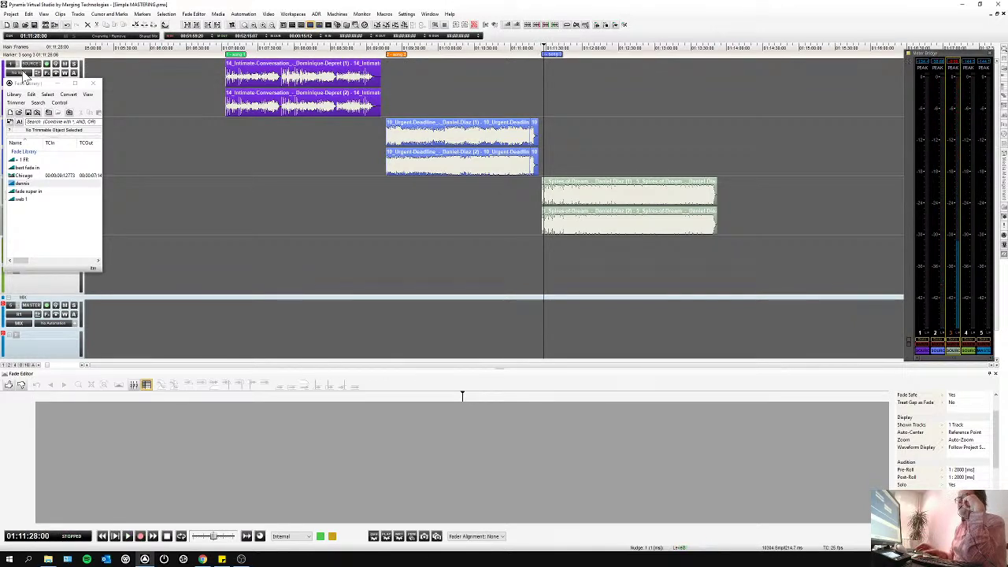
- Play from within the Spires-of-Dream clip and add a gold-brown marker named "compression +++" about a quarter of the way through it
key("space")
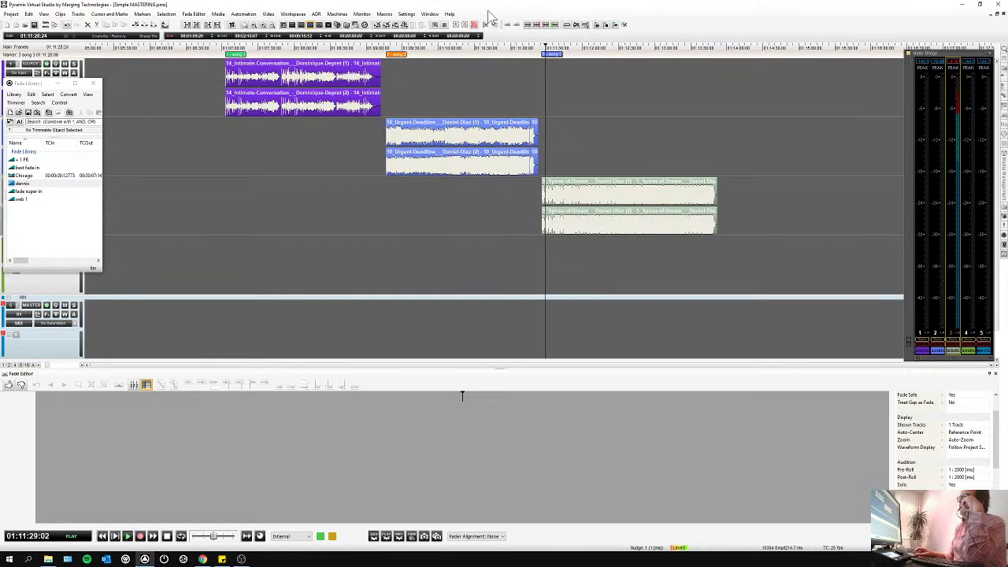
left_click(587, 50)
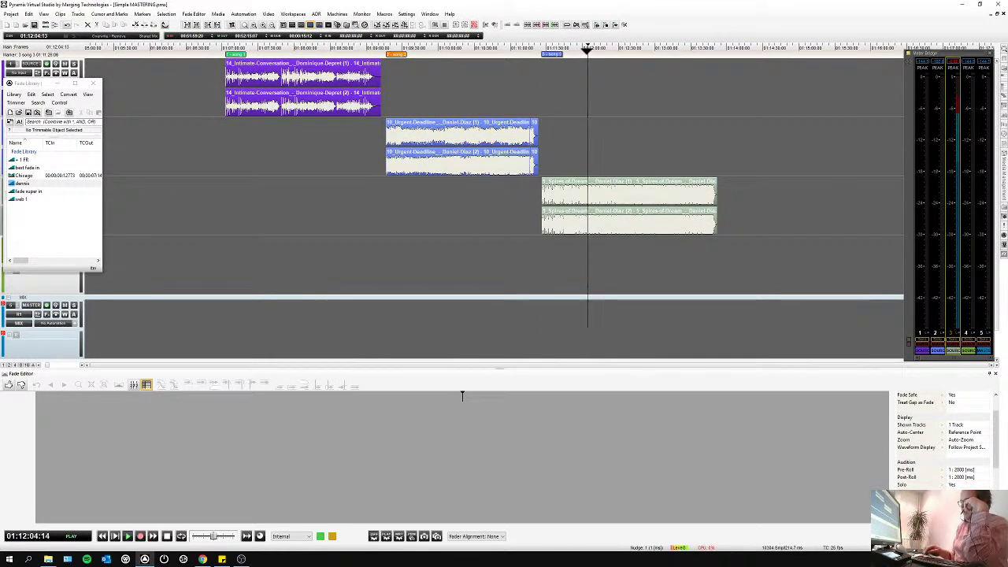
key("m")
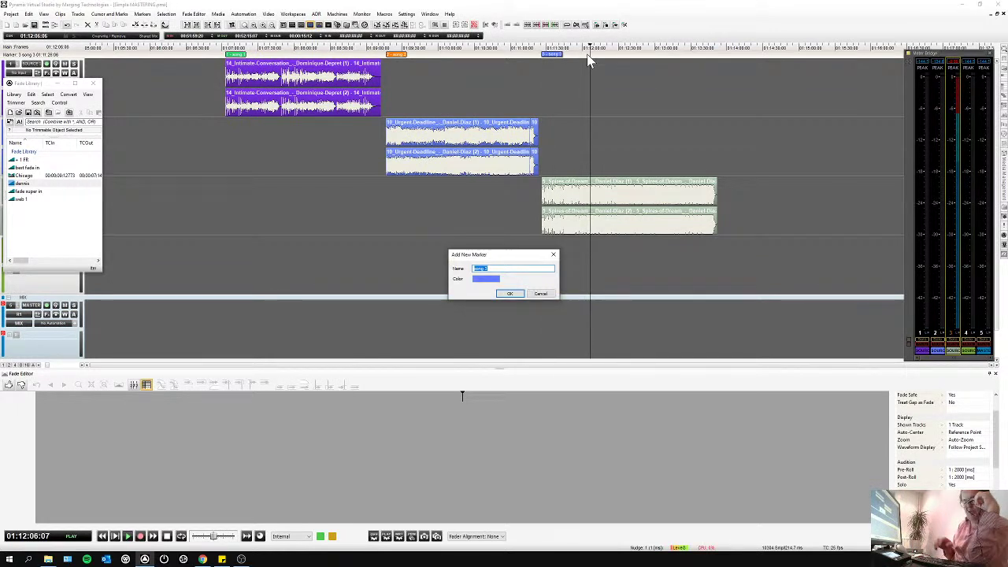
type("comp")
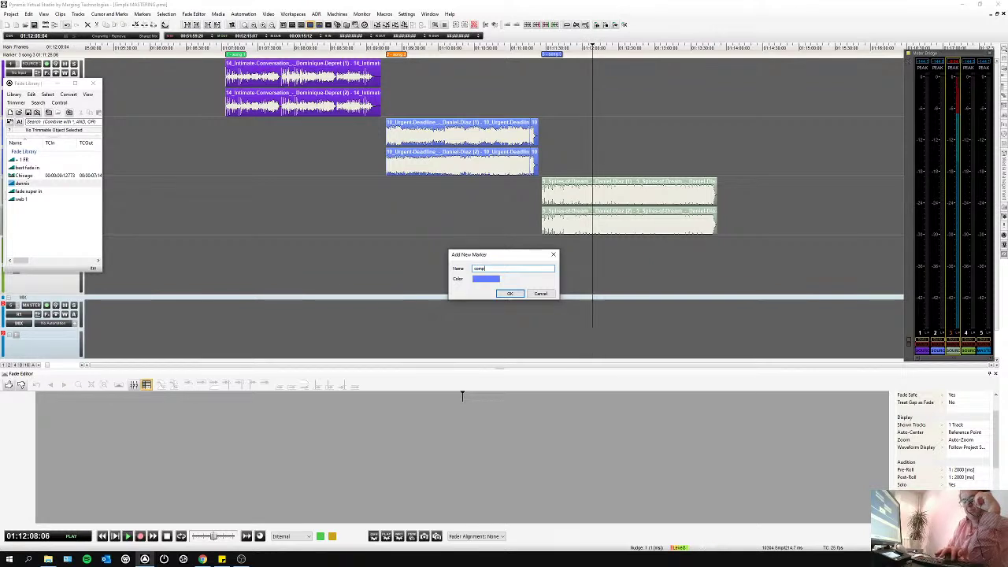
type("ression +++")
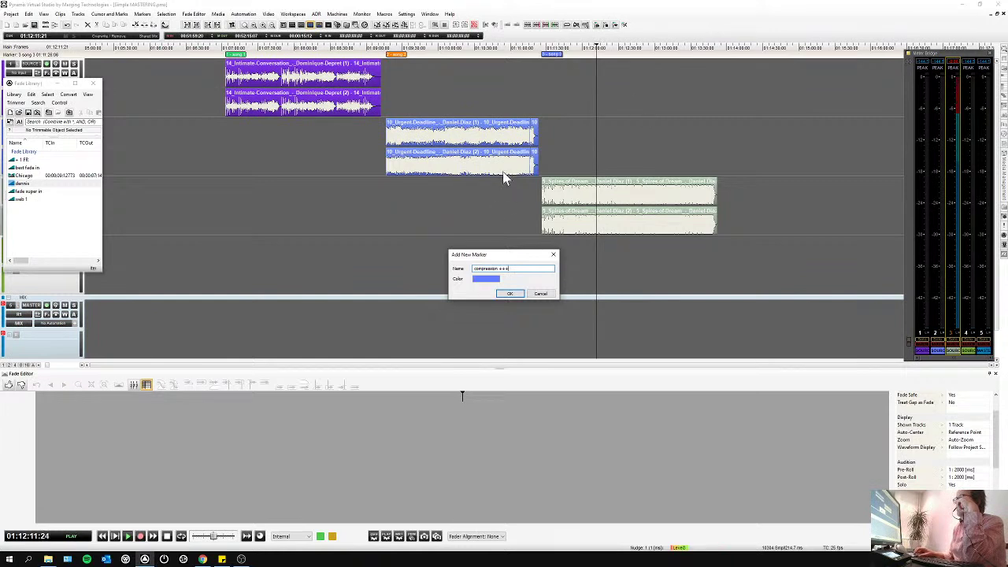
left_click(486, 279)
left_click(482, 311)
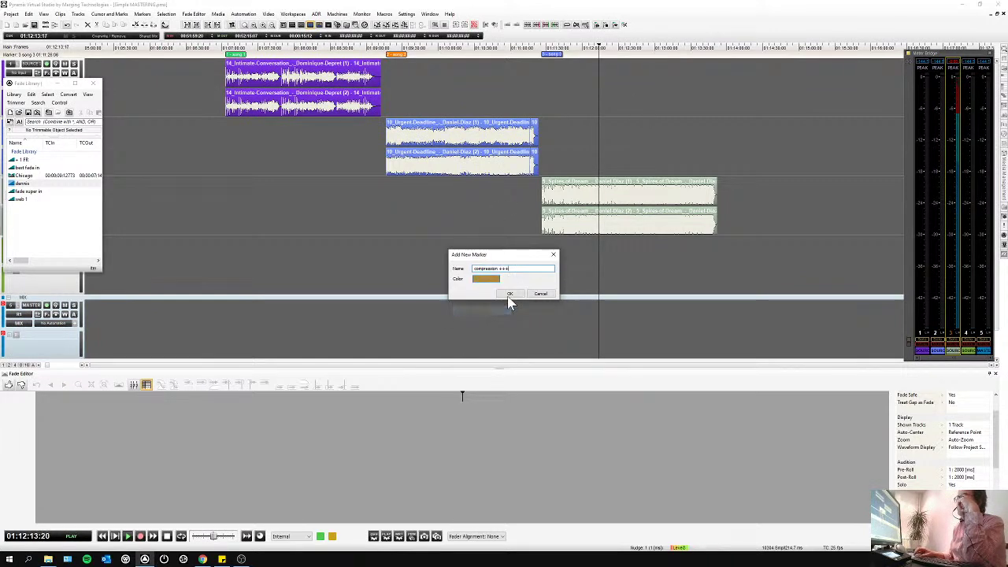
left_click(514, 294)
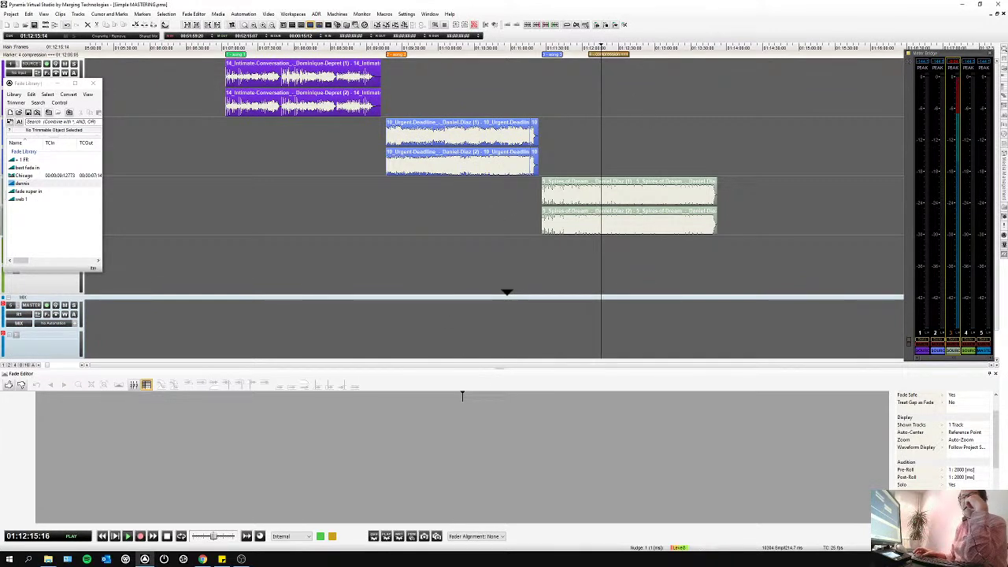
- Play from about two-thirds of the way through the Spires-of-Dream clip, add a gold-brown marker named "eq 2k -" there, and stop playback
left_click(662, 49)
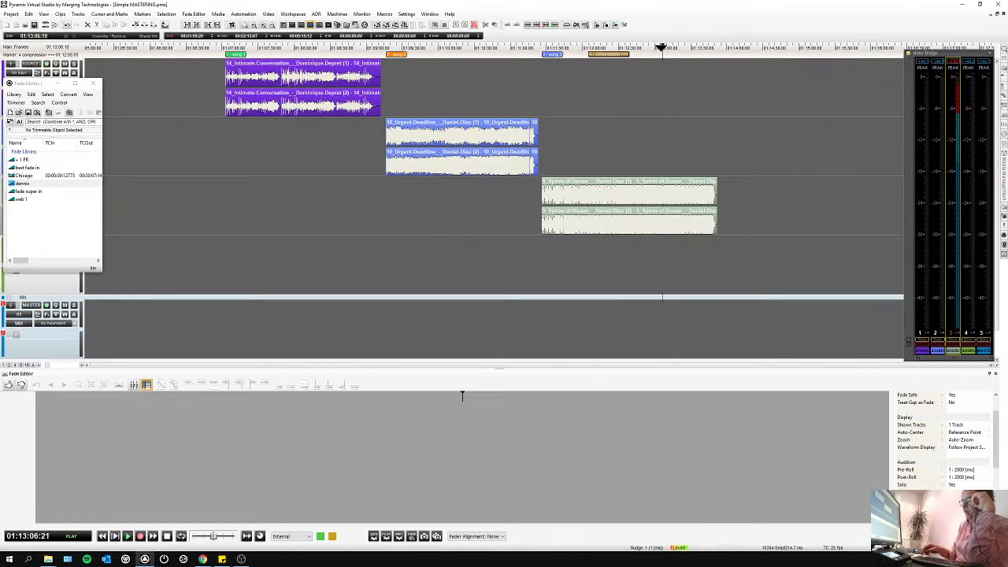
type("msc")
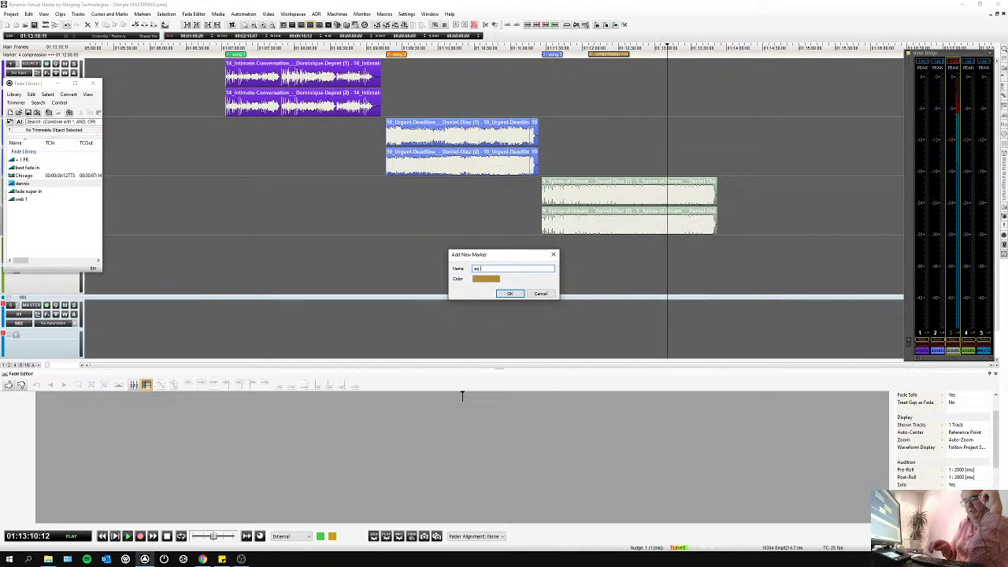
type(" 2k")
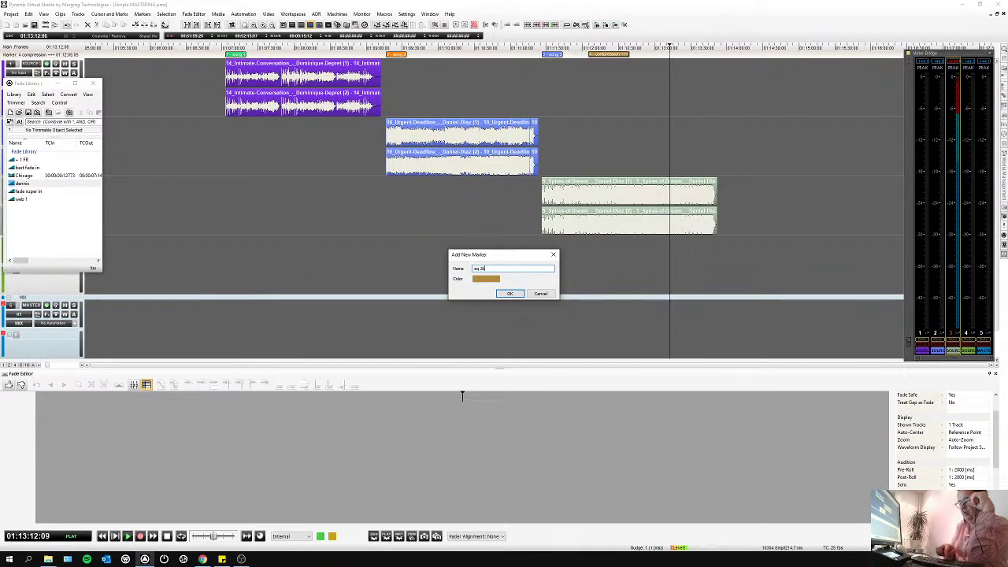
key("Return")
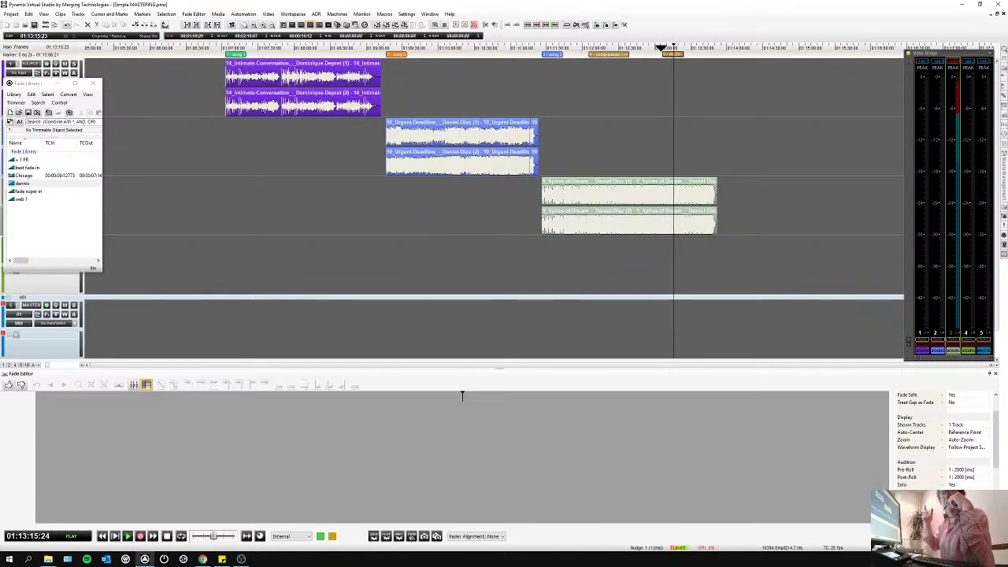
key("space")
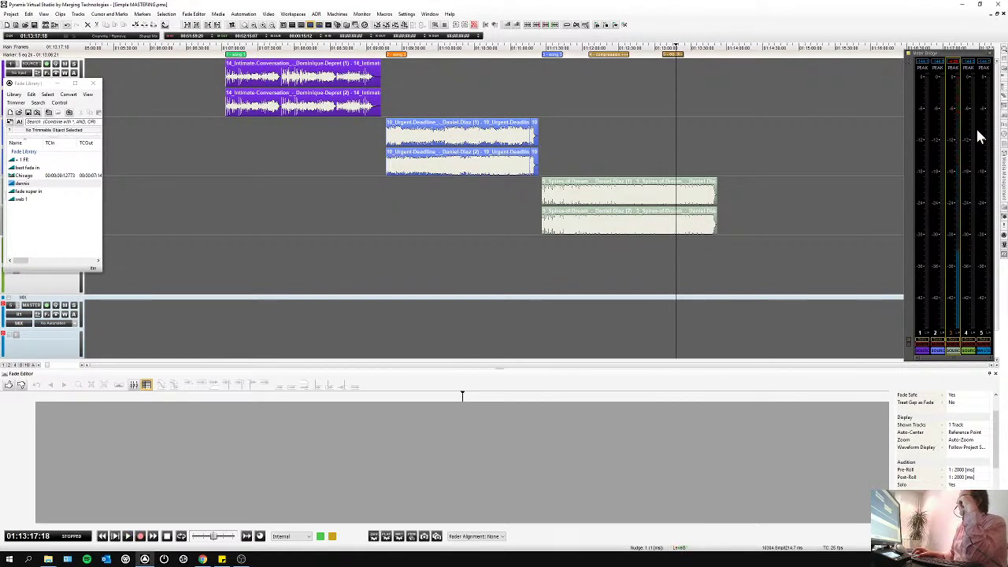
- Close the Fade Library window and look through the complete list of project markers
left_click(44, 55)
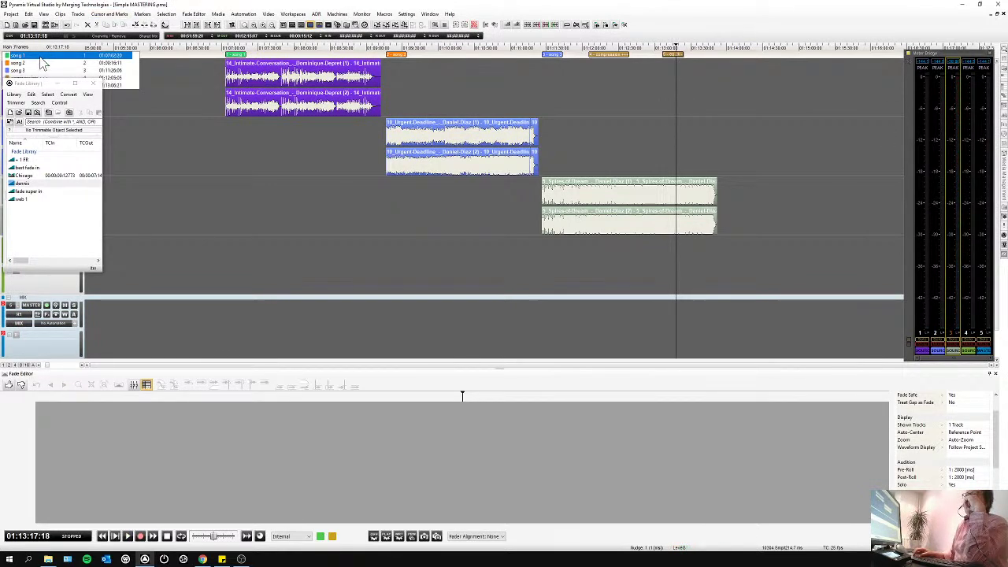
left_click(92, 83)
left_click(37, 52)
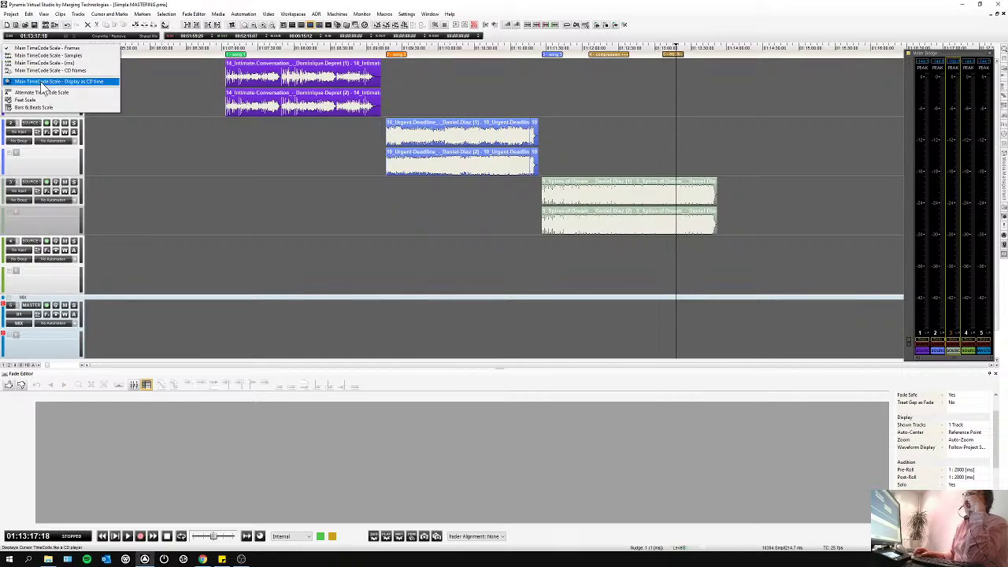
left_click(150, 110)
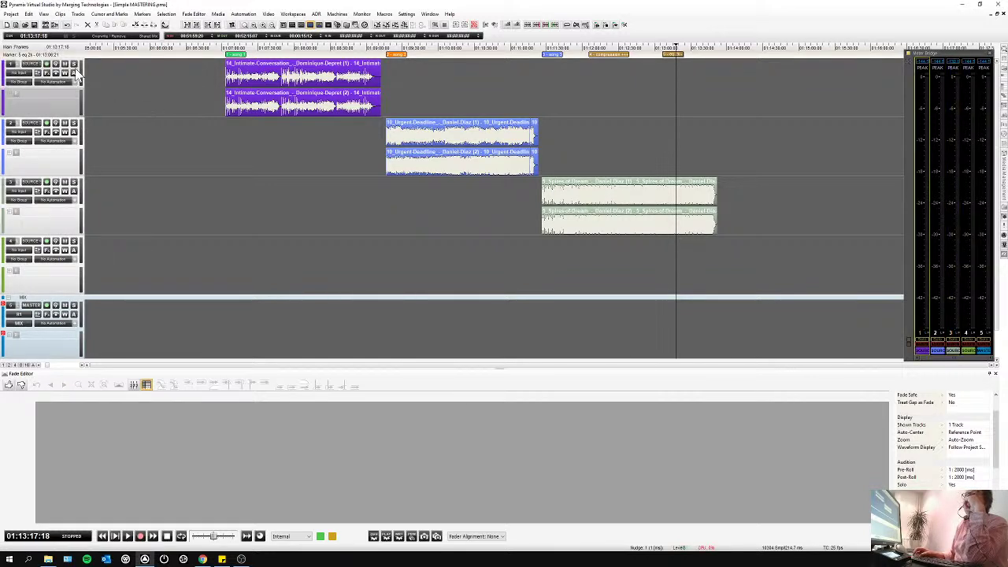
left_click(34, 58)
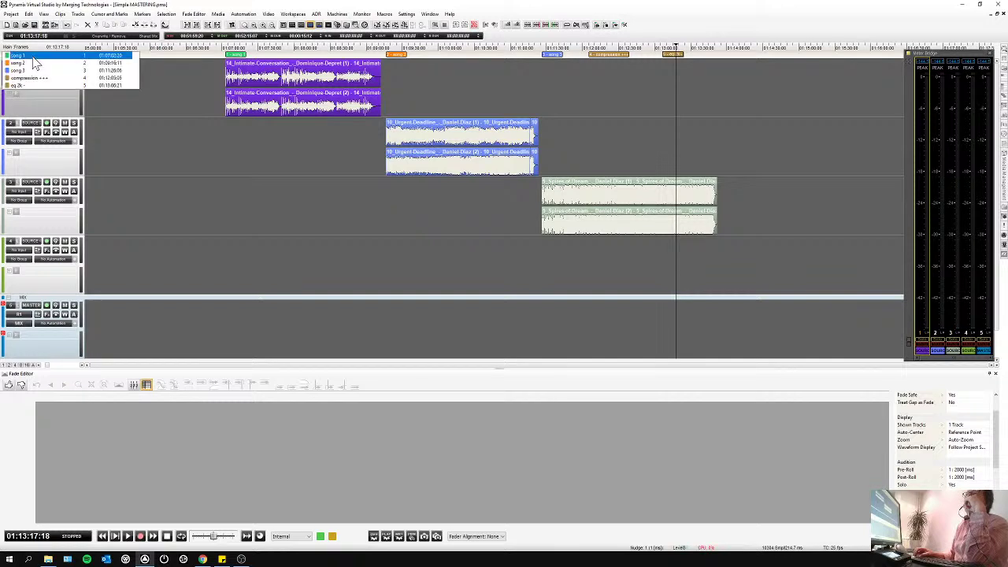
left_click(163, 110)
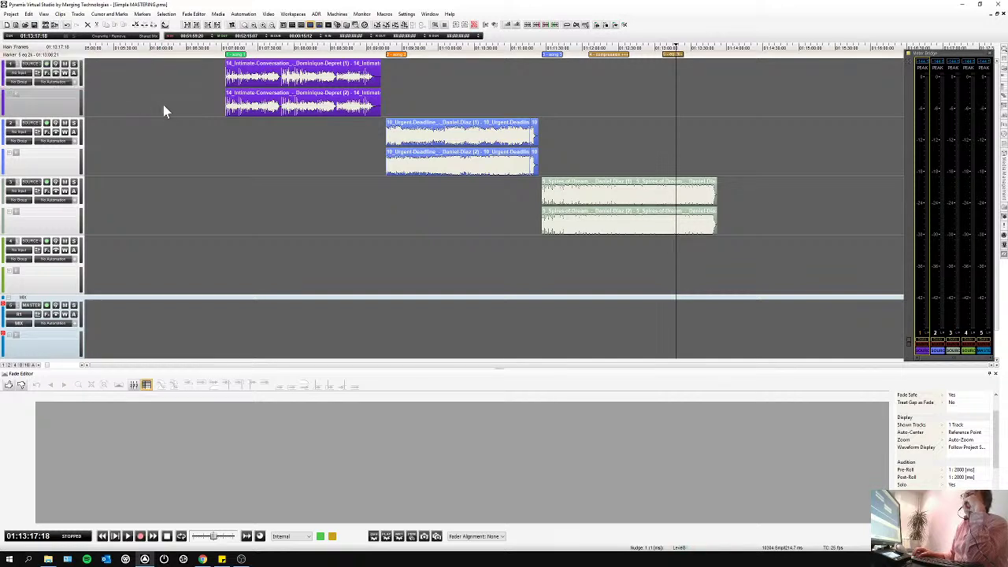
- Bring up the timeline markers overview, jump to song 2 and song 1 from it, and return to the timeline
left_click(1003, 165)
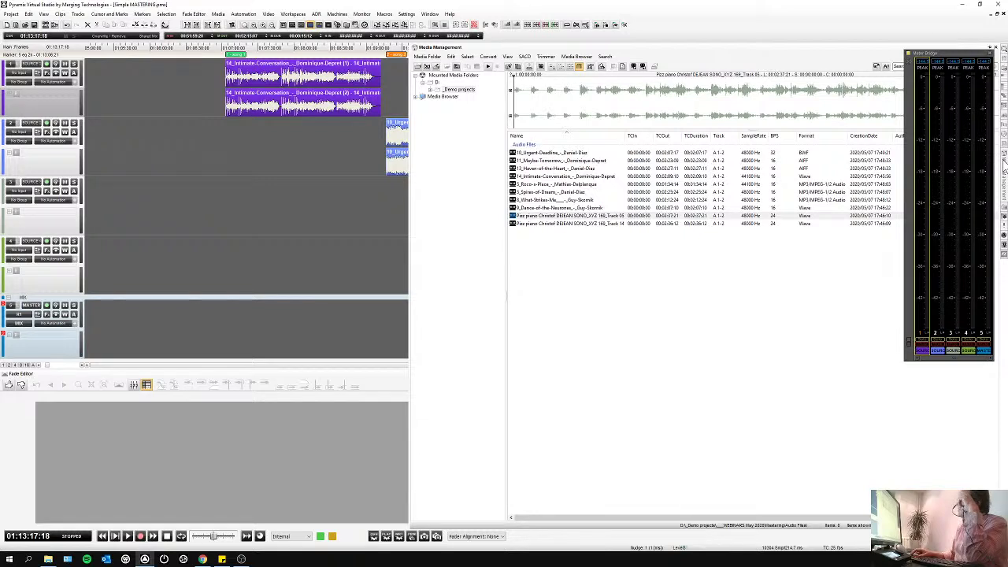
left_click(1005, 132)
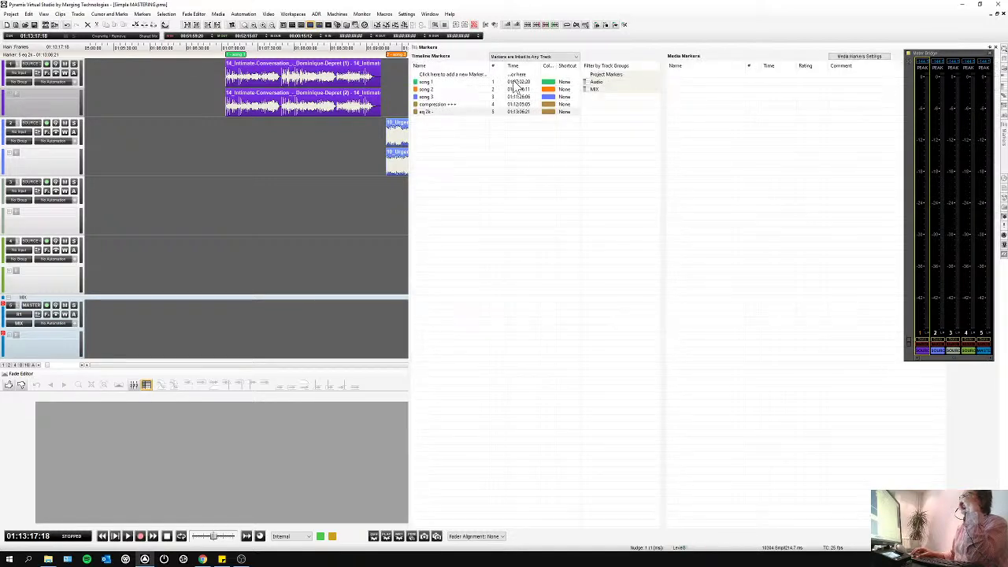
left_click(422, 90)
left_click(421, 83)
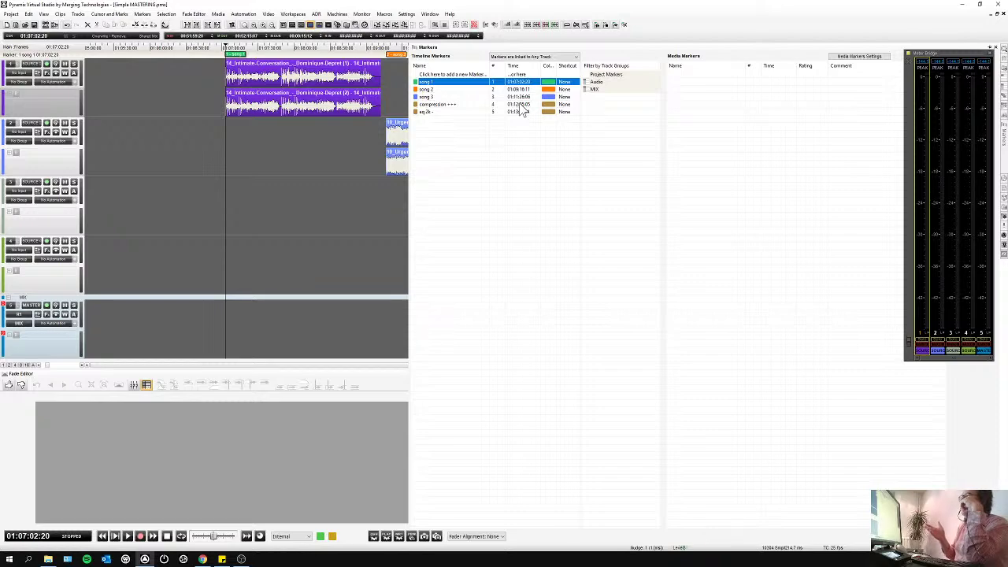
left_click(405, 137)
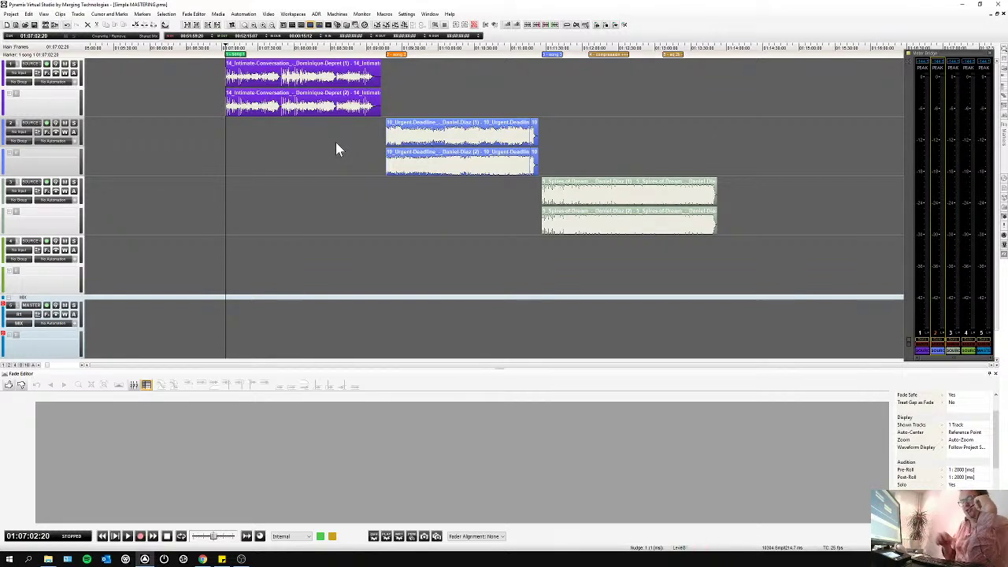
- Show the mixer and play briefly from within each of the three song clips to watch their strips' meters
key("alt+m")
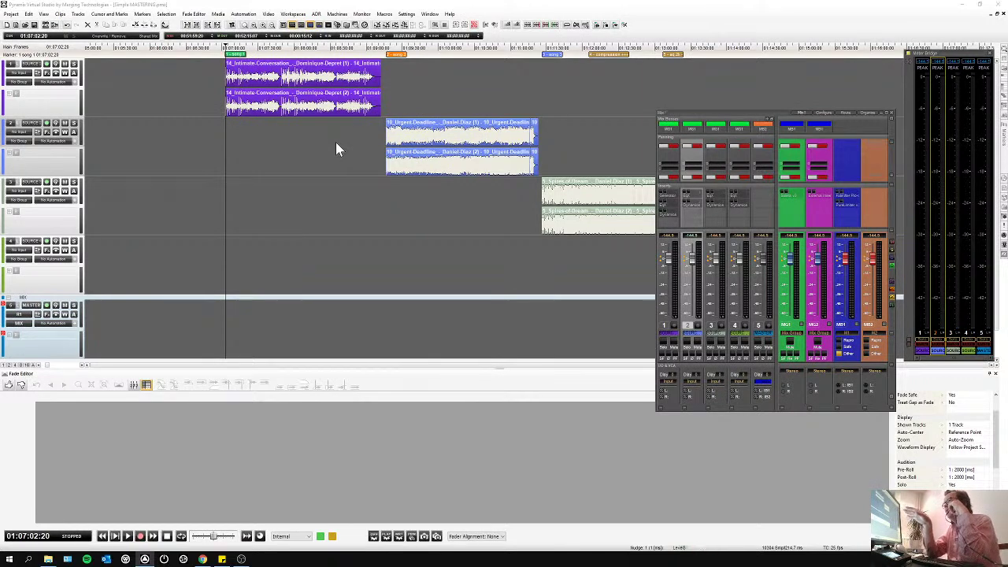
left_click(315, 52)
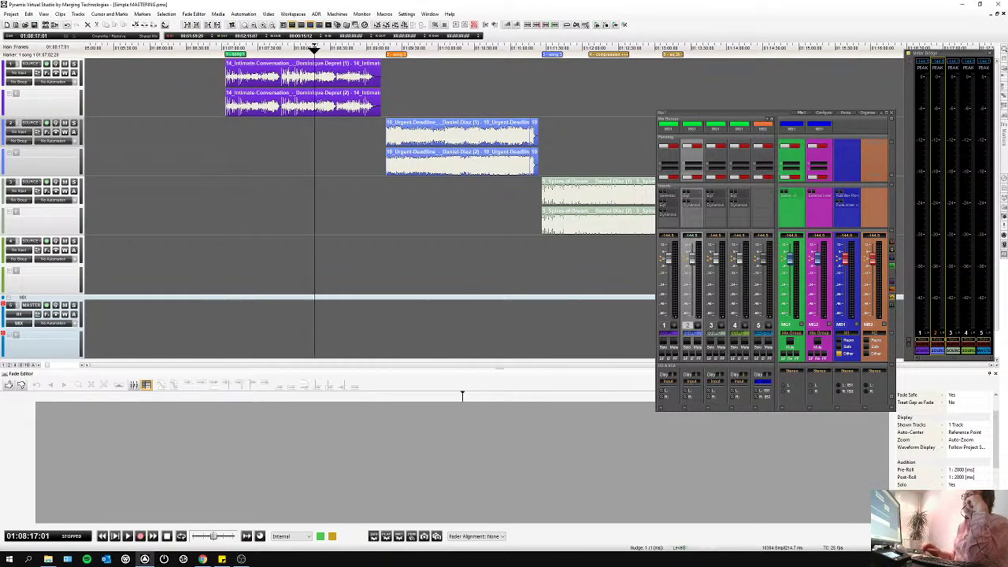
key("space")
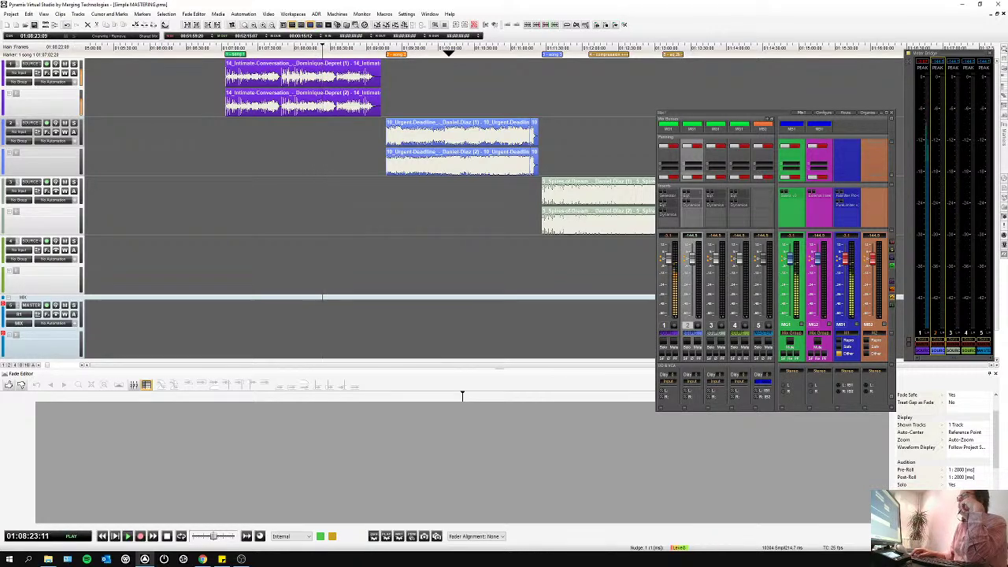
left_click(448, 50)
left_click(579, 48)
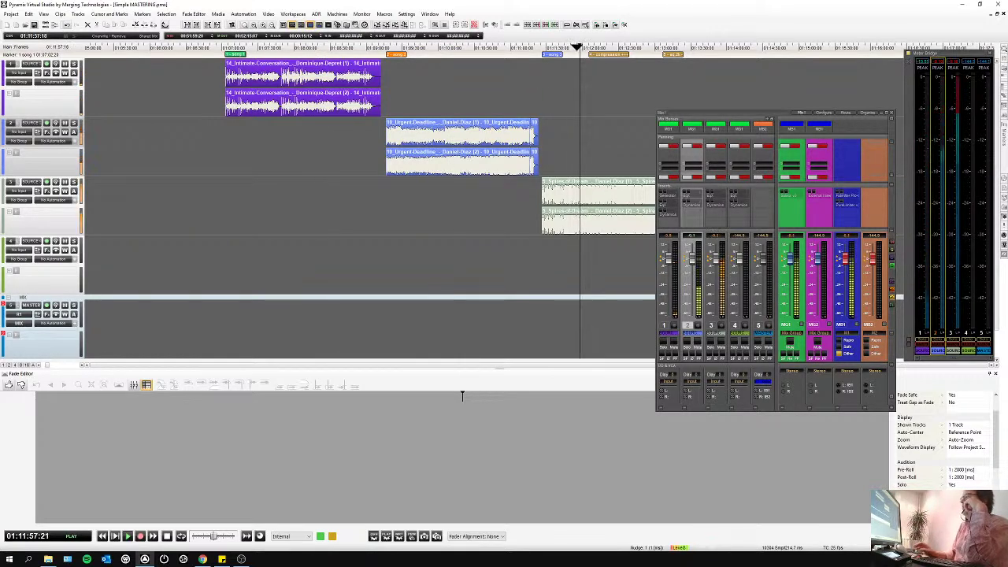
key("space")
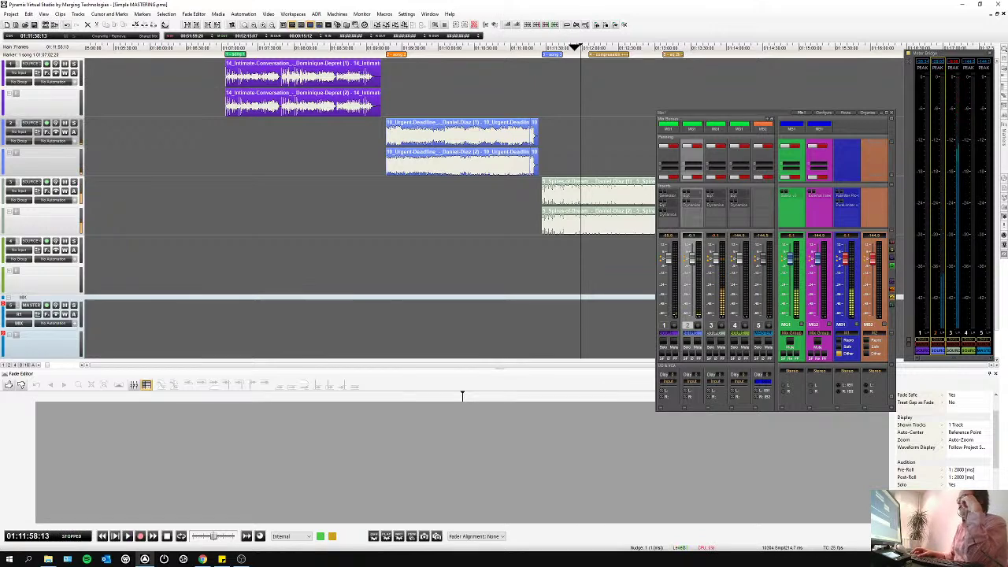
- Mute the monitor output and switch on the signal generator insert on mixer strip 1, with the mixer placed nearer the screen's centre
left_click(304, 25)
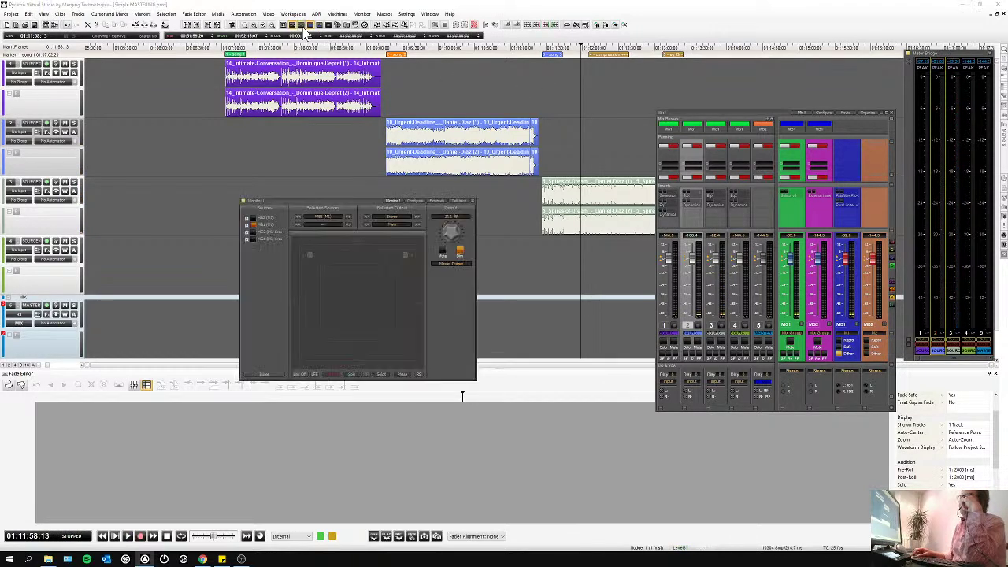
left_click(442, 252)
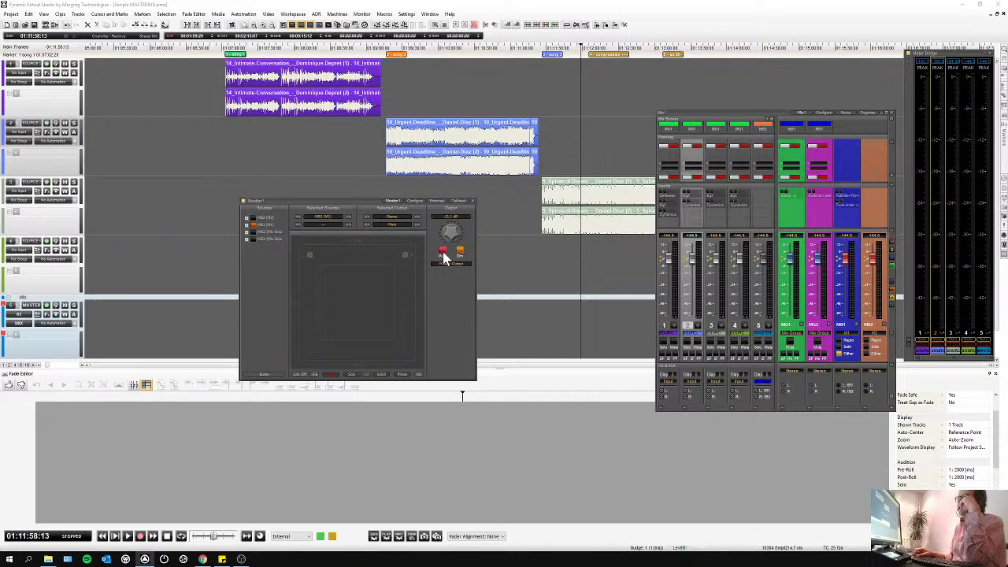
left_click(473, 202)
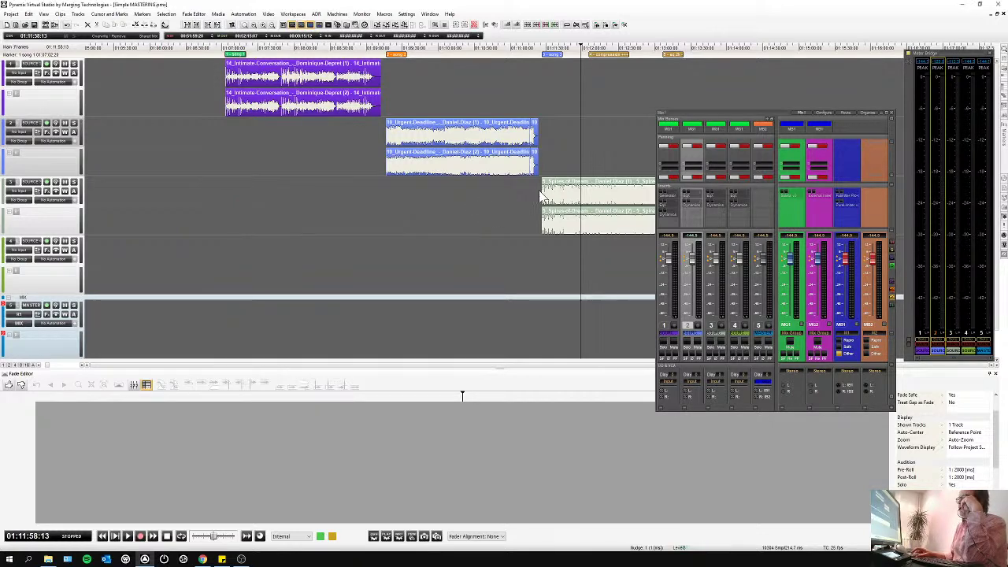
left_click(661, 199)
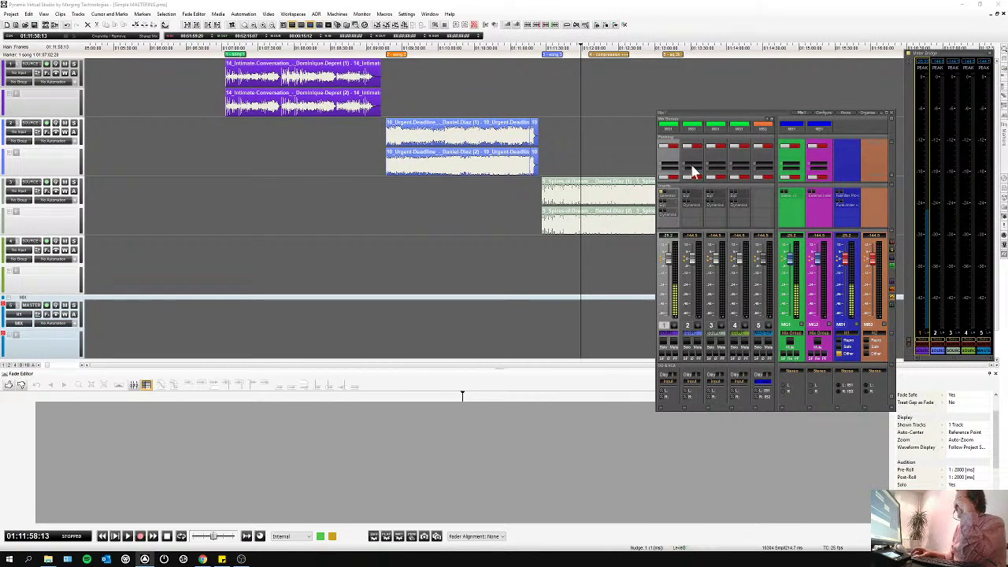
left_click_drag(750, 114, 602, 101)
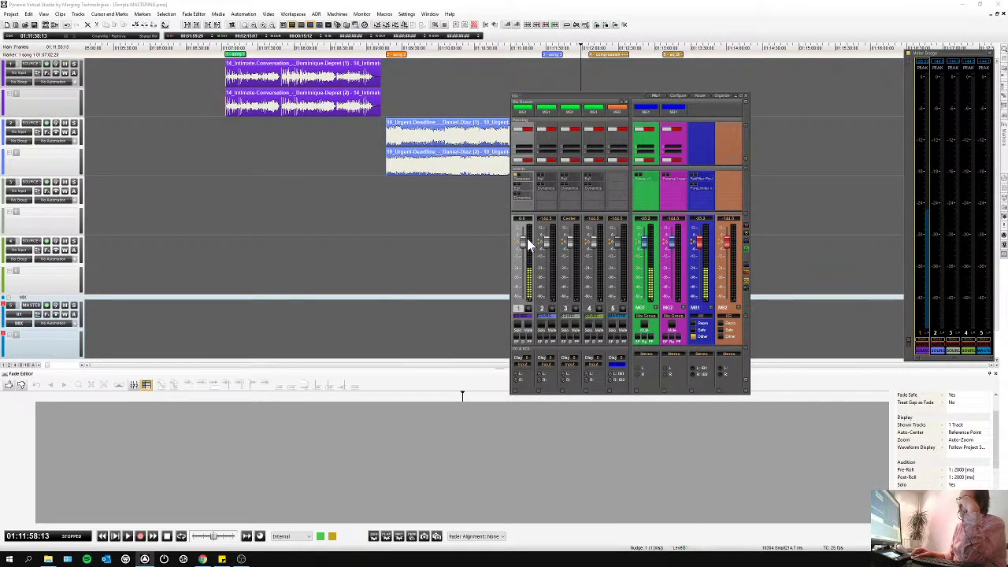
- Examine the input connection options of strip 1, the output connections of the groups and buses, and the bus assignment of strip 2
left_click(515, 373)
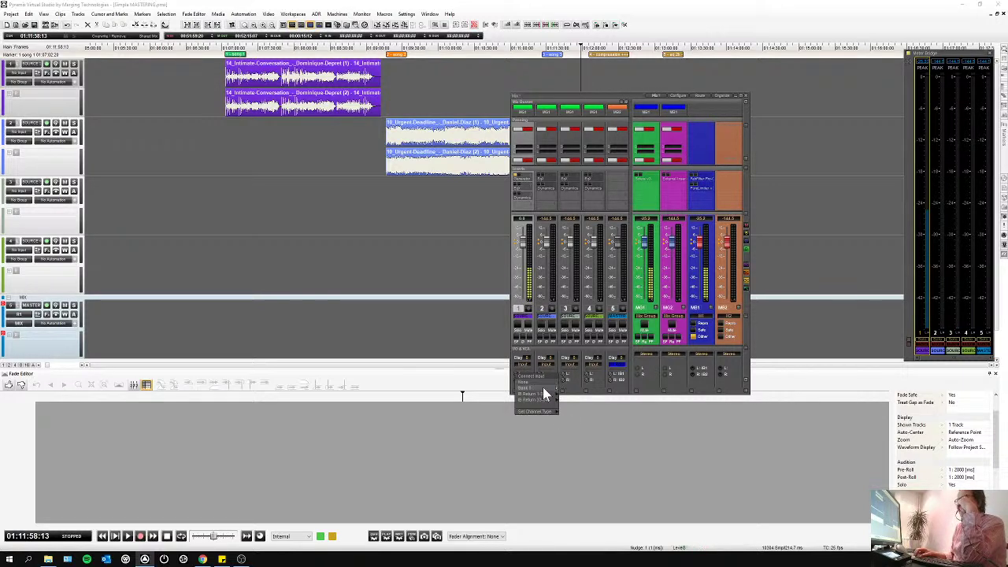
left_click(512, 373)
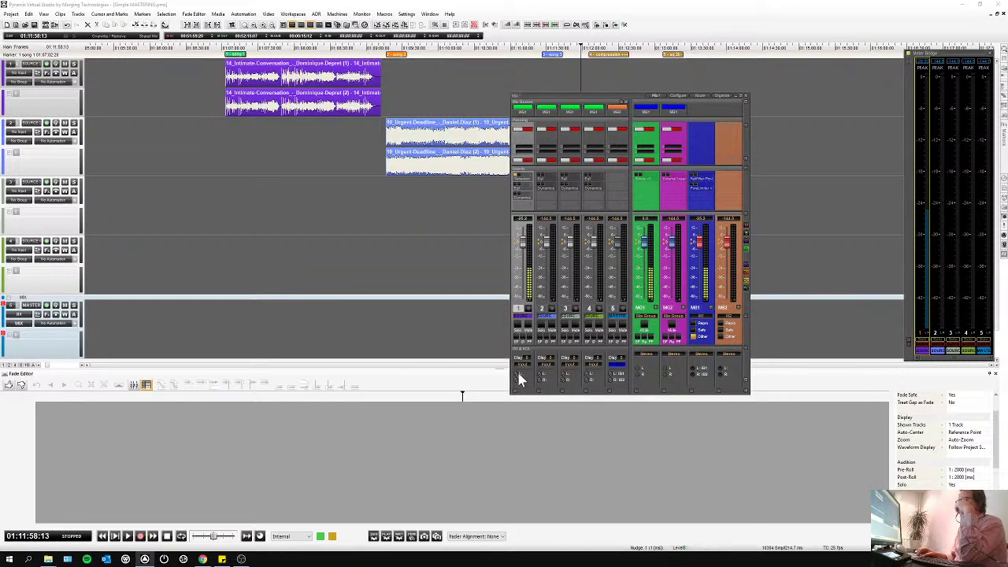
left_click(649, 365)
left_click(644, 371)
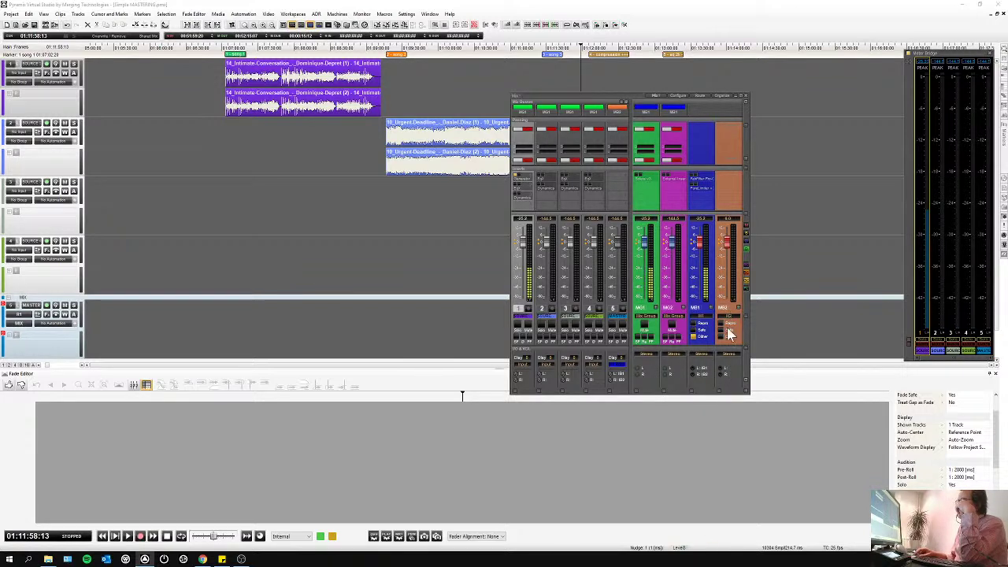
left_click(719, 366)
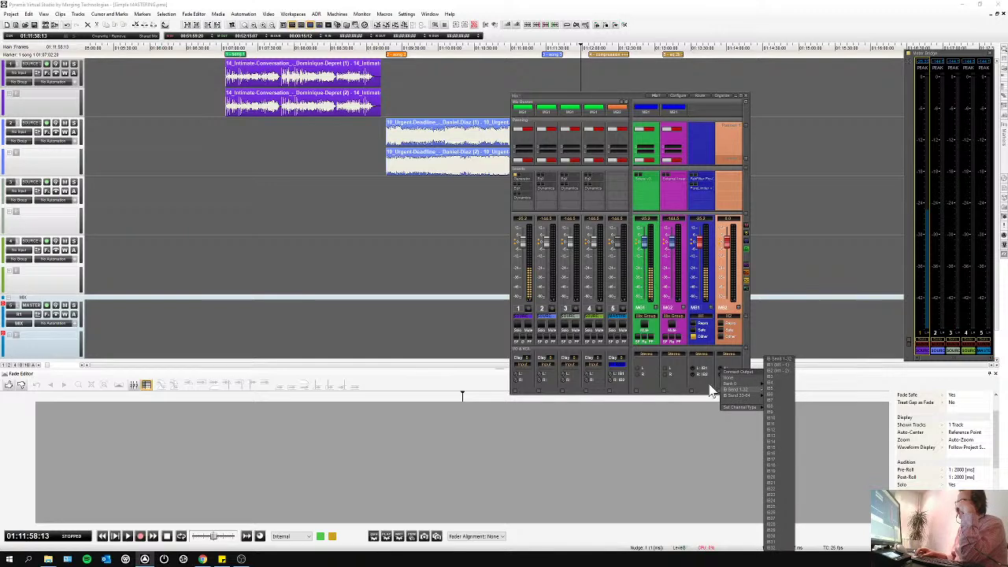
left_click(705, 390)
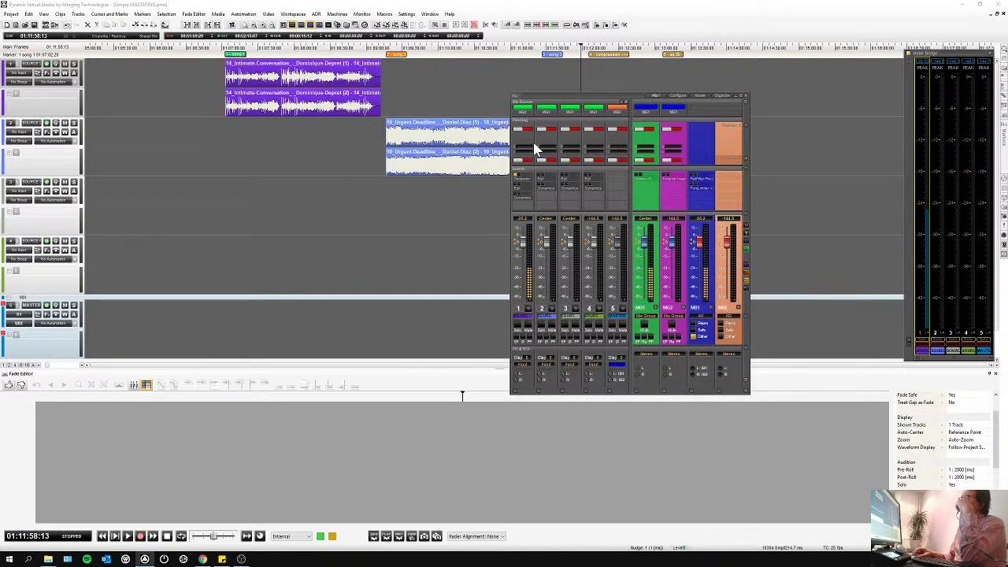
left_click(542, 111)
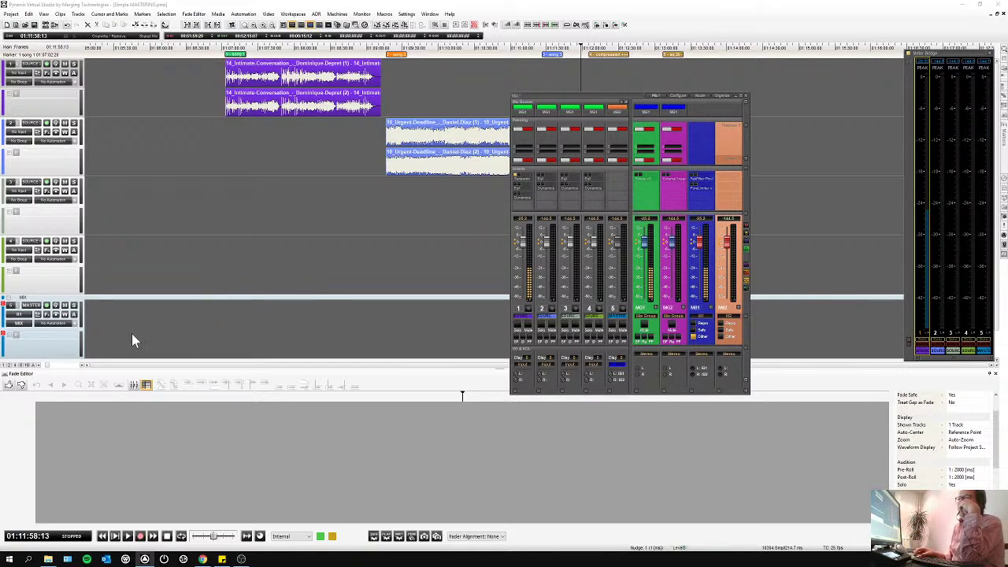
- Arm the MASTER track for recording and check the input and bus assignments of mixer strip 5
left_click(47, 306)
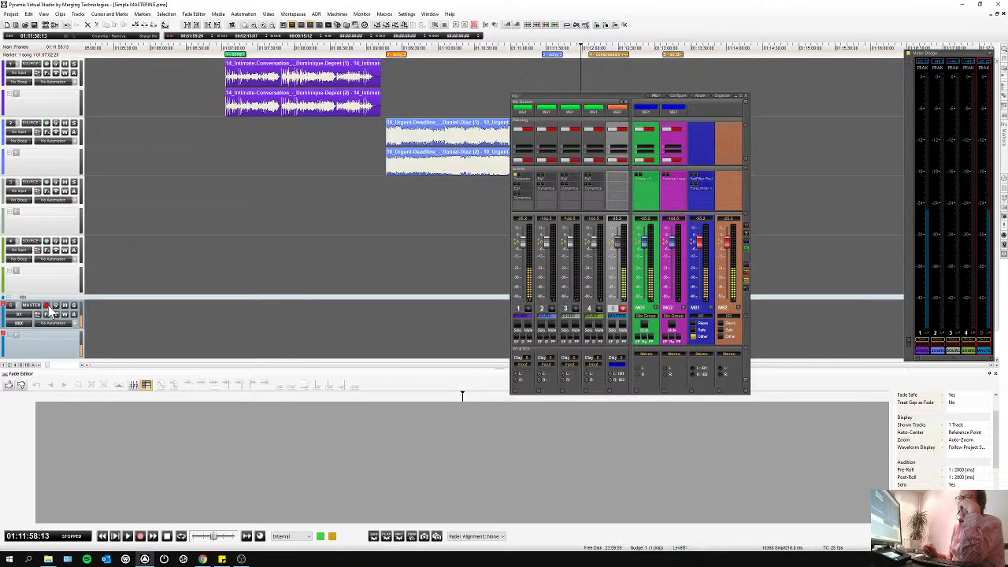
left_click(622, 370)
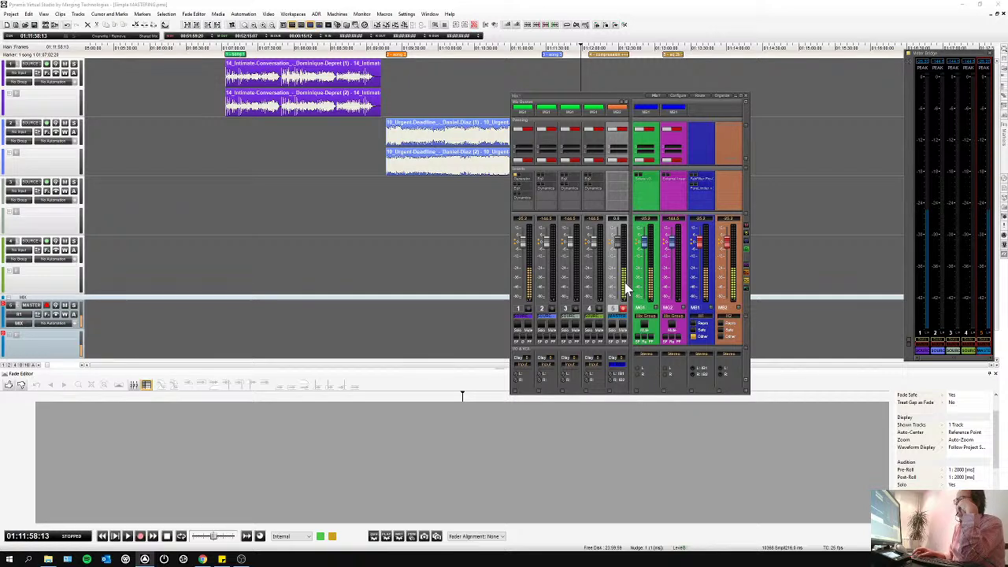
left_click(618, 111)
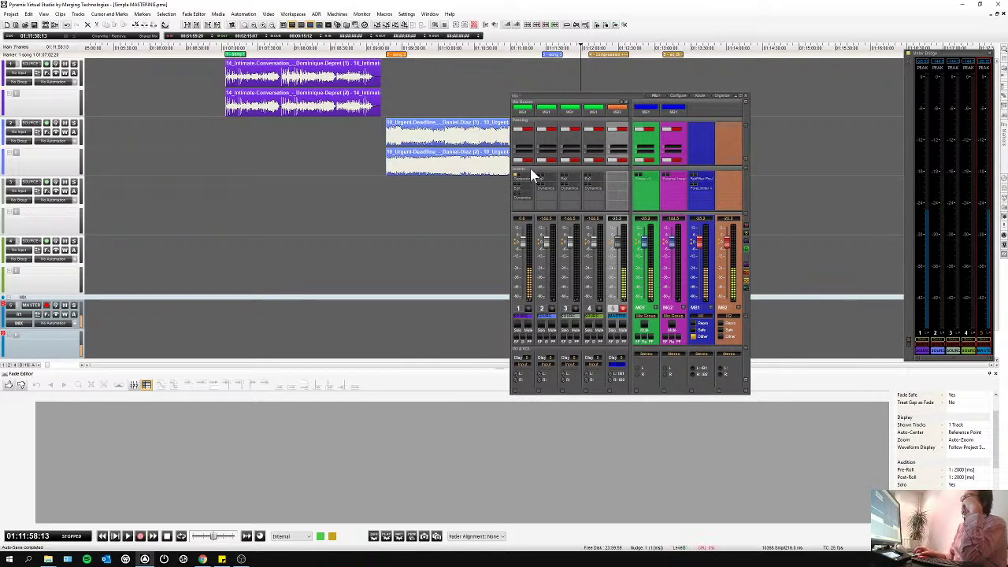
- Send mixer strip 1 to the orange MB2 bus in addition to its MG1 group
left_click(526, 111)
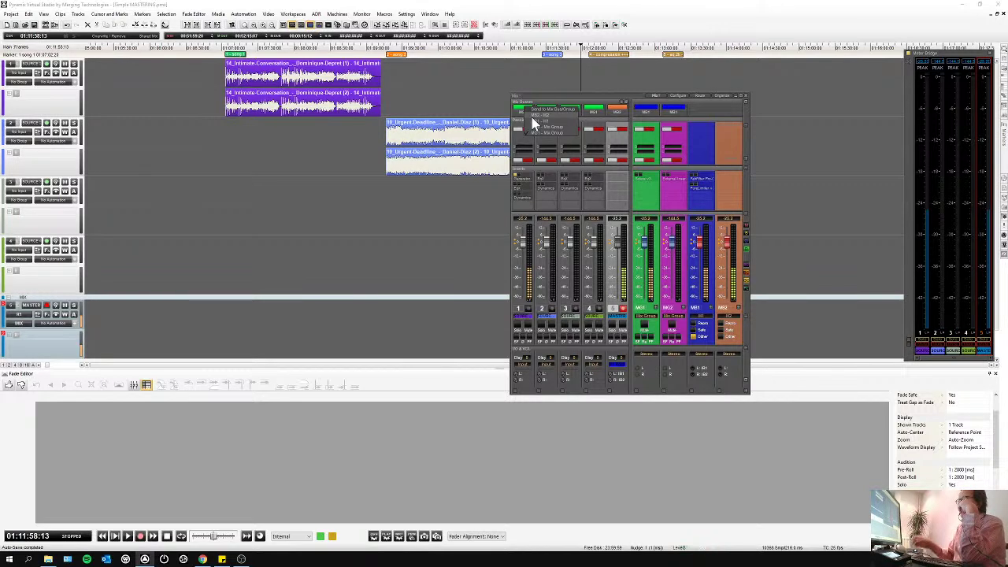
left_click(533, 123)
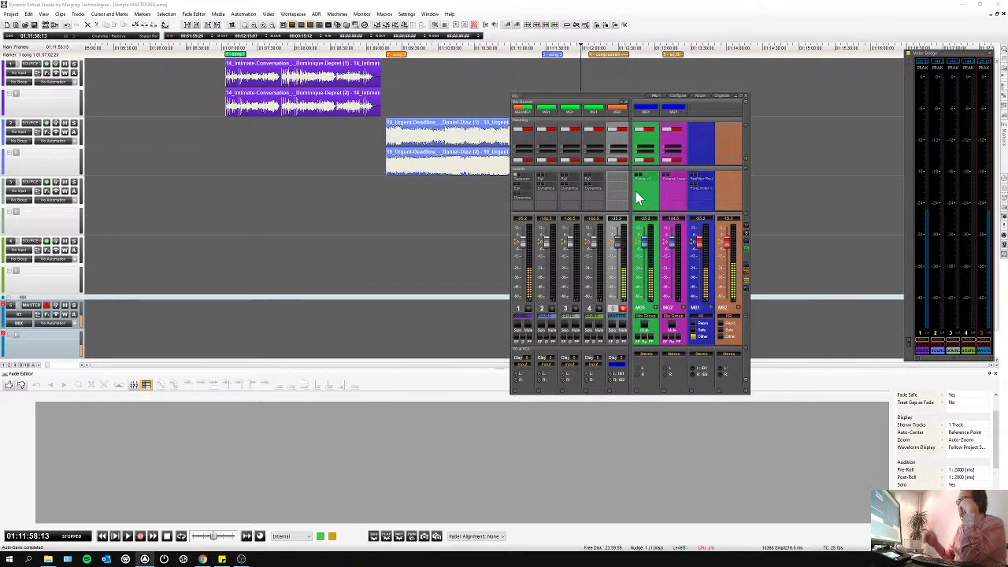
- Remove the send to the orange MB2 bus from mixer strip 1, keeping its MG1 group assignment
left_click(746, 248)
left_click(528, 112)
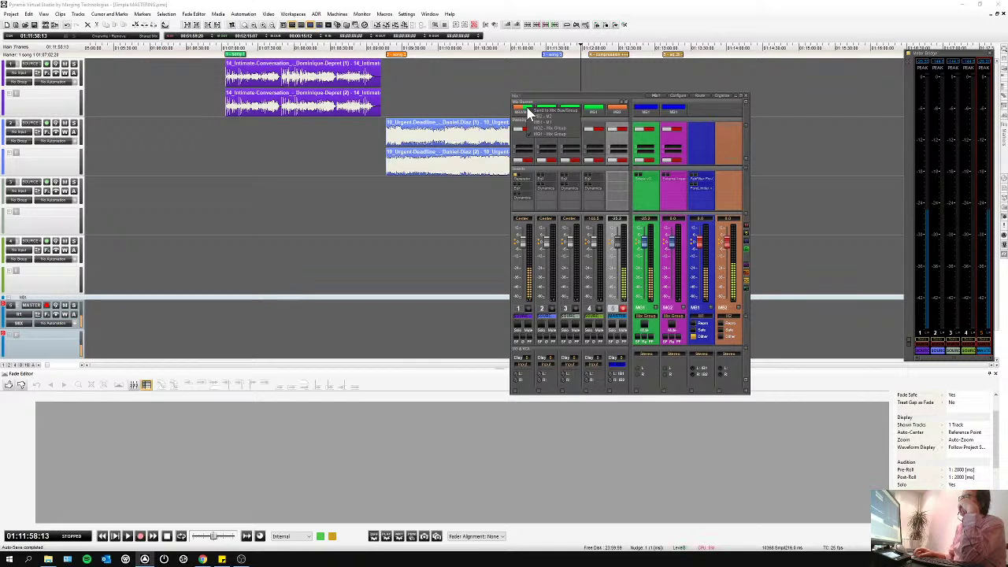
left_click(533, 123)
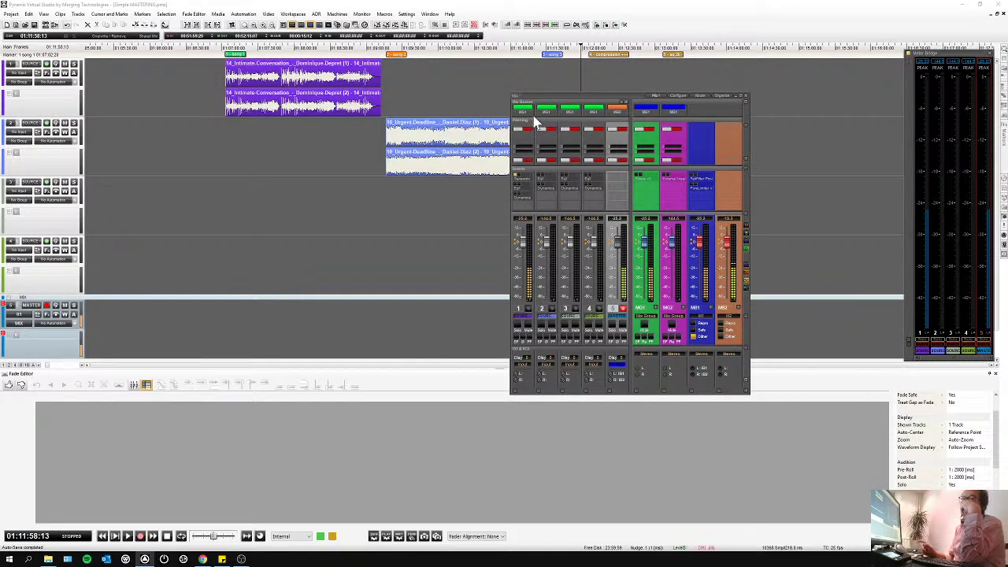
- Send mixer strip 1 to the MB2 bus once more and take that extra send off again
left_click(520, 108)
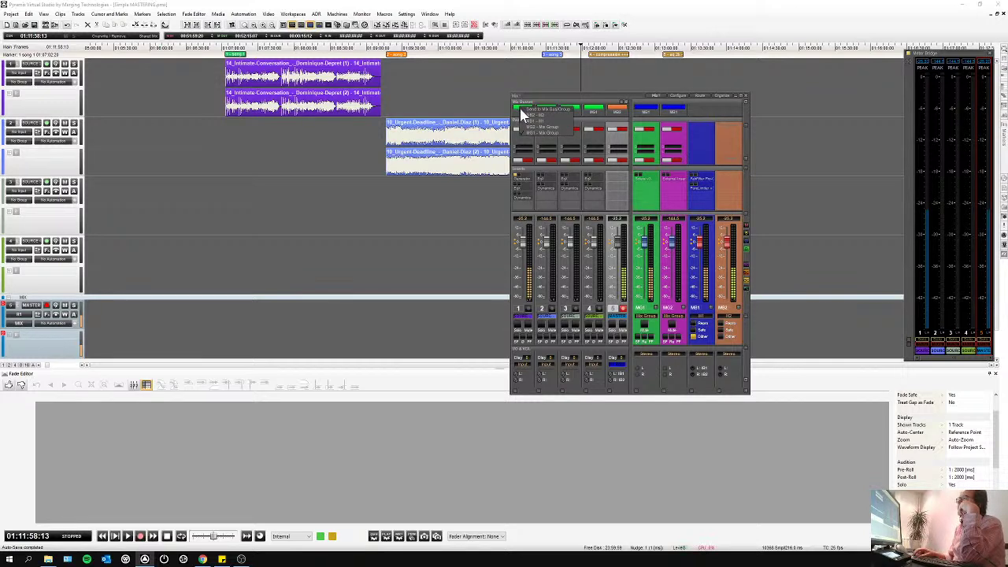
left_click(526, 118)
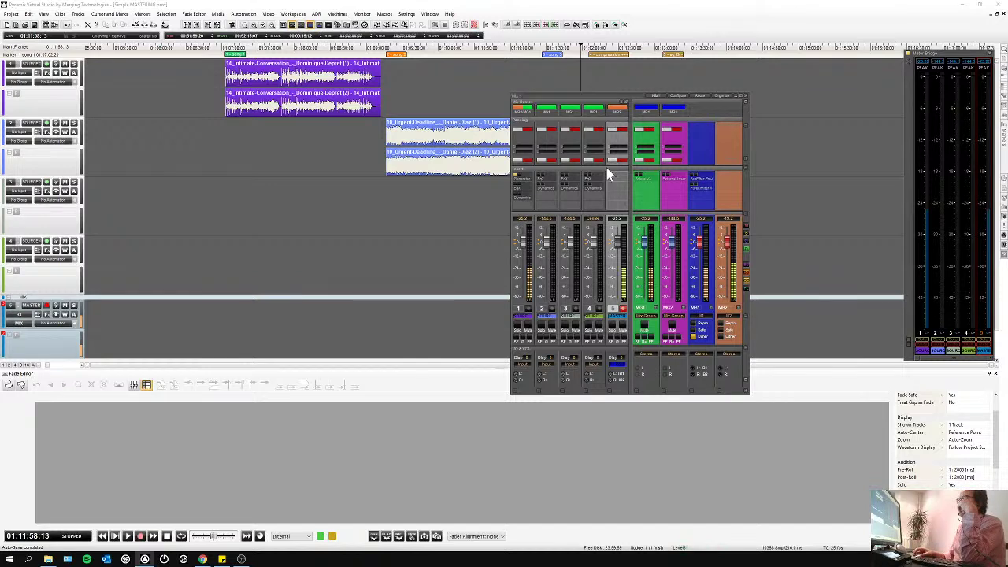
left_click(522, 110)
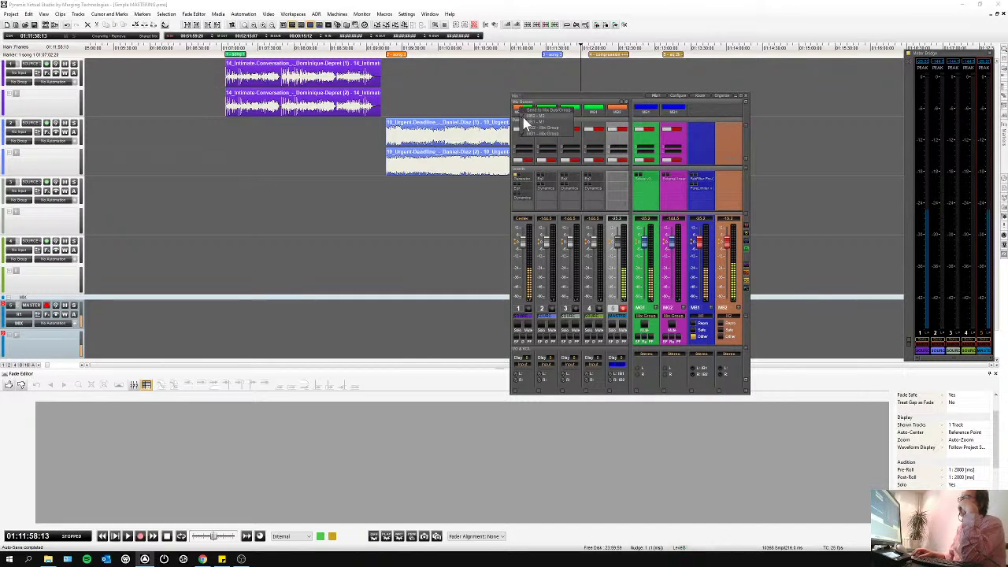
left_click(528, 122)
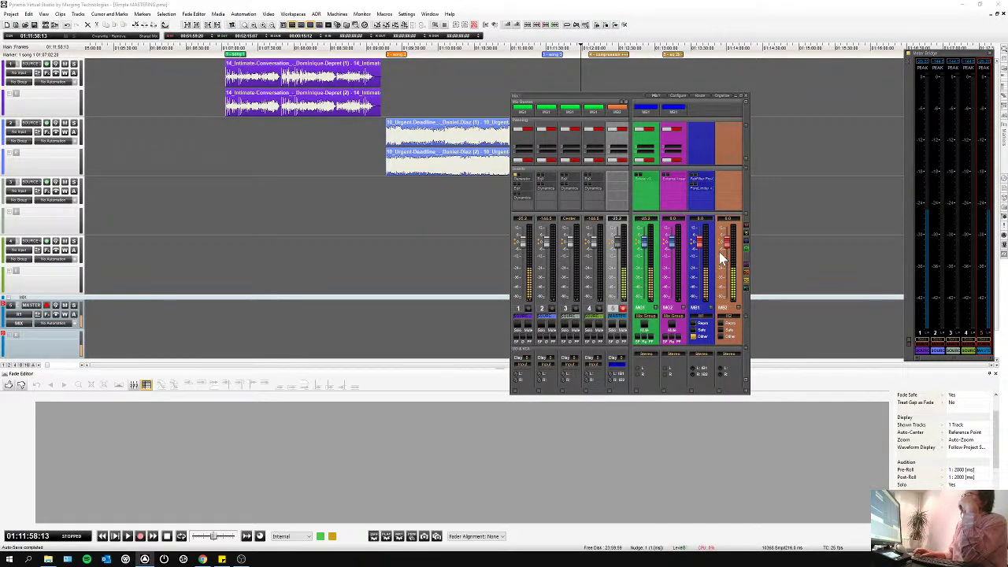
- Send mixer strip 1 to the magenta MG2 group alongside MG1 and check the bus assignment of MG2
left_click(525, 107)
left_click(538, 126)
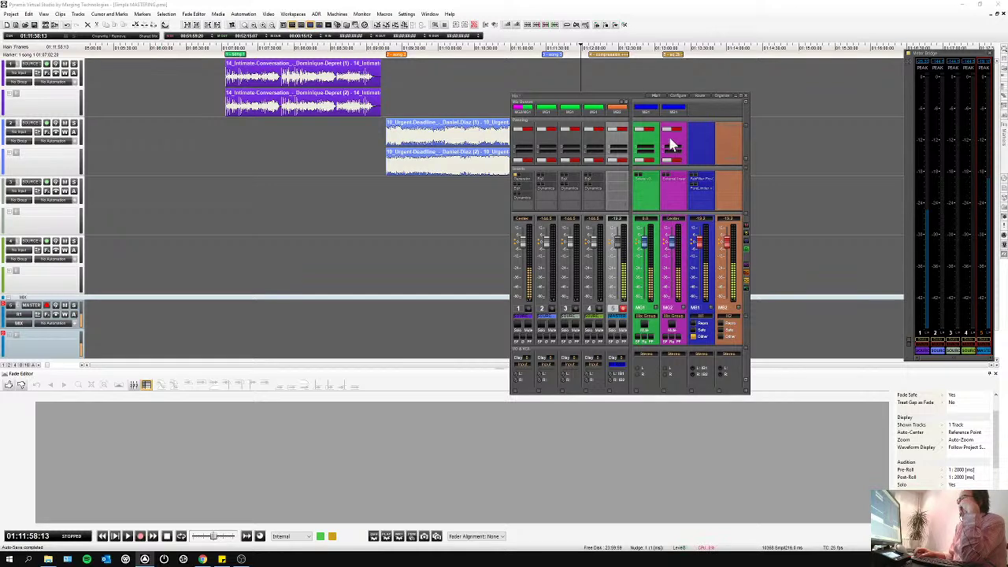
left_click(673, 108)
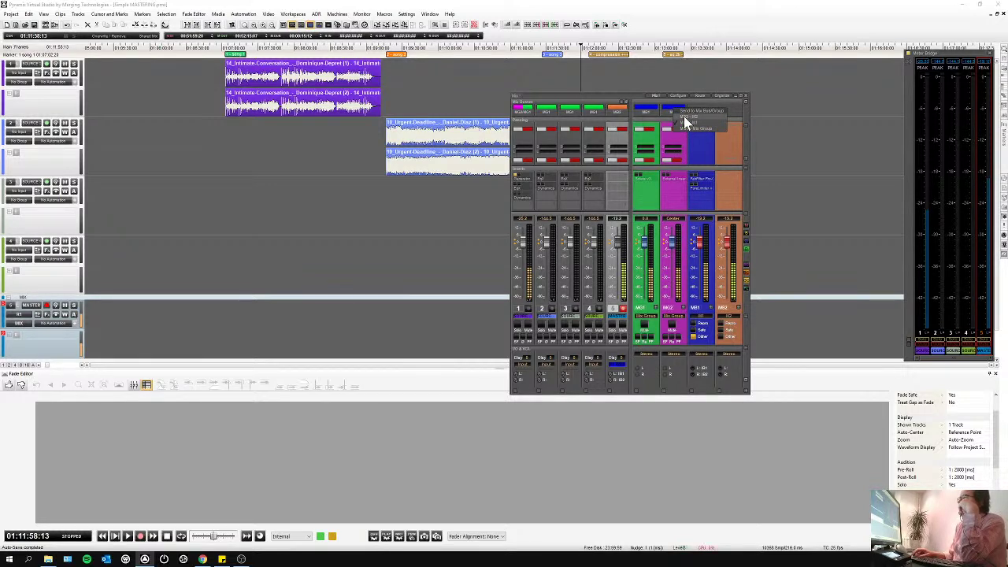
left_click(684, 115)
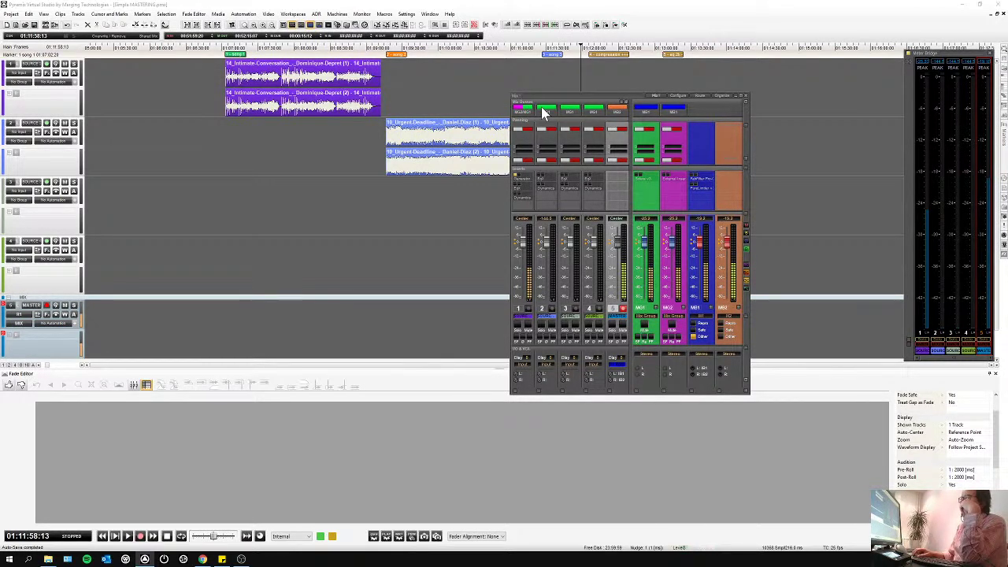
- Expand the mixer's bus sends into the full routing matrix and view the colour choices for MG2 without changing its colour
left_click(627, 103)
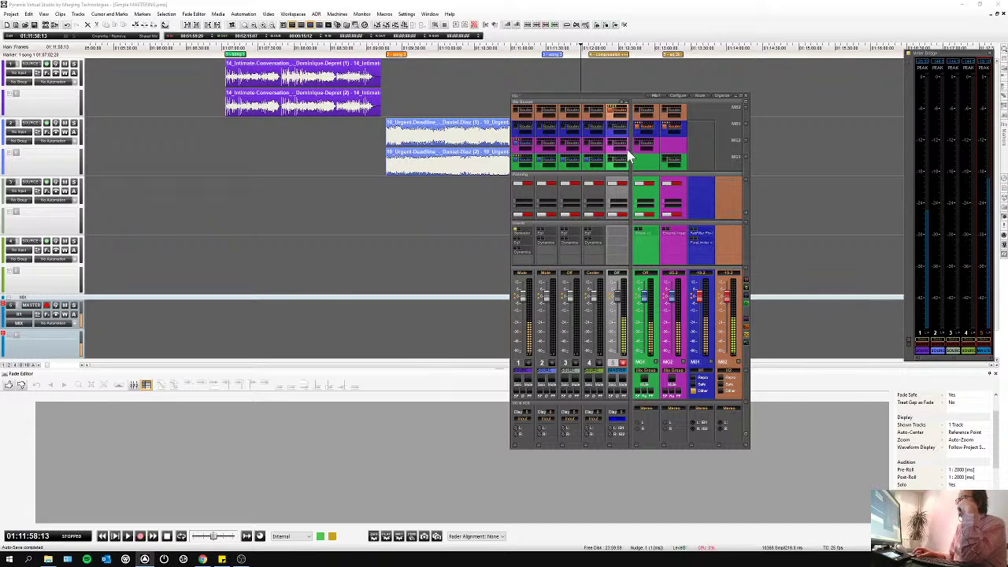
right_click(746, 160)
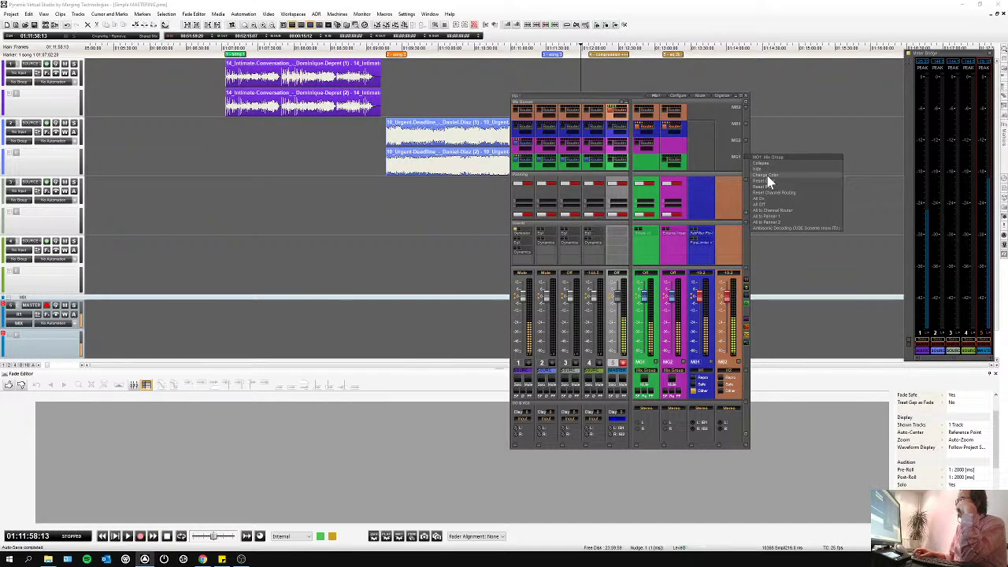
right_click(746, 141)
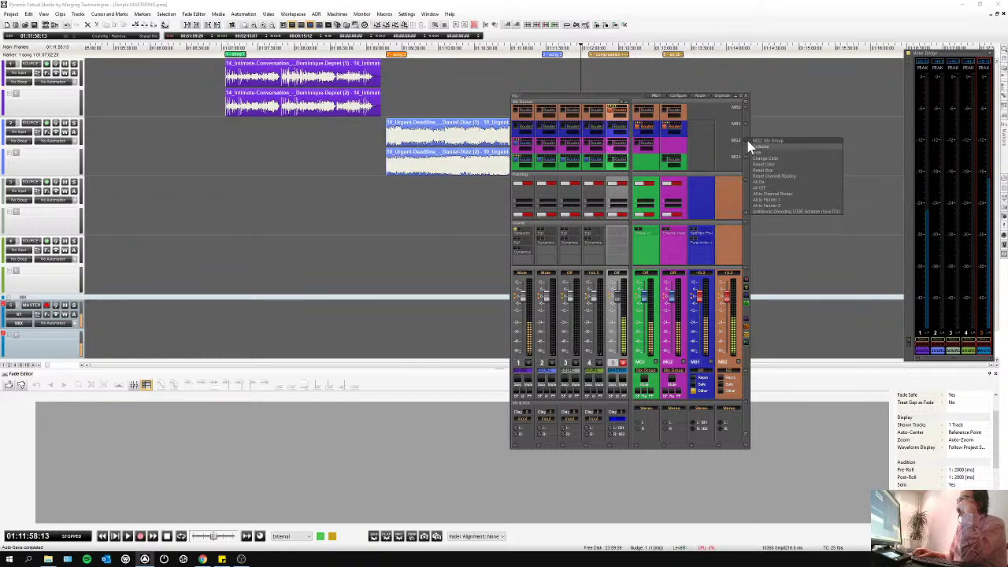
left_click(766, 158)
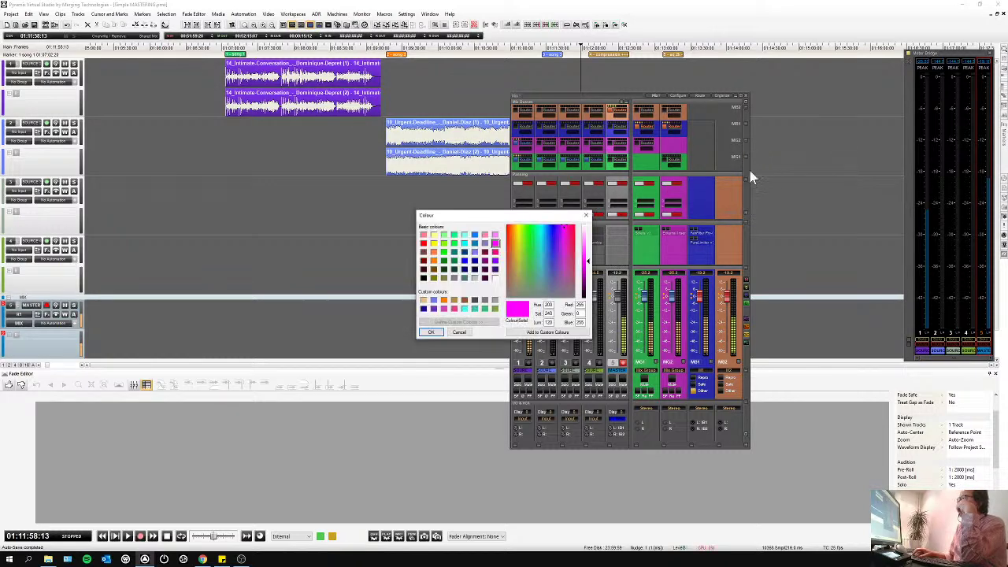
left_click(586, 216)
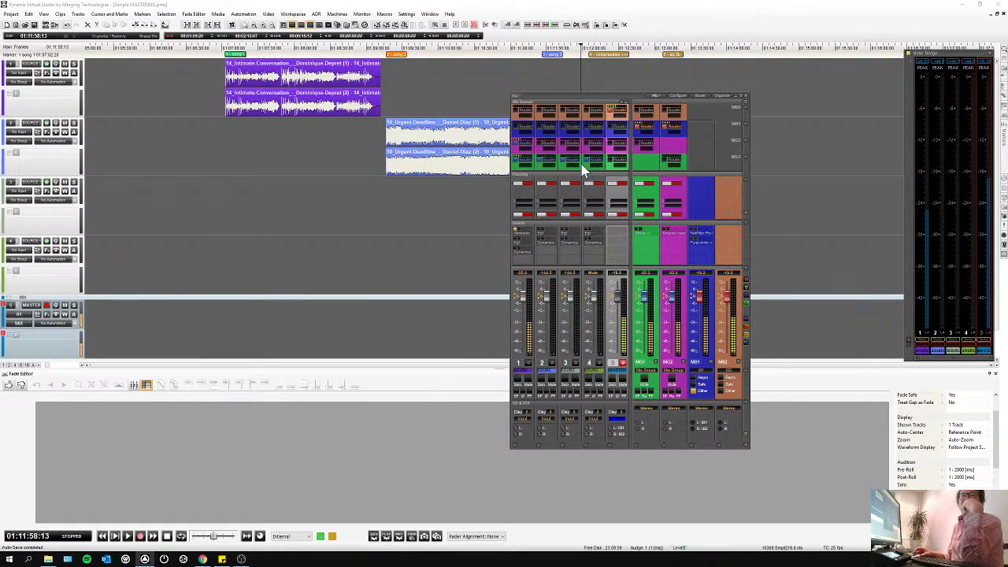
- Toggle strip 1's MG2 send in the routing matrix and switch its MG1 send from the channel router to a panner
left_click(515, 143)
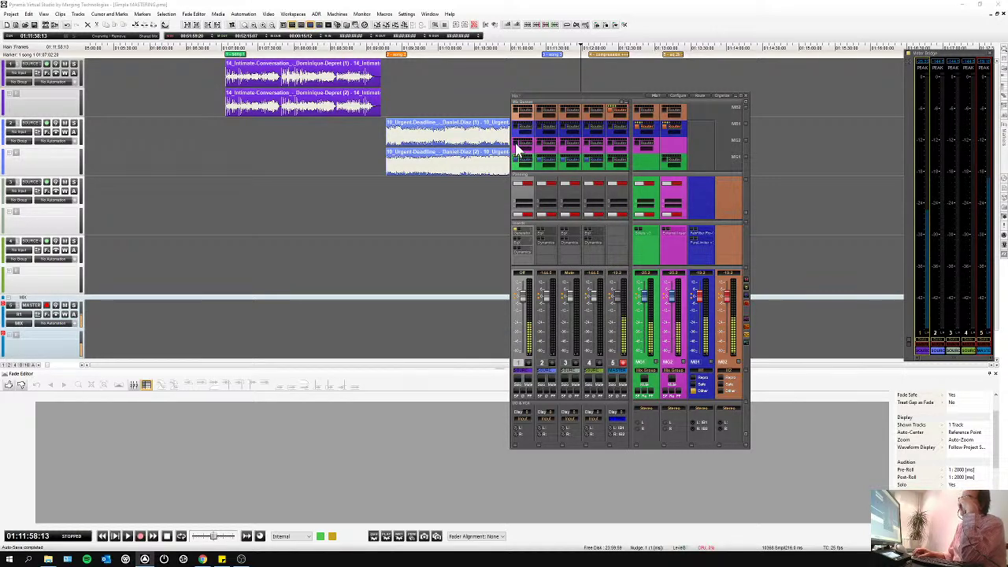
left_click(515, 159)
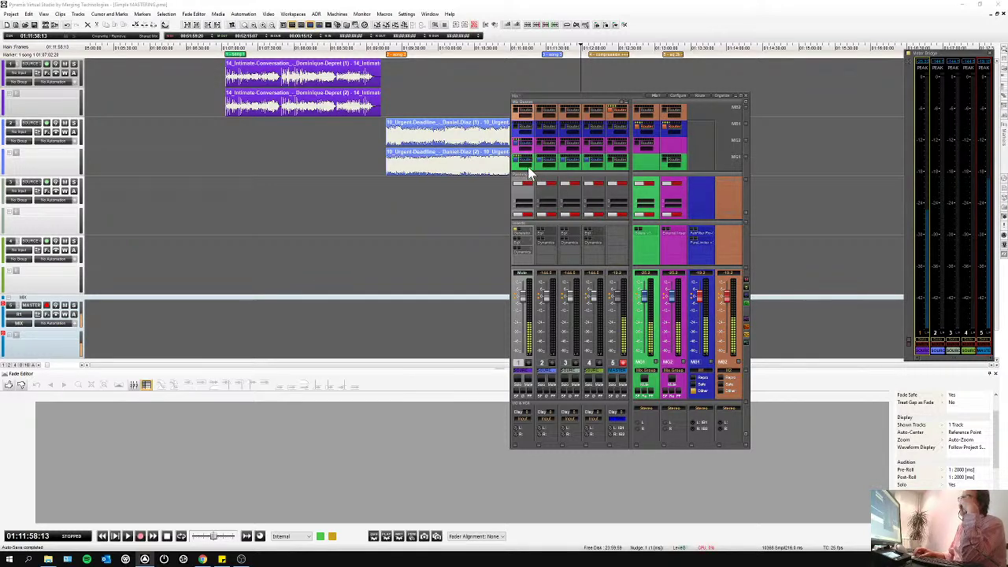
left_click(526, 172)
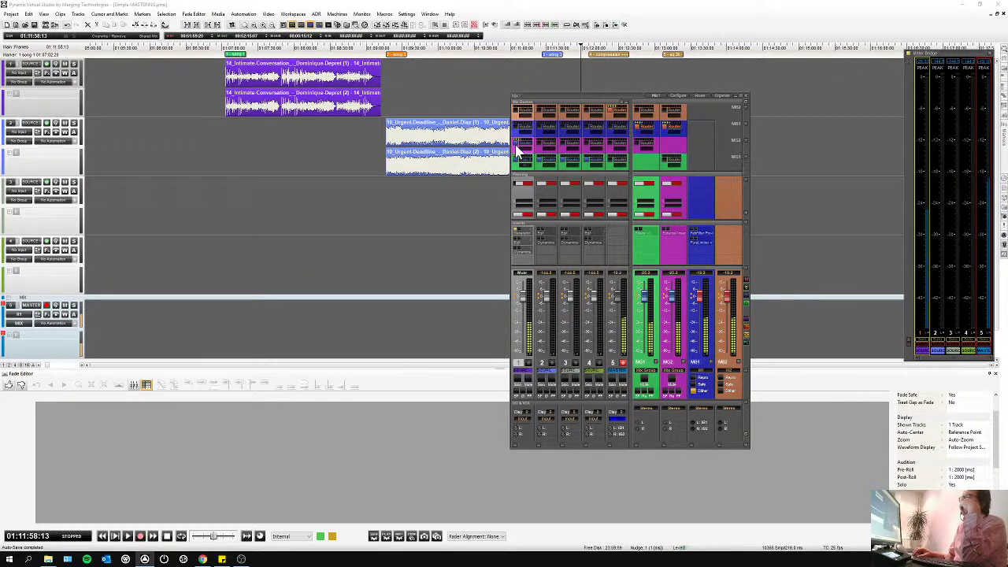
- Try the Dual Pan dual source mode on the panner of mixer strip 1
right_click(525, 189)
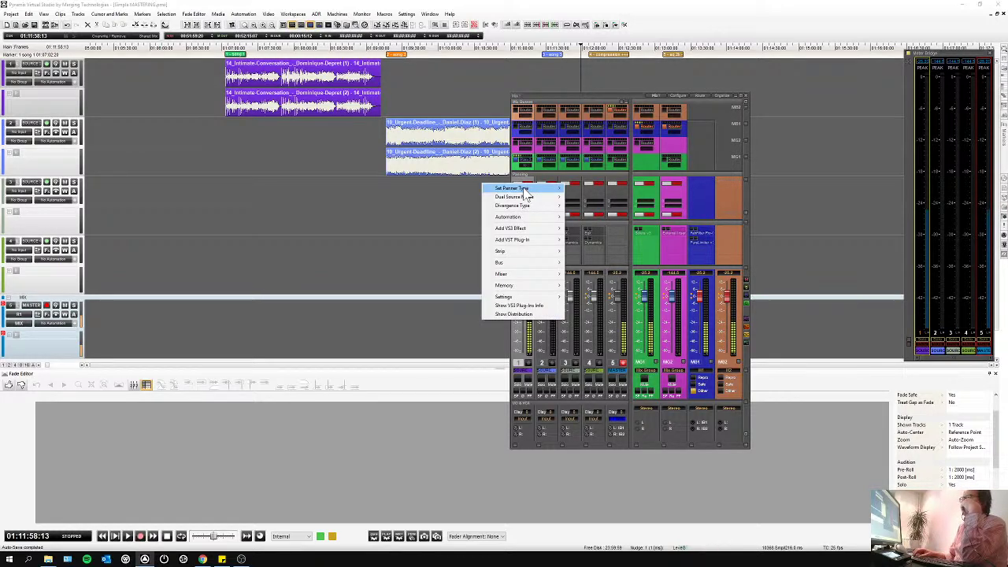
mouse_move(524, 198)
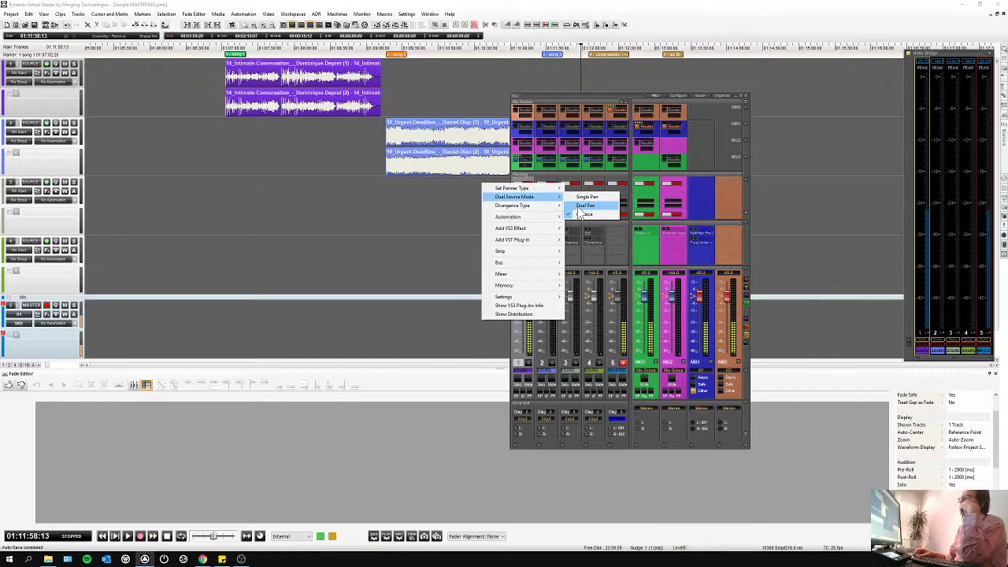
left_click(579, 207)
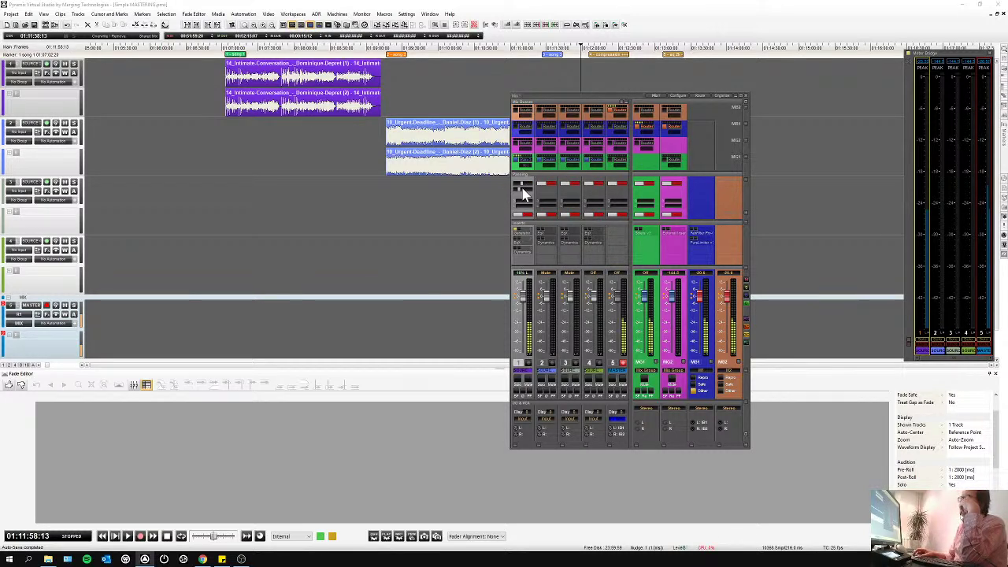
right_click(523, 193)
mouse_move(544, 201)
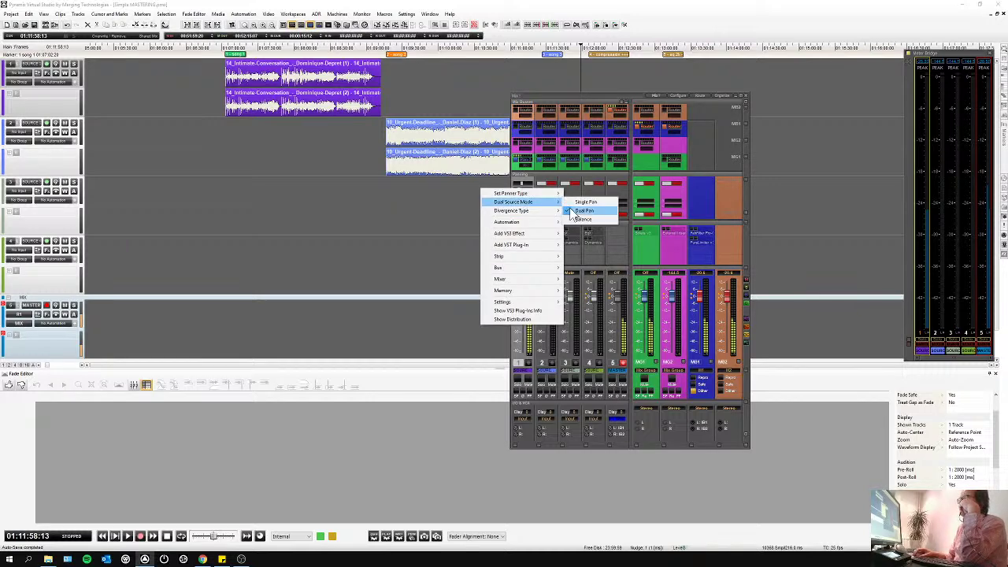
left_click(577, 211)
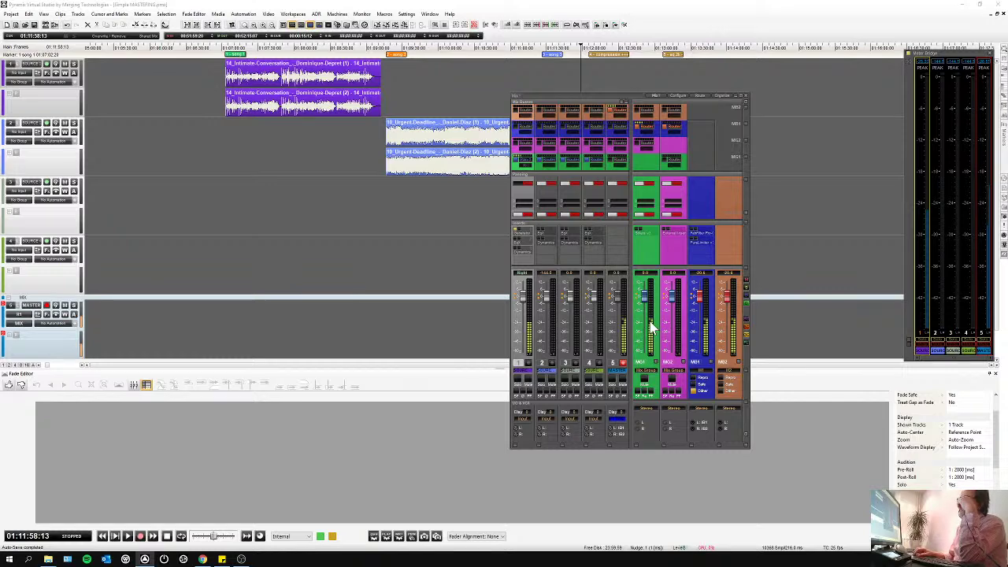
- Set the dual source mode of strip 1's panner to Balance and reset its pan to the centre
right_click(524, 189)
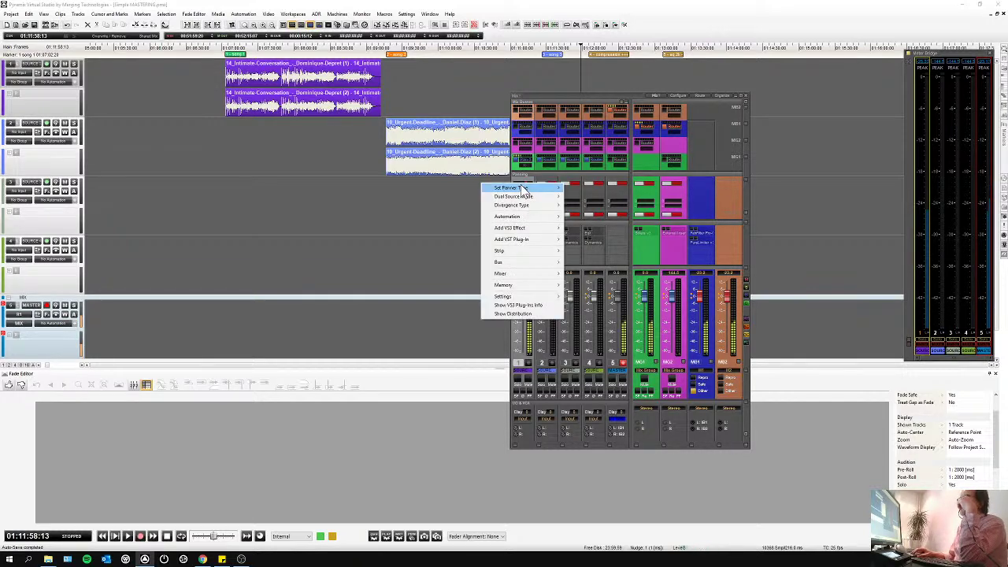
mouse_move(524, 196)
left_click(581, 213)
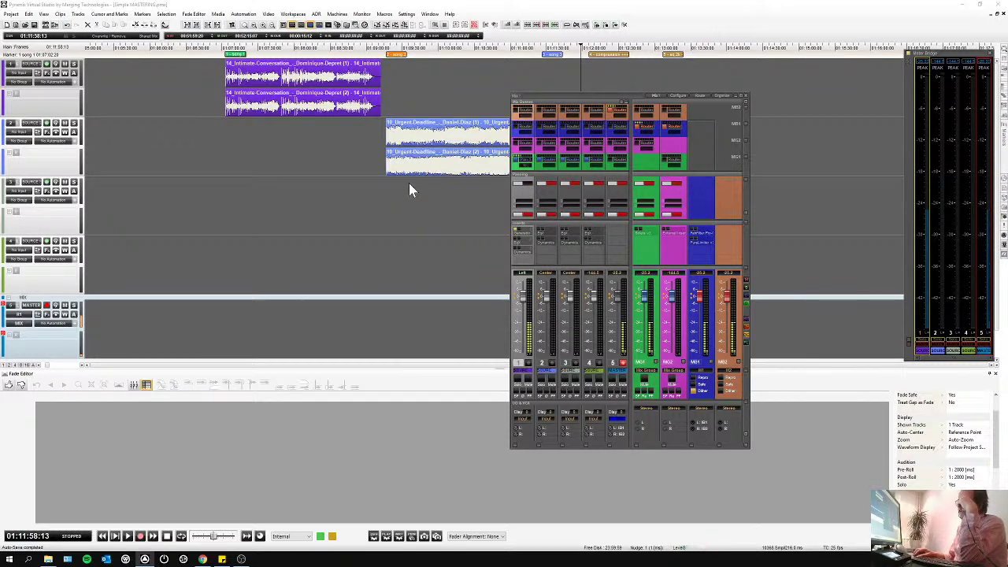
double_click(525, 188)
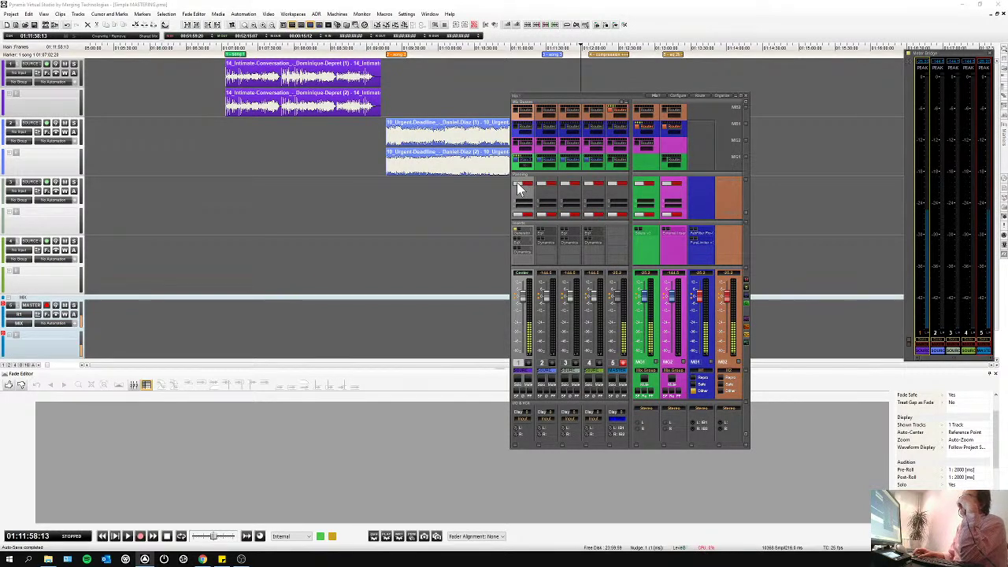
- Send strip 1 to MG2 through its second panner, test that panner at full left, and recentre it
left_click(518, 187)
left_click(518, 147)
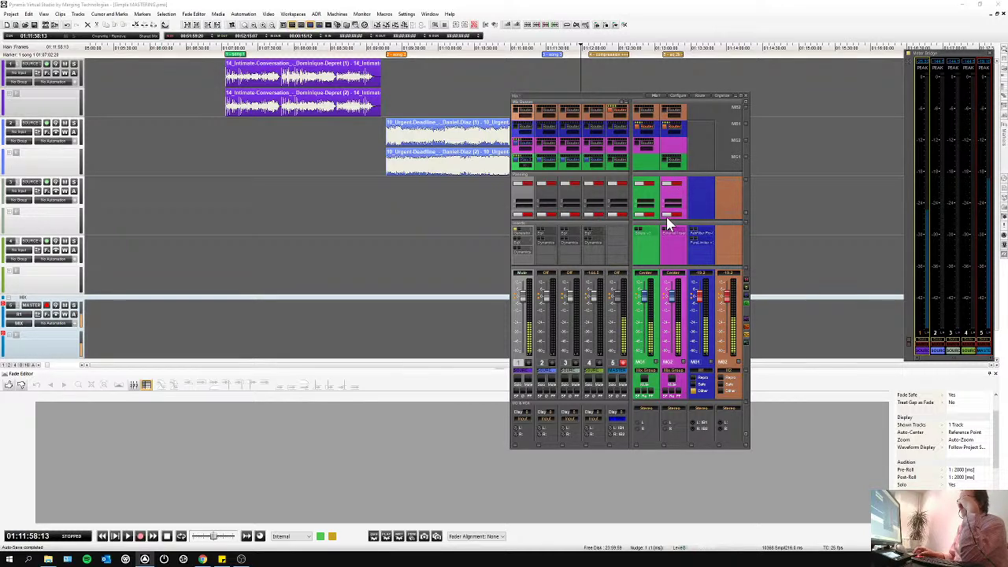
left_click_drag(519, 179, 626, 206)
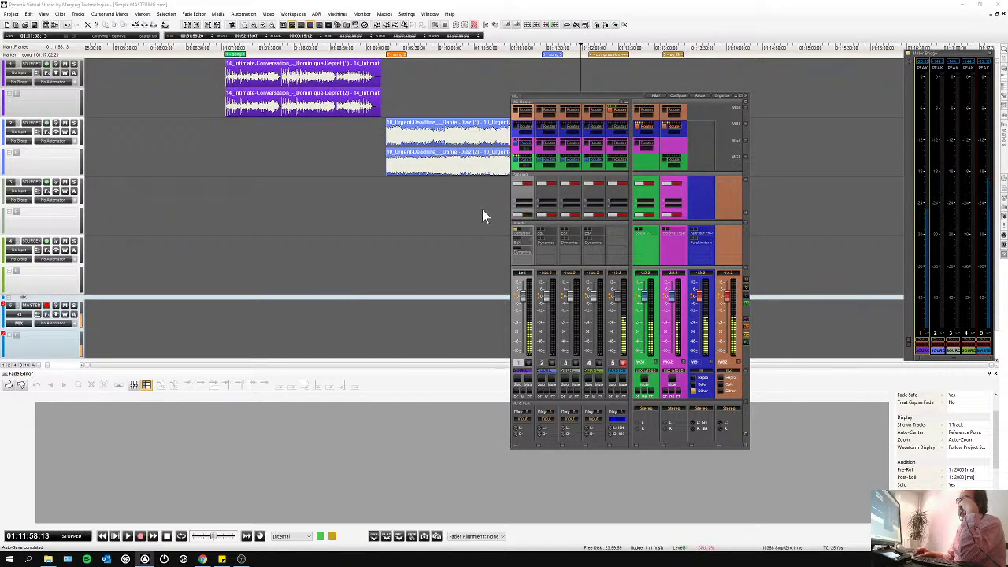
left_click(528, 215)
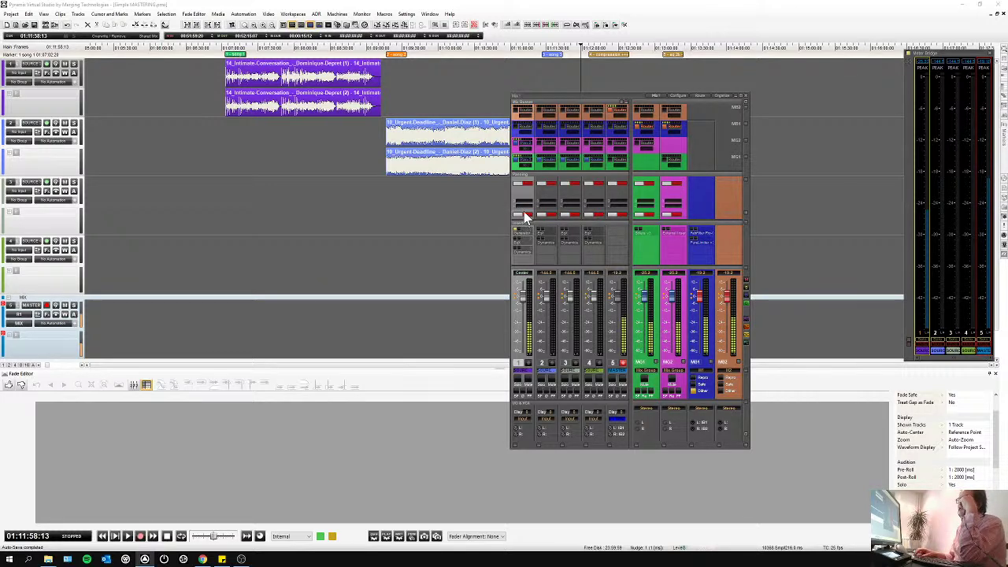
left_click(522, 183)
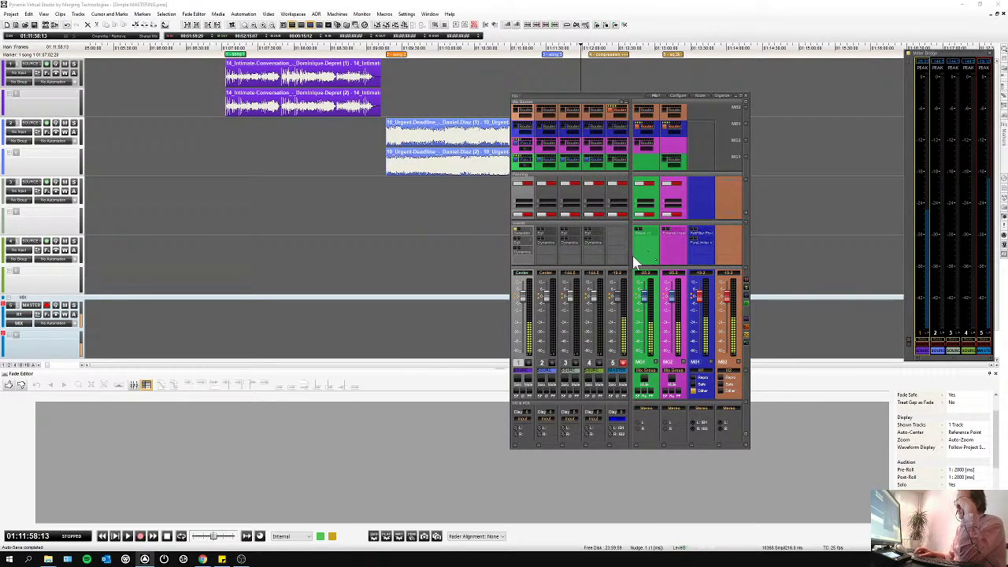
- Start creating a multi-channel strip from mixer strip 2 and examine the channel mapping options down to the Ambisonic formats
left_click(541, 299)
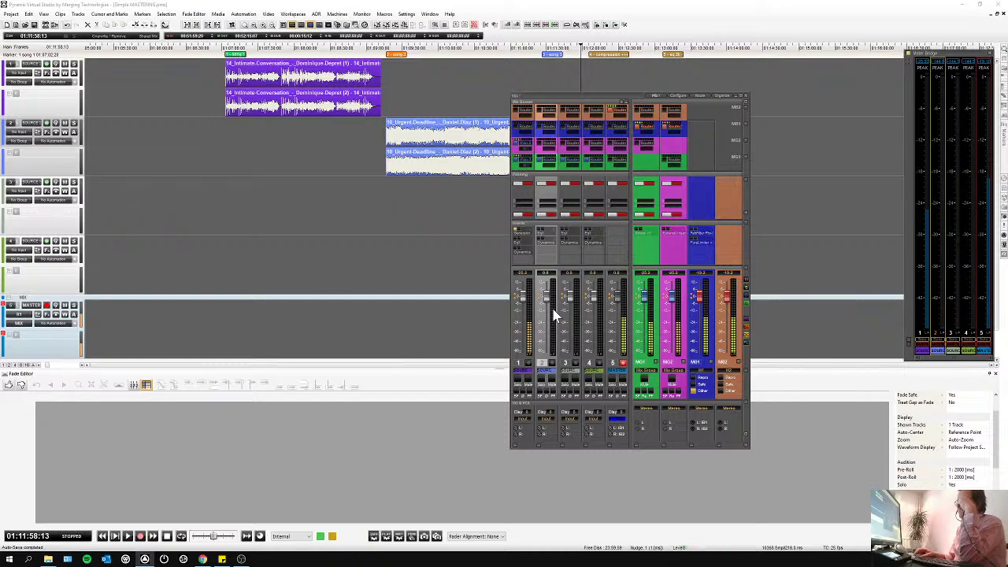
right_click(554, 314)
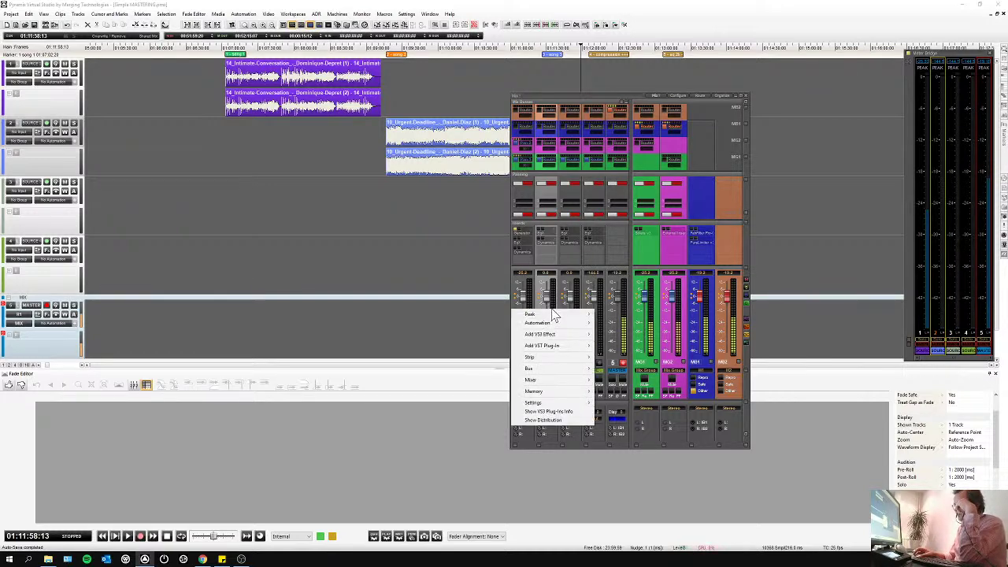
mouse_move(556, 363)
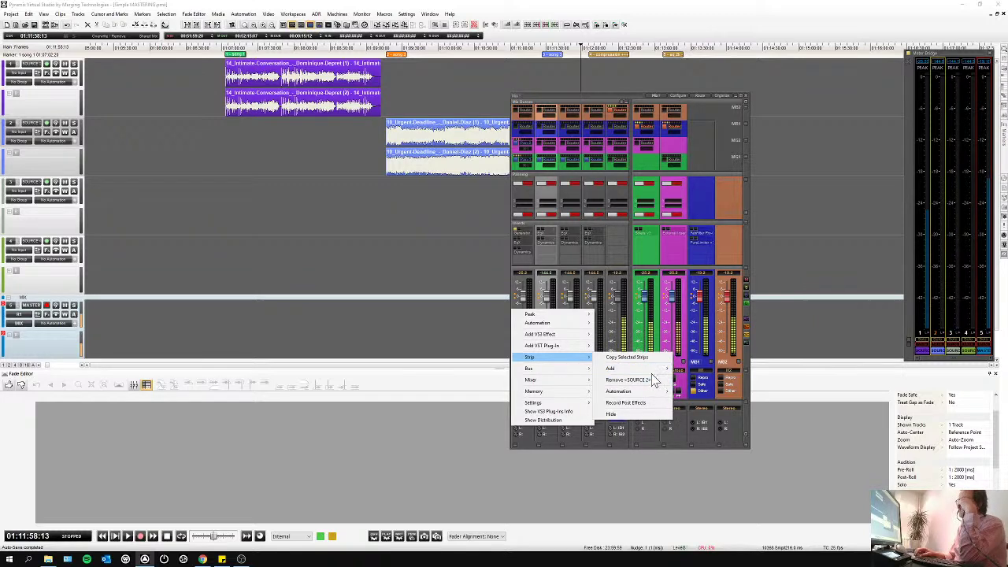
mouse_move(652, 372)
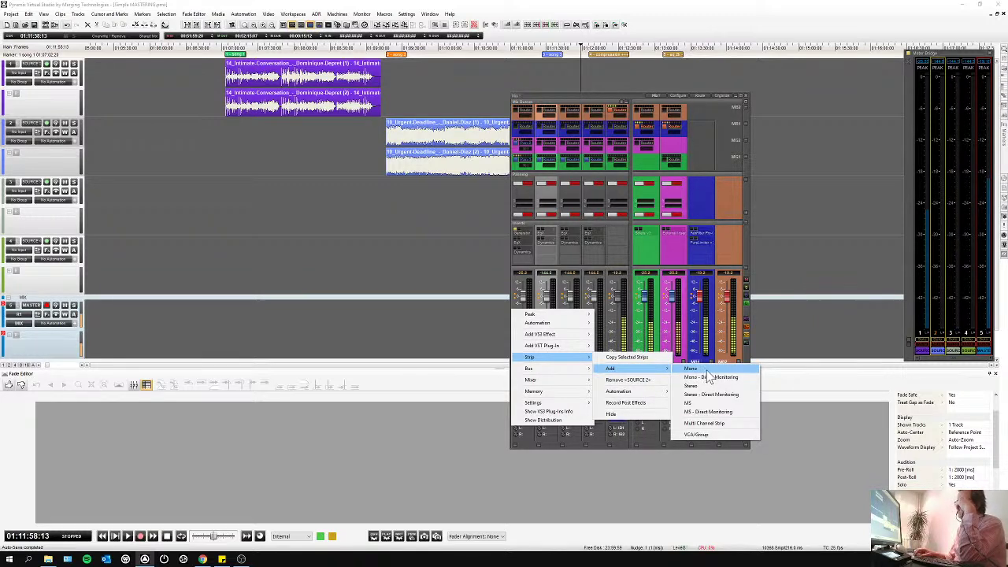
left_click(710, 424)
left_click(540, 272)
scroll(541, 322, "down", 5)
scroll(542, 322, "down", 1)
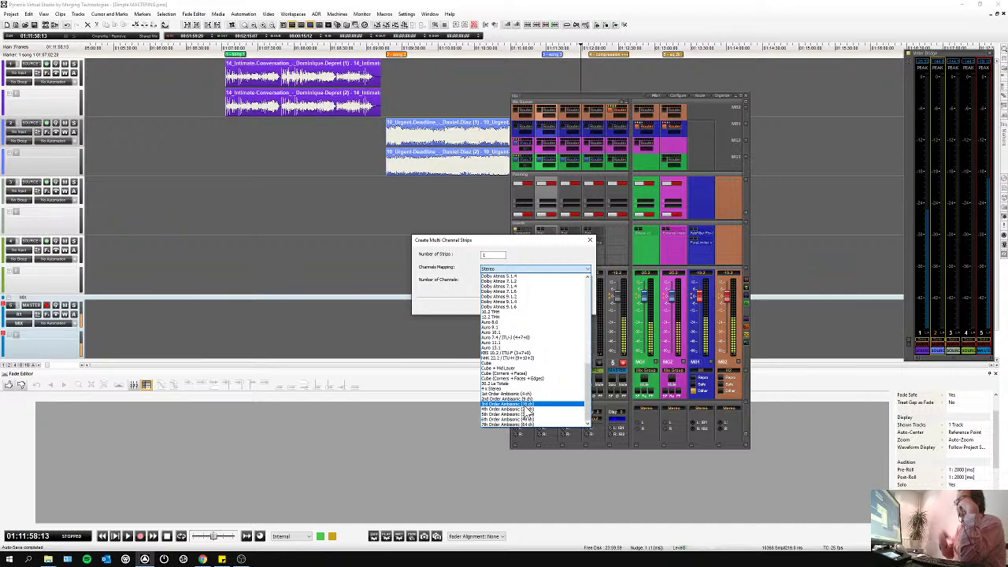
- Close the Create Multi Channel Strips dialog without creating a strip and open the creation dialog for a General Mixing Bus
left_click(592, 244)
left_click(592, 243)
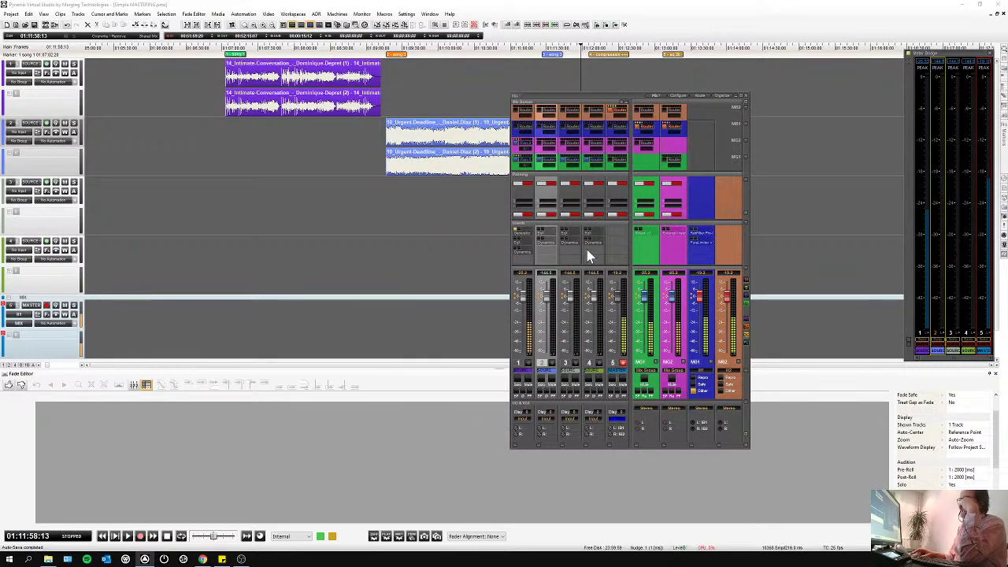
right_click(676, 308)
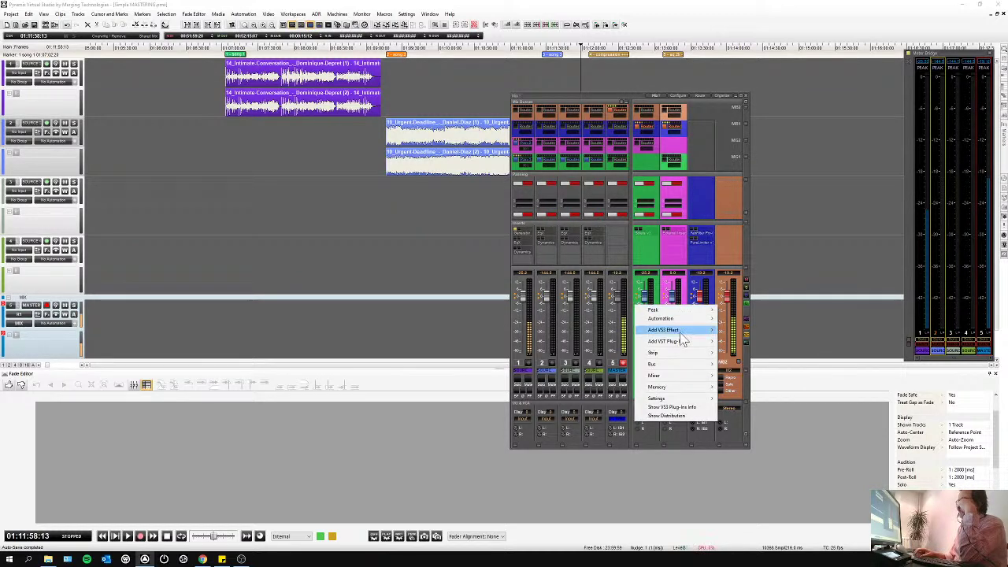
mouse_move(682, 364)
mouse_move(736, 366)
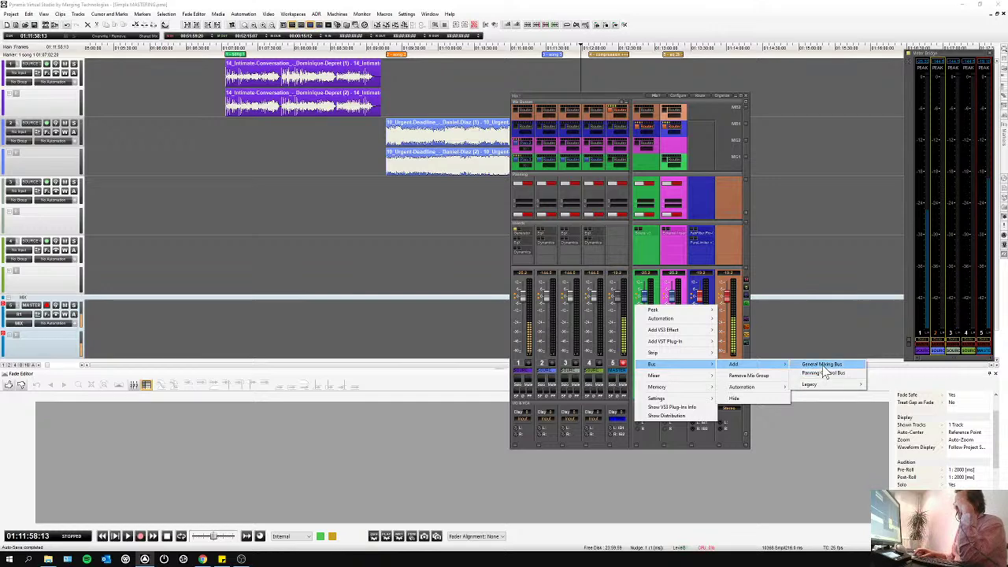
left_click(822, 364)
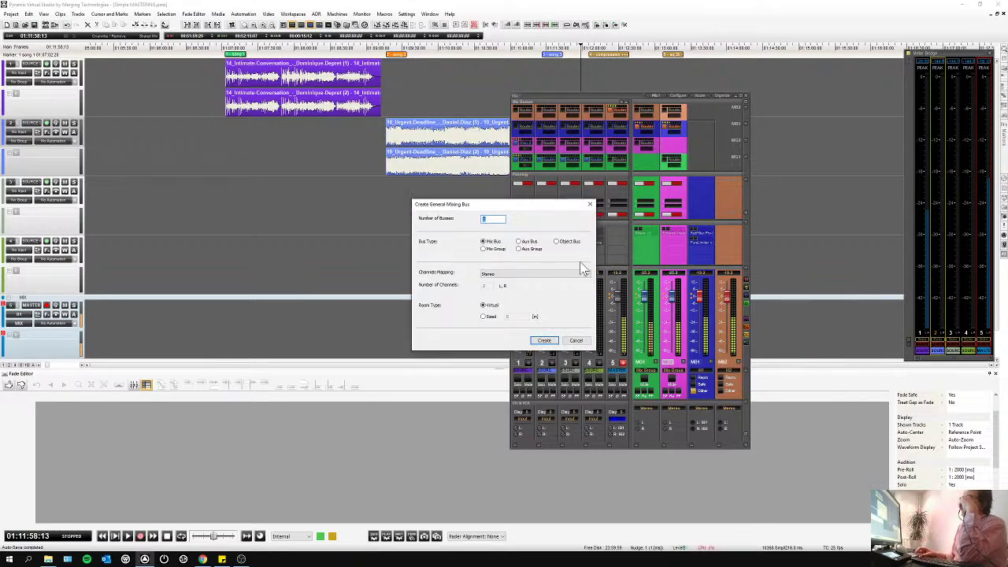
left_click_drag(498, 207, 589, 203)
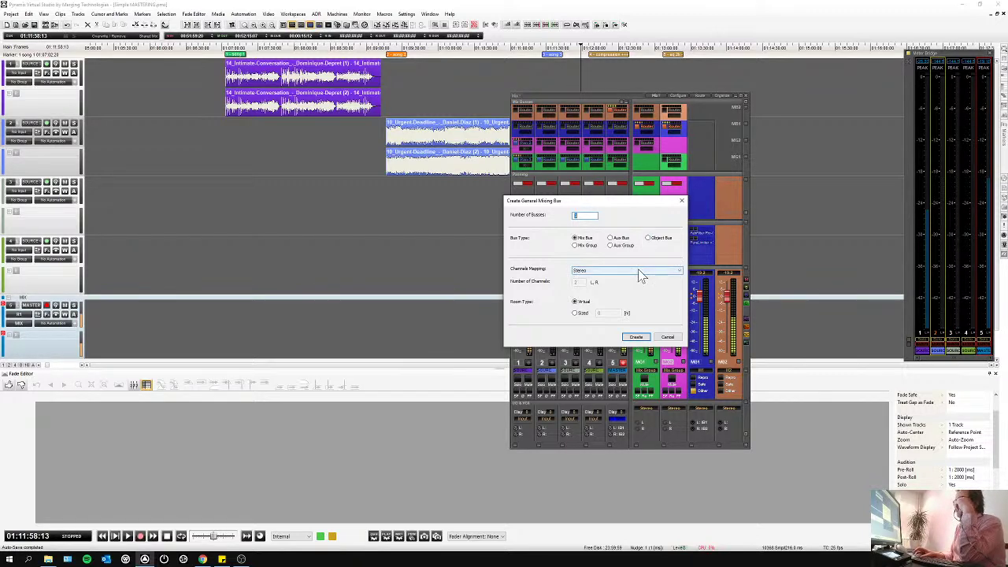
- Examine the channel mapping formats offered for a new mix bus, from stereo through surround to Ambisonic, and cancel the bus creation
left_click(640, 271)
scroll(634, 295, "down", 9)
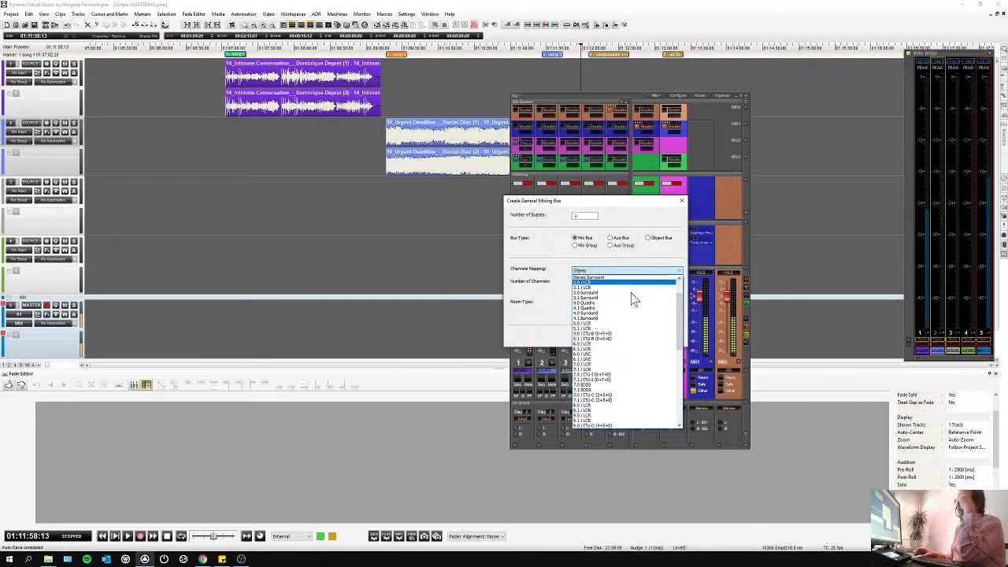
scroll(634, 300, "down", 1)
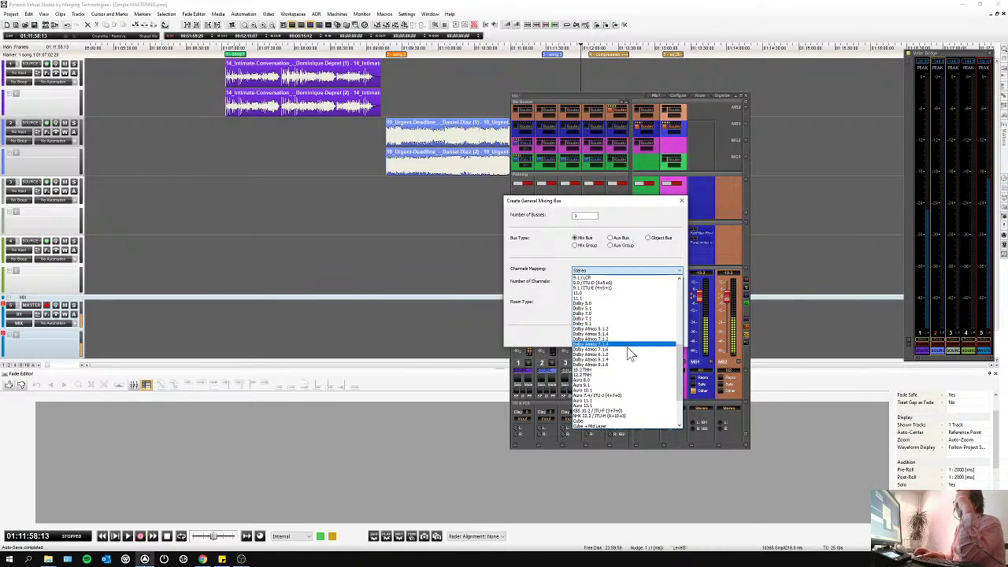
scroll(622, 386, "down", 3)
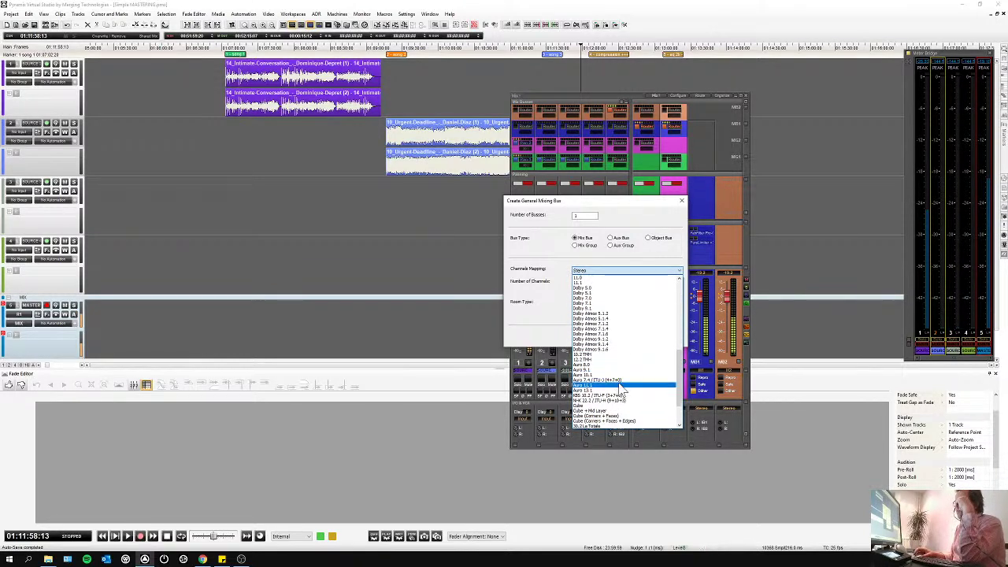
scroll(622, 391, "down", 1)
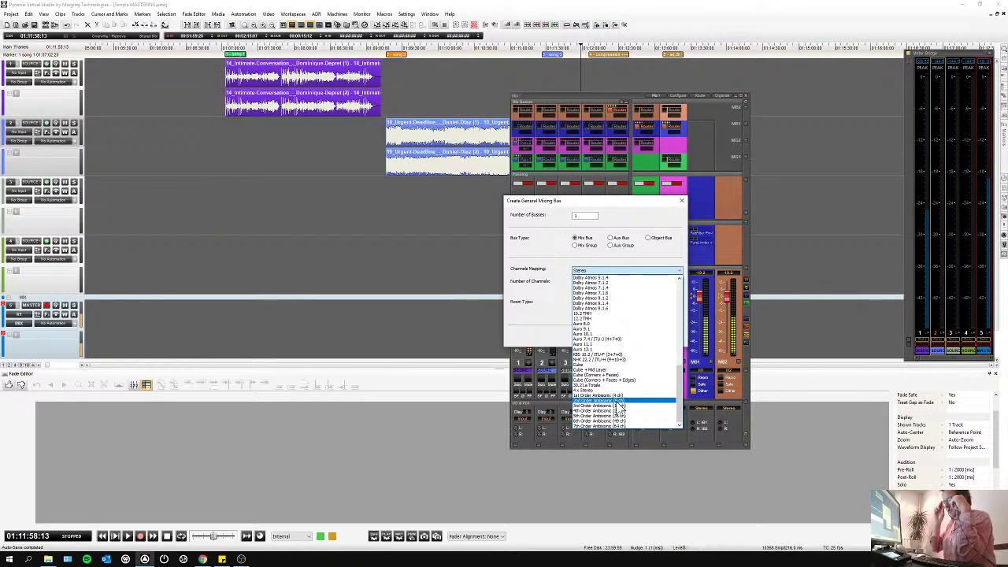
scroll(646, 301, "up", 10)
left_click(663, 272)
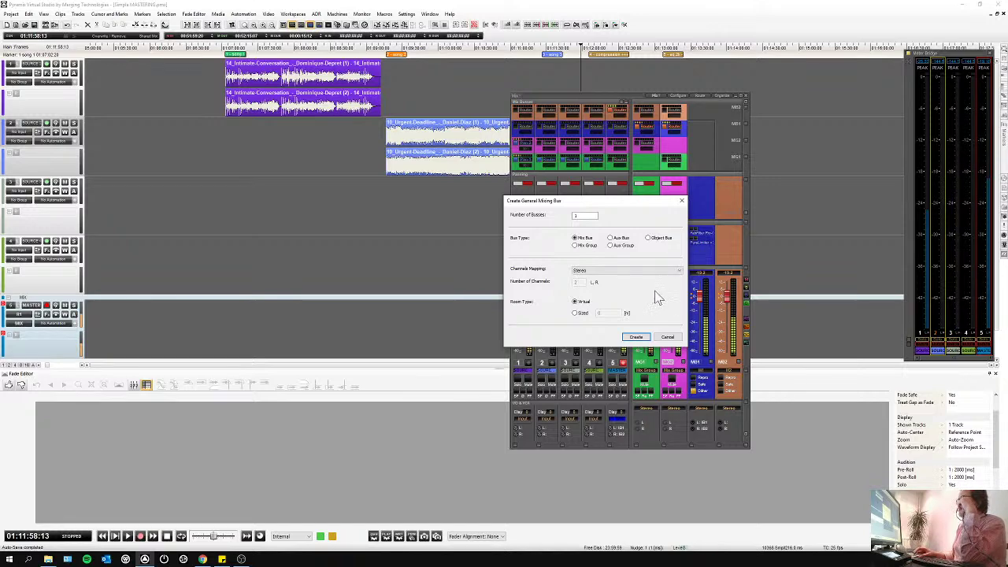
left_click(668, 337)
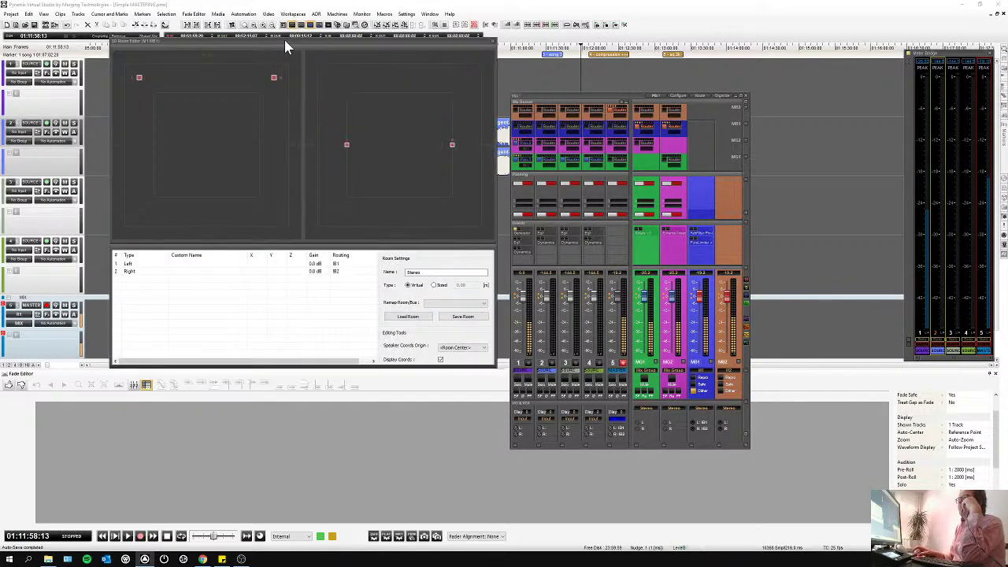
- Examine the Remap Room/Bus formats in the stereo bus's 3D Room Editor and close the editor
left_click_drag(276, 41, 645, 64)
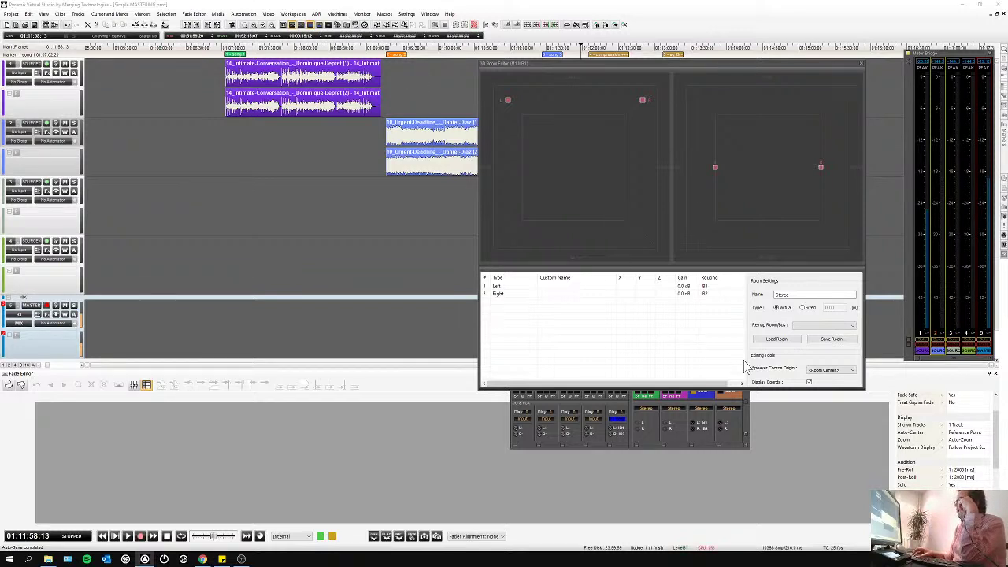
left_click(813, 326)
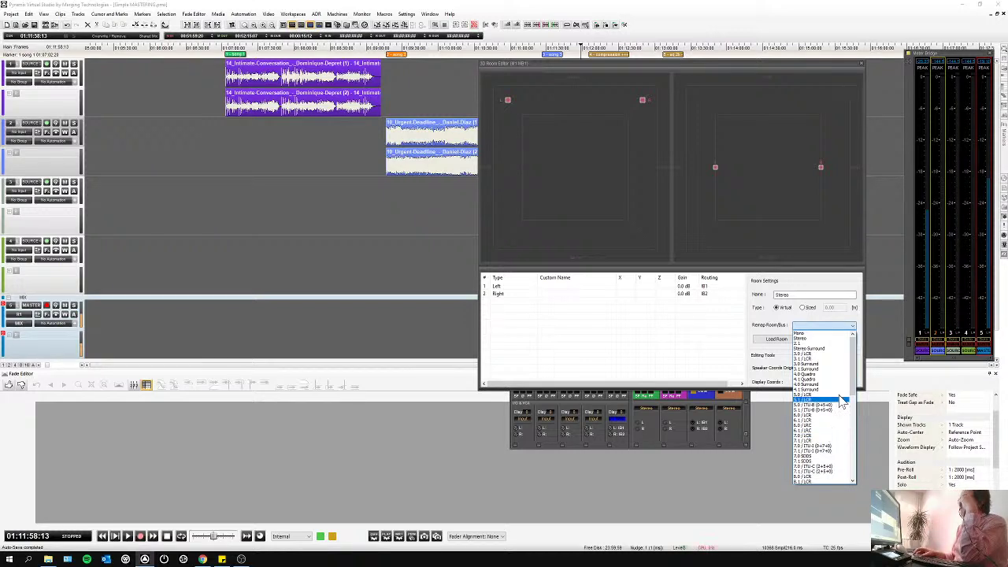
left_click(862, 63)
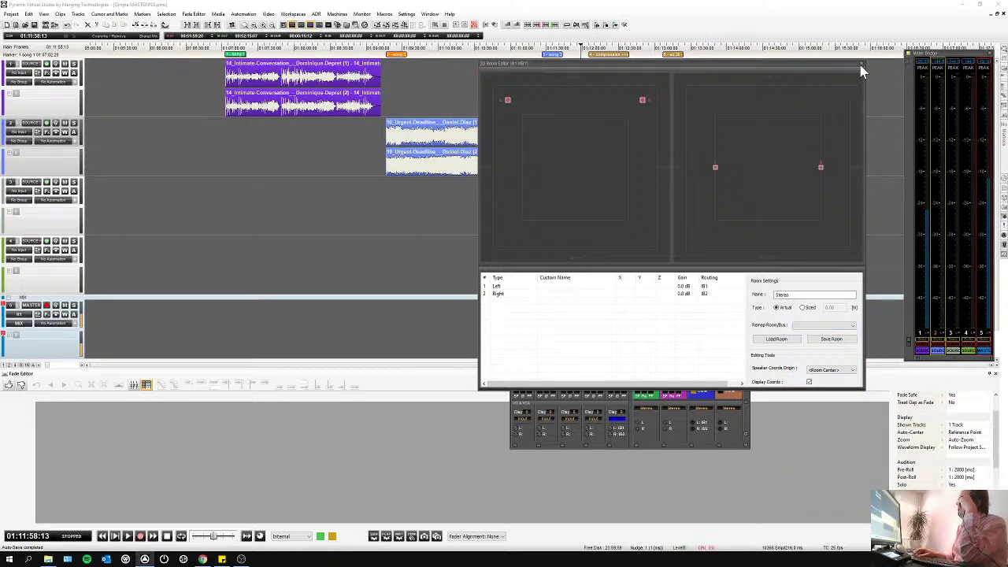
left_click(859, 62)
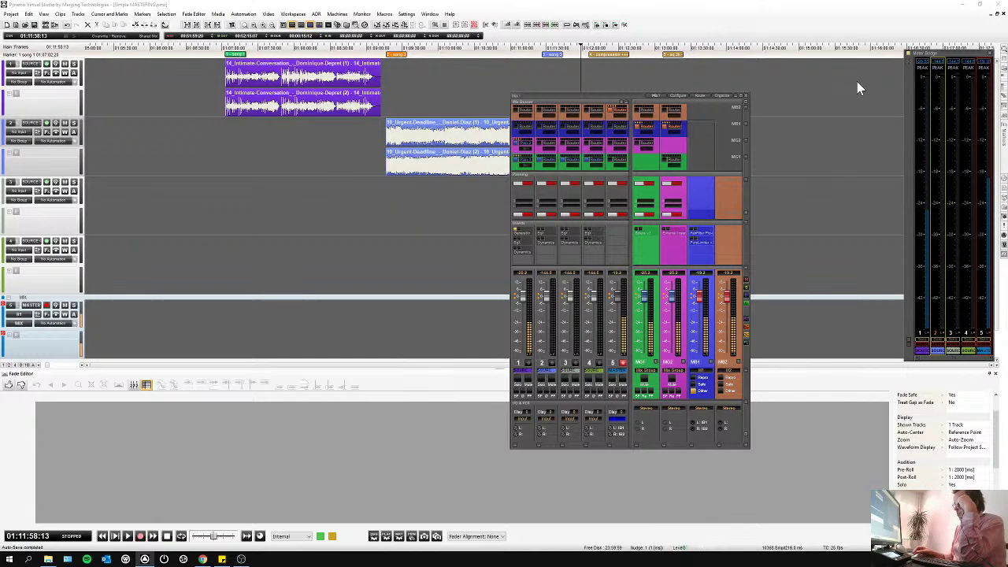
- Collapse the mixer's Mix Busses section and open the Monitor window, placing it beside the mixer
left_click(529, 146)
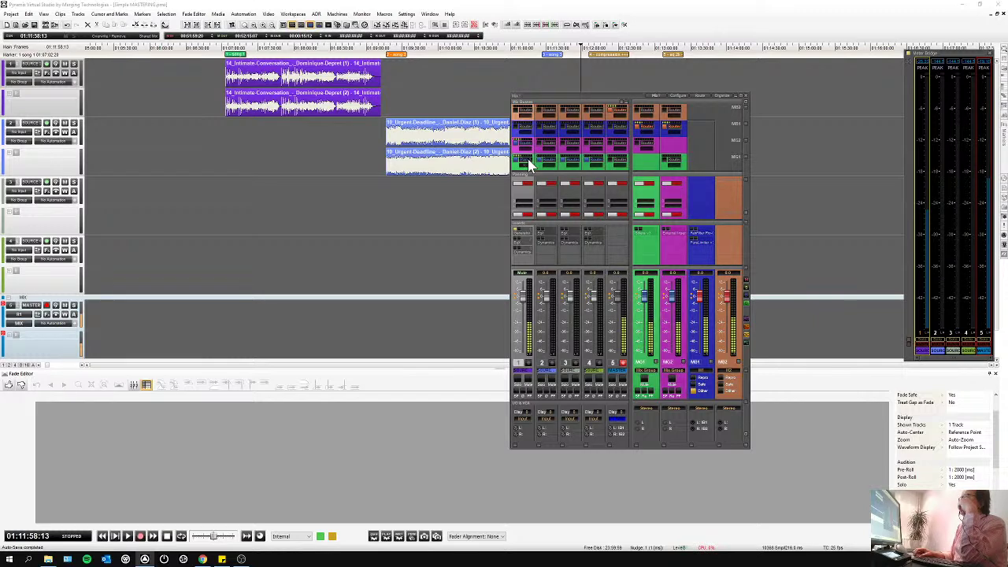
left_click(625, 103)
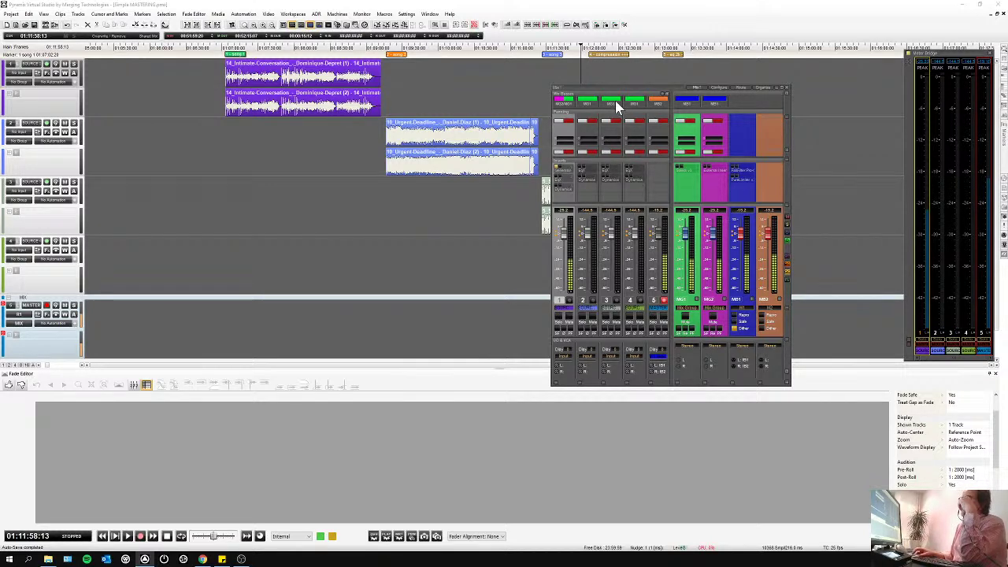
left_click(300, 26)
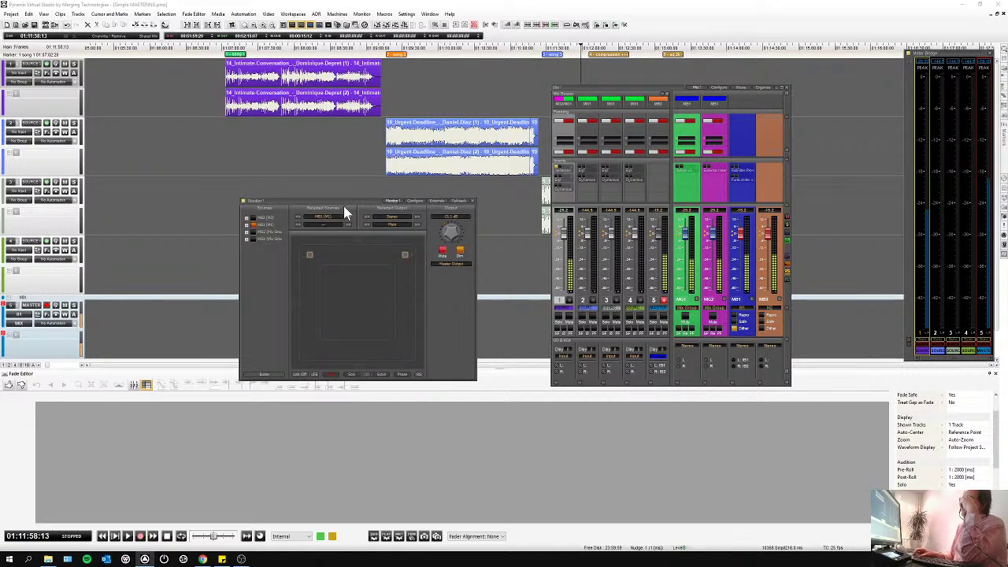
left_click_drag(349, 202, 381, 186)
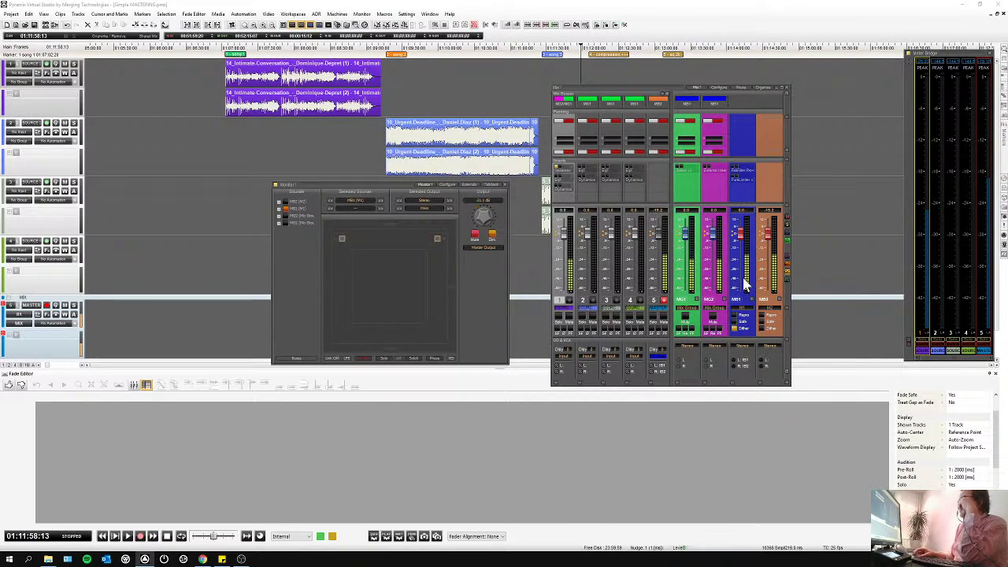
- Switch the monitor source to MB2, MG2 and MG1 in turn
left_click(286, 203)
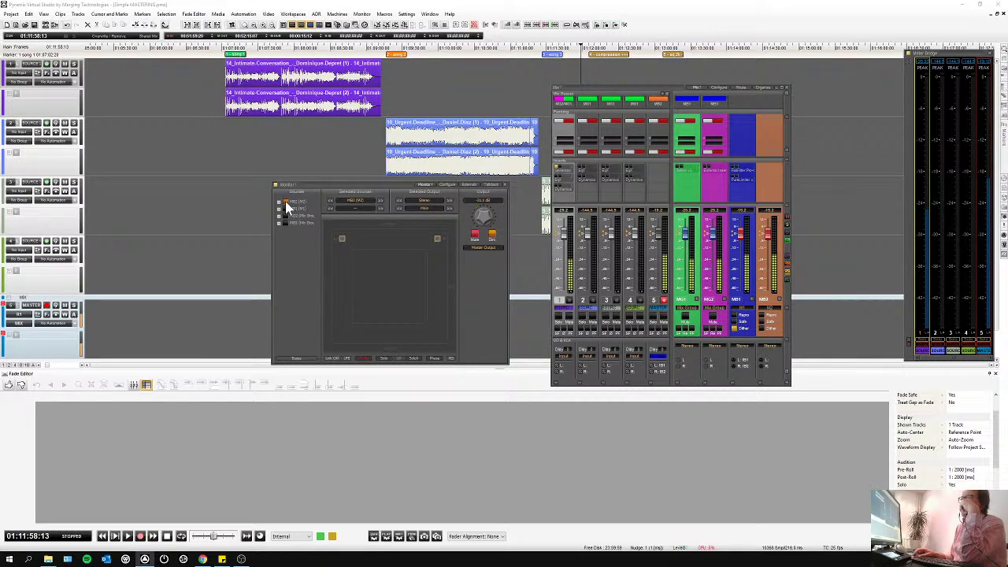
left_click(285, 215)
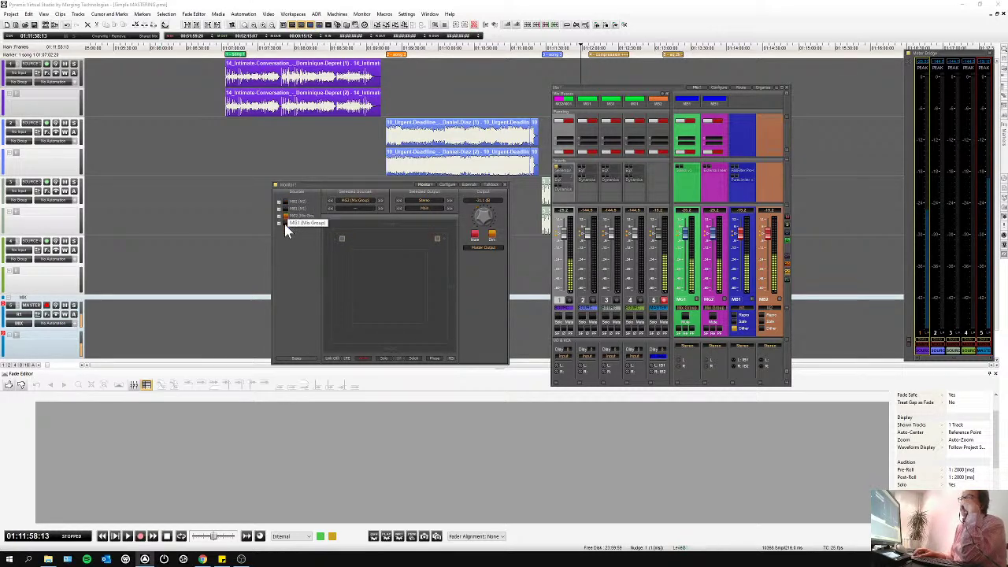
left_click(286, 224)
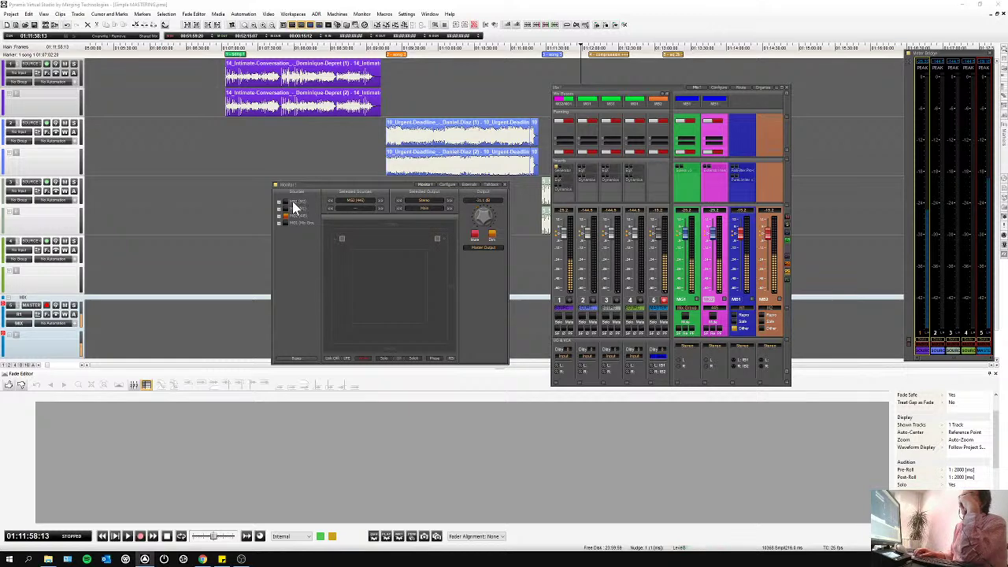
- Expand MG2's monitor channels, monitor its left channel with MG1's right channel, and return the monitor source to MB2
left_click(279, 217)
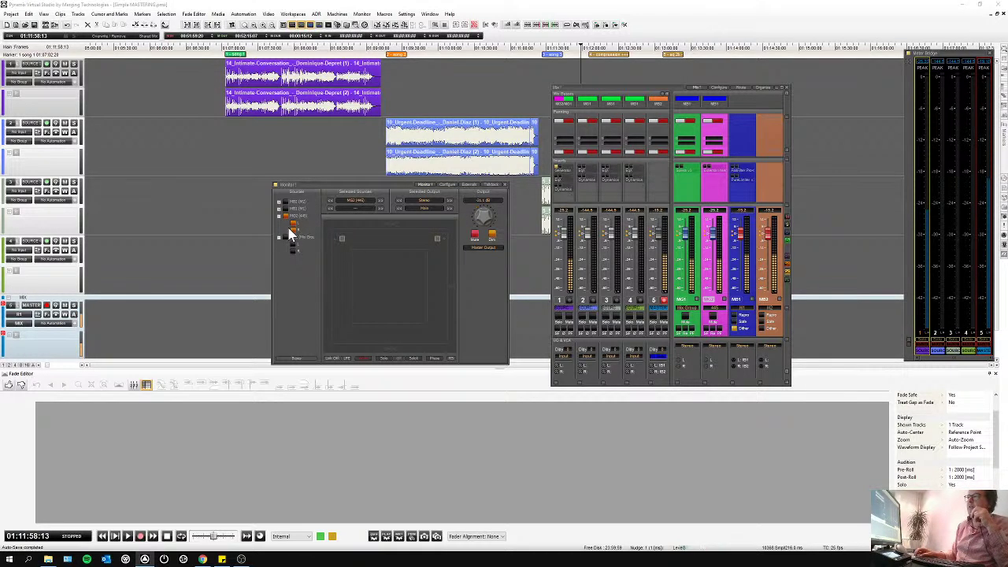
left_click(291, 224)
left_click(291, 223)
left_click(293, 248)
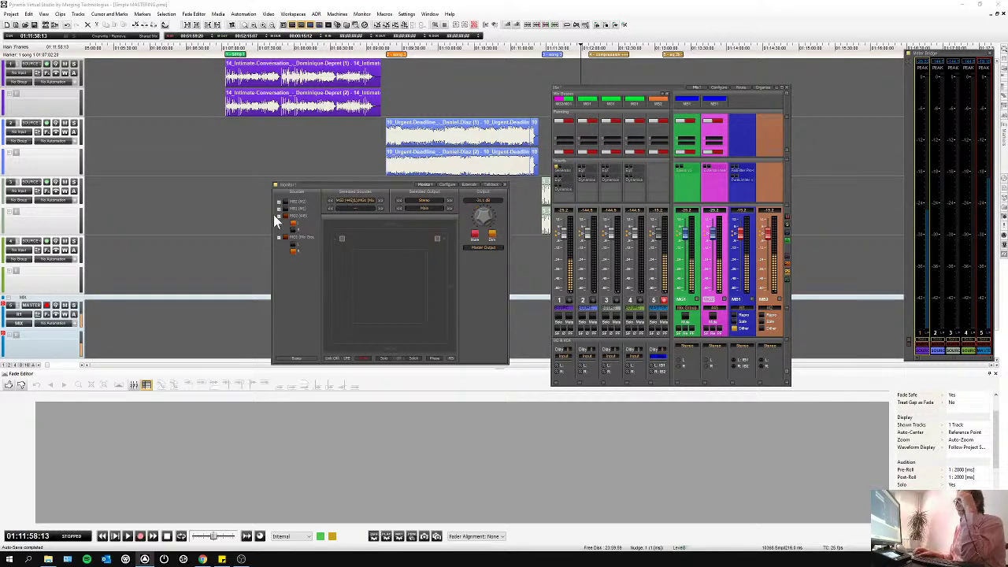
left_click(280, 223)
left_click(285, 202)
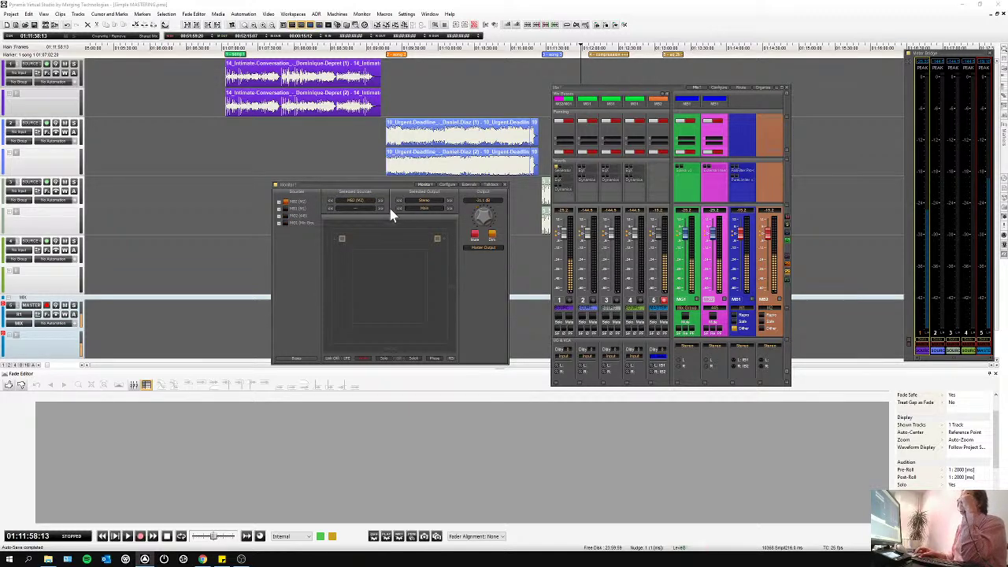
- View the monitor's speaker set configuration, and switch the selected output to Near and back to Stereo
left_click(450, 186)
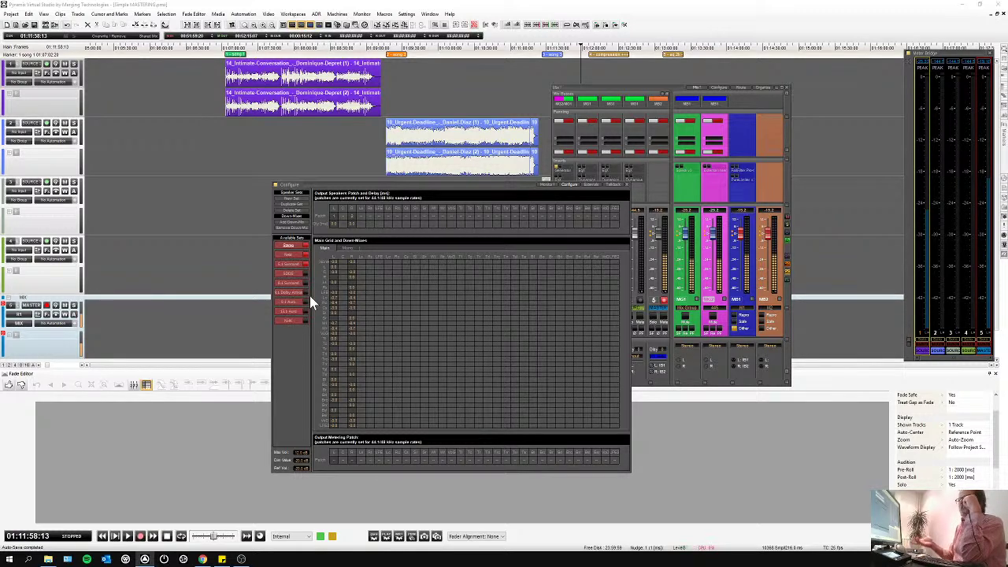
left_click(562, 171)
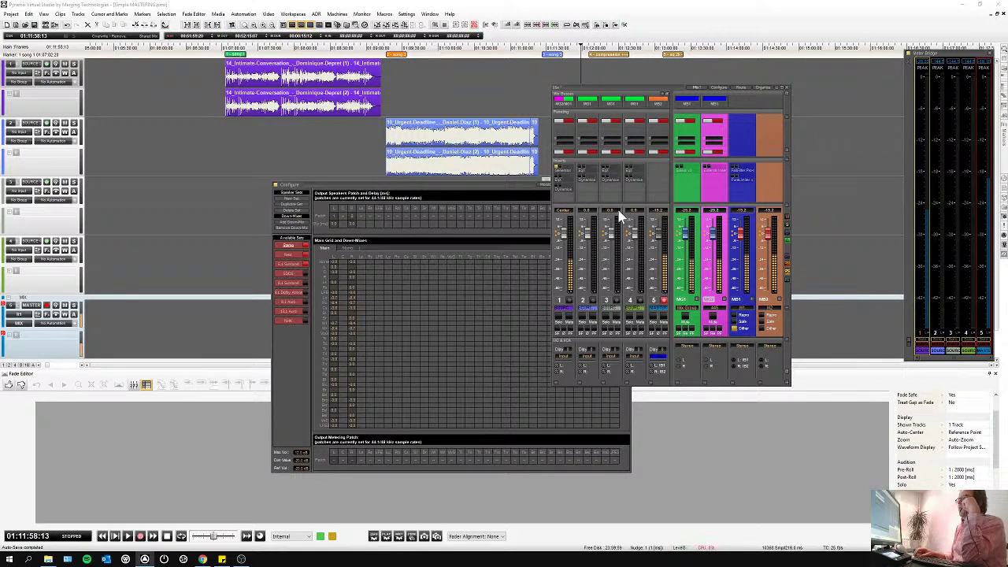
left_click(545, 187)
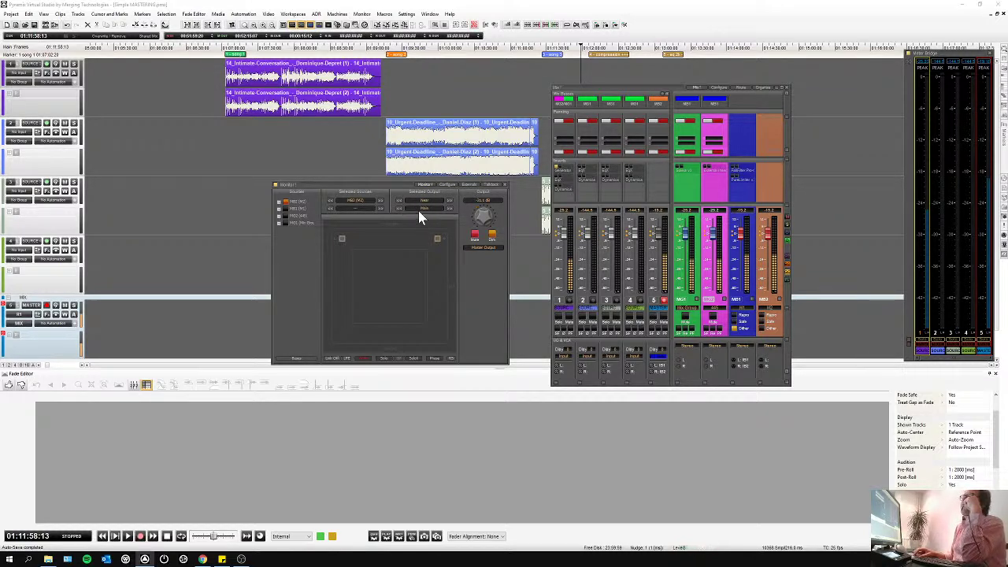
left_click(448, 206)
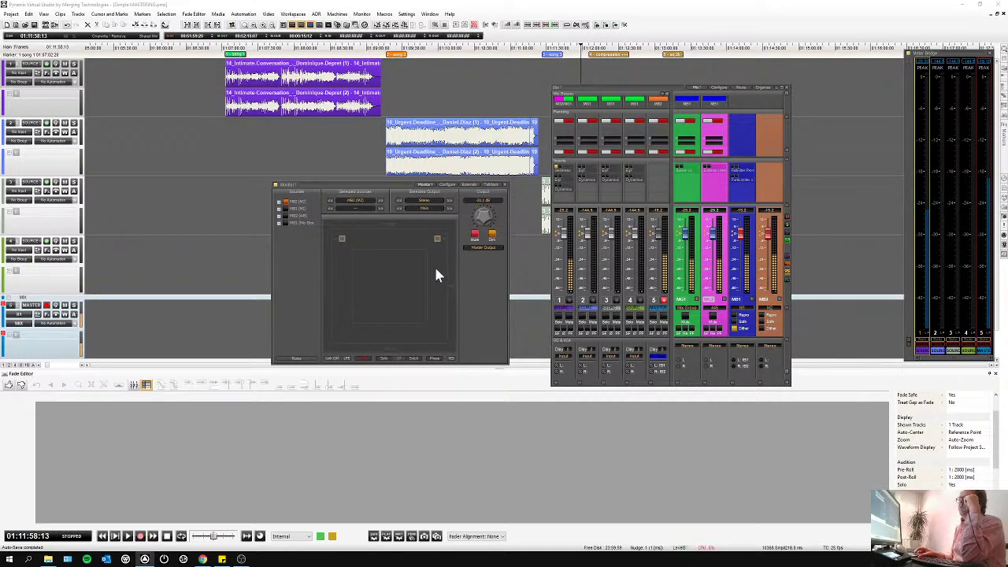
- Set the monitor's speaker controls to Phase mode, view the Externals setup, and show the external sources alongside the buses
left_click(435, 359)
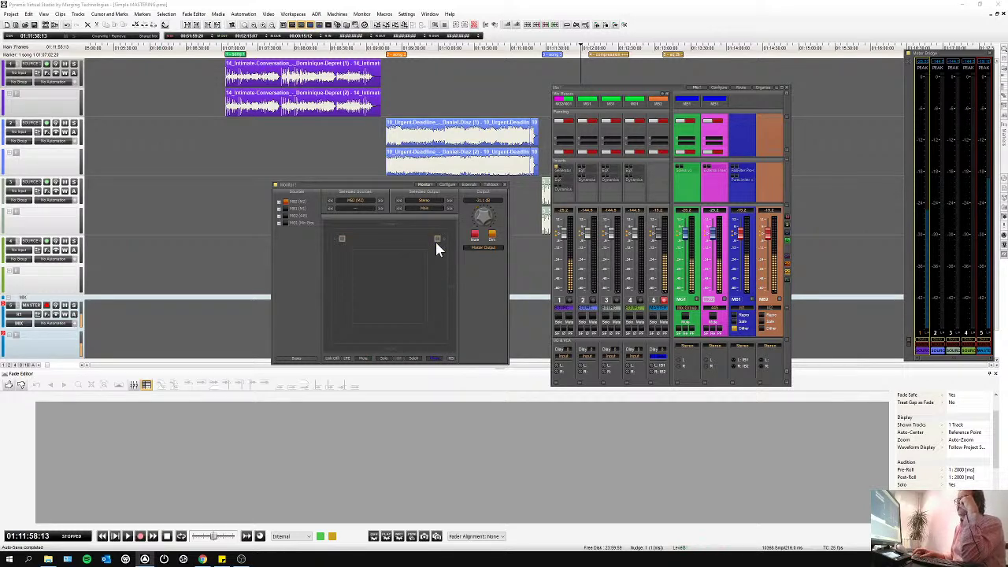
left_click(471, 189)
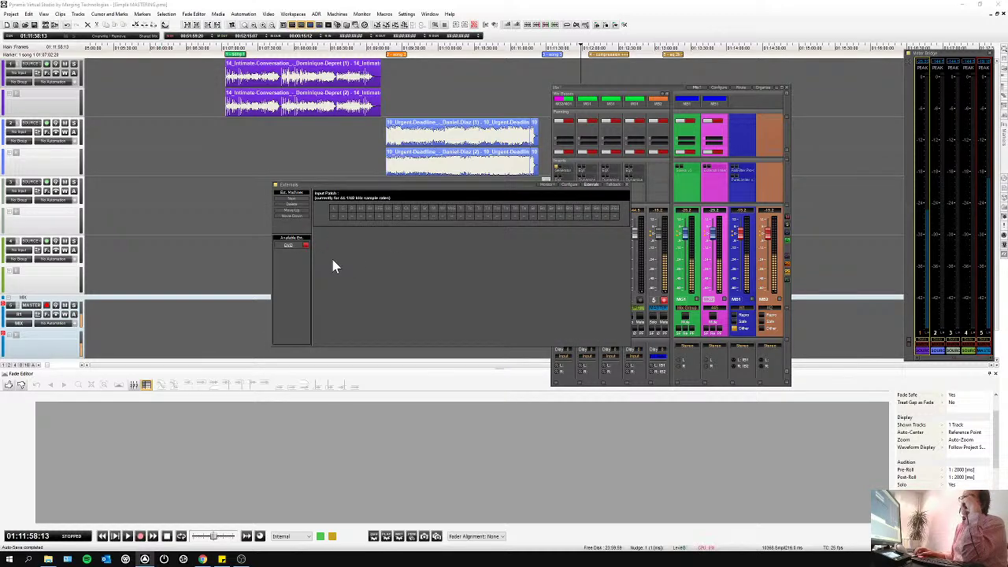
left_click(543, 186)
left_click(295, 360)
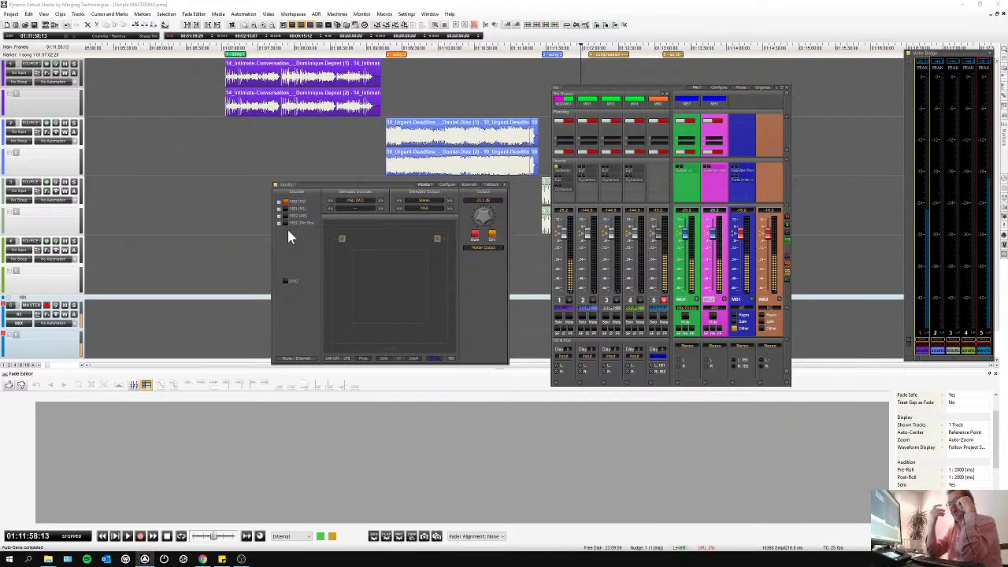
- Switch the monitor source between the external DVD input and MB1 for comparison, finishing on MB1
left_click(287, 282)
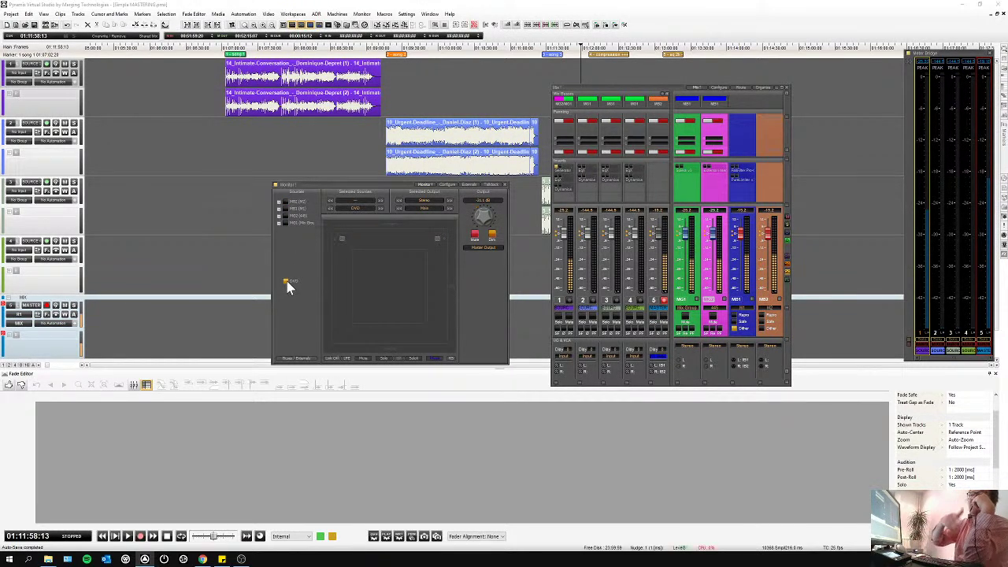
left_click(286, 209)
left_click(285, 282)
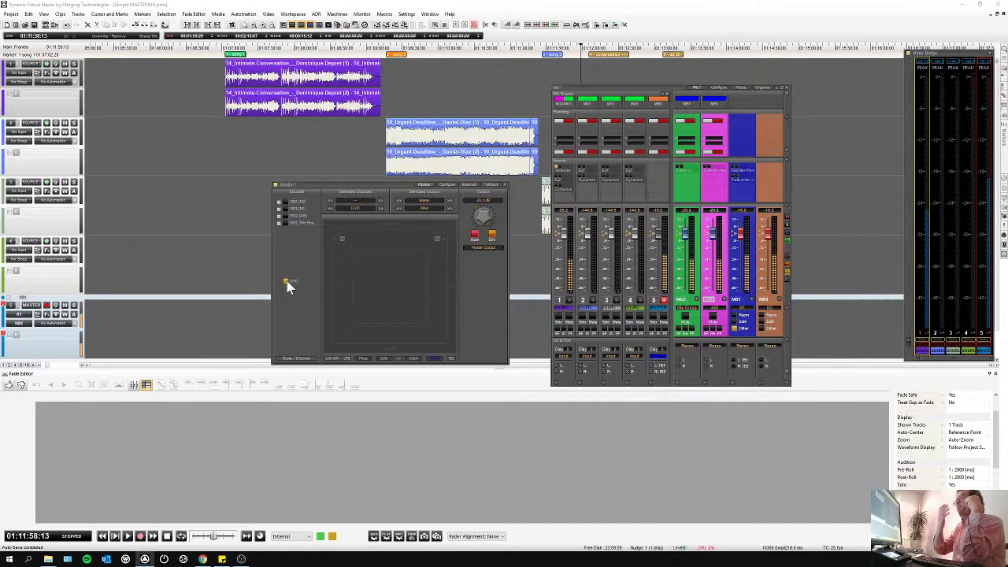
left_click(286, 207)
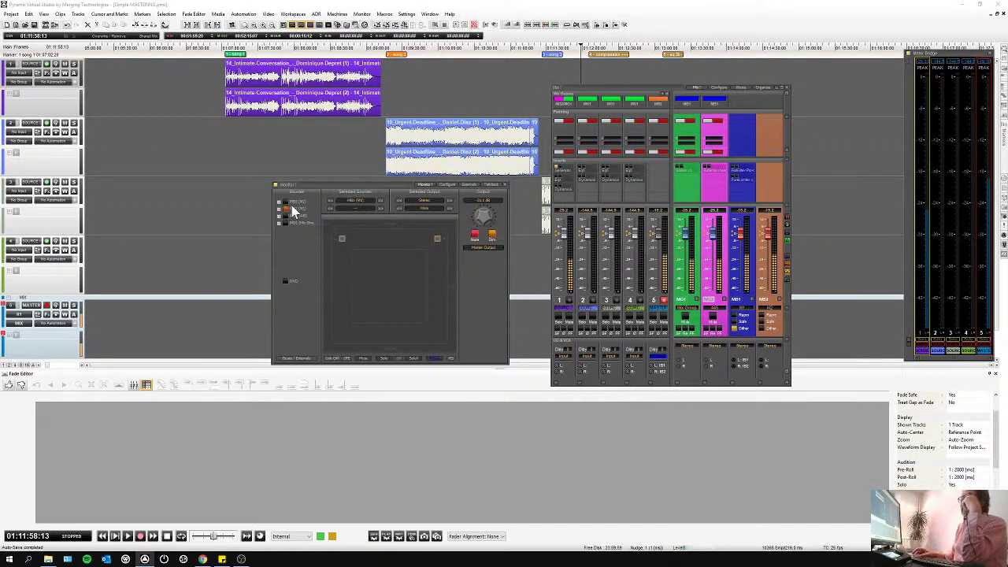
- View the monitor's Talkback setup, return to its main Monitor page, and adjust the monitor output level
left_click(491, 186)
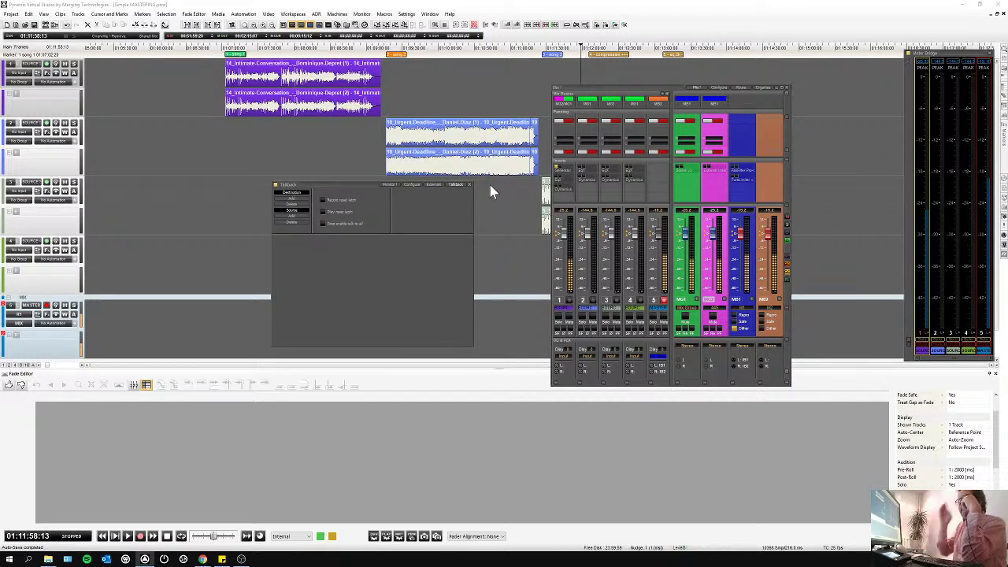
left_click(388, 186)
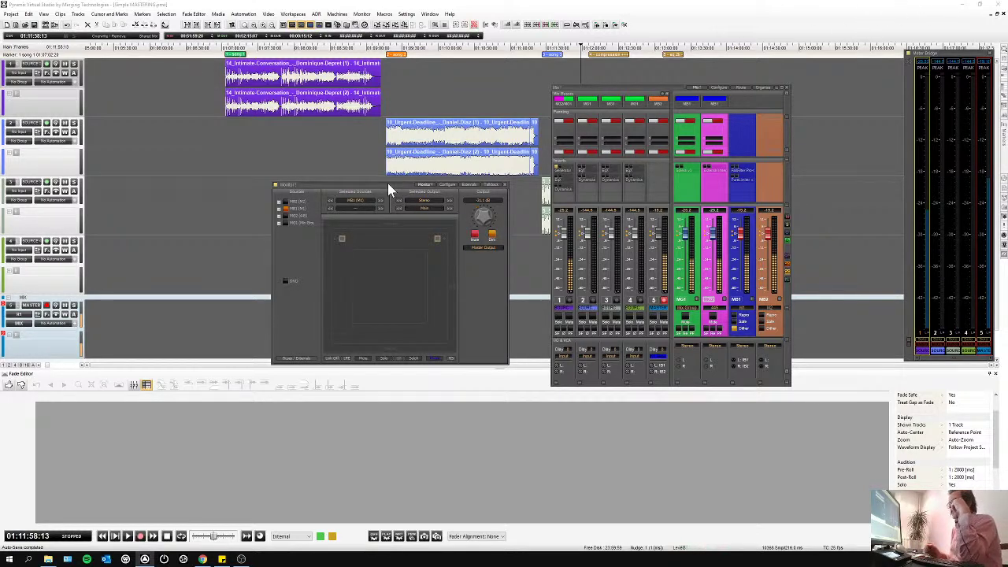
scroll(486, 220, "up", 2)
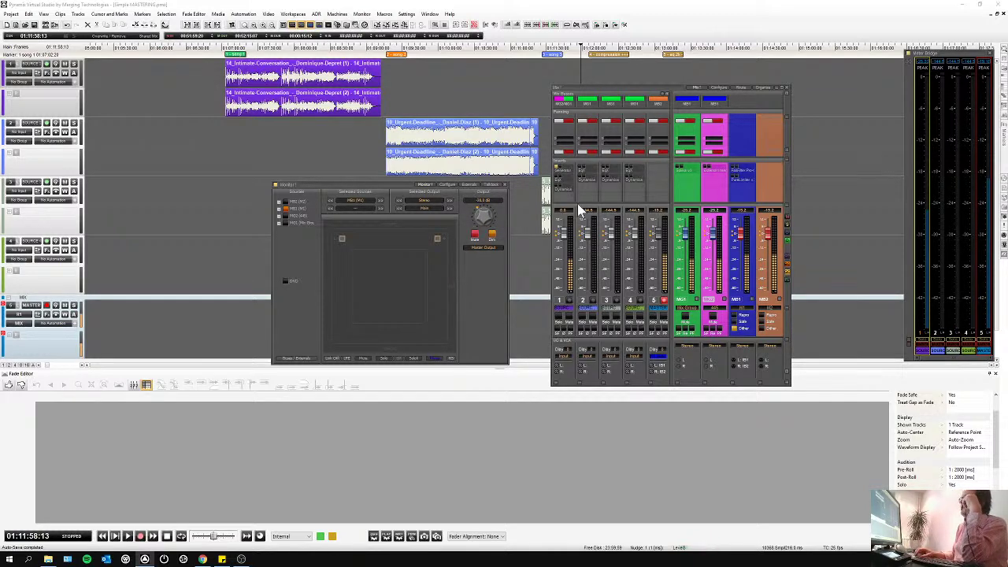
- Switch off the generator on mixer strip 1, close the monitor, and briefly play song 1 from about 01:07:54
left_click(557, 173)
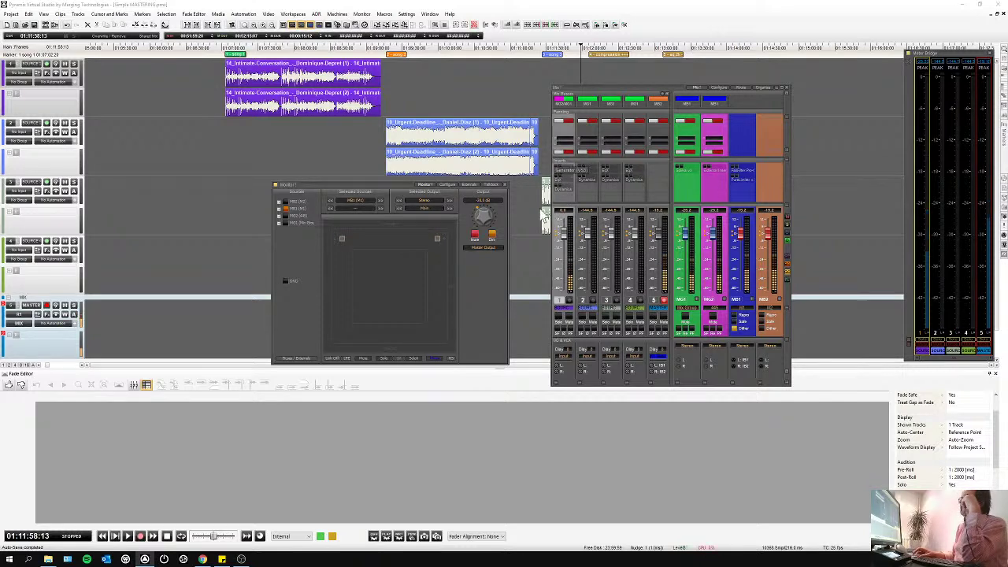
left_click(504, 184)
left_click(287, 49)
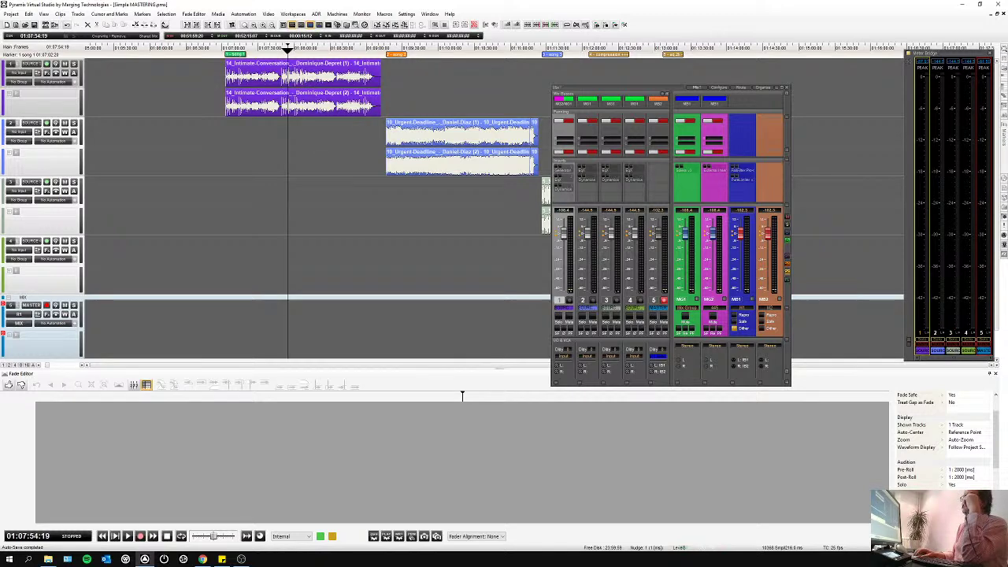
key("space")
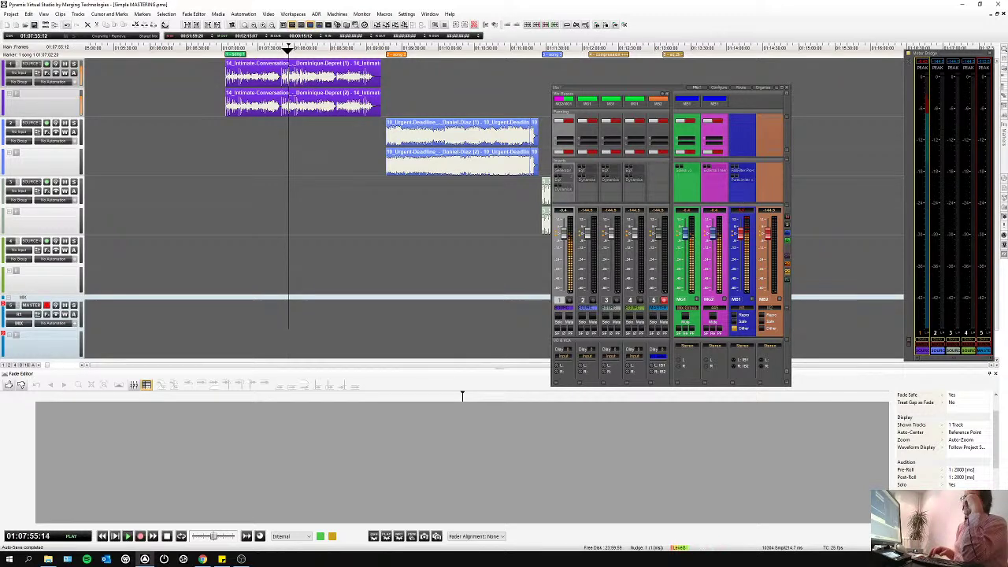
left_click(573, 206)
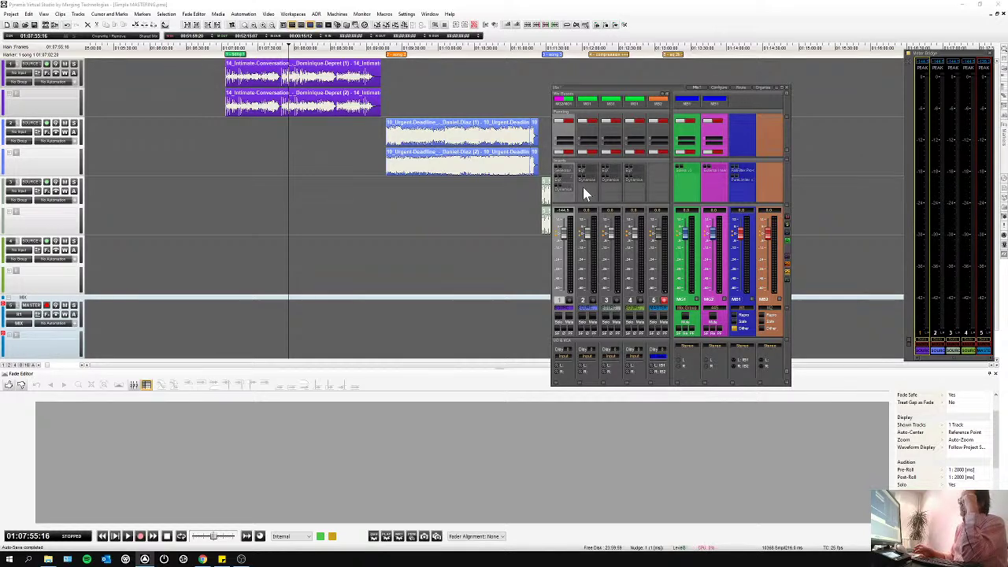
- Examine the VS3 effect categories and VST plug-in options for adding inserts to mixer strips 2 and 5
right_click(582, 187)
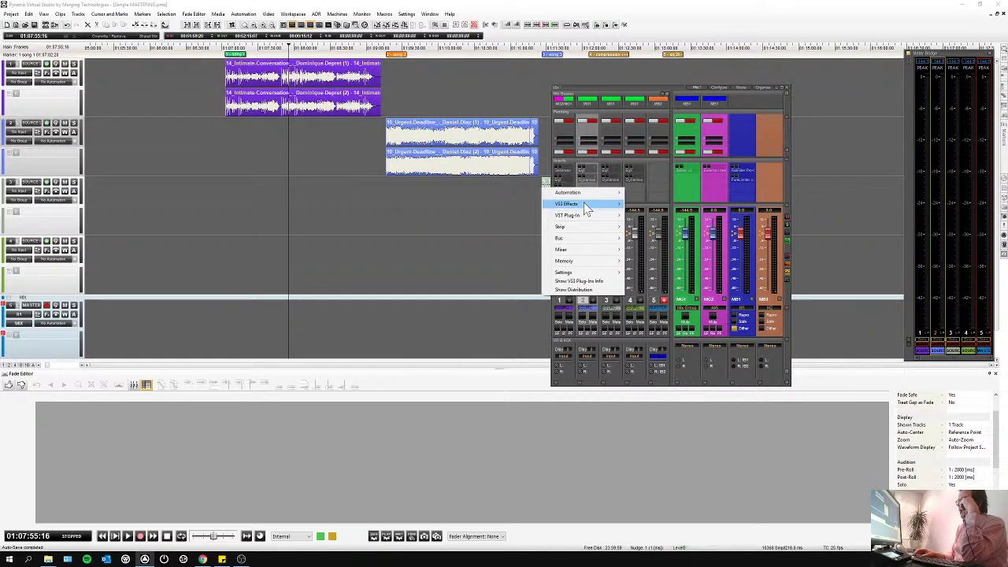
mouse_move(585, 207)
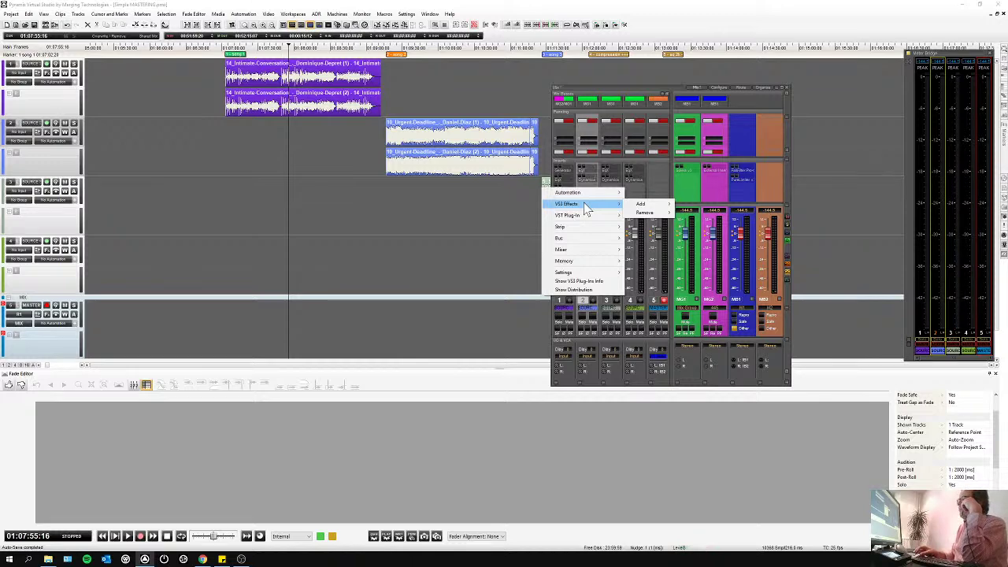
mouse_move(661, 207)
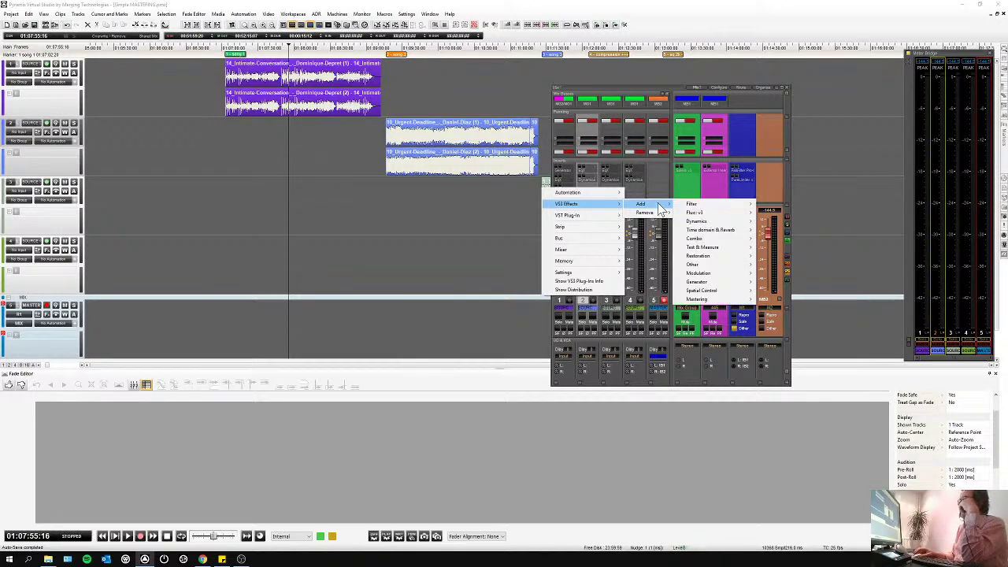
mouse_move(710, 213)
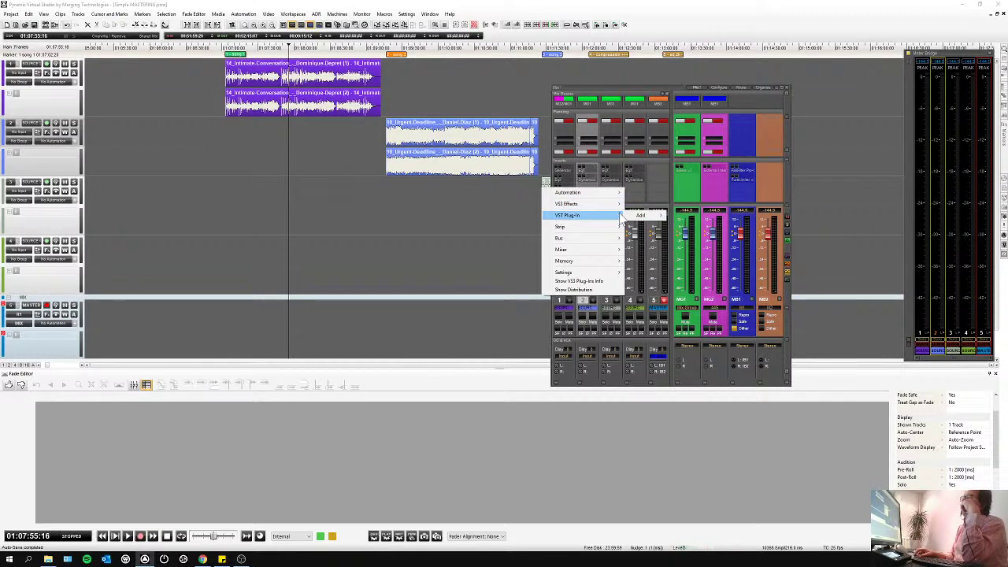
left_click(668, 173)
left_click(648, 175)
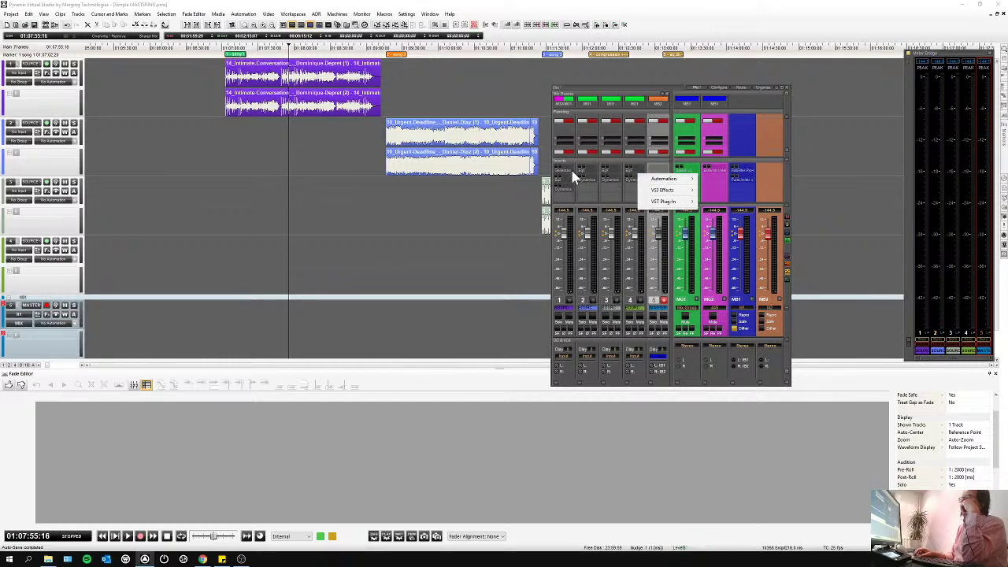
- Enable the Eq insert on mixer strip 1, boost a midrange band and a higher band in EQ-X, and close it
left_click(556, 172)
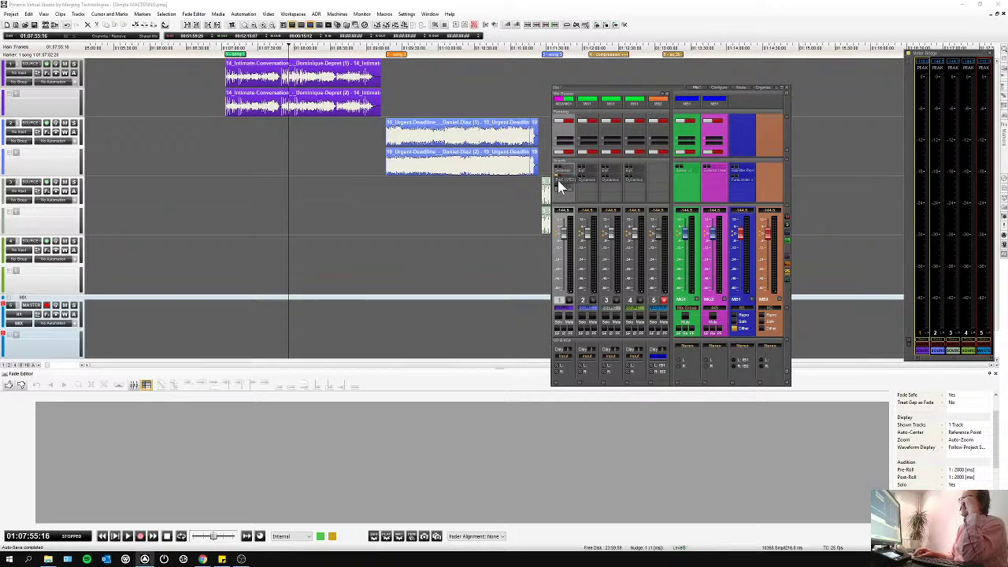
left_click(562, 182)
left_click_drag(599, 169, 244, 166)
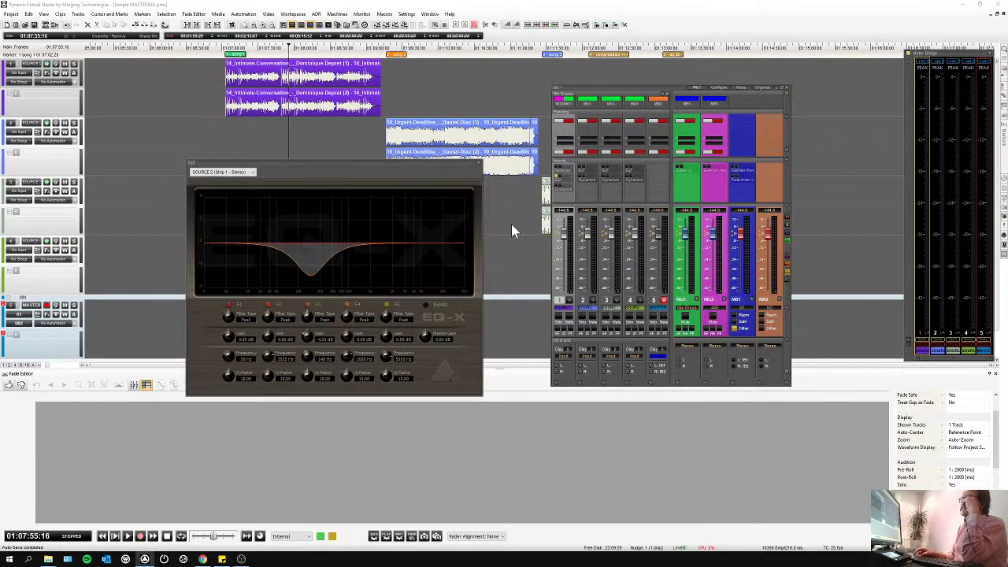
left_click_drag(308, 273, 363, 209)
left_click_drag(390, 240, 423, 214)
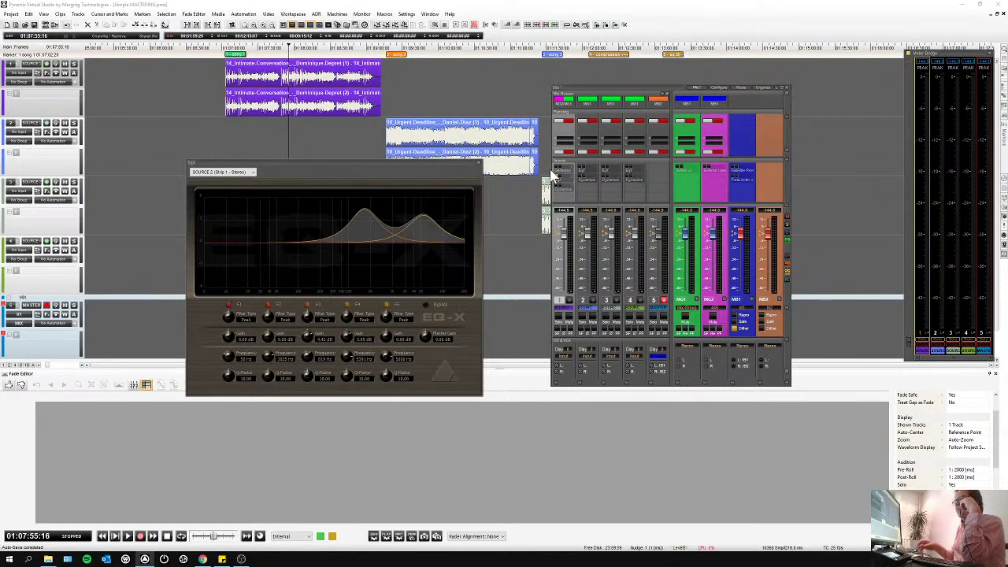
left_click(479, 164)
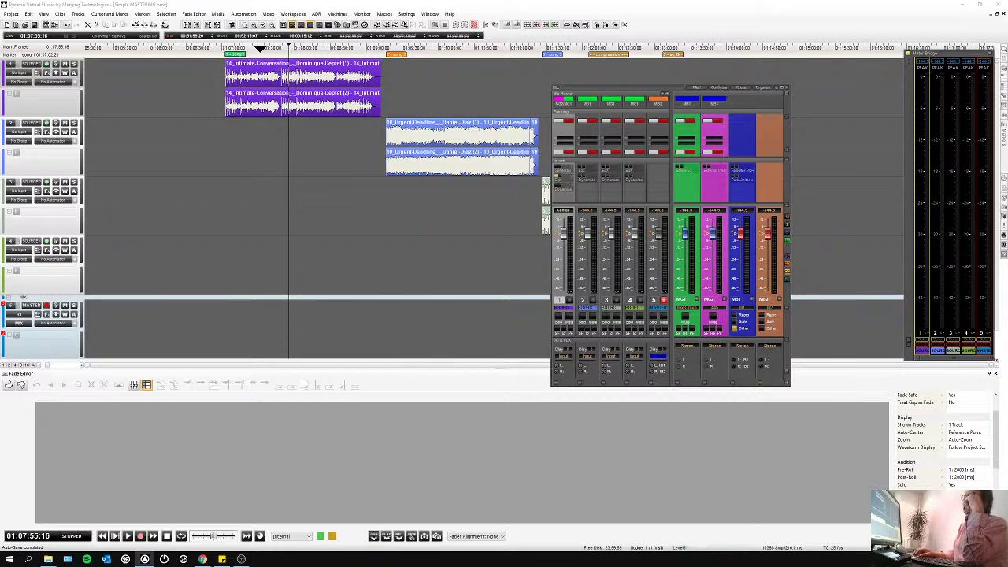
- Play song 1 from about 01:07:28 with the monitor output unmuted, and close the monitor
left_click(255, 47)
key("space")
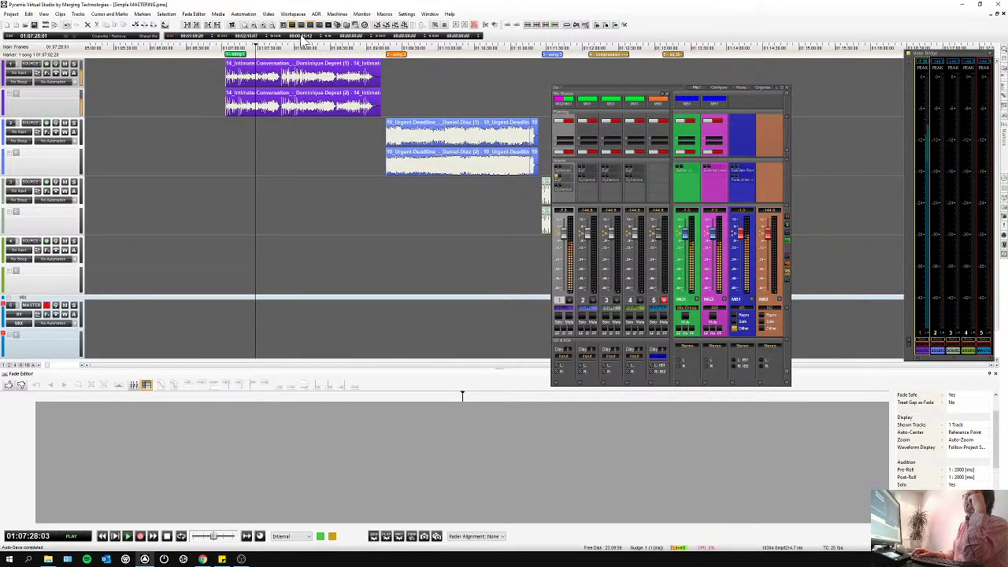
left_click(302, 26)
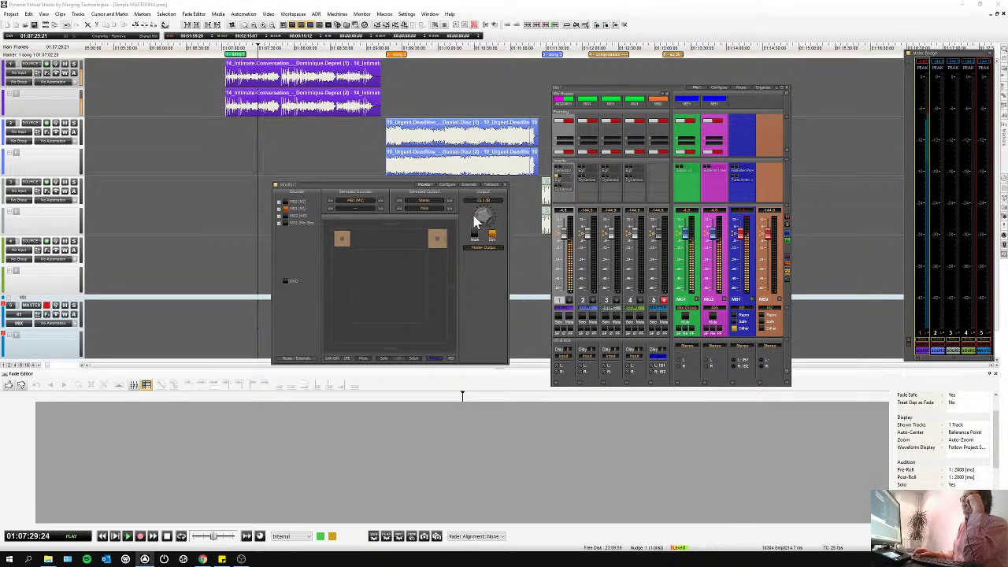
left_click(504, 184)
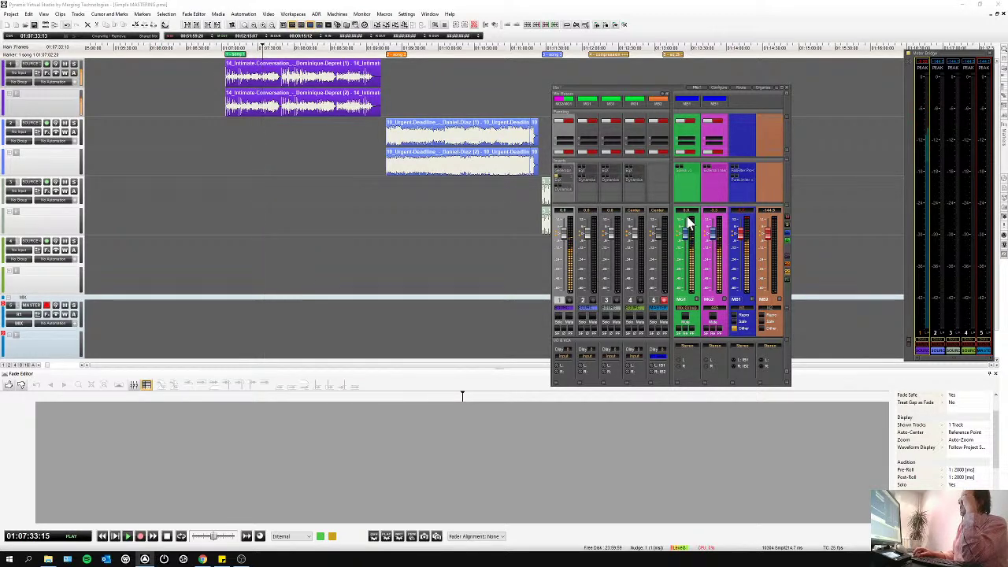
- View the Solera v3 dynamics insert on MG1 during playback, and lower strip 1's fader slightly
double_click(681, 170)
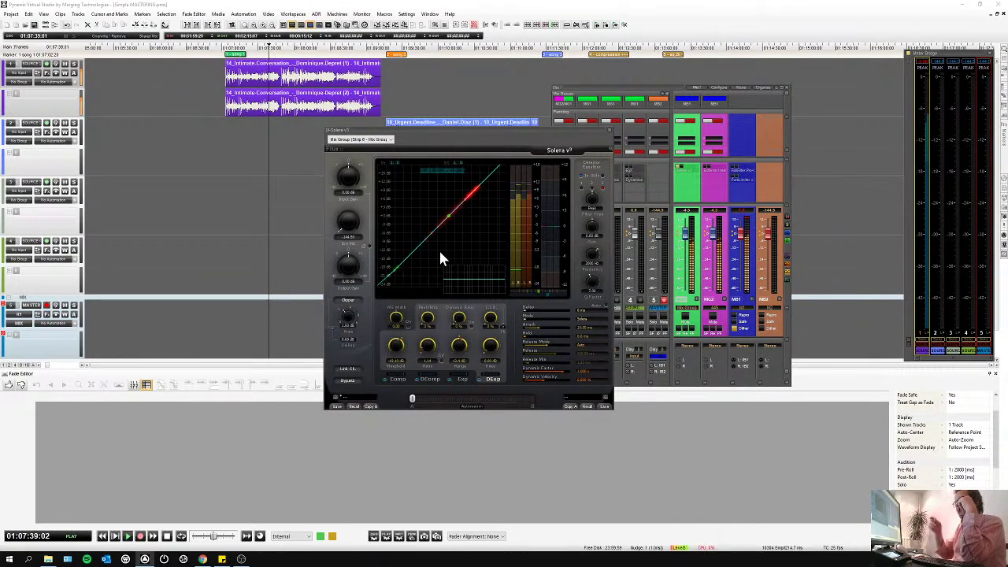
left_click(608, 131)
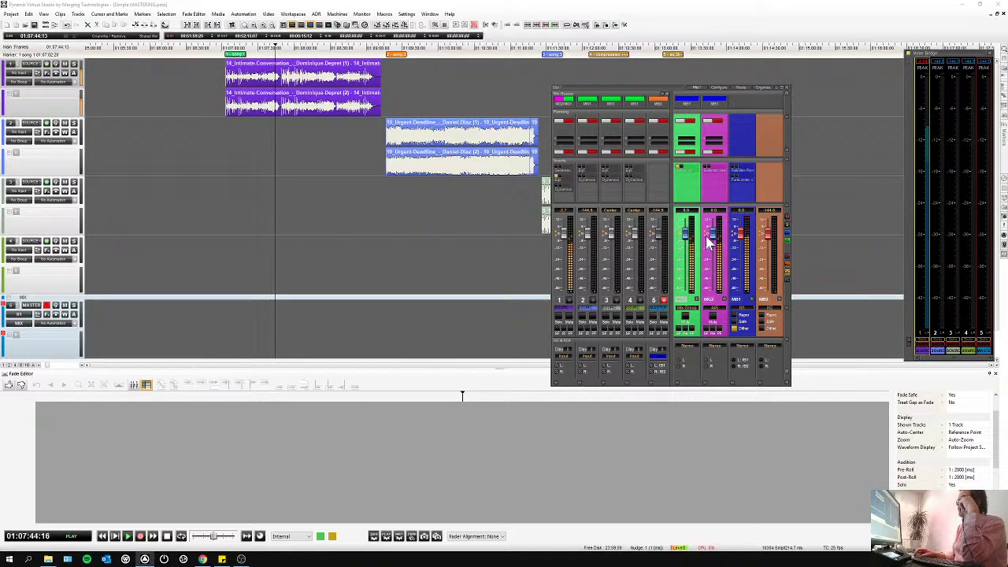
left_click_drag(565, 233, 566, 238)
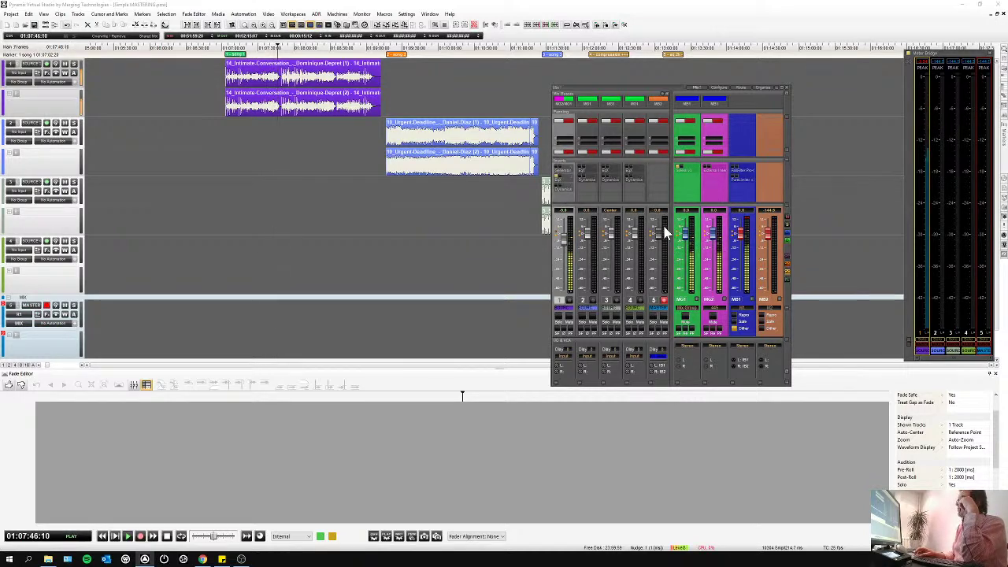
- Enable MB1's limiter and FabFilter Pro-Q 3 inserts, cut a midrange bell band in Pro-Q 3, and point out MG2's external insert
left_click(733, 181)
left_click(733, 179)
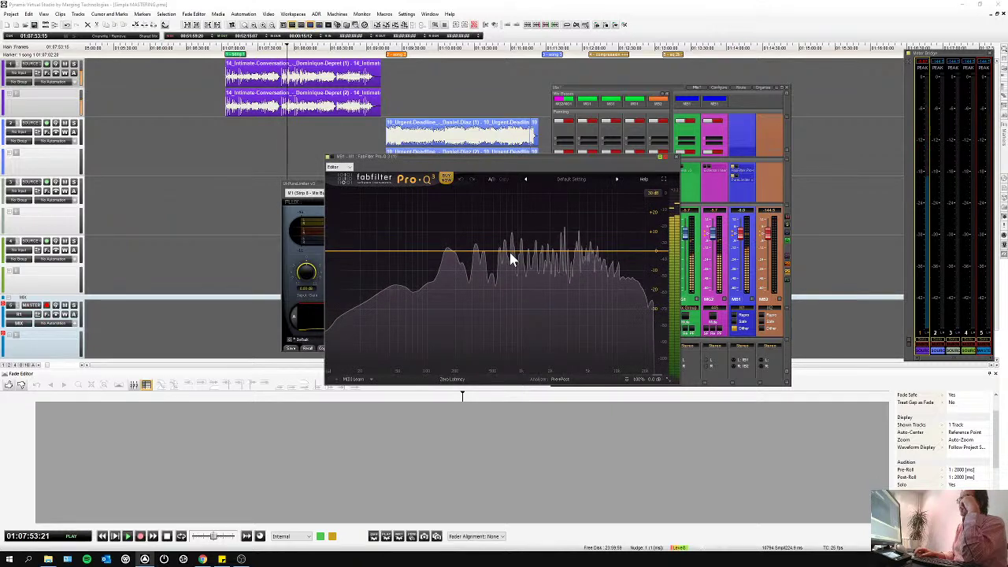
left_click_drag(508, 258, 501, 300)
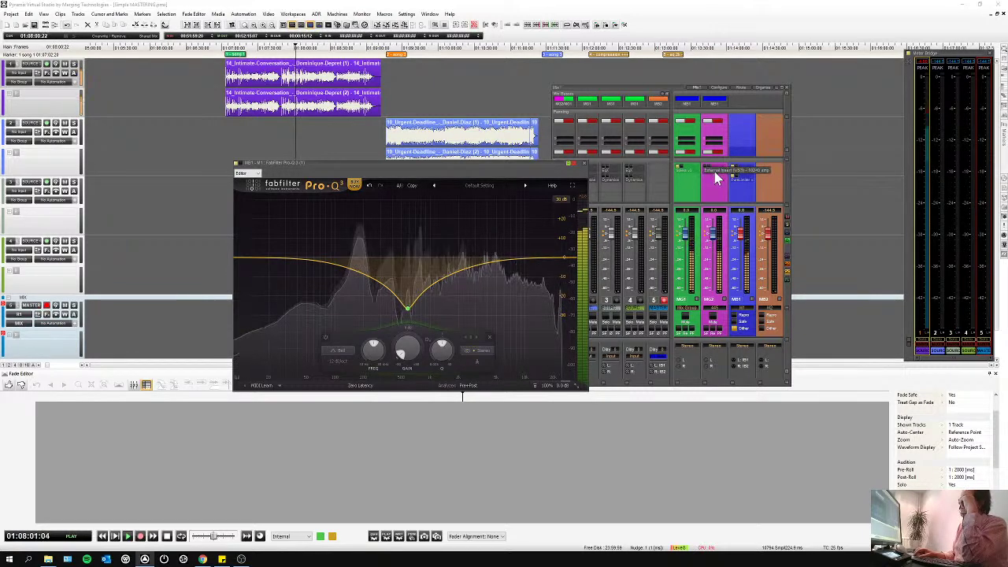
left_click(719, 180)
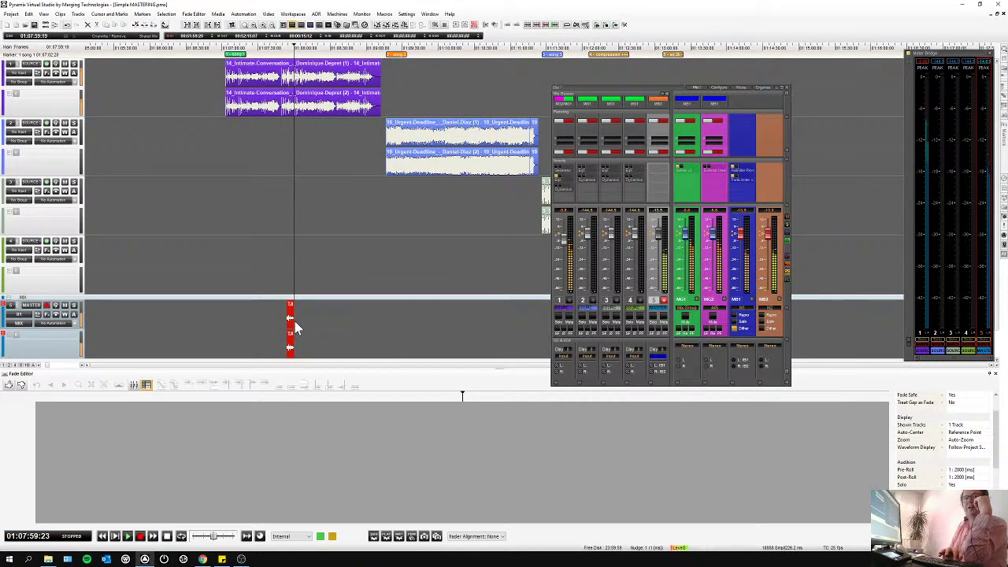
- Stop the recording and delete the short recorded take from the Master track
key("space")
left_click(447, 286)
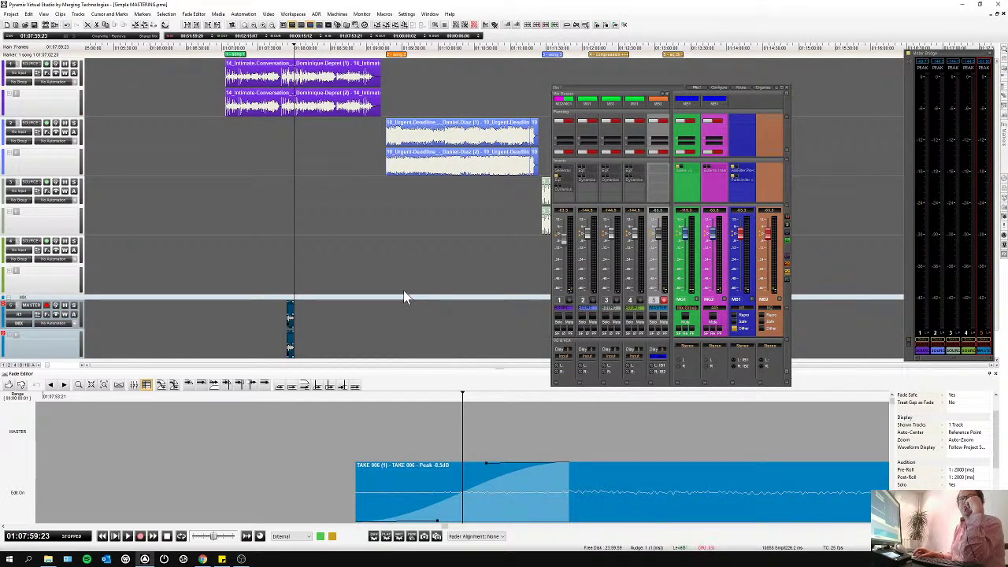
left_click(314, 320)
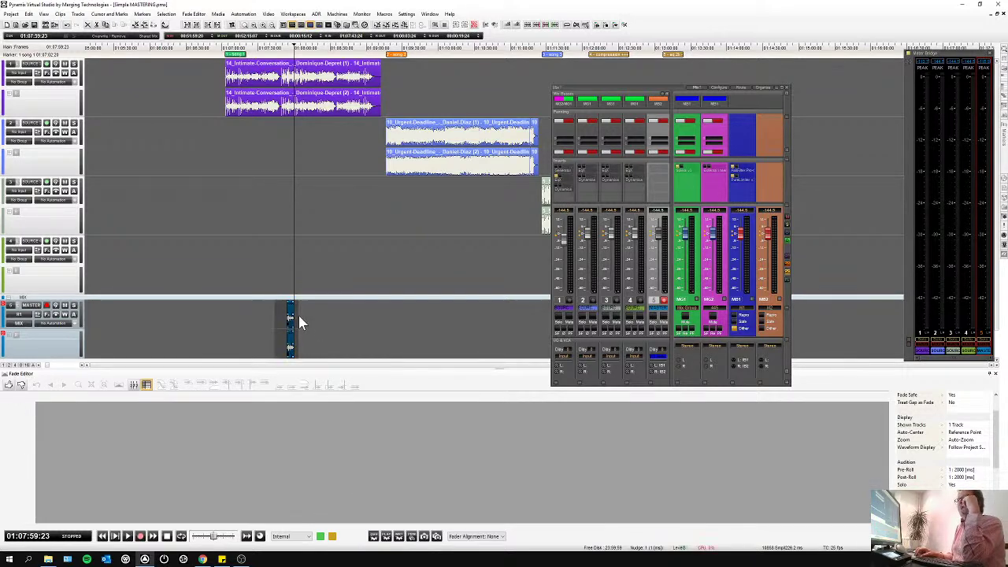
left_click(298, 317)
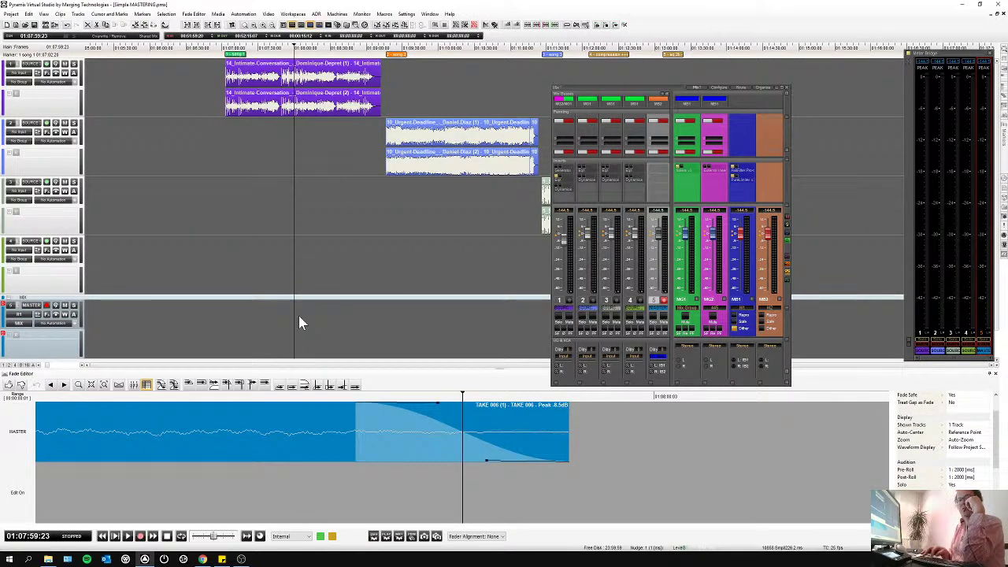
left_click(298, 315)
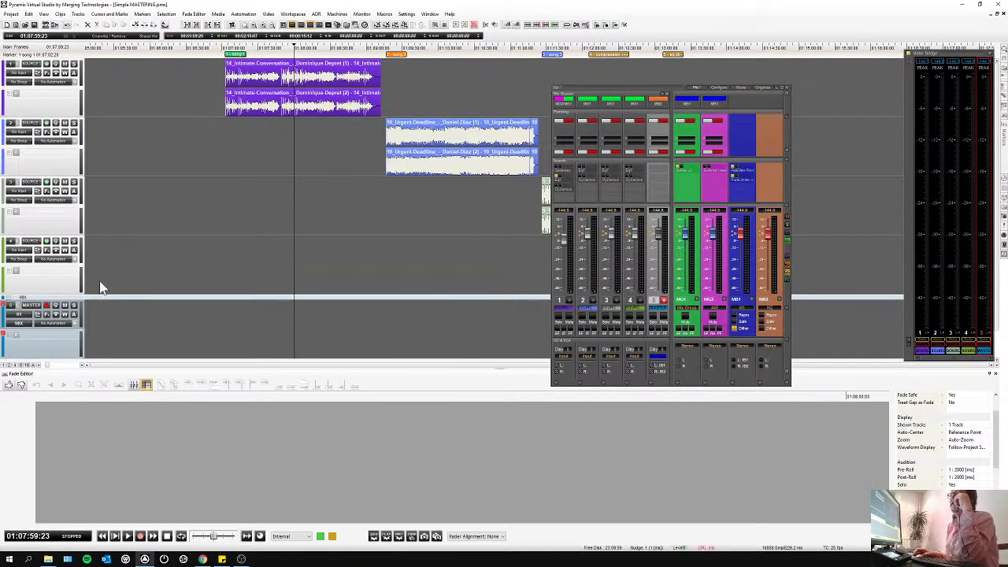
- Move the mixer window clear of the track clips, and play song 1 from about 01:07:39
left_click_drag(592, 95, 701, 81)
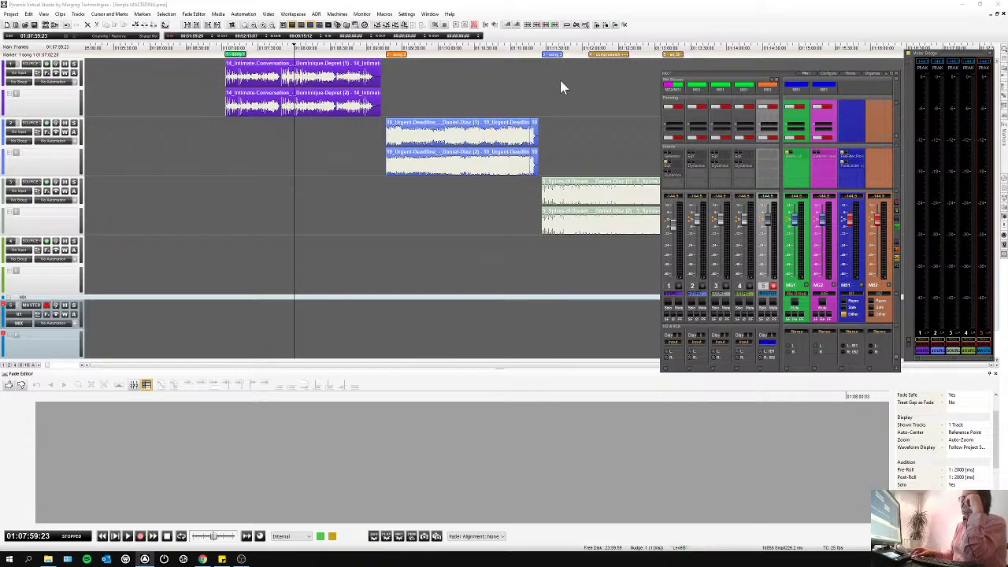
left_click(269, 48)
key("space")
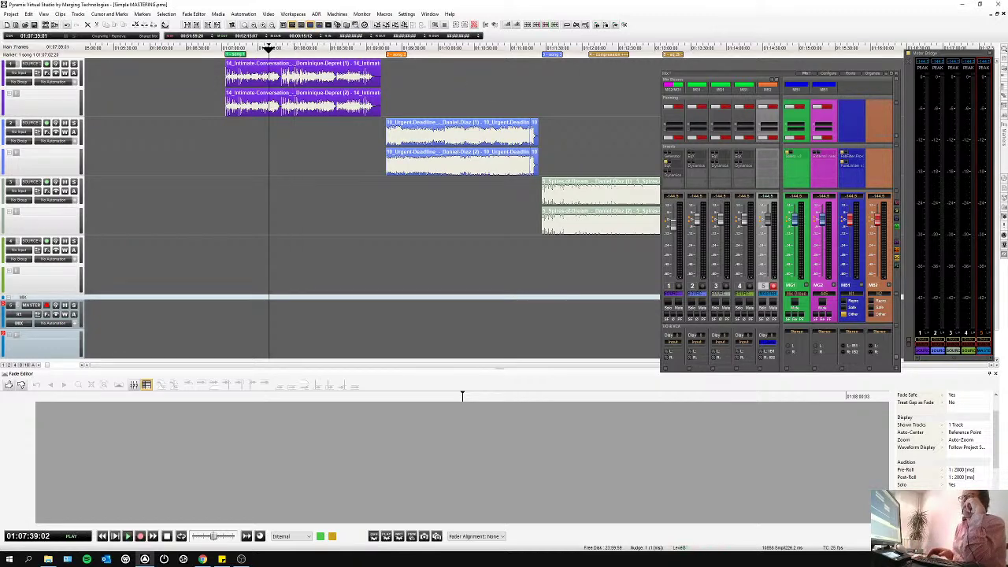
- Open Final Check metering on the MB1 mix bus, take a brief loudness measurement, and view the metering setup
left_click(321, 28)
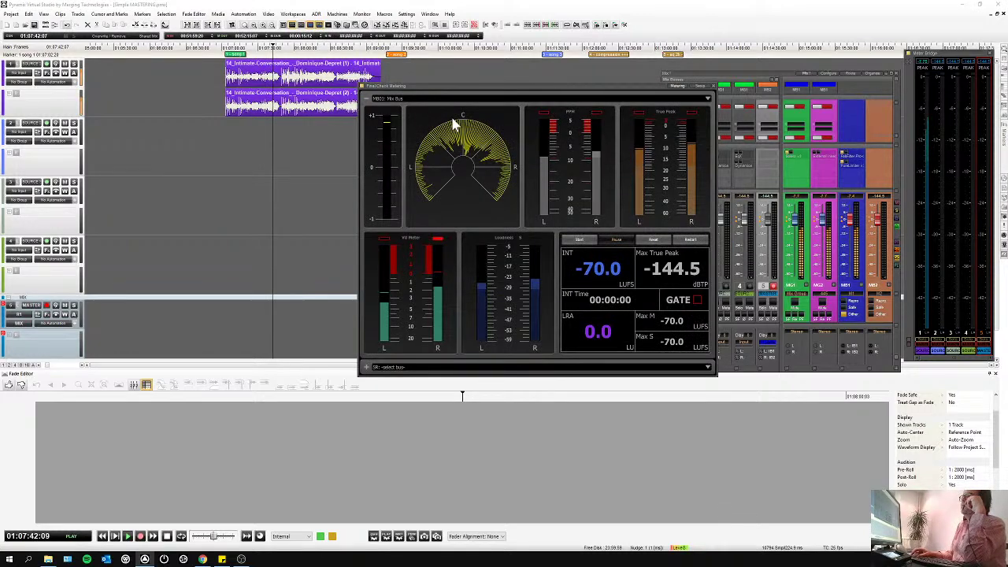
left_click_drag(448, 89, 390, 102)
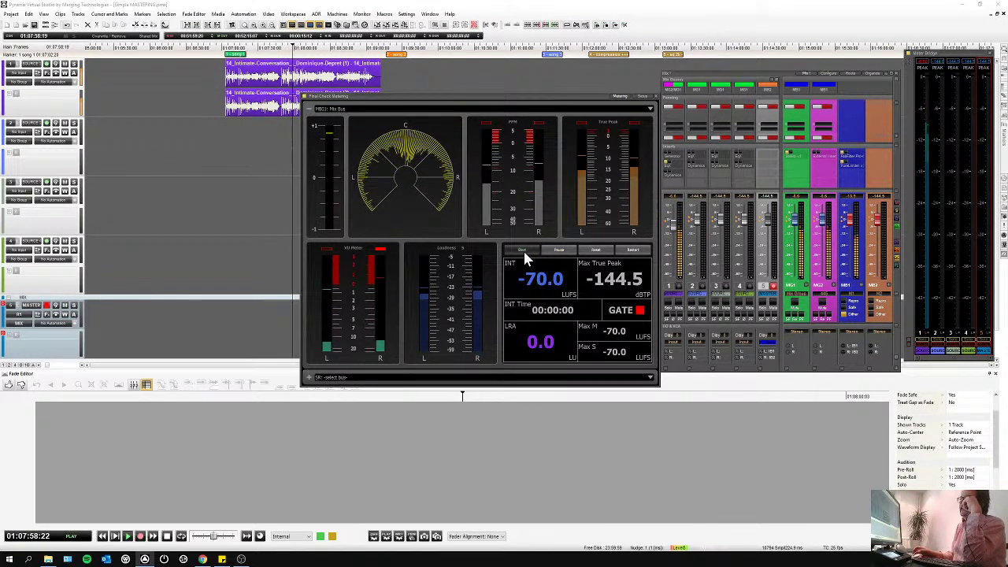
left_click(551, 251)
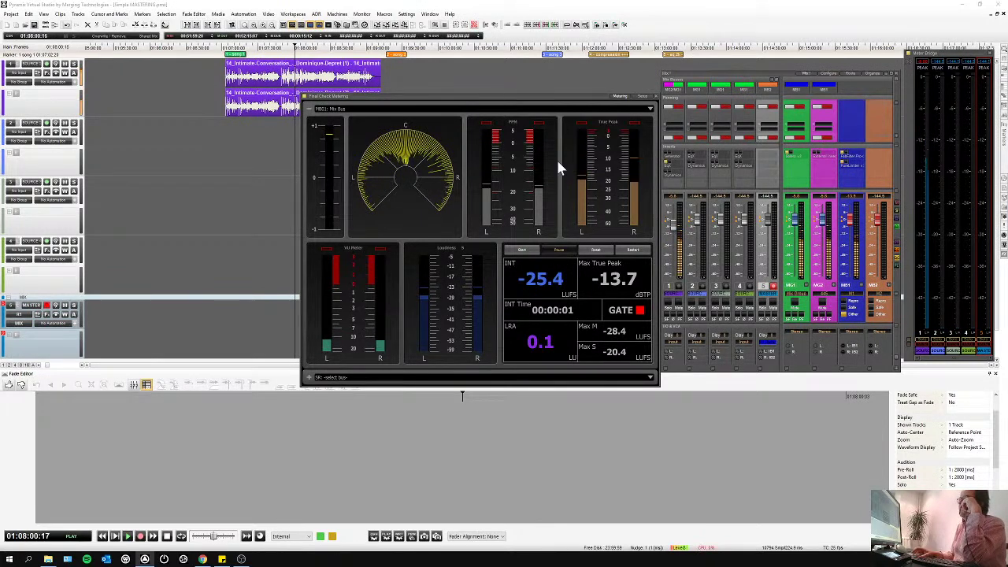
left_click(643, 96)
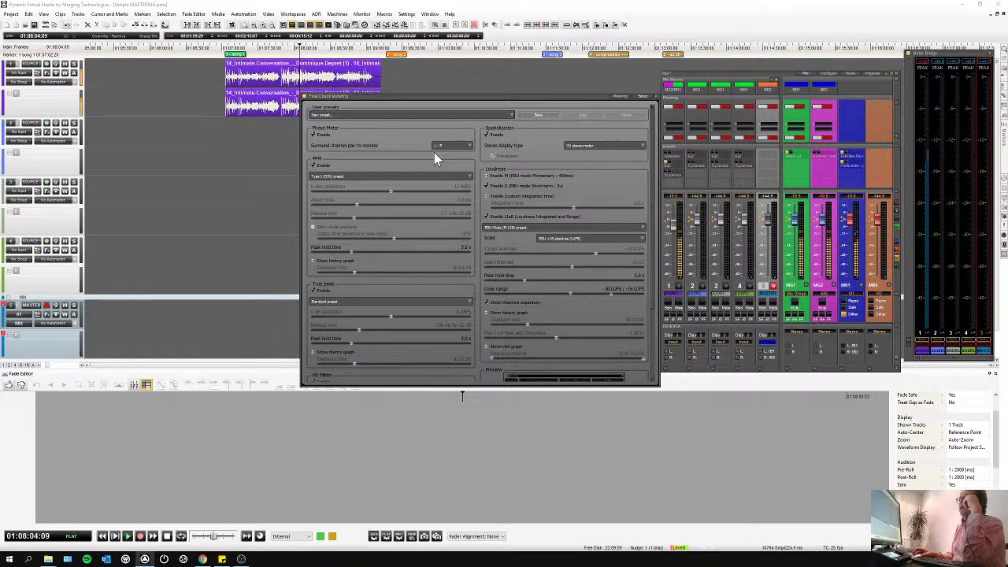
- Disable the PPM, all loudness measurements and the spatialization display in the Final Check metering setup
left_click(312, 165)
left_click(486, 187)
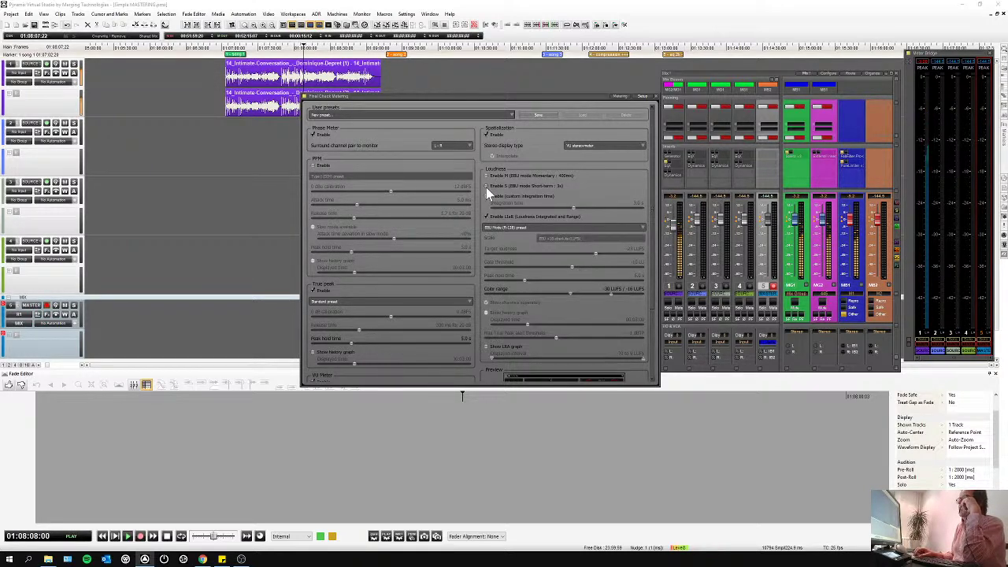
left_click(487, 218)
scroll(487, 215, "down", 2)
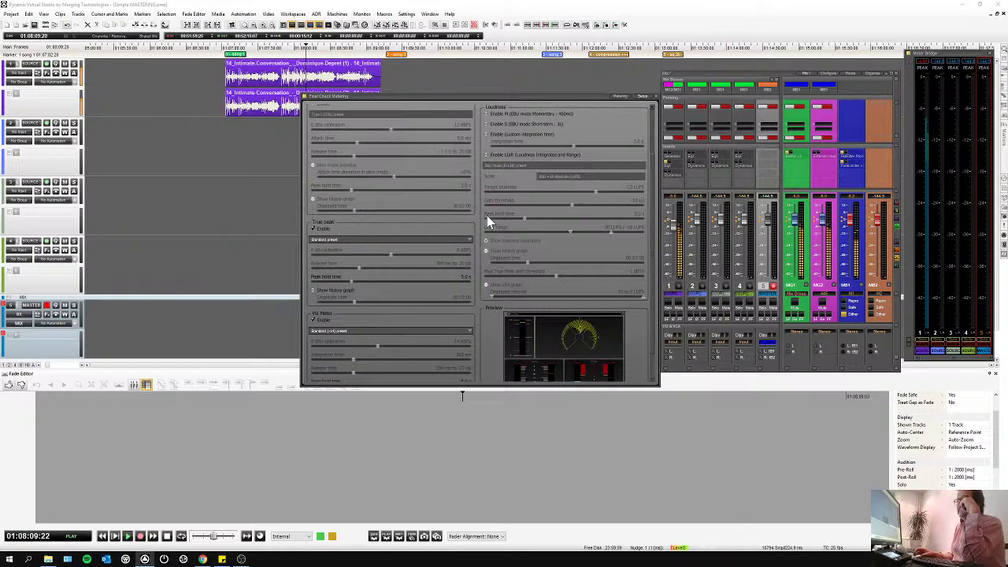
left_click_drag(651, 164, 648, 264)
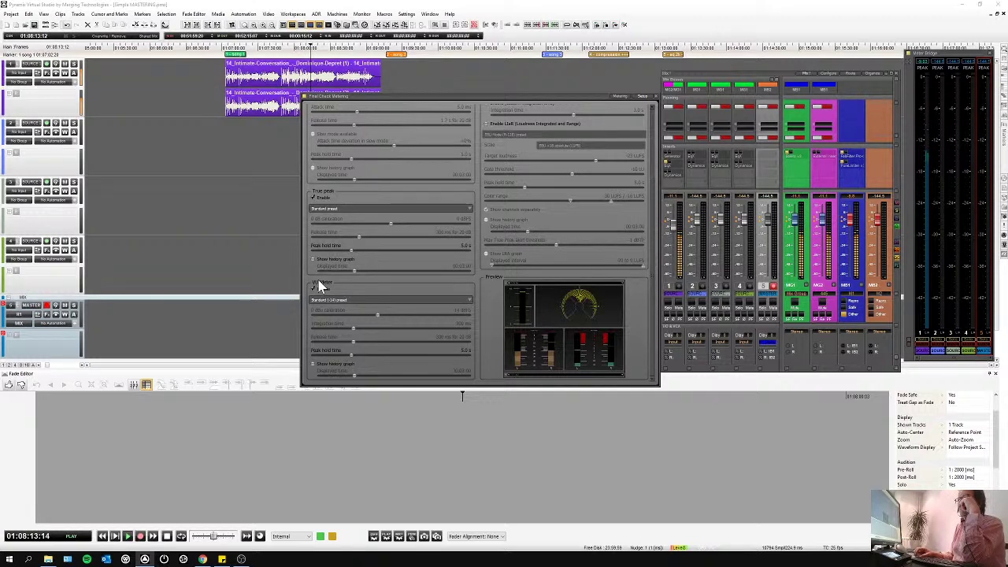
left_click(653, 207)
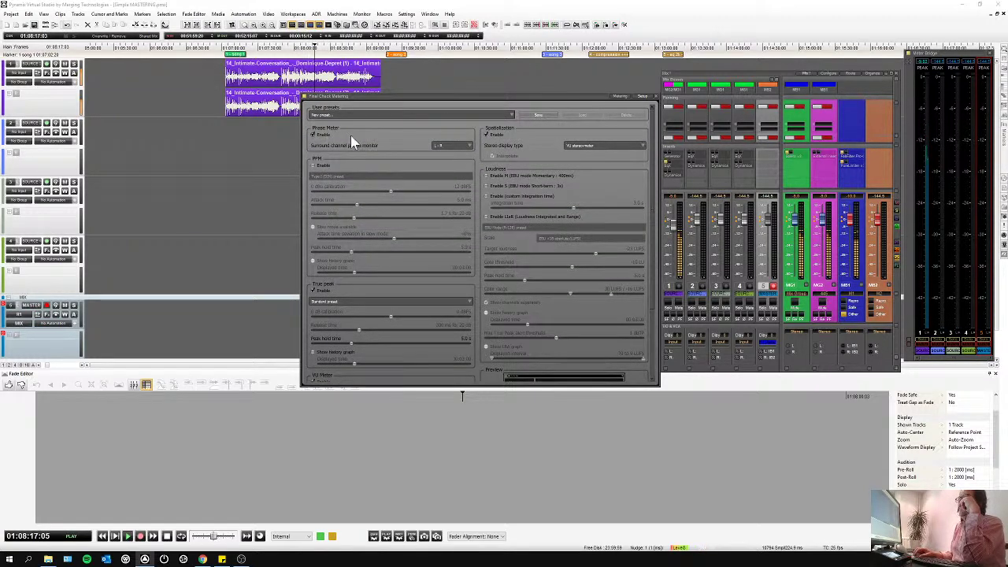
left_click(485, 134)
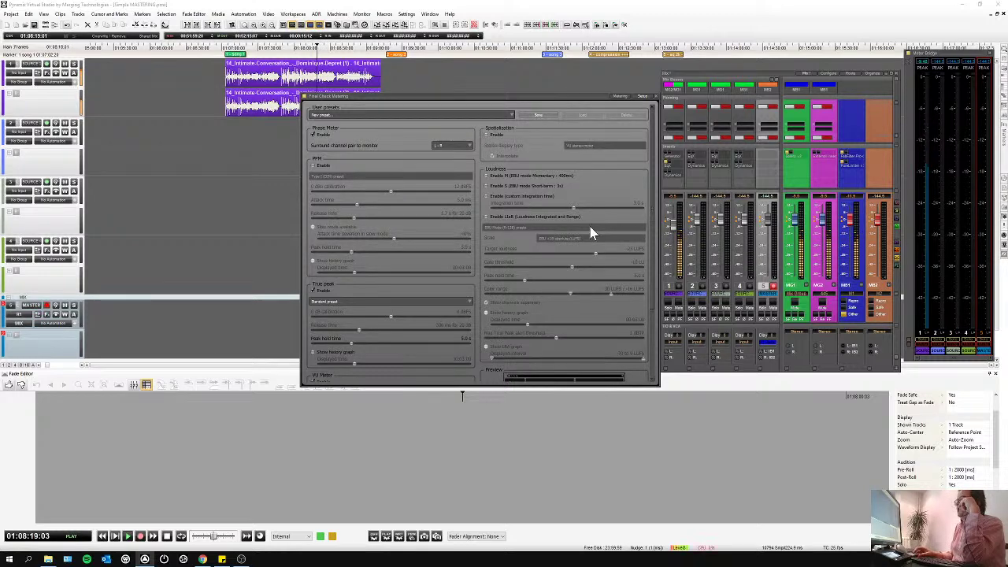
- Check the phase, true peak and VU meters on the mix bus, stop playback, and close Final Check metering
left_click(619, 96)
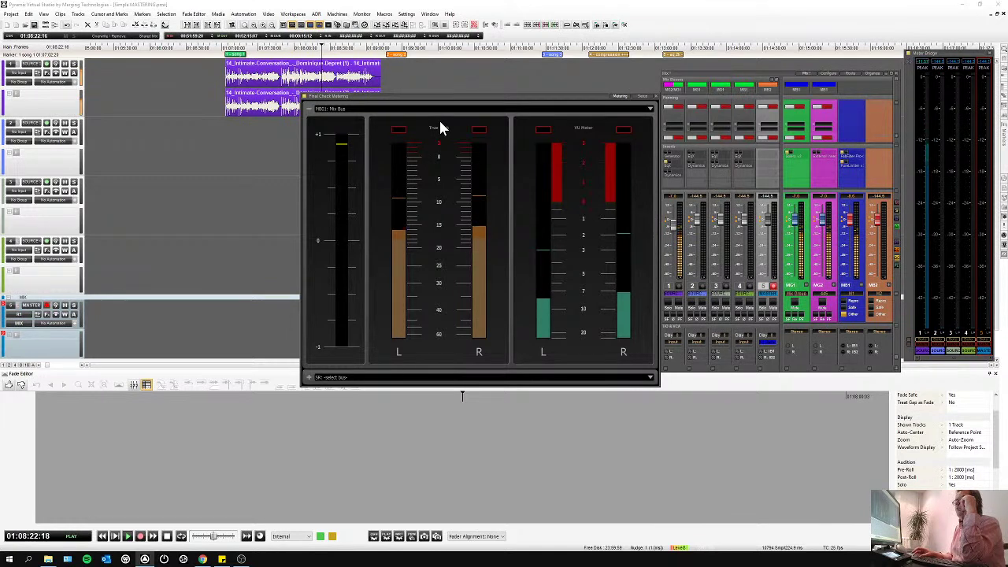
key("space")
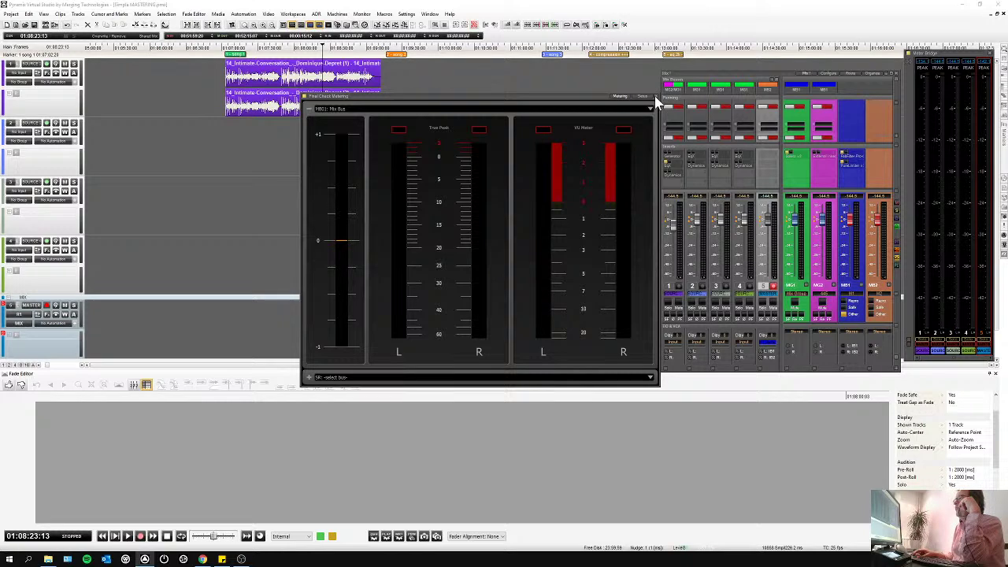
left_click(656, 98)
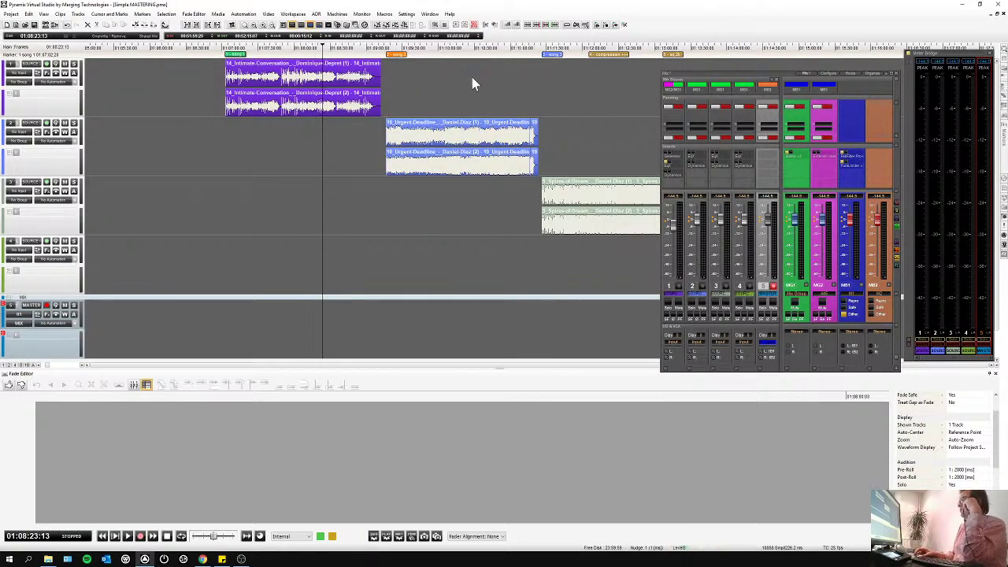
- Play song 2 from about 01:10:30 and close the mixer window to uncover the full timeline
left_click(474, 49)
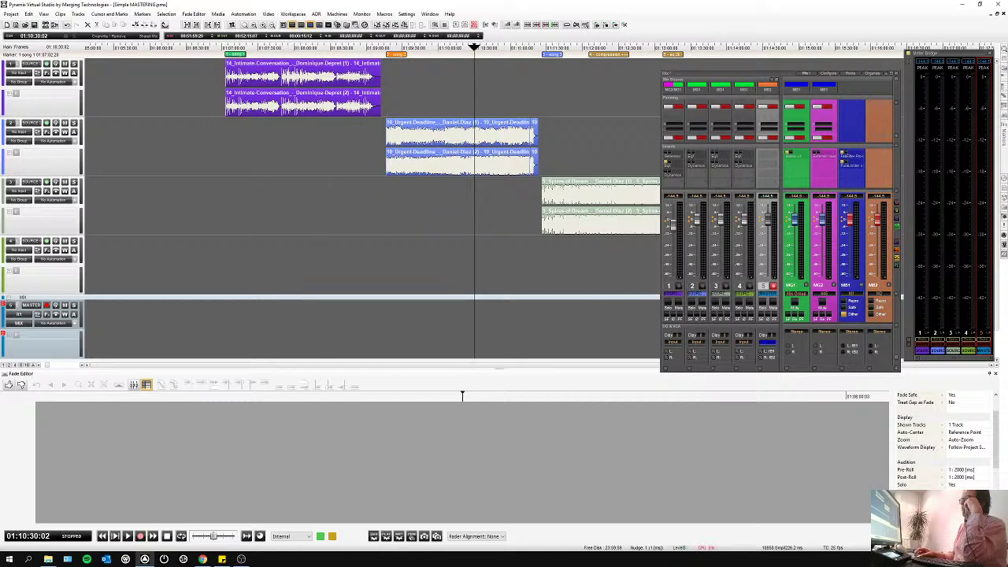
key("space")
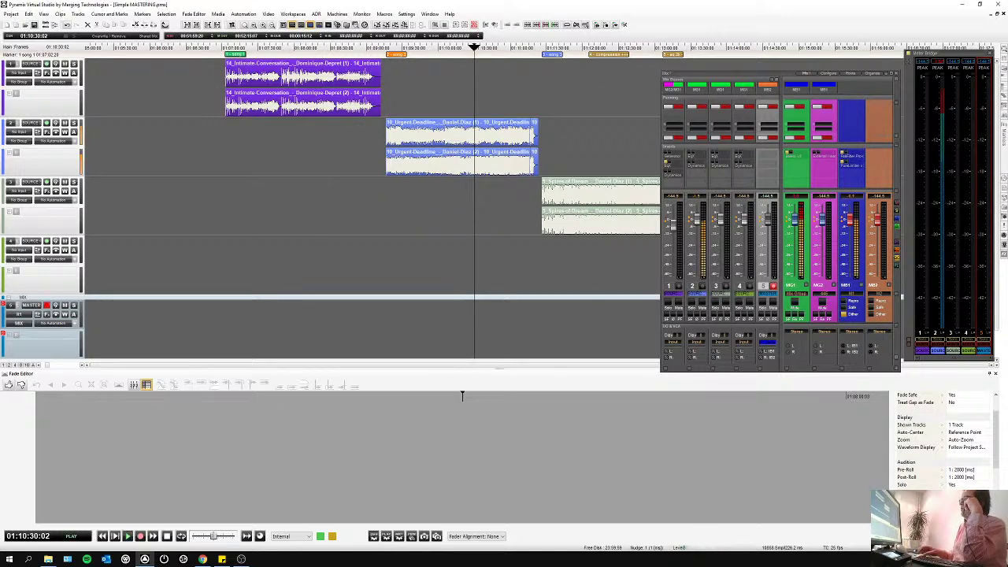
left_click(895, 72)
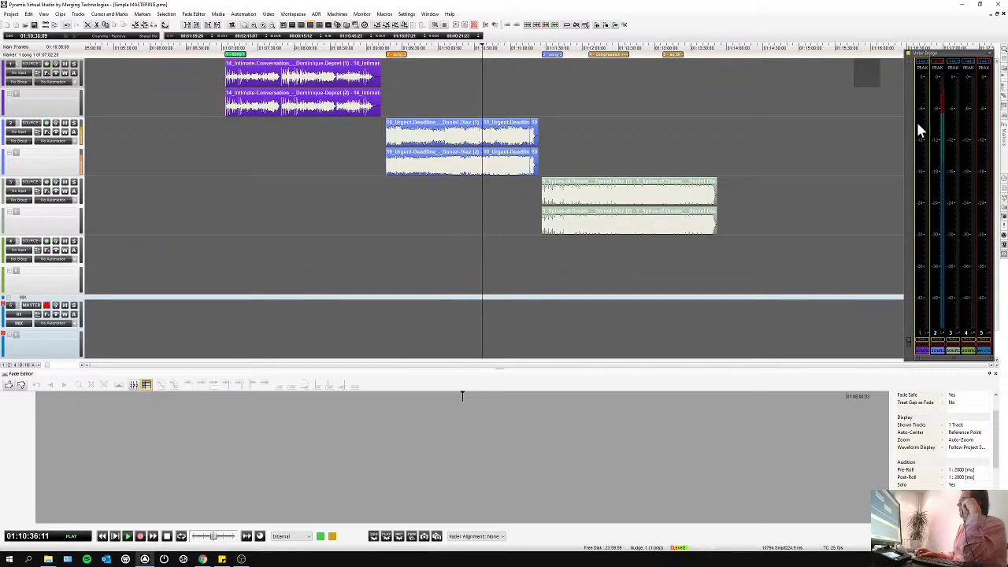
- Place the playback cursor in song 3 at about 01:11:50, song 2 at 01:10:14, and song 1 at 01:08:04
left_click(568, 49)
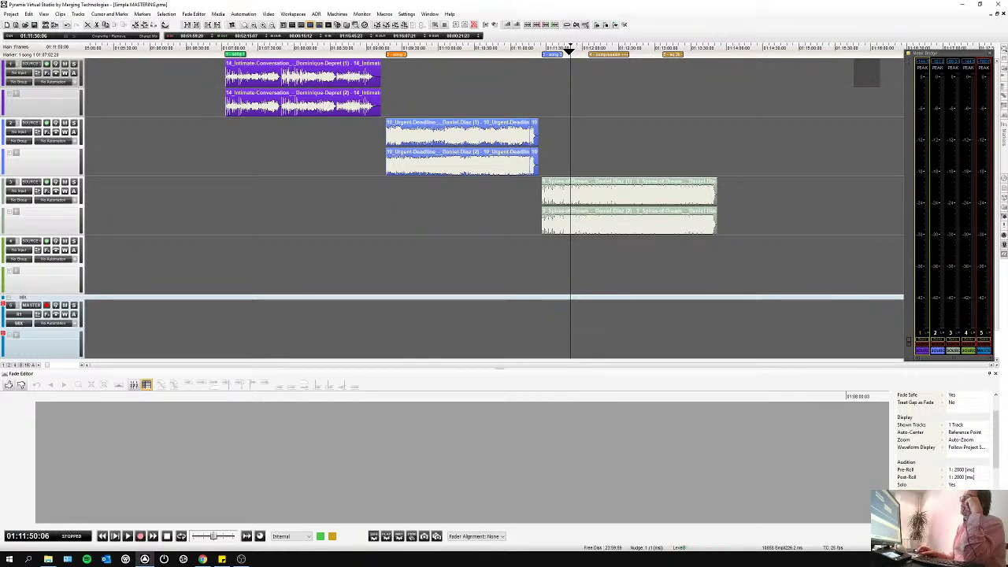
left_click(455, 47)
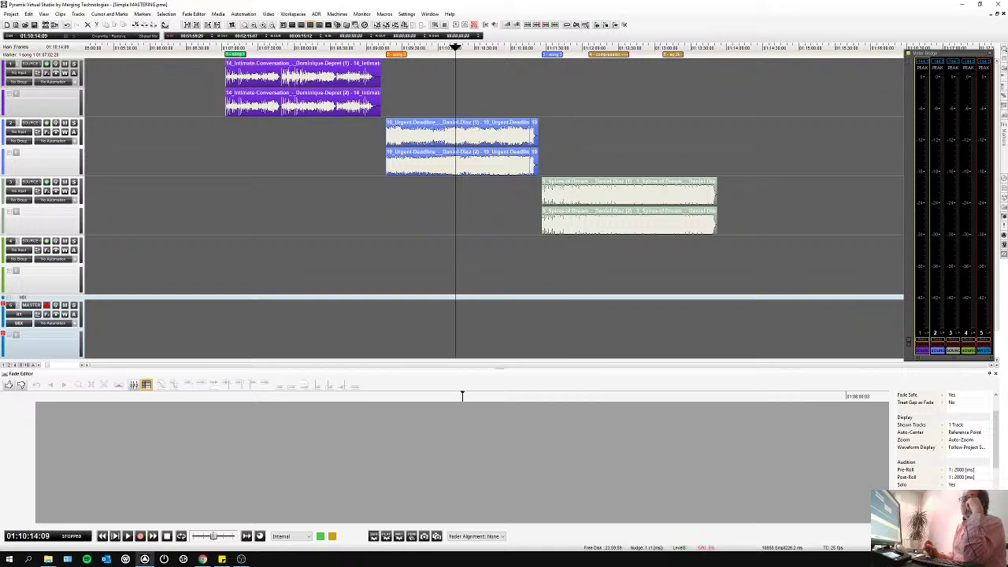
left_click(300, 48)
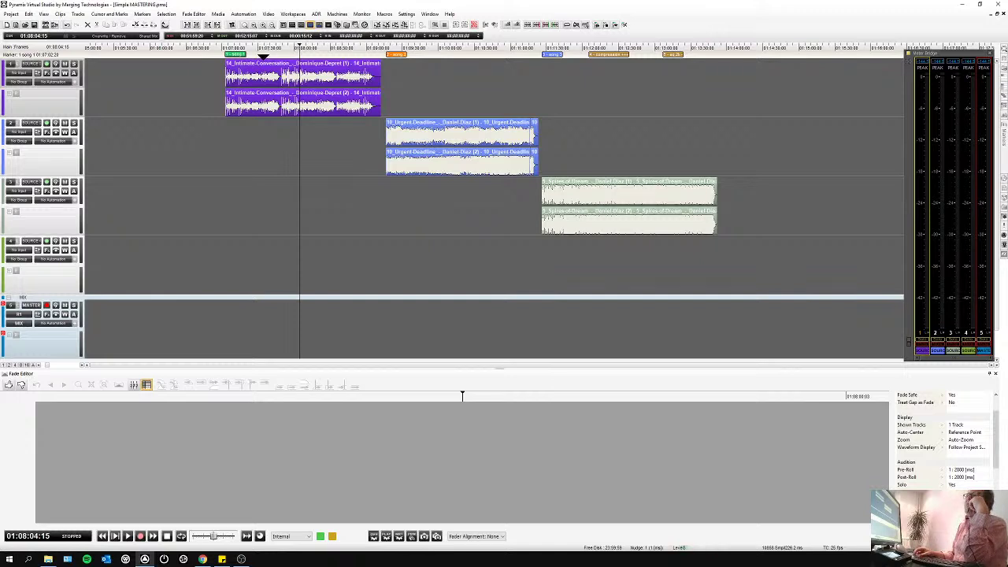
- Set up a Mix Down of the selected song 1 clips with a placeholder name, and view the available media formats
left_click(267, 75)
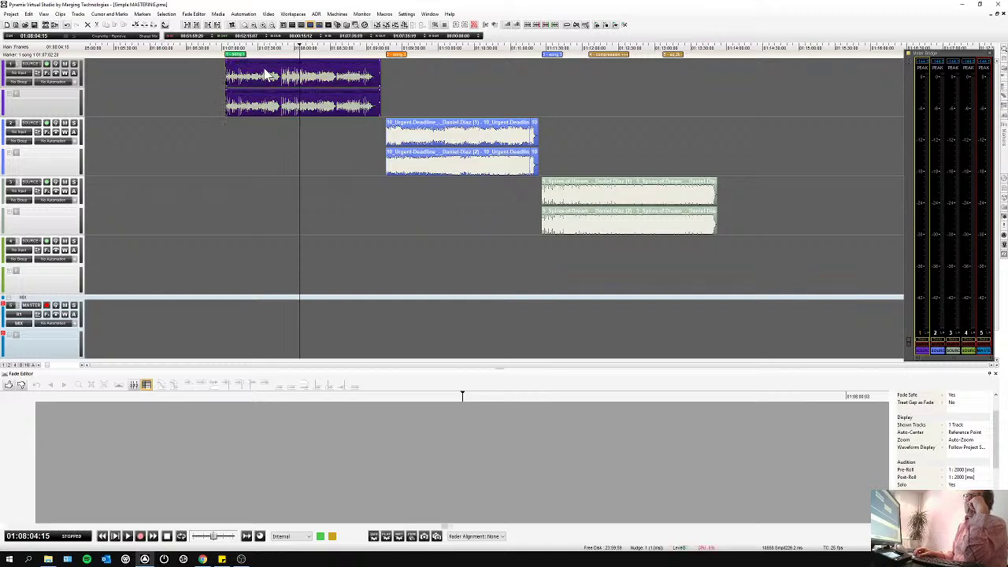
left_click(11, 15)
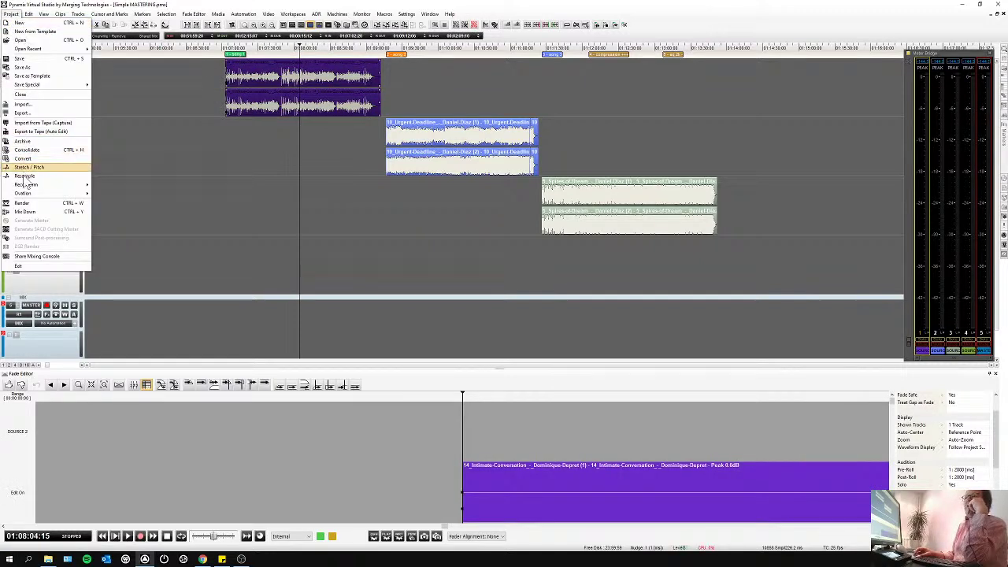
left_click(26, 213)
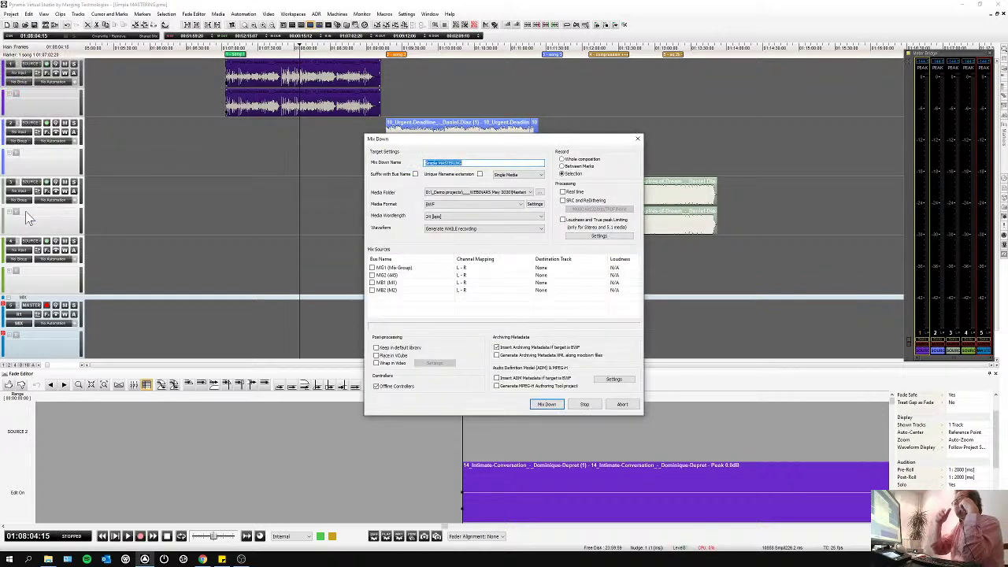
type("dsds")
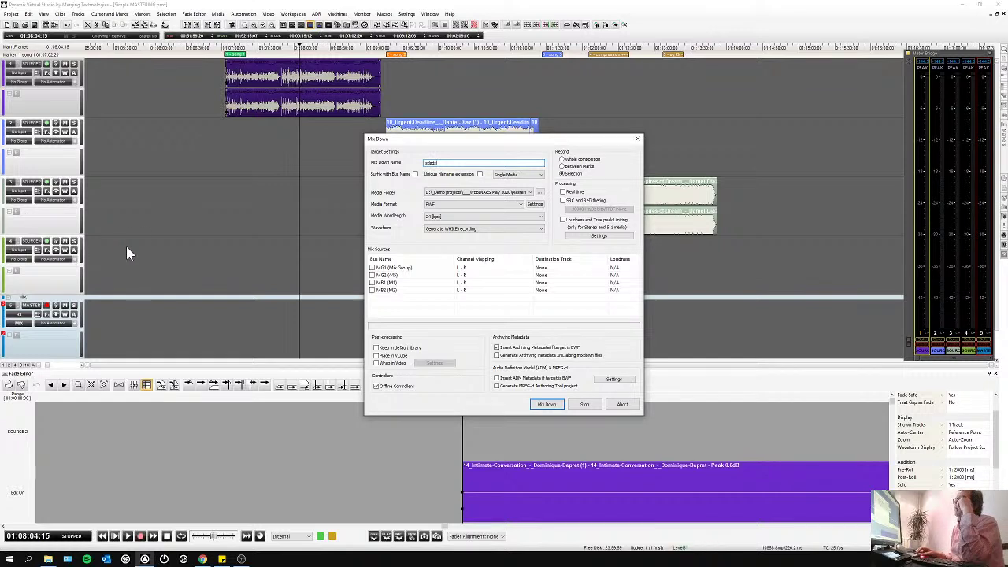
left_click(473, 204)
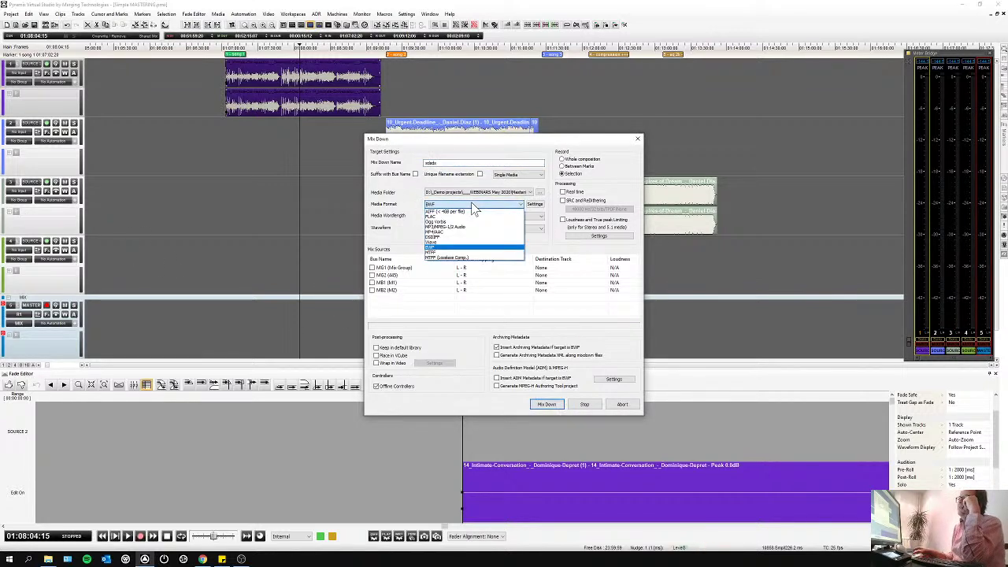
left_click(465, 148)
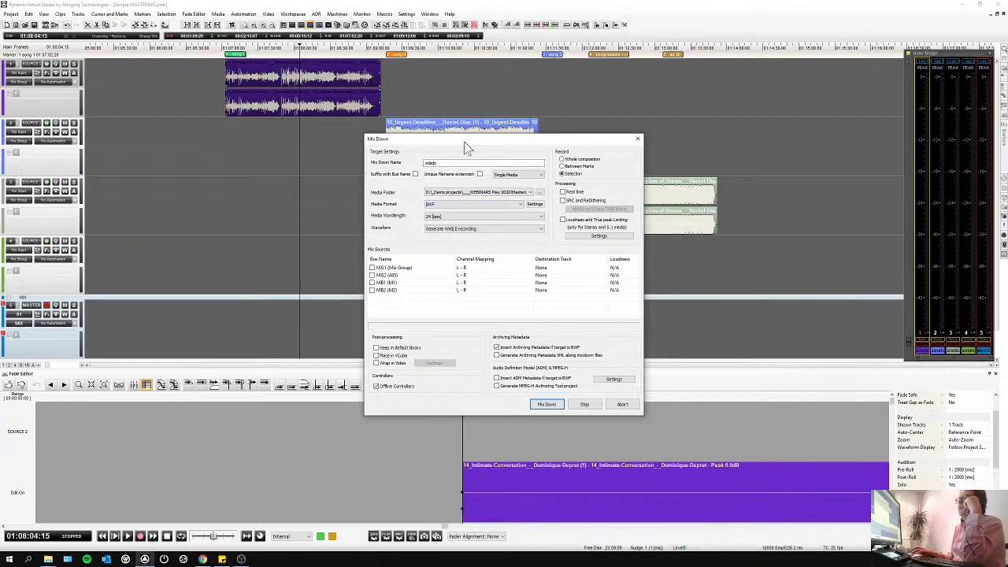
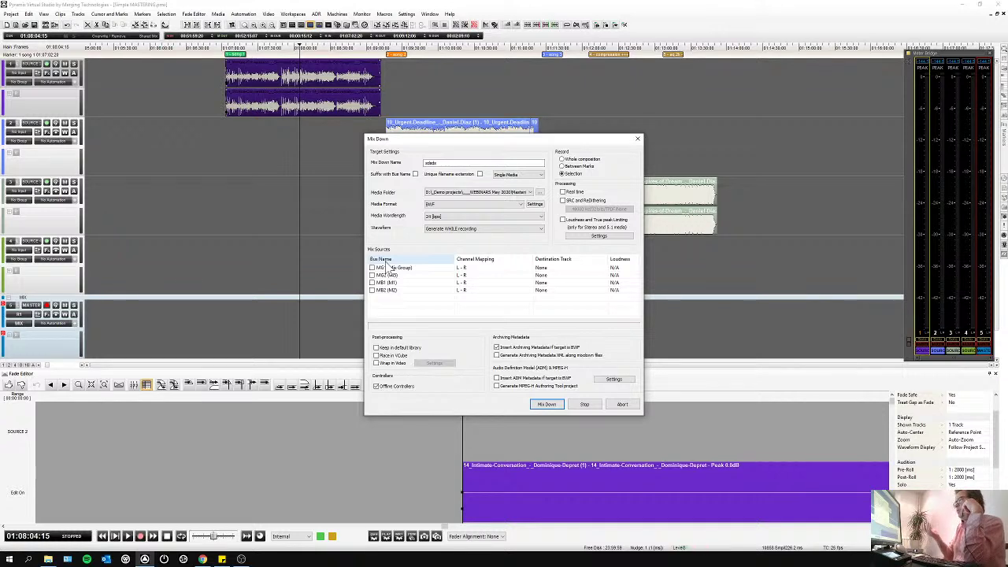
- Choose MG1 and MG2 as mix sources with one file per bus/stem, and close the Mix Down settings without rendering
left_click(564, 200)
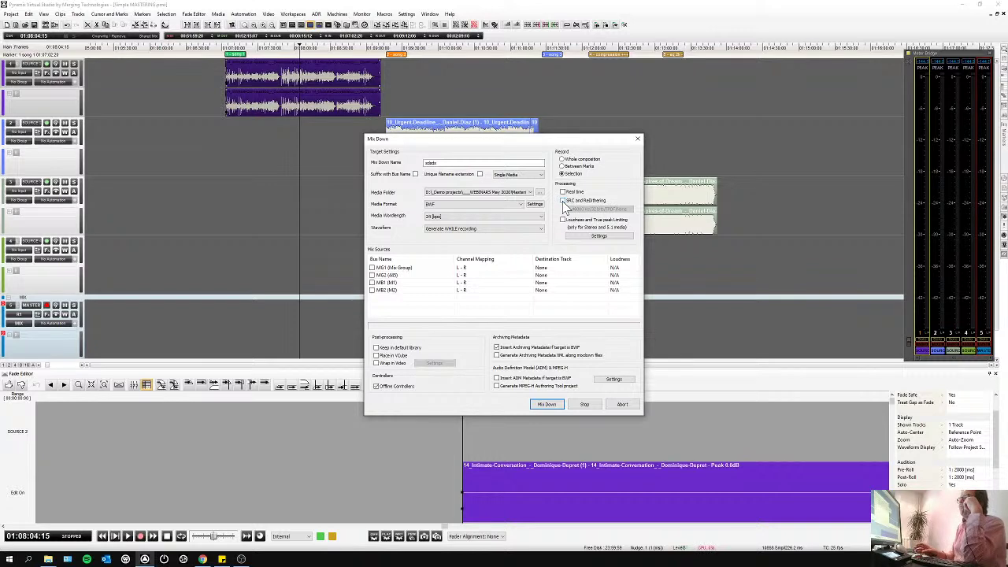
left_click(504, 216)
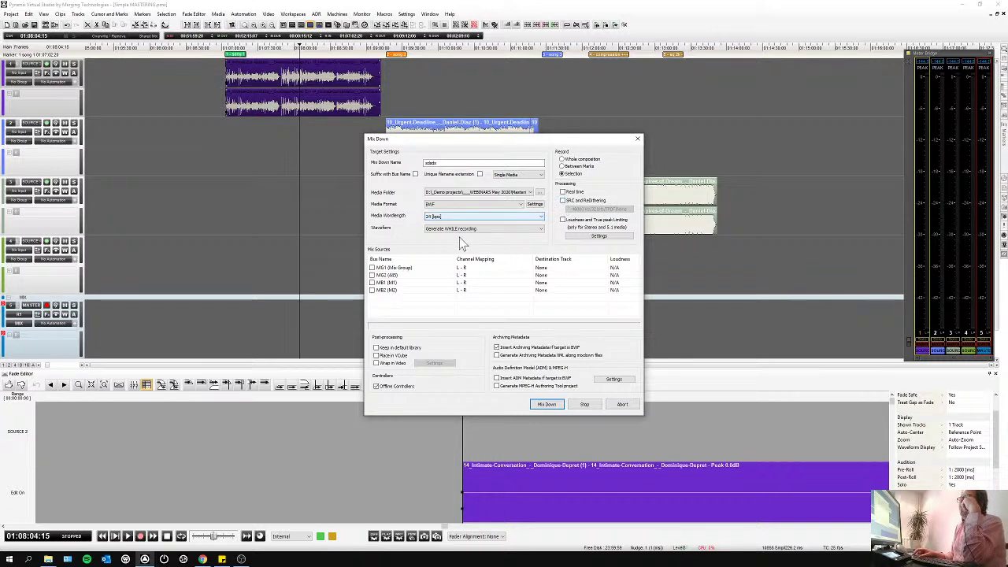
left_click(371, 268)
left_click(371, 275)
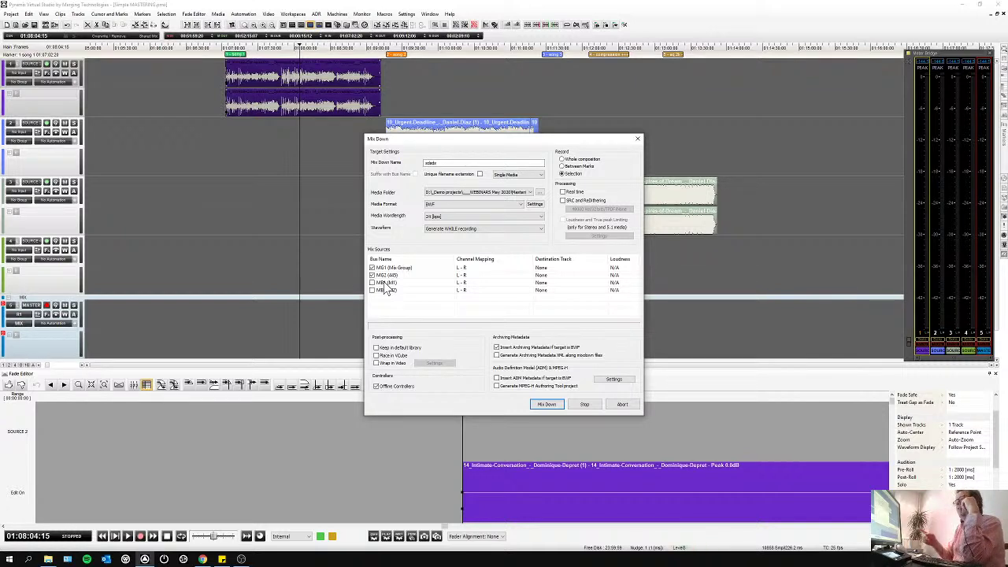
left_click(539, 175)
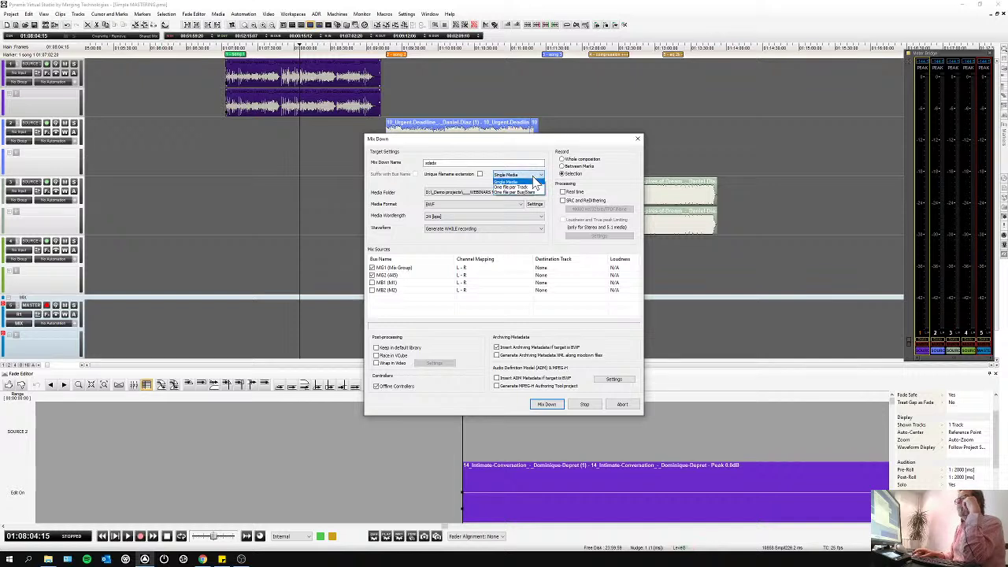
left_click(530, 193)
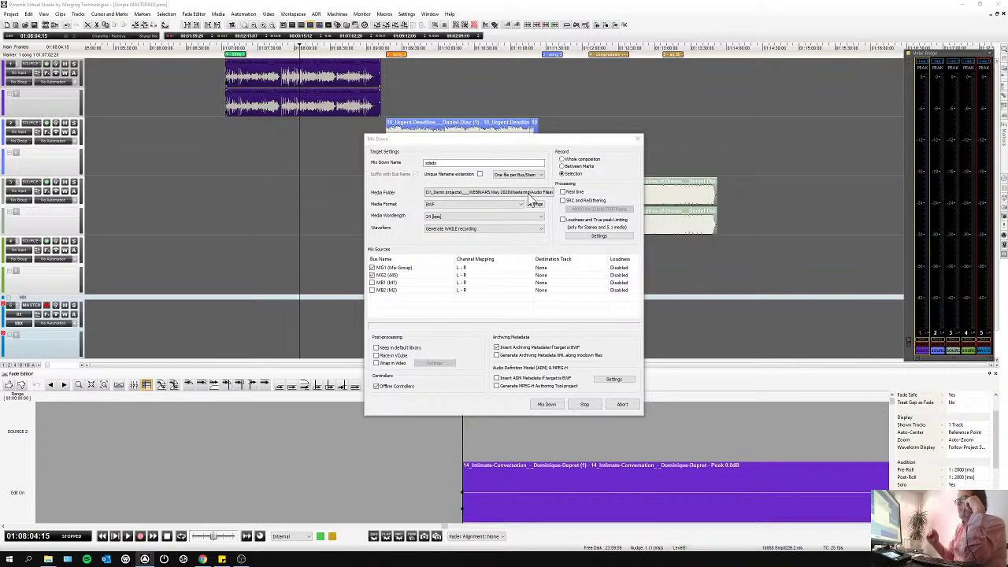
left_click(573, 179)
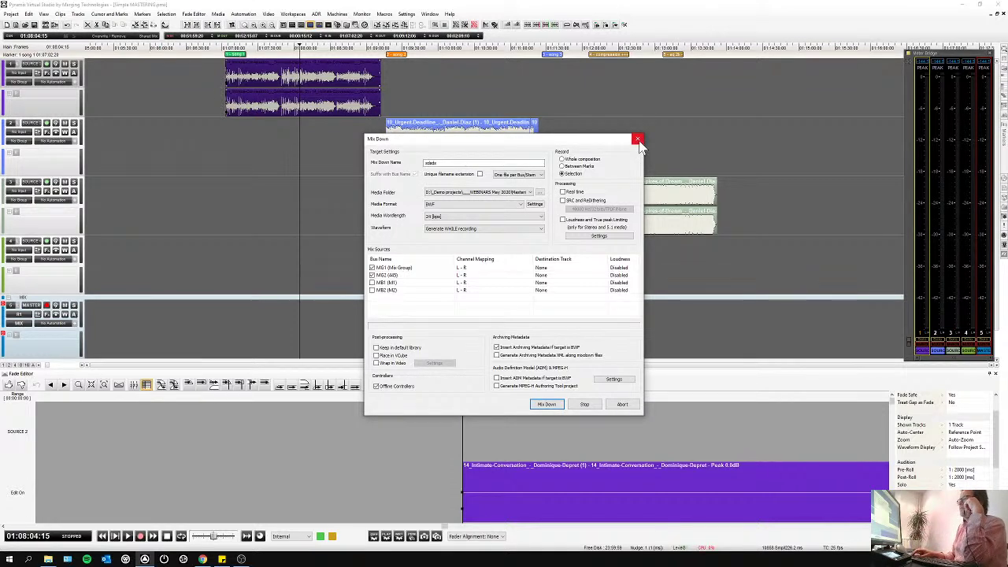
left_click(639, 141)
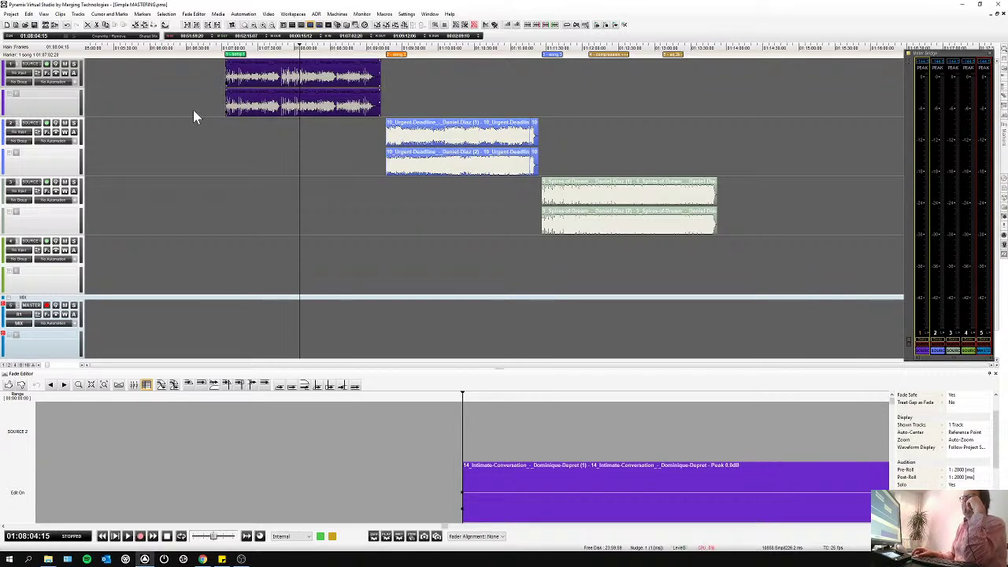
- Deselect the song 1 clips, and open the Markers list and keep it docked beside the timeline
left_click(151, 95)
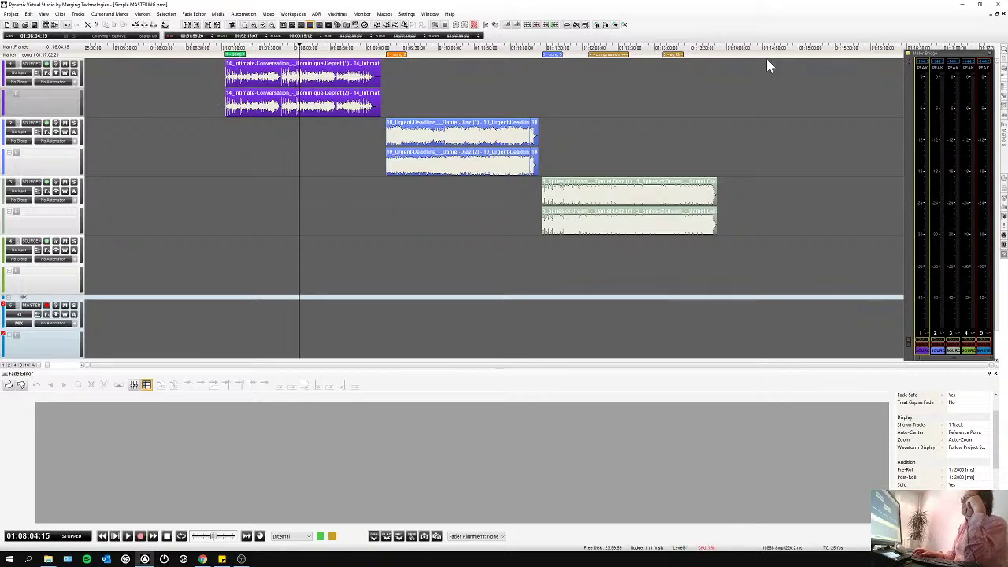
left_click(1004, 139)
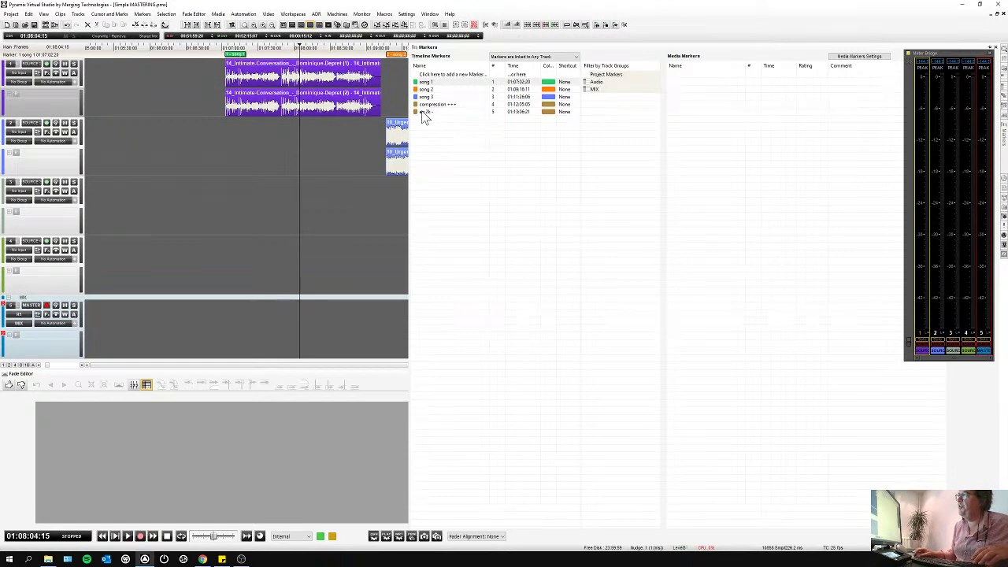
key("ctrl+a")
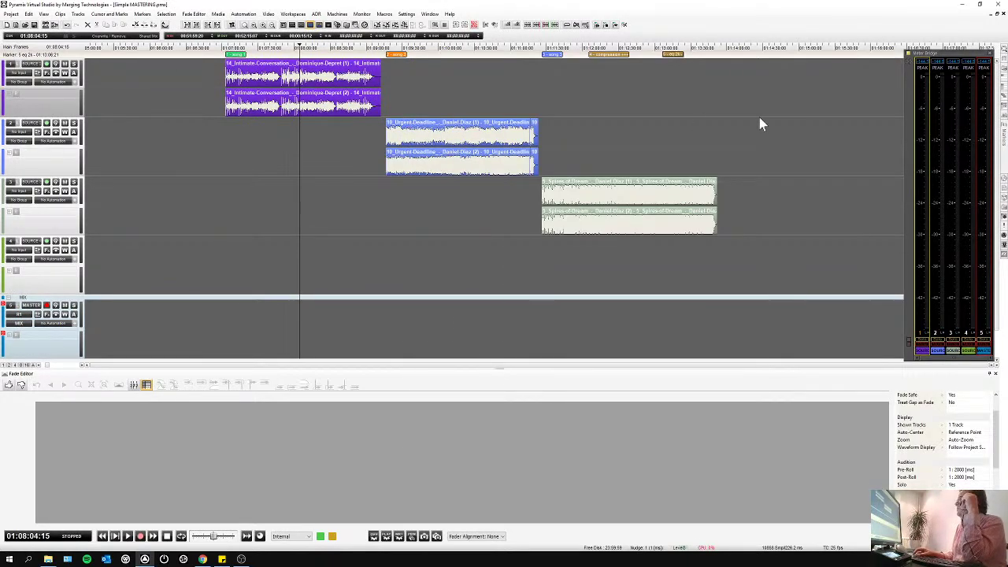
mouse_move(1003, 154)
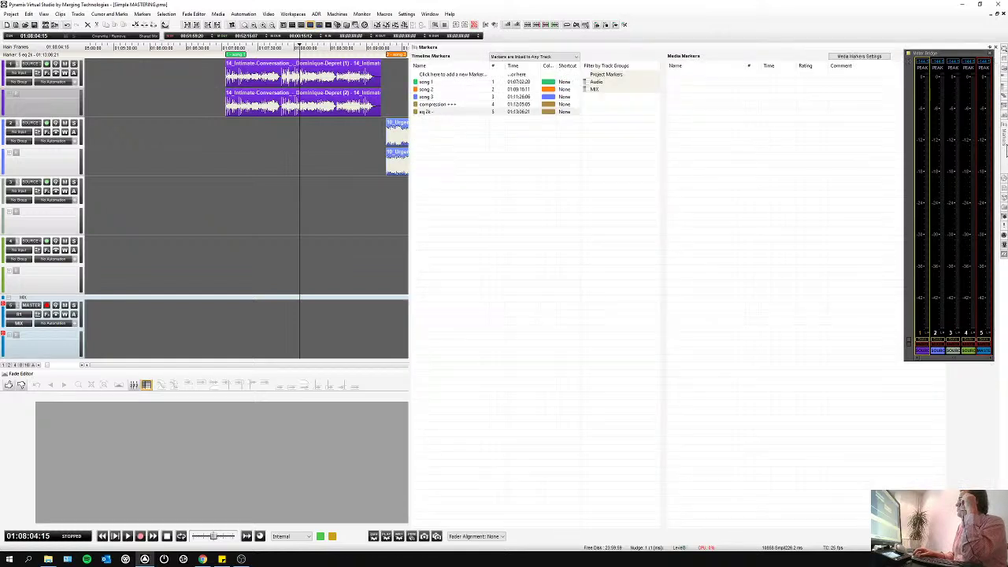
left_click(992, 49)
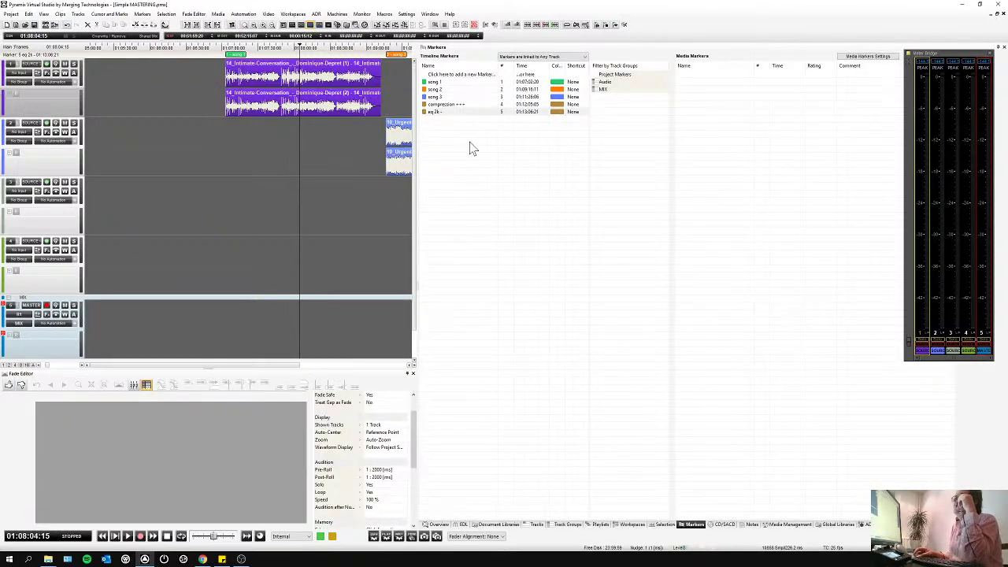
- Select all five timeline markers, from song 1 to eq 2k, and create a CD disc from them
left_click(427, 83, "shift")
right_click(427, 86)
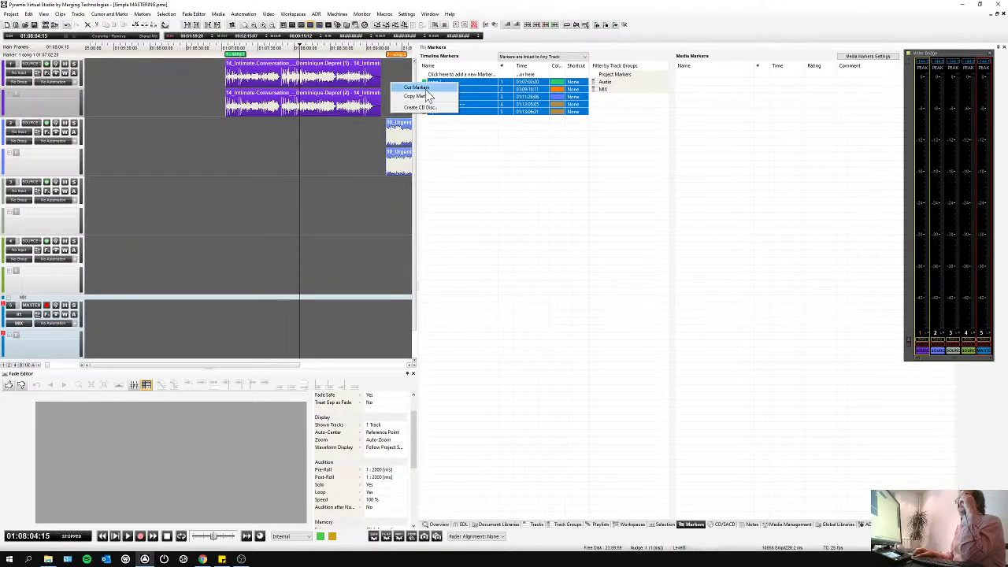
left_click(426, 108)
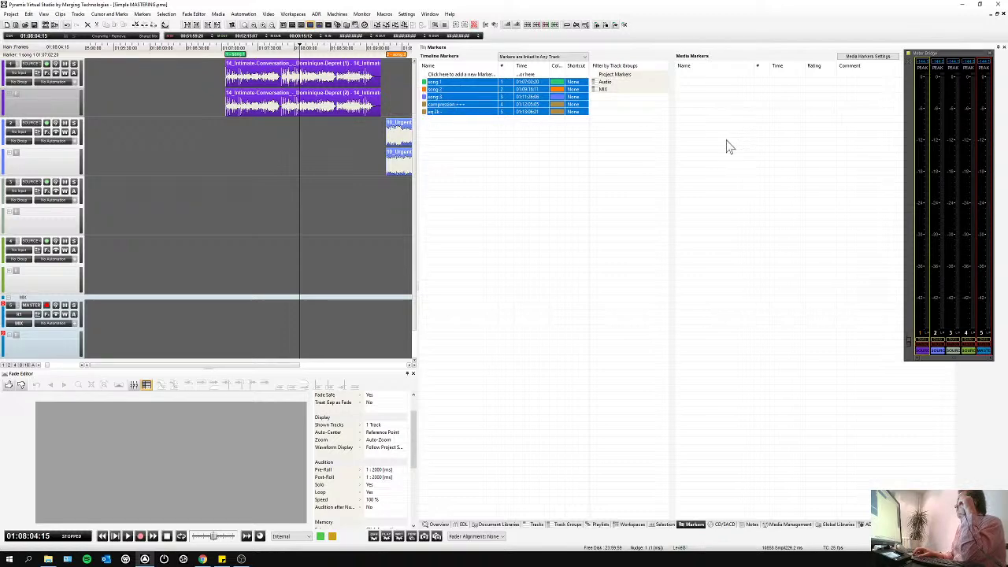
- Show the CD/SACD disc details and enlarge the CD track list to fit all five tracks
left_click(720, 526)
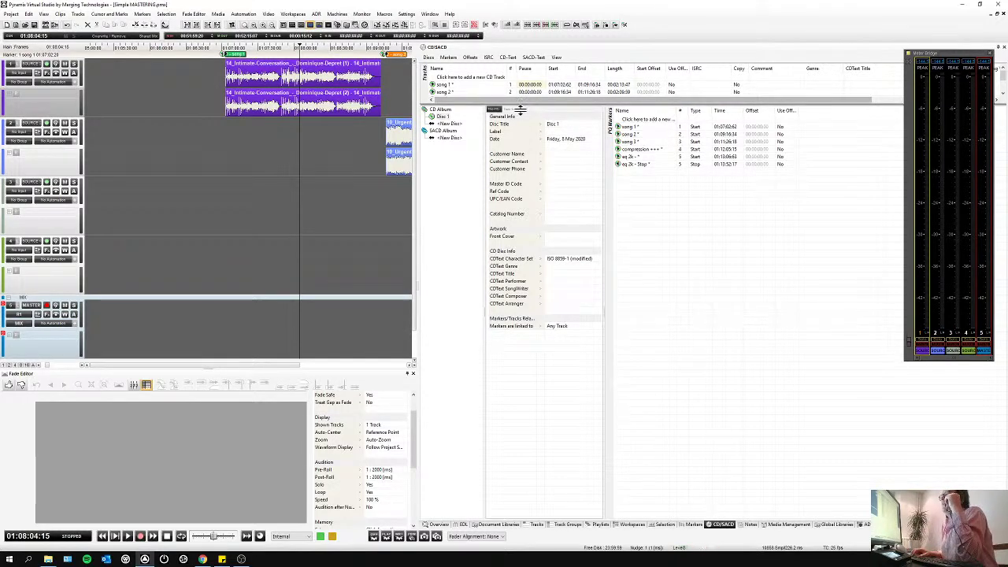
left_click_drag(519, 102, 529, 201)
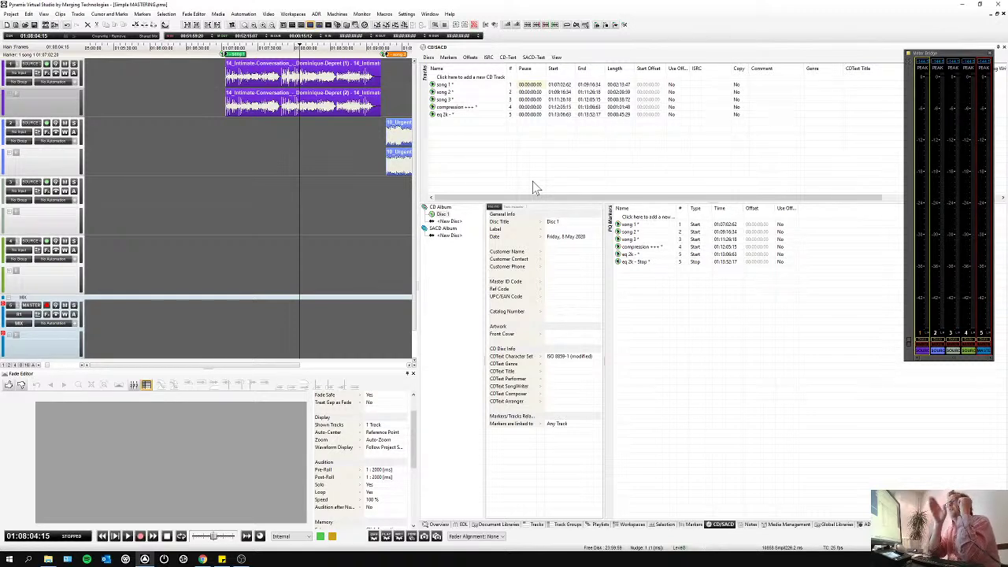
- Examine the gap between the song 1 and song 2 clips, placing the playhead at the end of song 1 and just before song 2
left_click(319, 160)
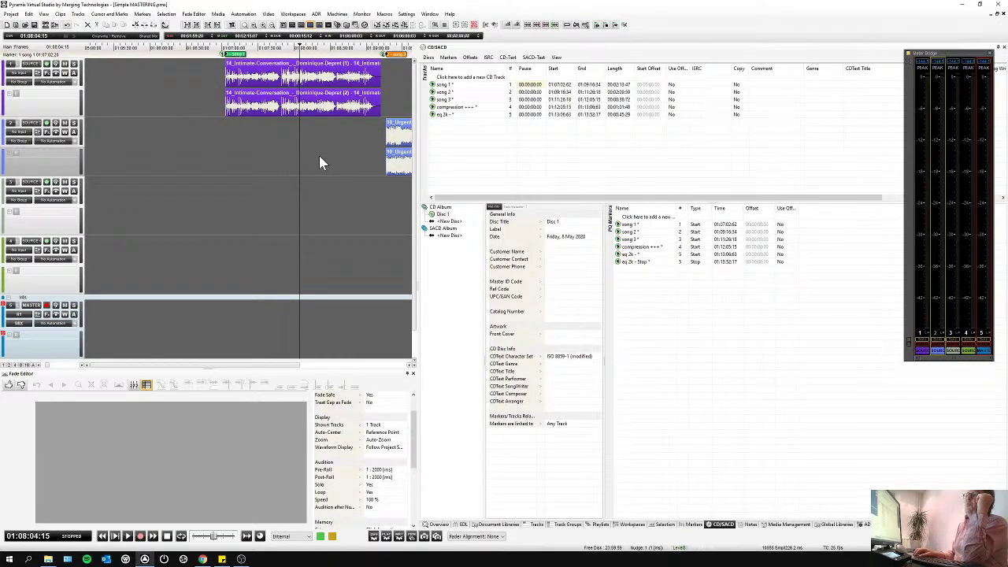
scroll(319, 156, "down", 2)
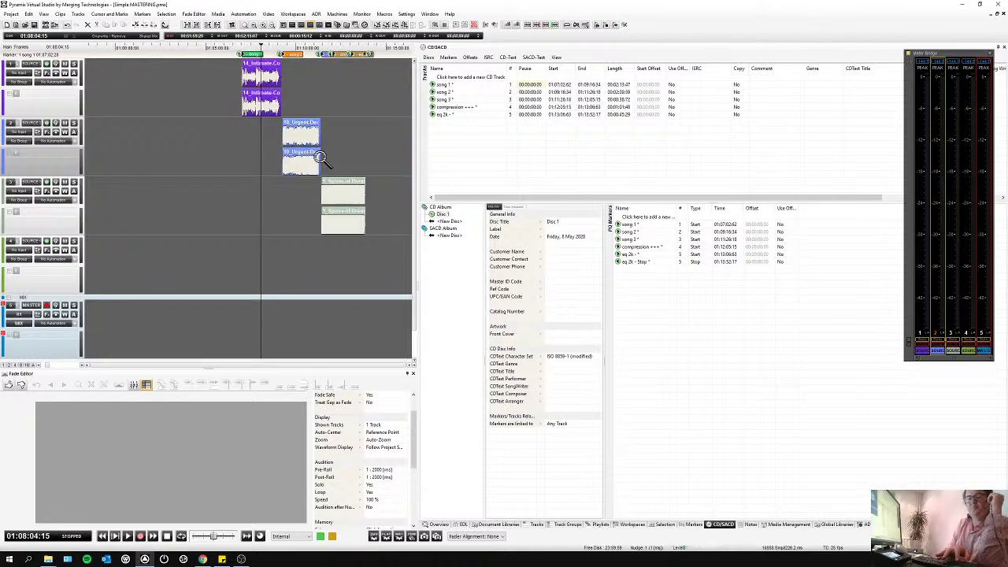
scroll(319, 155, "up", 2)
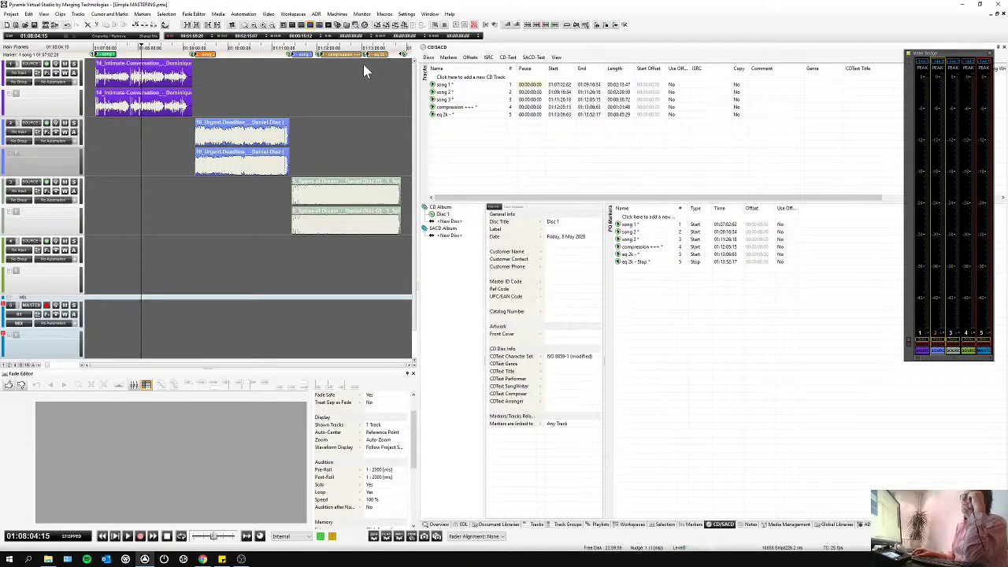
left_click(192, 47)
left_click_drag(192, 47, 197, 49)
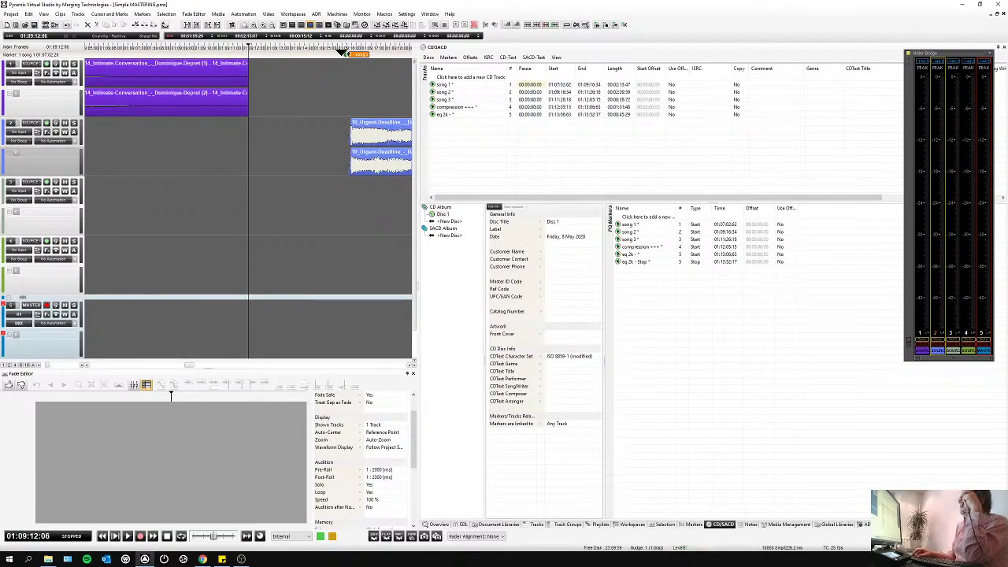
left_click(330, 50)
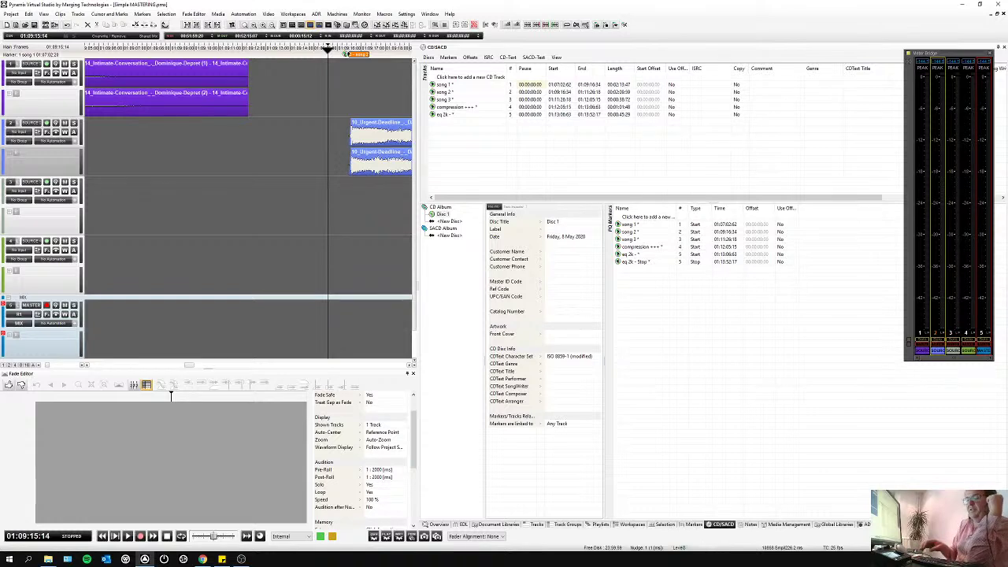
- Locate the eq 2k - Stop marker and move it just past the end of the song 3 clips, to about 01:13:52:70
double_click(623, 263)
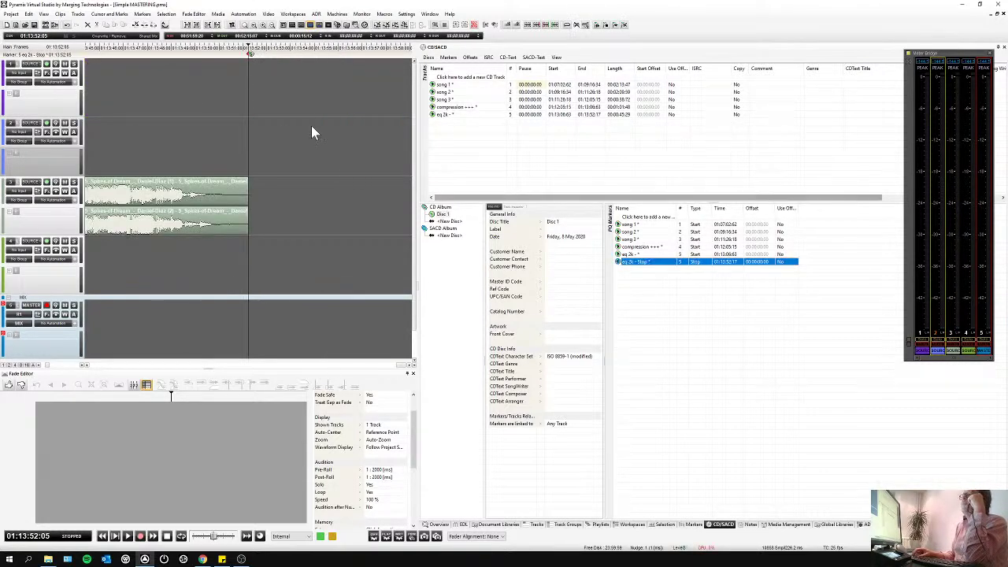
left_click(253, 102)
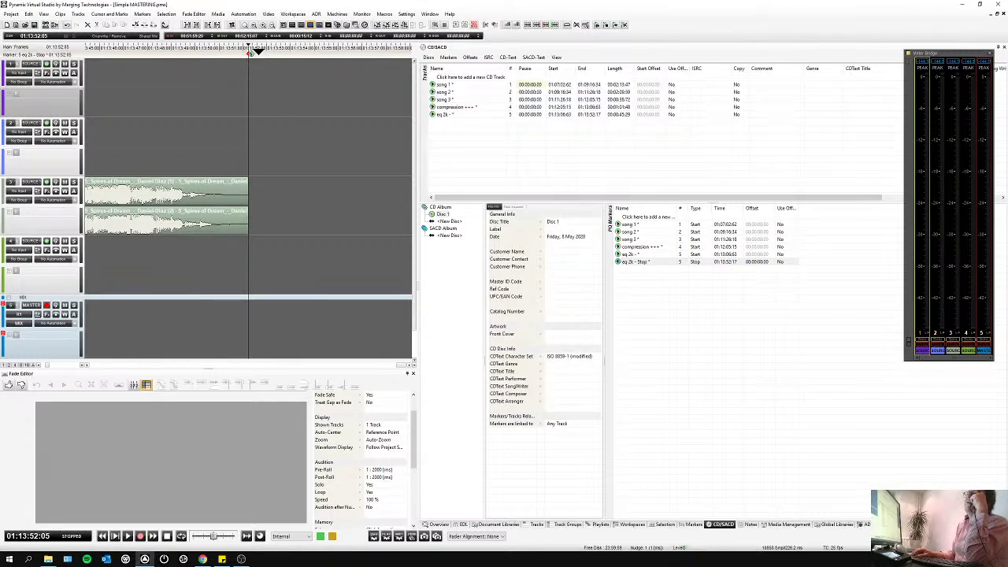
mouse_move(251, 52)
left_mouse_down()
mouse_move(236, 51)
mouse_move(267, 52)
left_mouse_up()
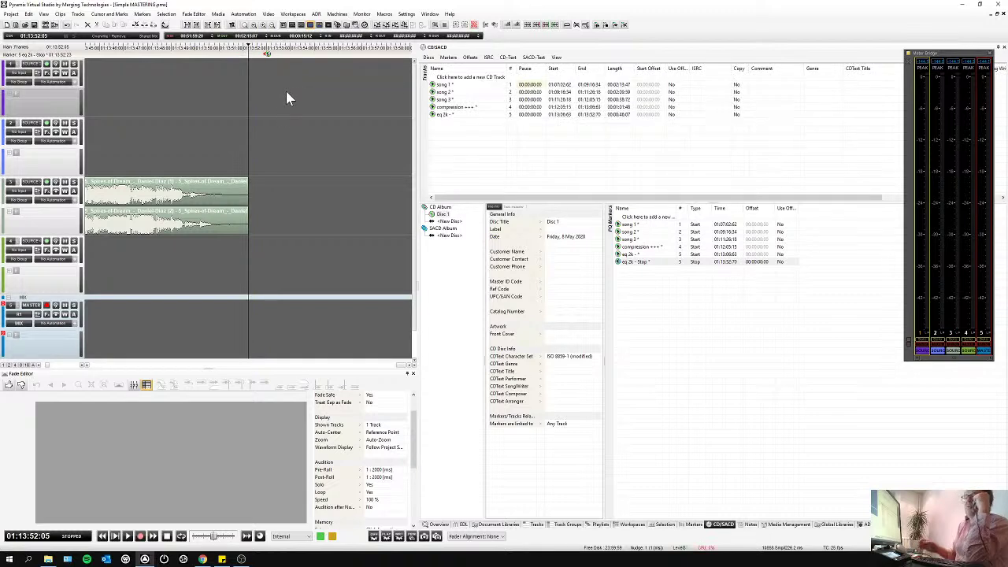
scroll(286, 90, "down", 5)
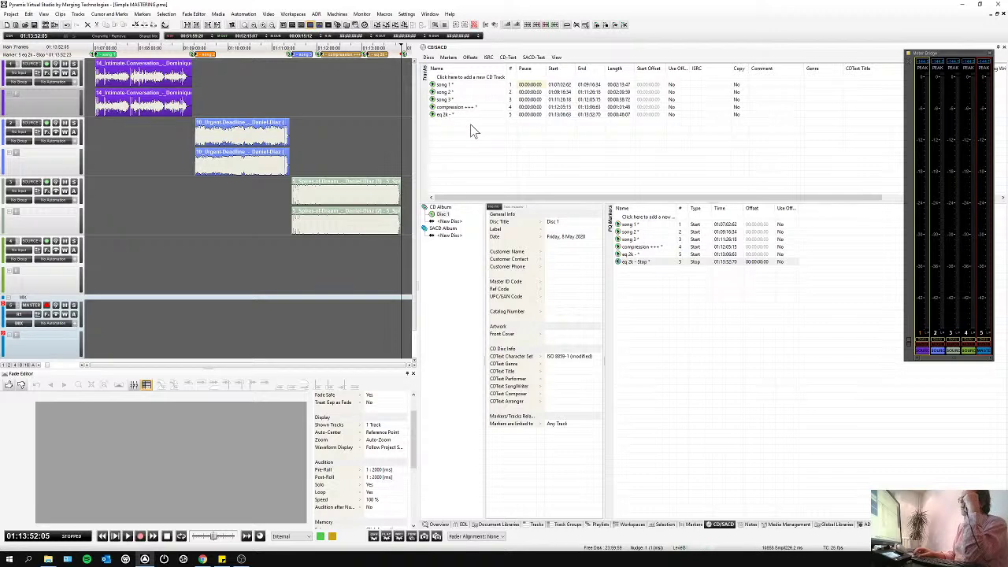
- Delete the eq 2k and compression start markers from the disc's PQ markers
left_click(619, 256)
right_click(622, 265)
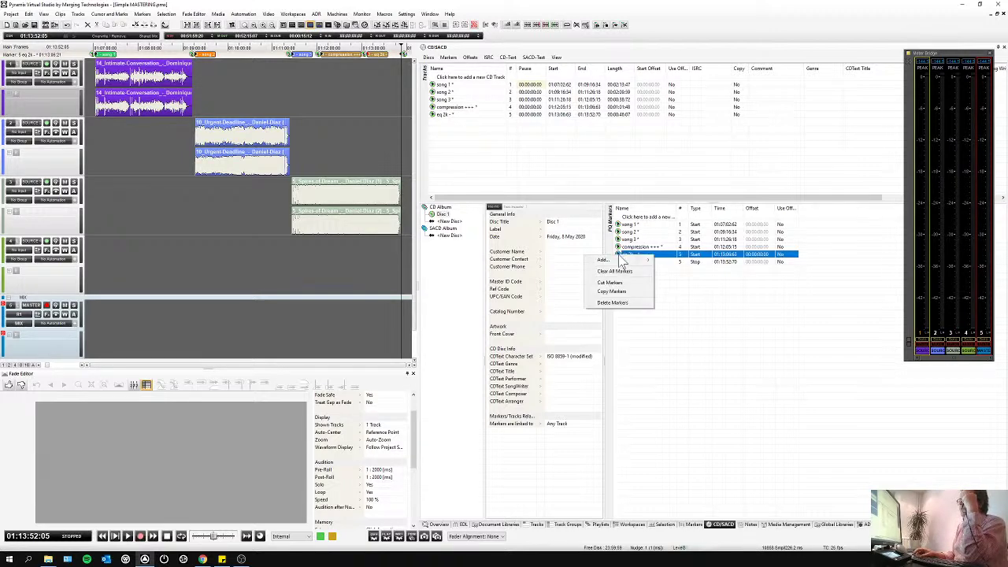
left_click(619, 302)
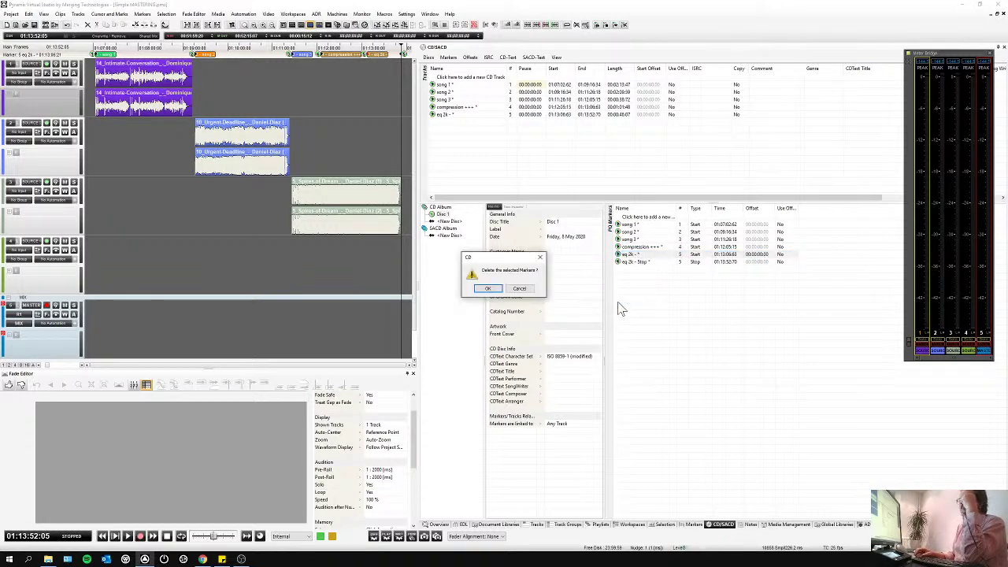
left_click(491, 289)
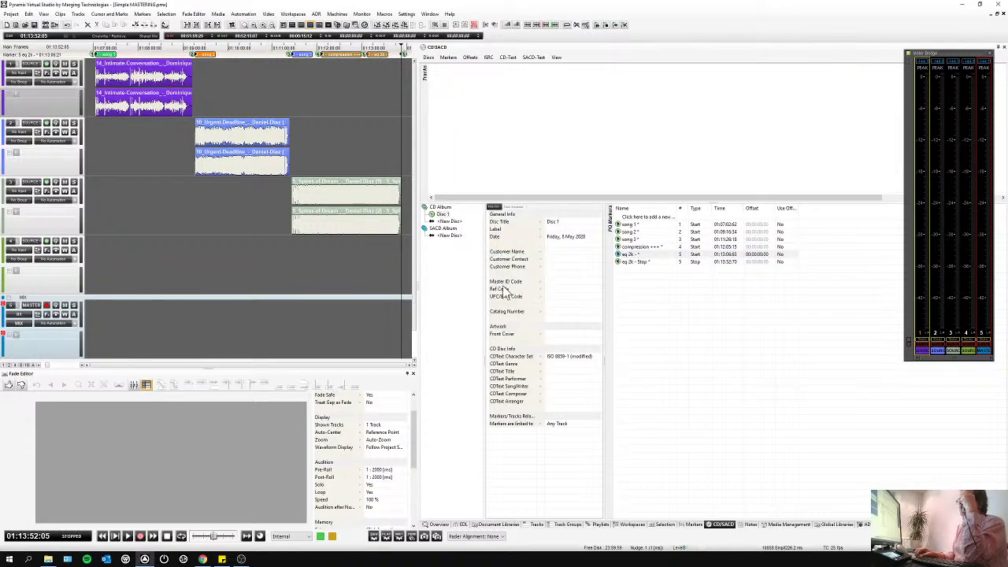
right_click(619, 248)
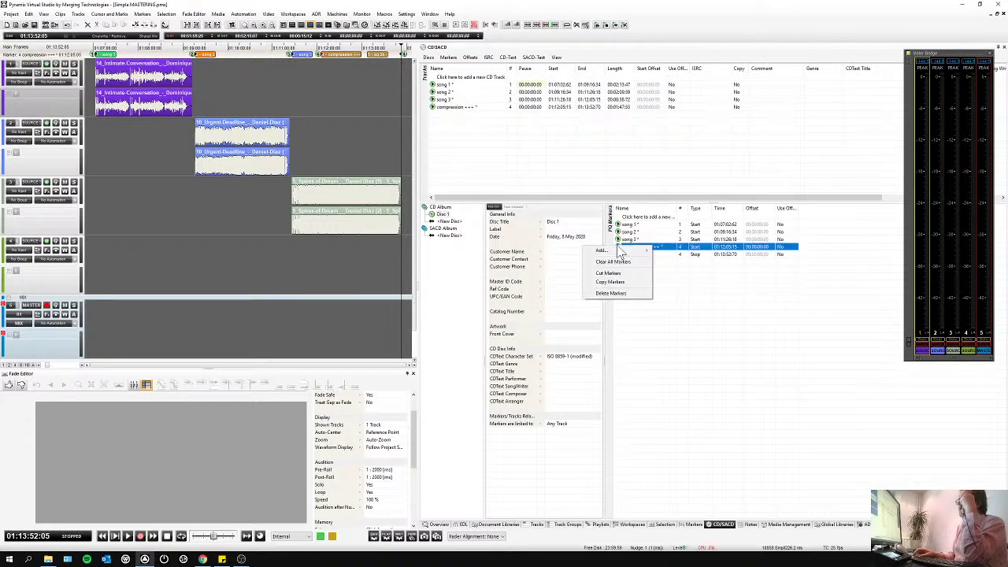
left_click(613, 290)
left_click(488, 288)
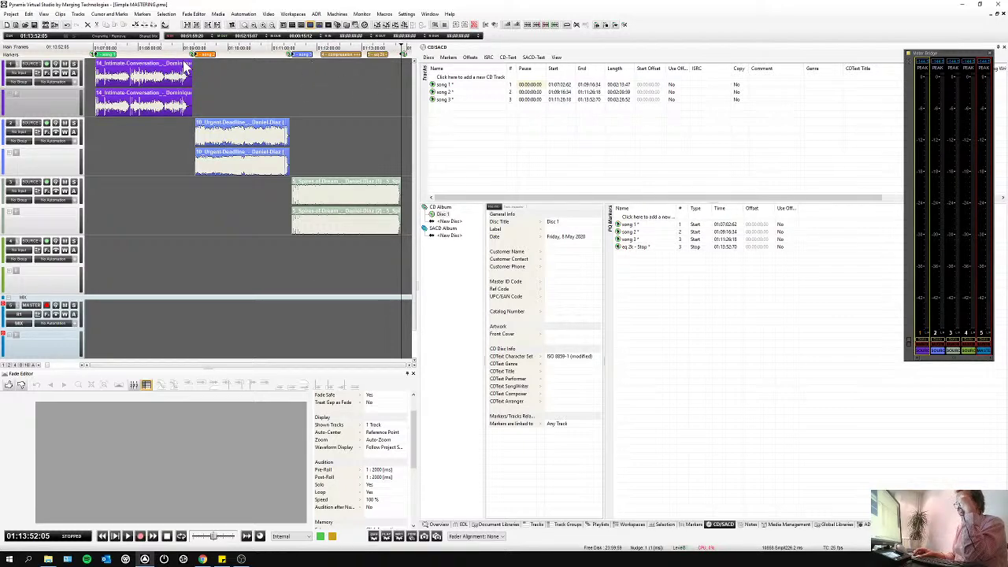
- Set the pause before the song 2 CD track to 00:00:04:00
left_click(434, 92)
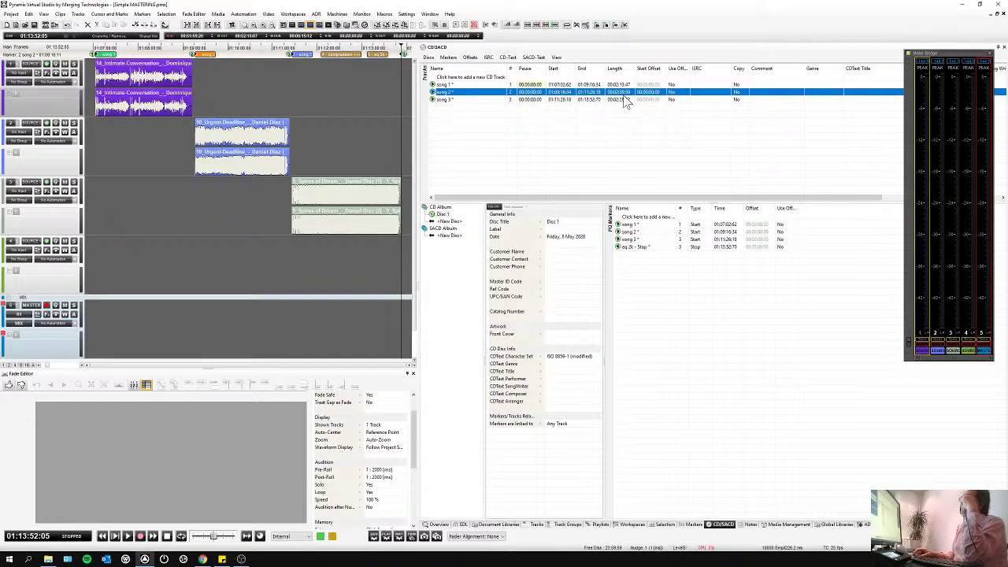
left_click(534, 95)
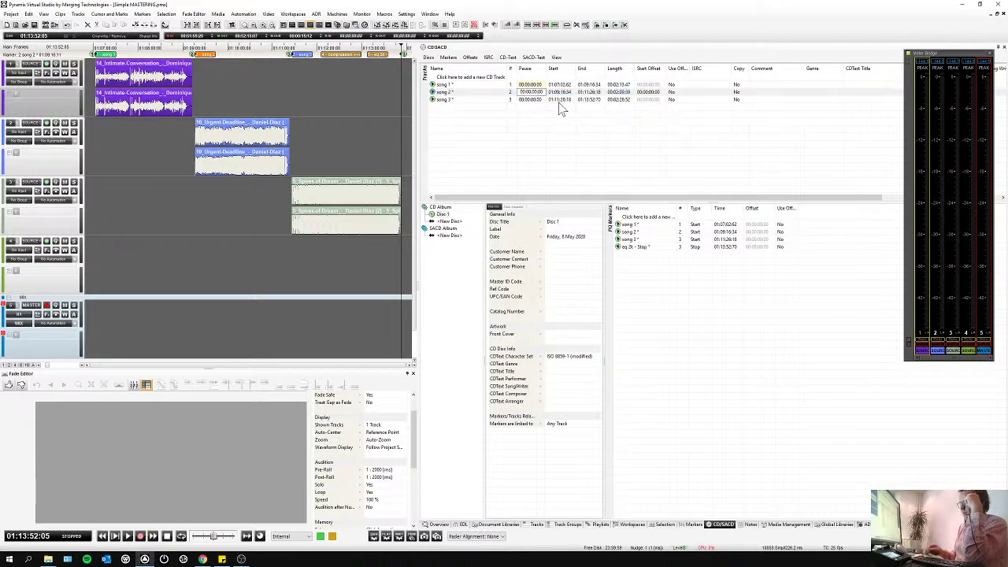
type("4")
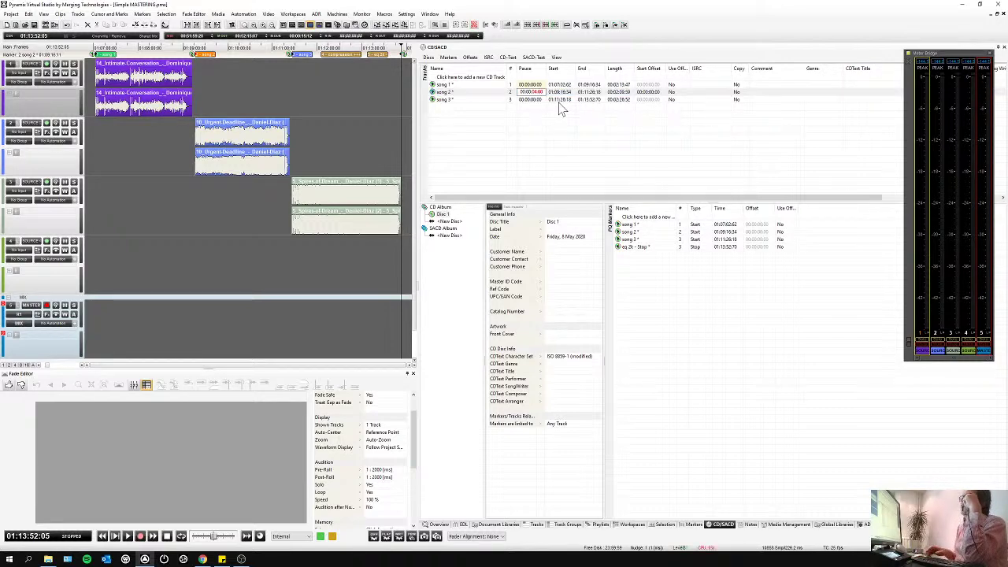
key("Return")
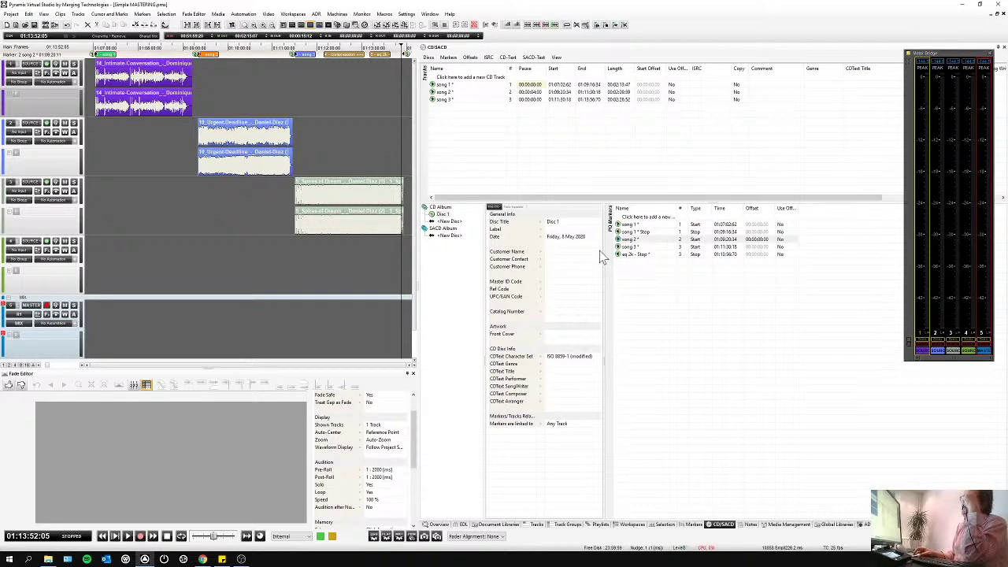
- Widen the disc information area and set the Disc Title to 6pm
left_click_drag(604, 251, 649, 252)
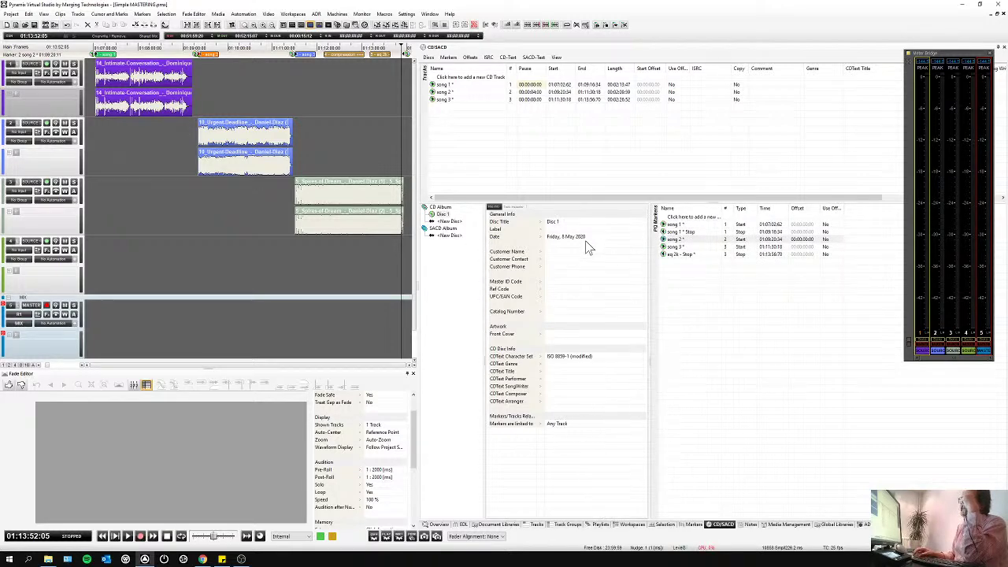
left_click(564, 223)
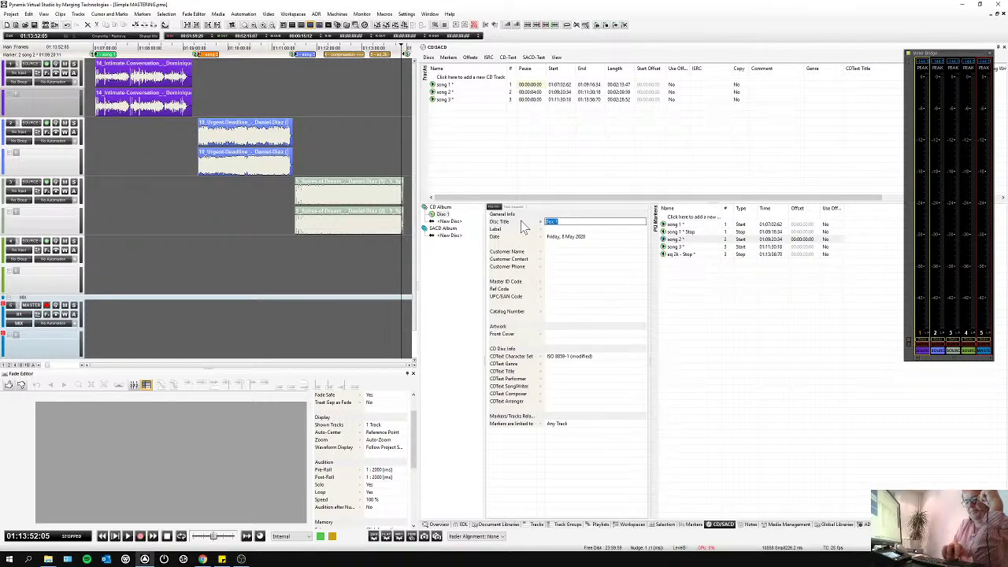
type("Tpm")
key("Return")
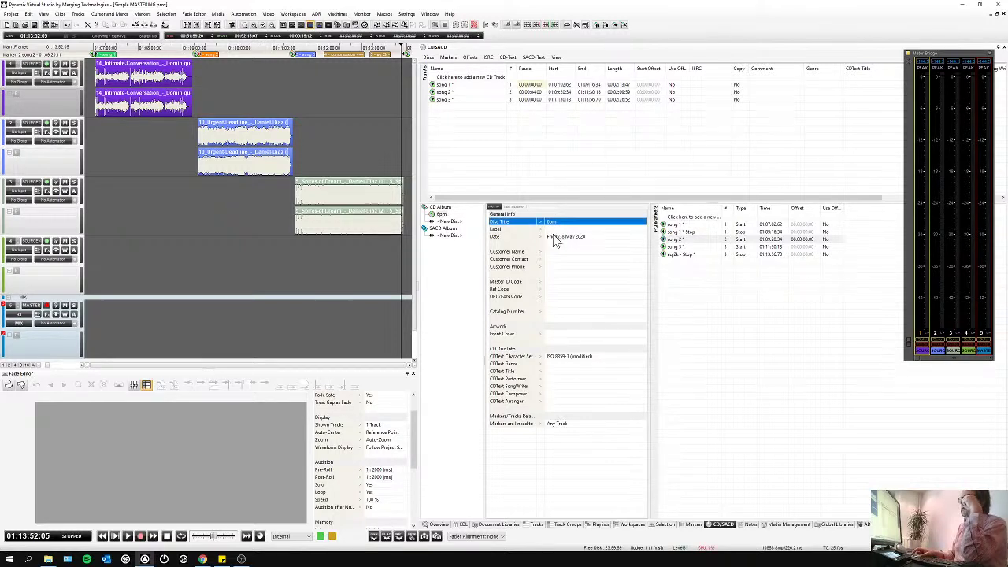
- Fill in the disc's CD-Text with title gfdgffg, performer me, songwriter not me and composer you
left_click(559, 371)
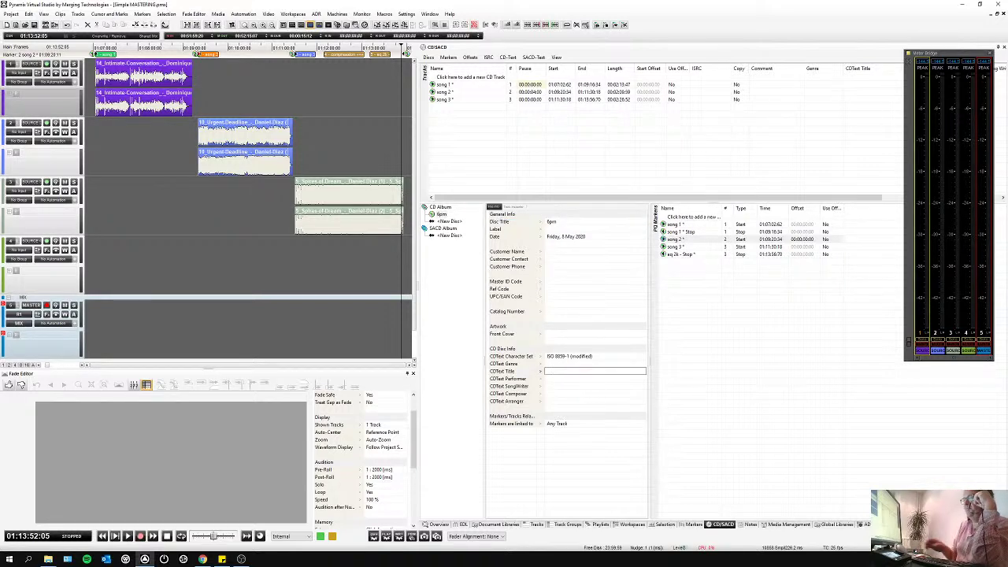
type("gfdgfg")
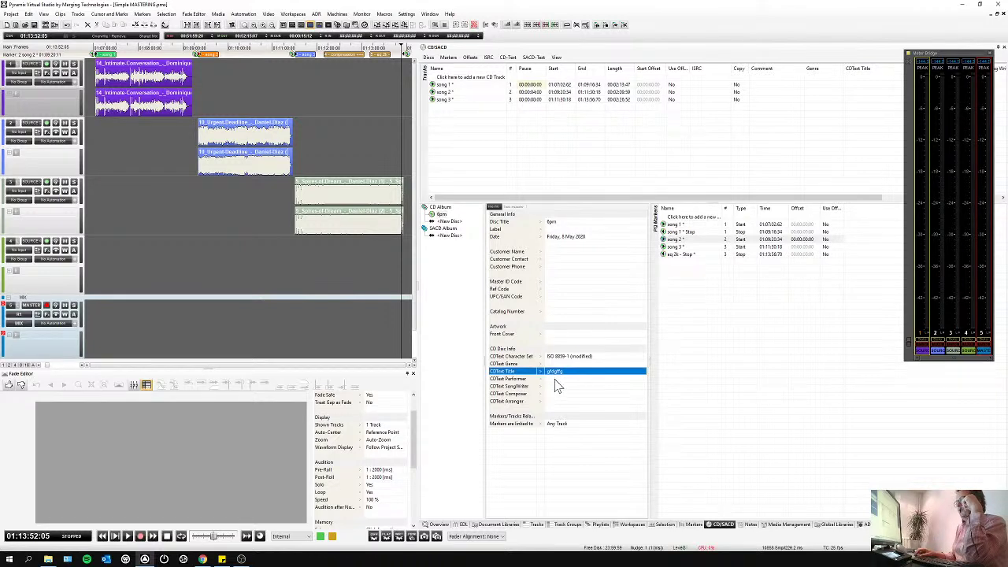
left_click(554, 381)
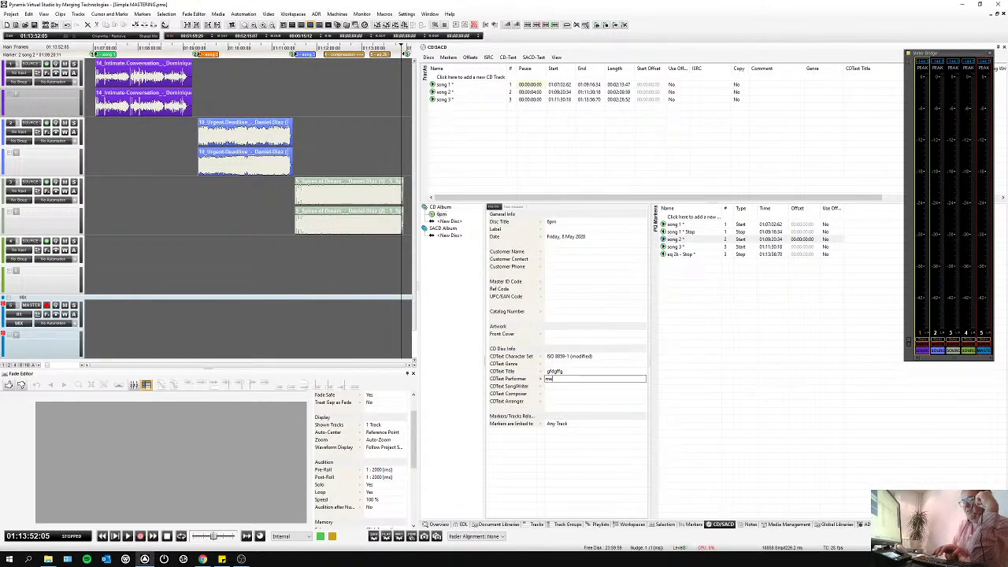
type("me")
key("Return")
left_click(561, 386)
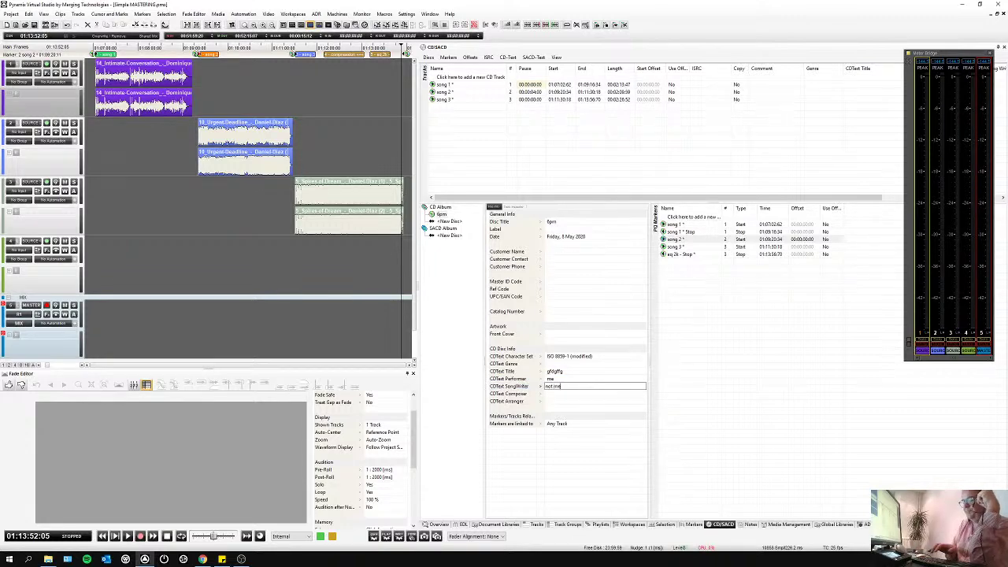
key("Return")
left_click(561, 394)
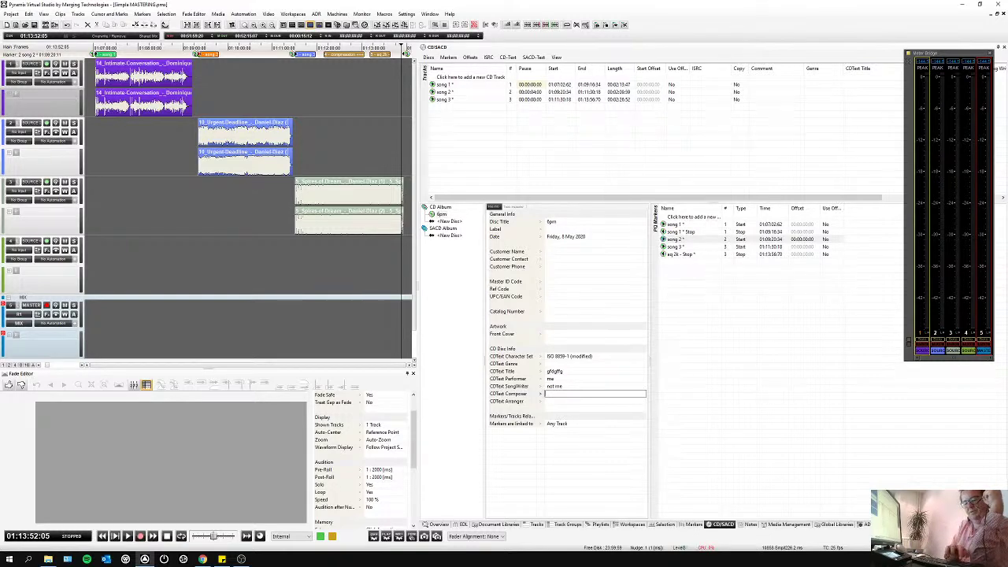
type("you")
key("Return")
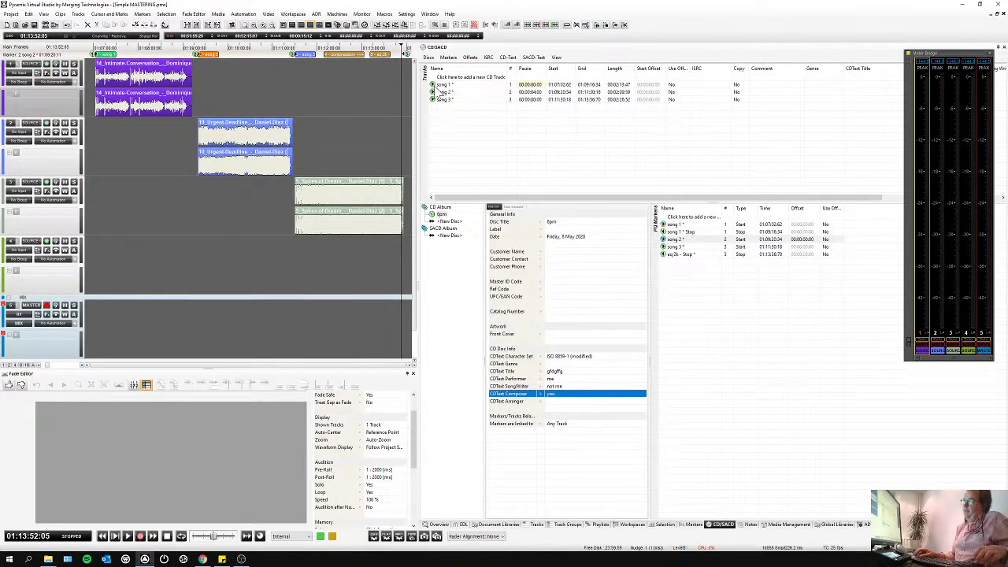
- Set all CD-Text of the song 1, song 2 and song 3 CD tracks from the disc info
left_click(433, 85)
left_click(435, 100, "shift")
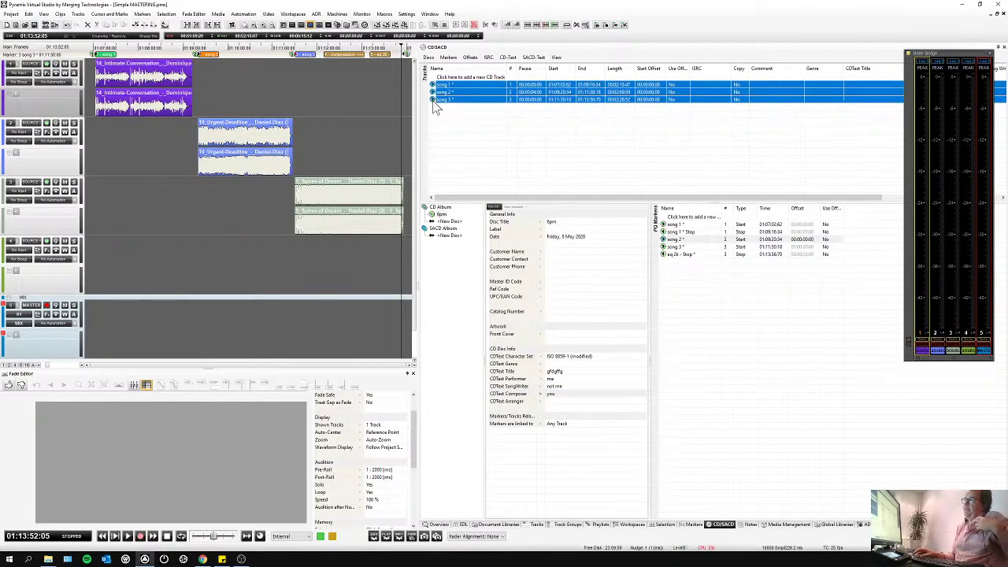
right_click(434, 106)
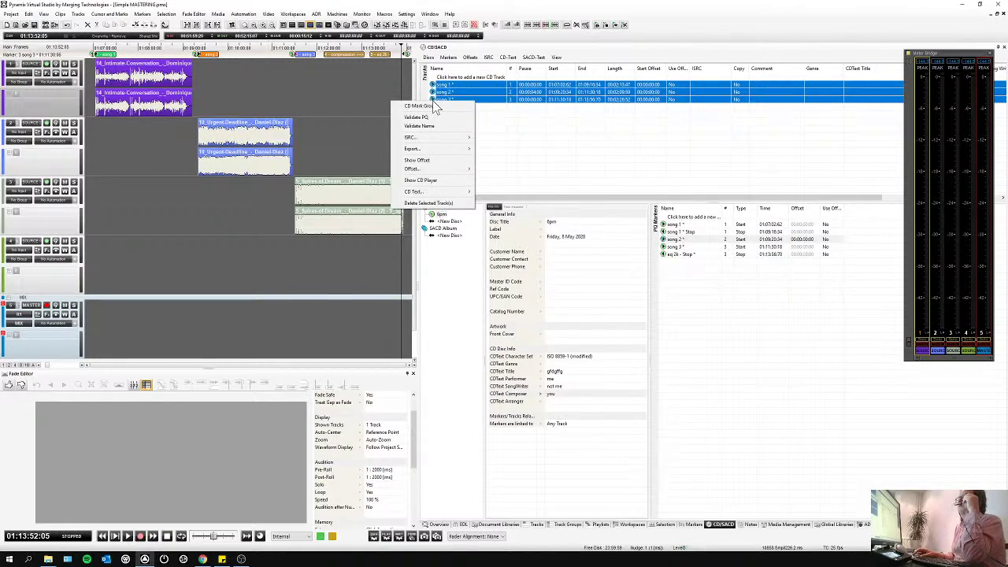
mouse_move(441, 193)
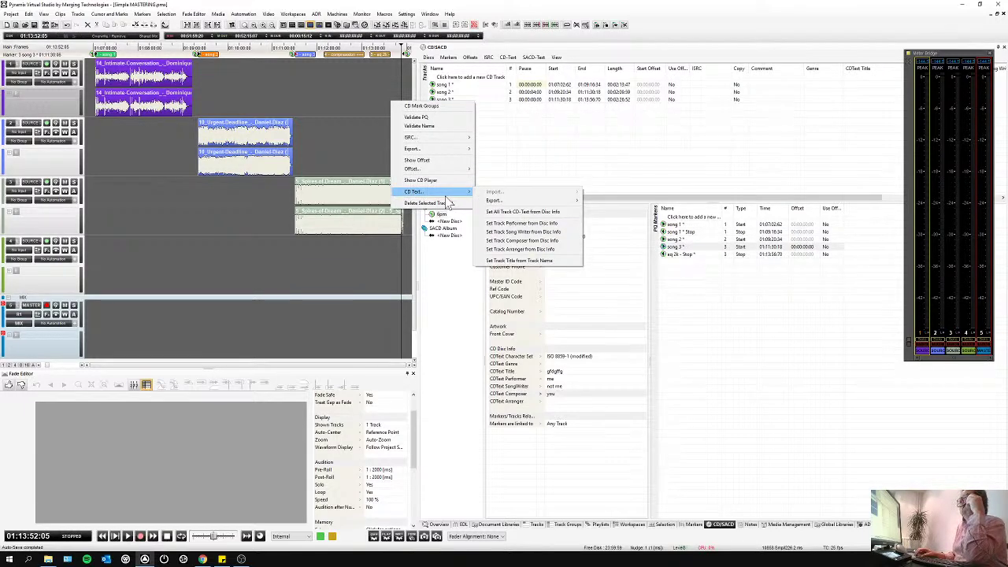
left_click(520, 214)
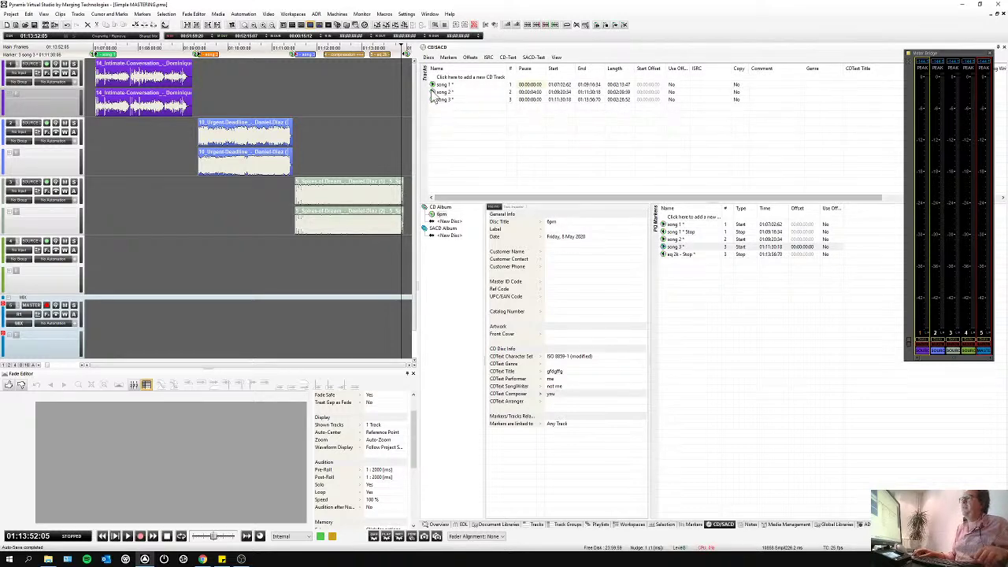
- Select the three songs in the CD track list and apply all CD-Text from the disc info to them
left_click_drag(433, 84, 437, 108)
right_click(437, 108)
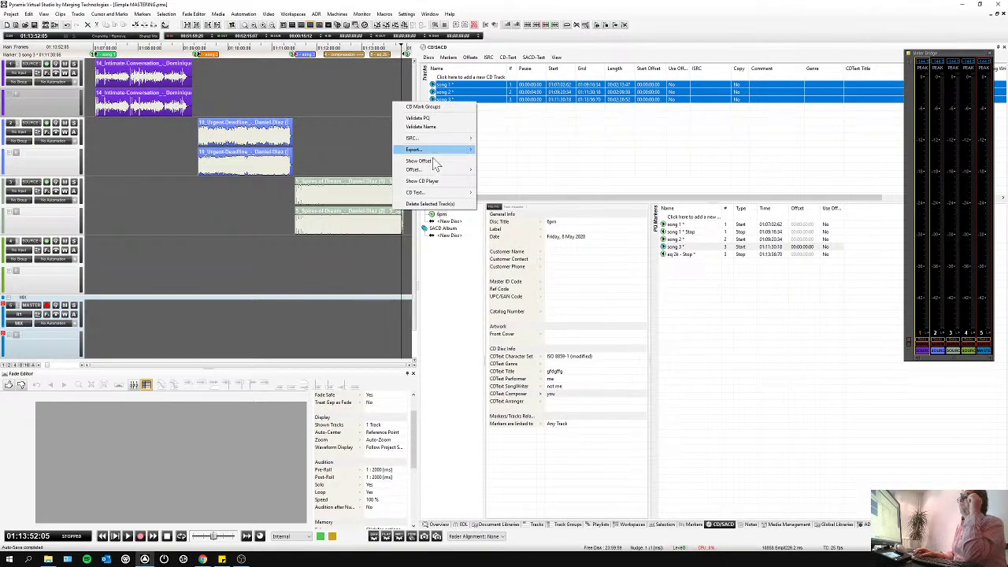
mouse_move(454, 194)
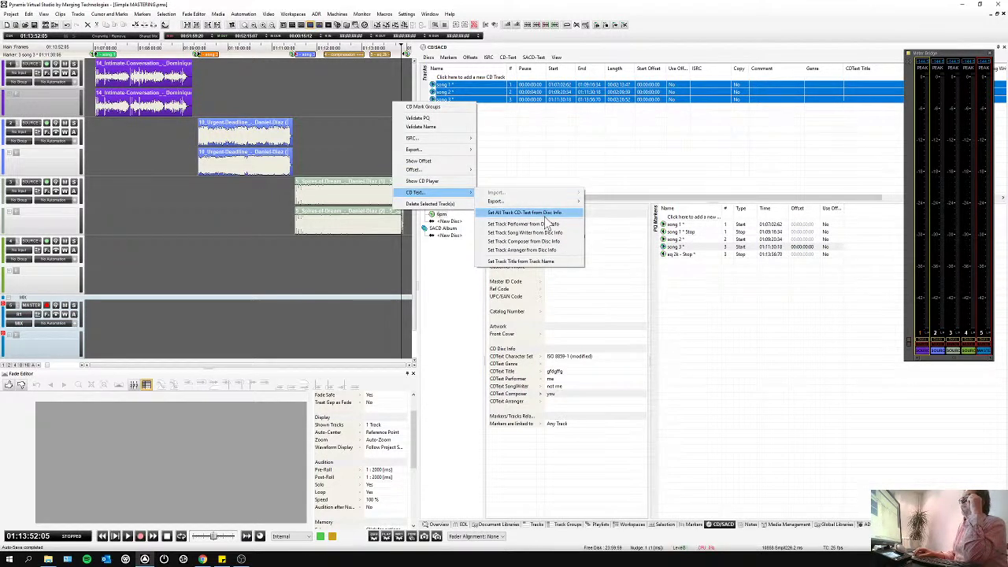
left_click_drag(544, 220, 800, 107)
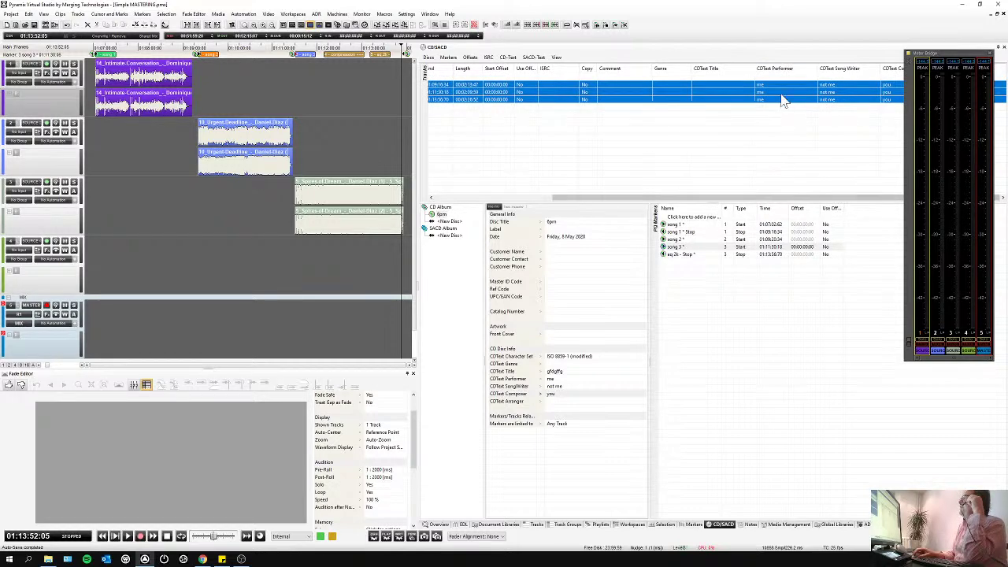
left_click_drag(551, 198, 488, 197)
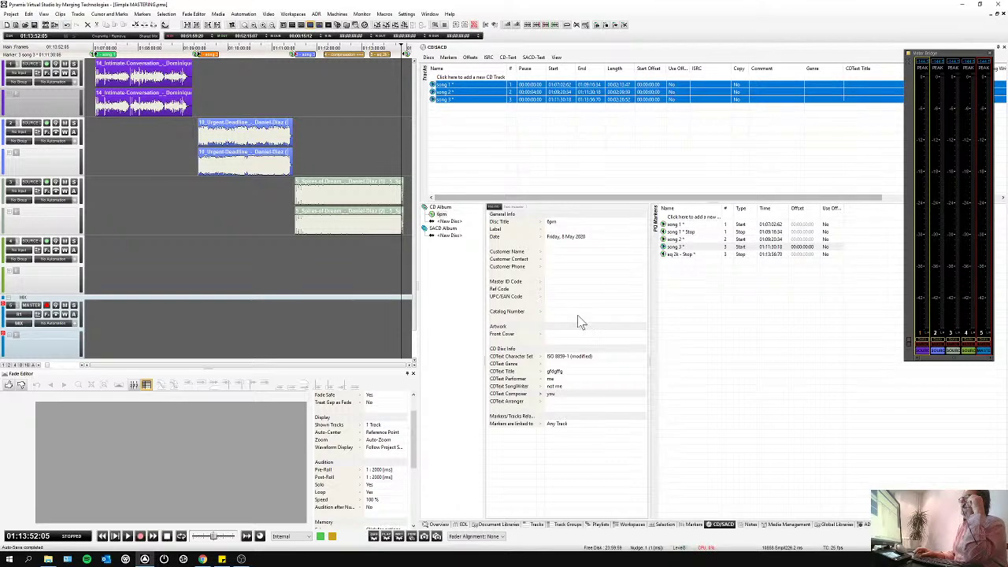
- Set the CD-Text titles of the three selected CD tracks from their track names
right_click(435, 89)
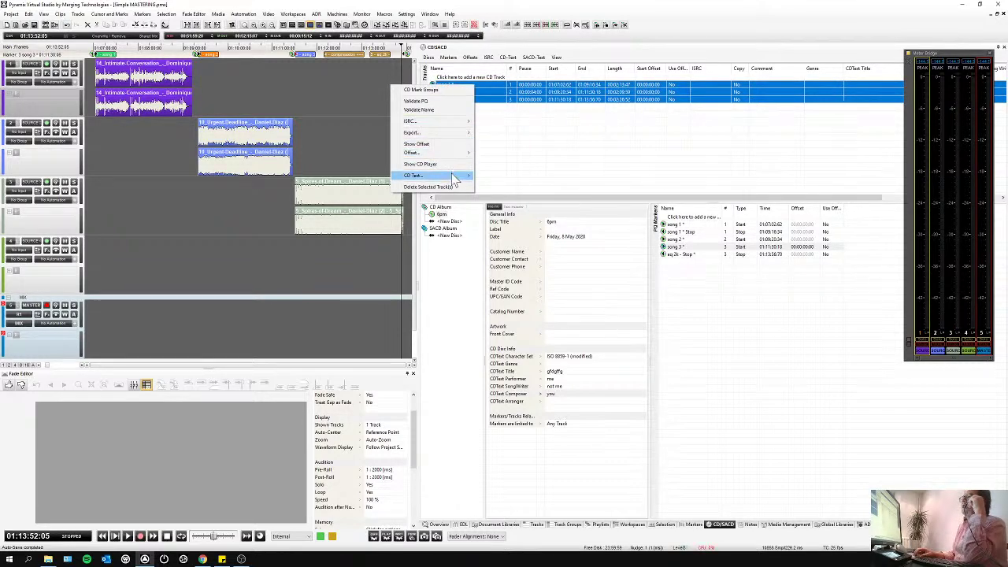
mouse_move(454, 177)
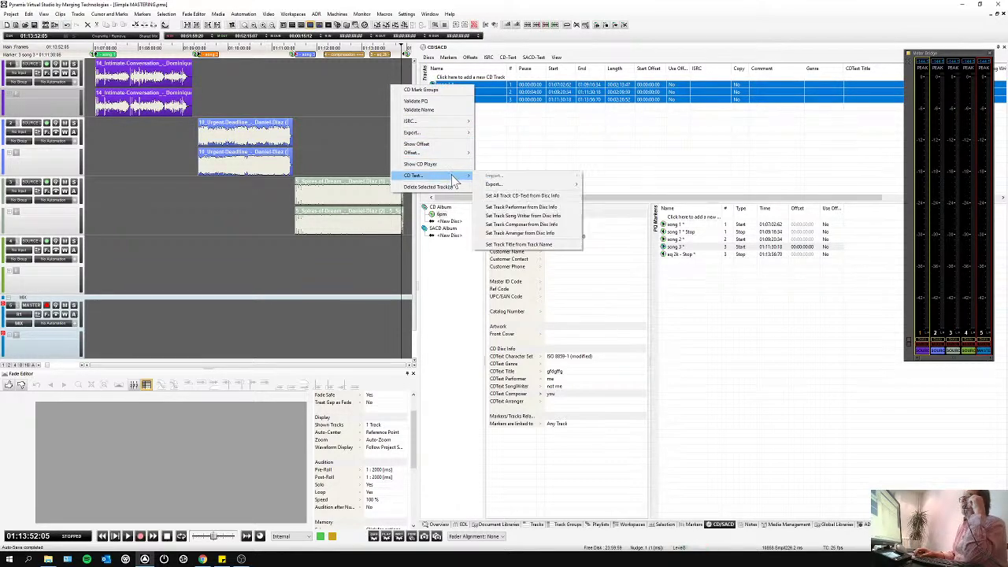
left_click(526, 244)
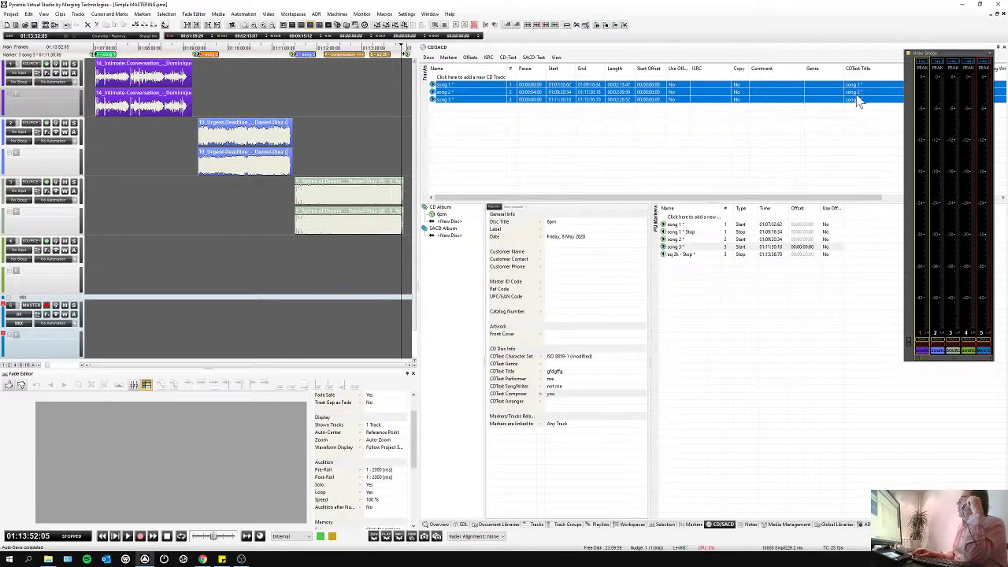
- Create ISRC codes for the three selected CD tracks and deselect them
right_click(433, 87)
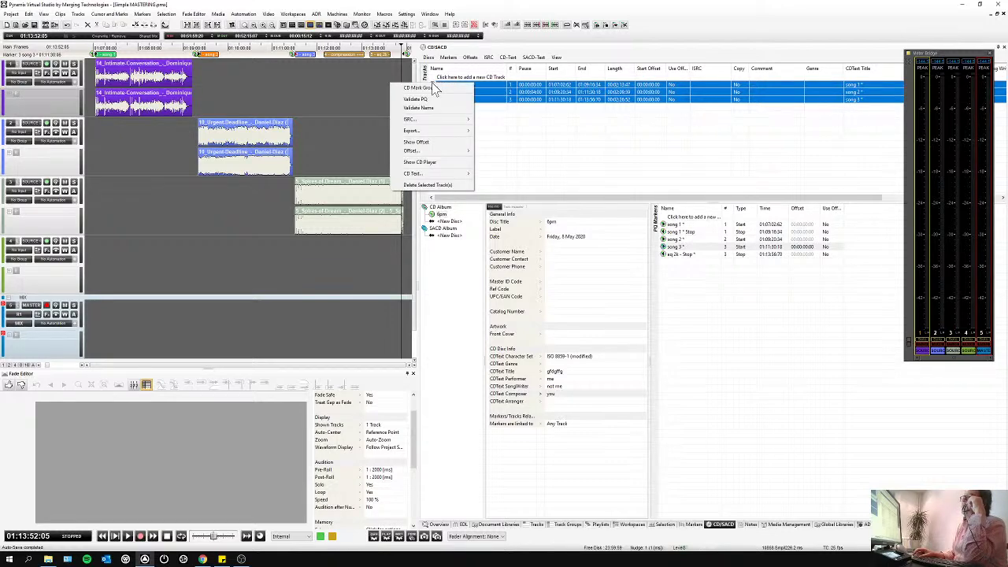
mouse_move(435, 120)
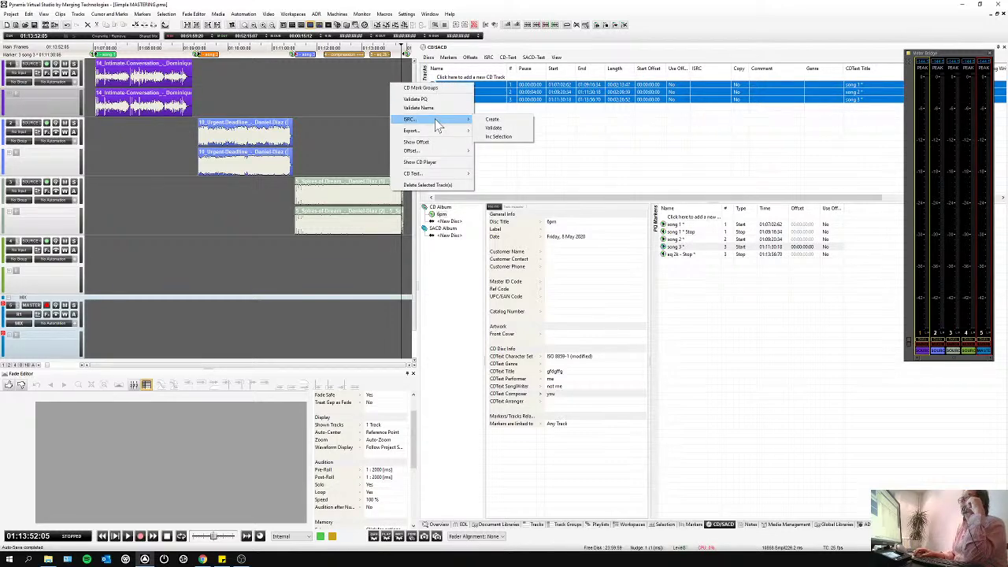
left_click(515, 120)
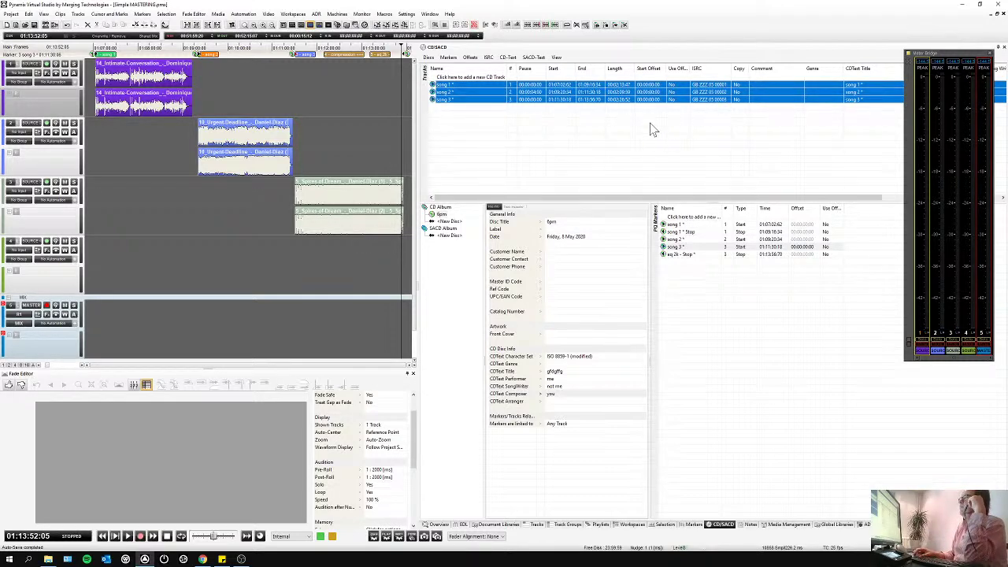
left_click(587, 142)
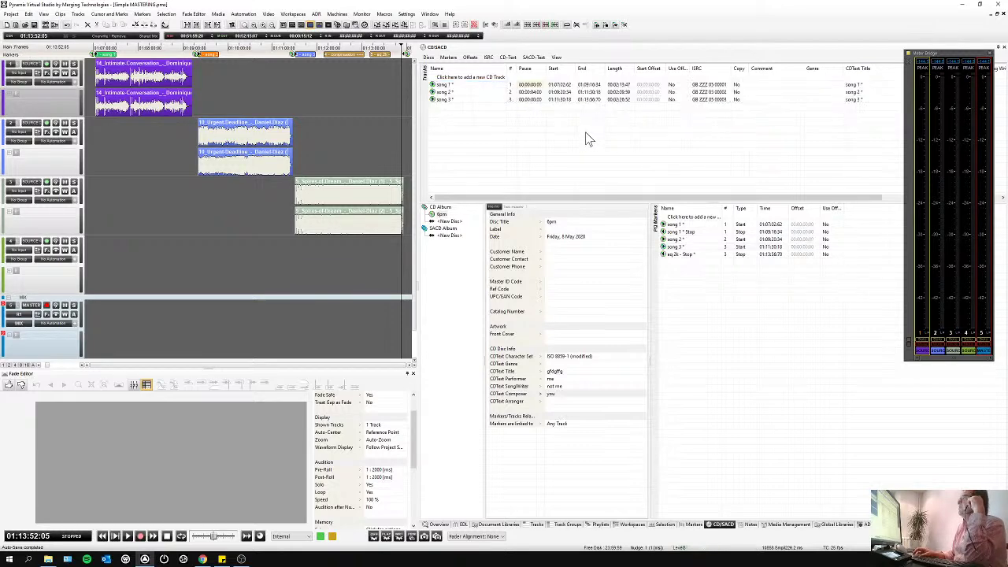
- Set the CD-Text performer of the song 2 CD track to me/you
left_click(439, 84)
left_click(438, 92)
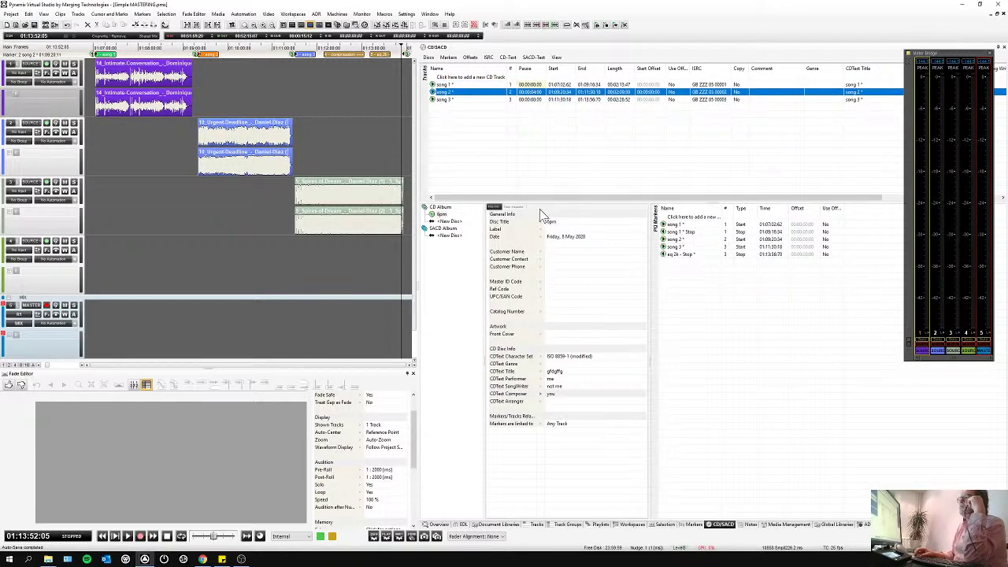
scroll(496, 198, "right", 3)
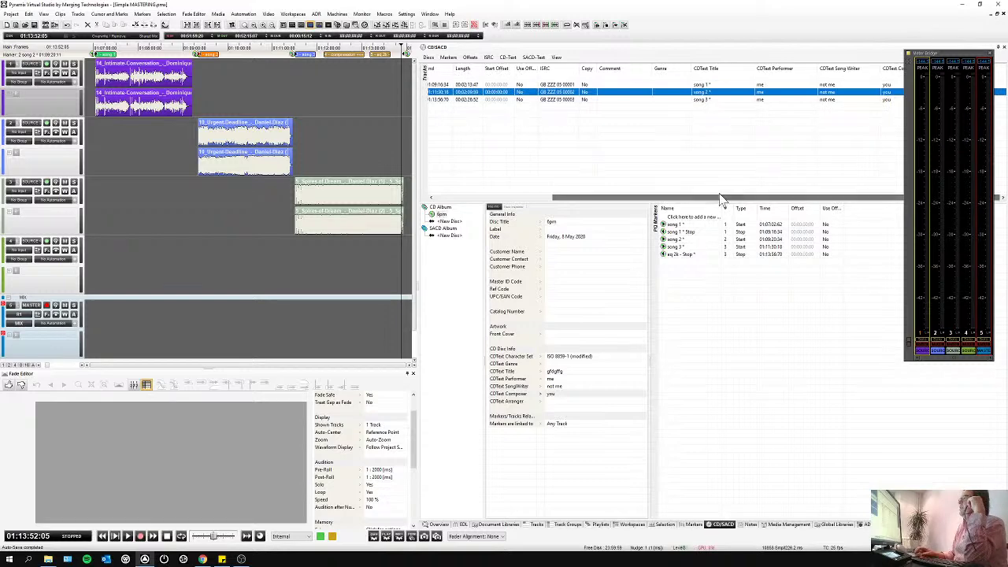
left_click(767, 93)
type("/you")
key("Return")
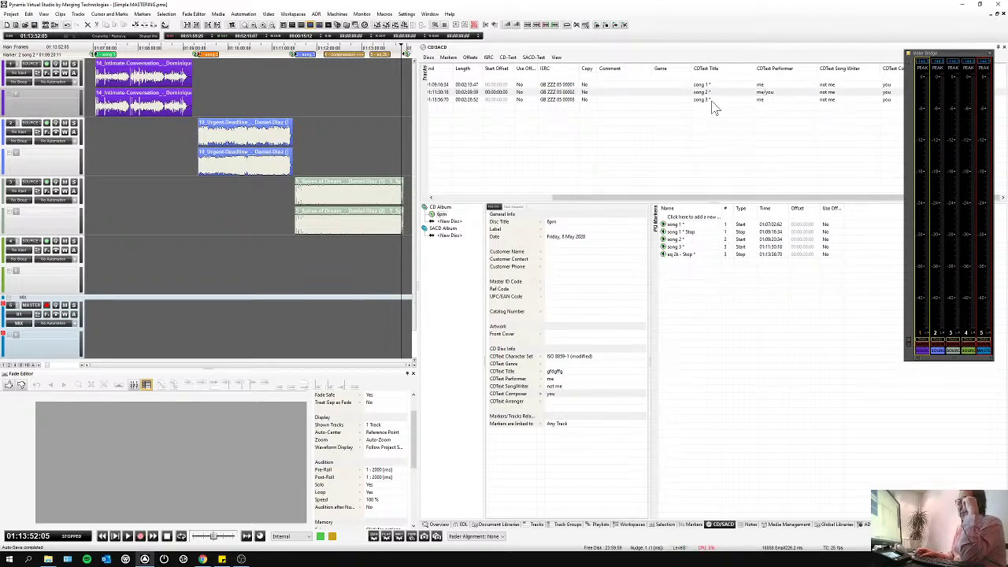
- Set the genre of the song 2 CD track to Alternative Country and of song 3 to Acid Punk
left_click(664, 95)
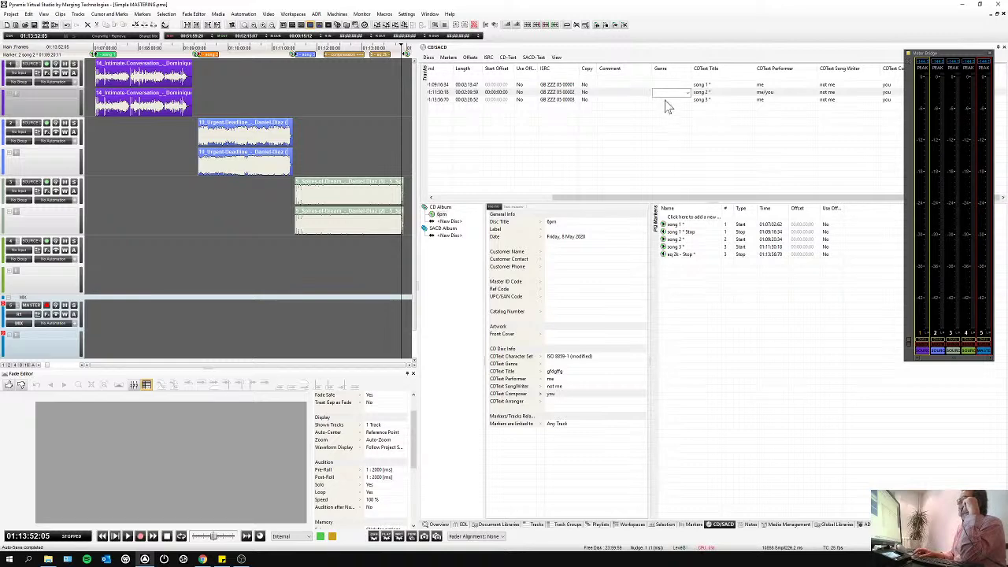
left_click(664, 96)
left_click(667, 121)
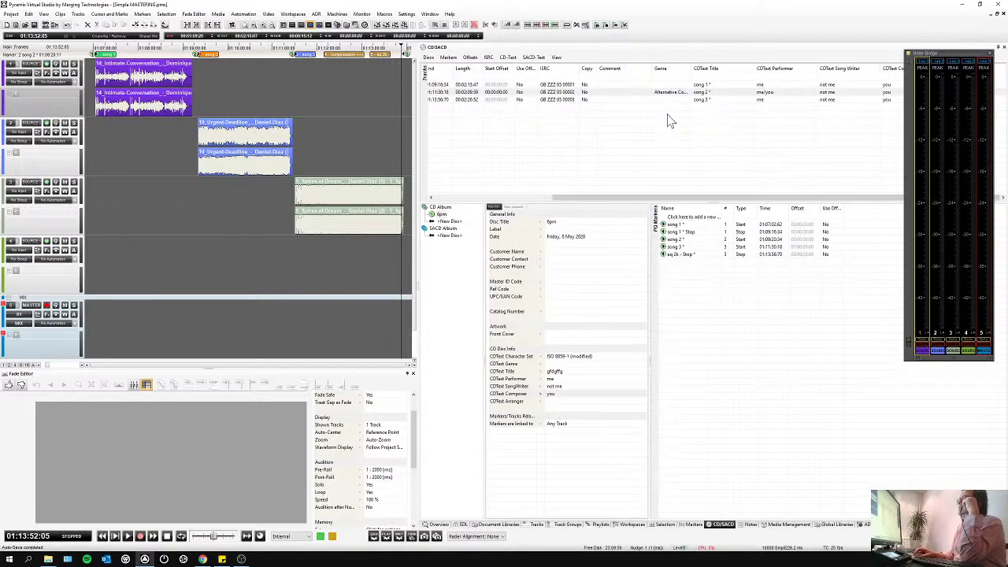
left_click(666, 100)
left_click(666, 100)
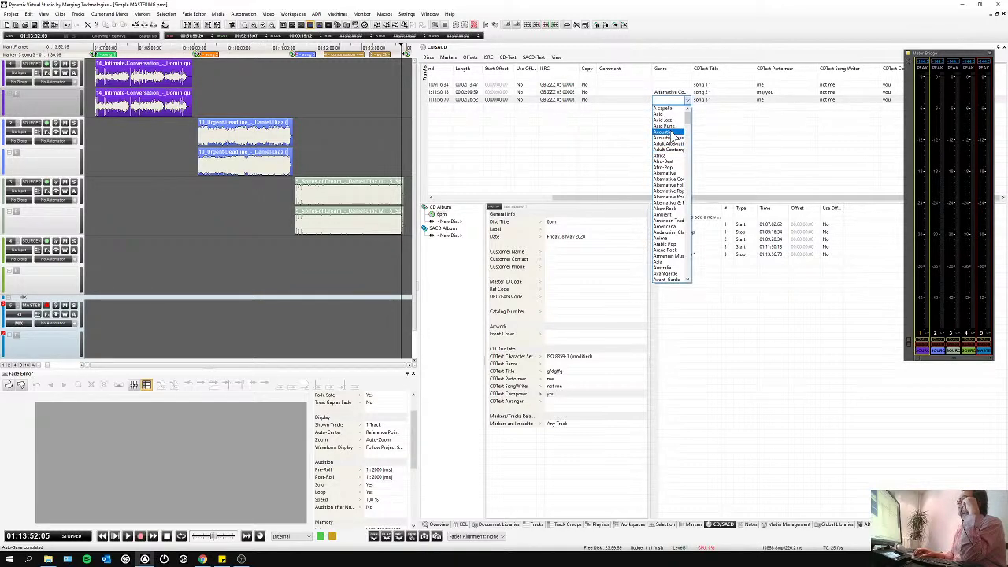
left_click(675, 135)
- Set the genre of the song 1 CD track to Forró
left_click(677, 85)
left_click(677, 85)
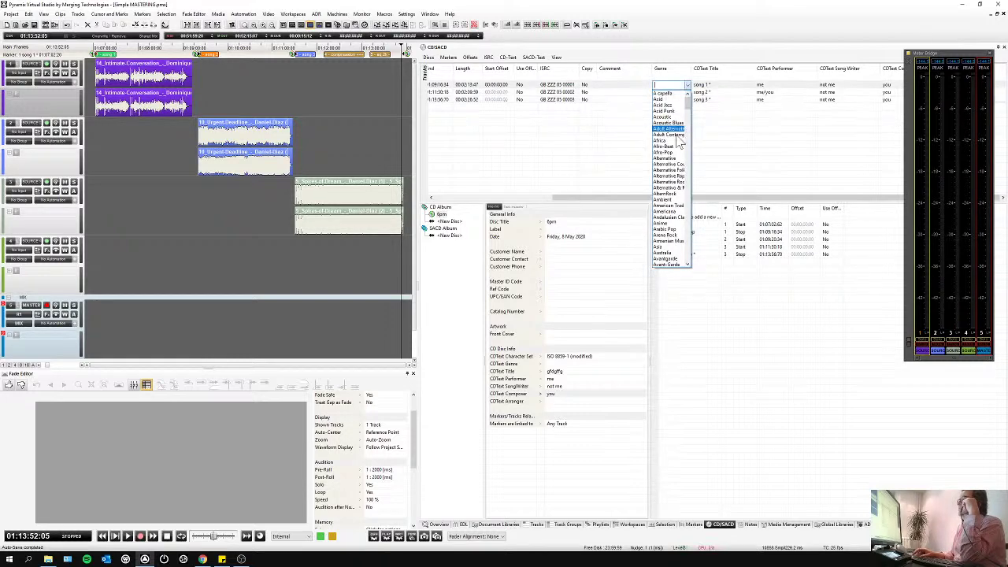
scroll(678, 154, "down", 20)
scroll(677, 167, "down", 10)
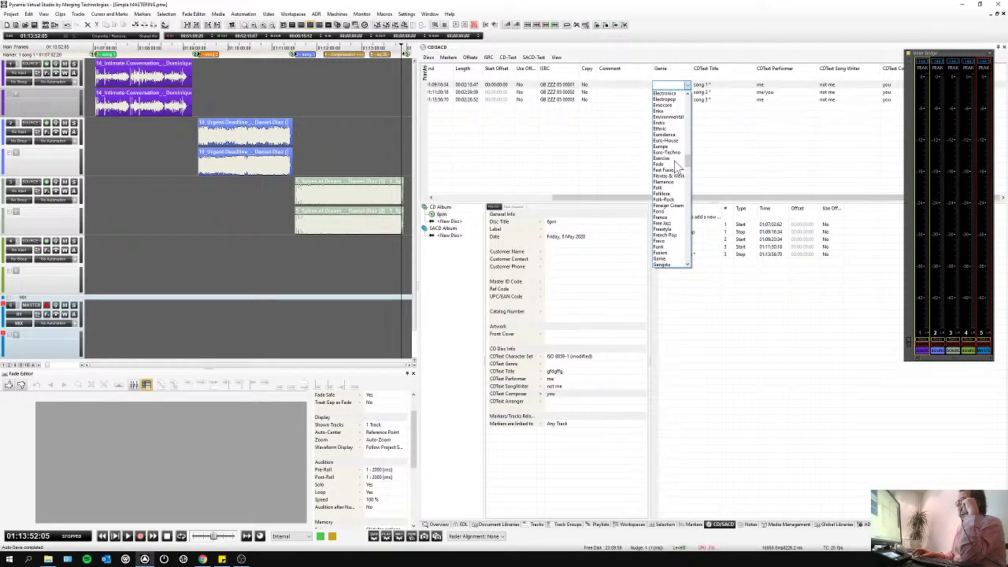
left_click(669, 211)
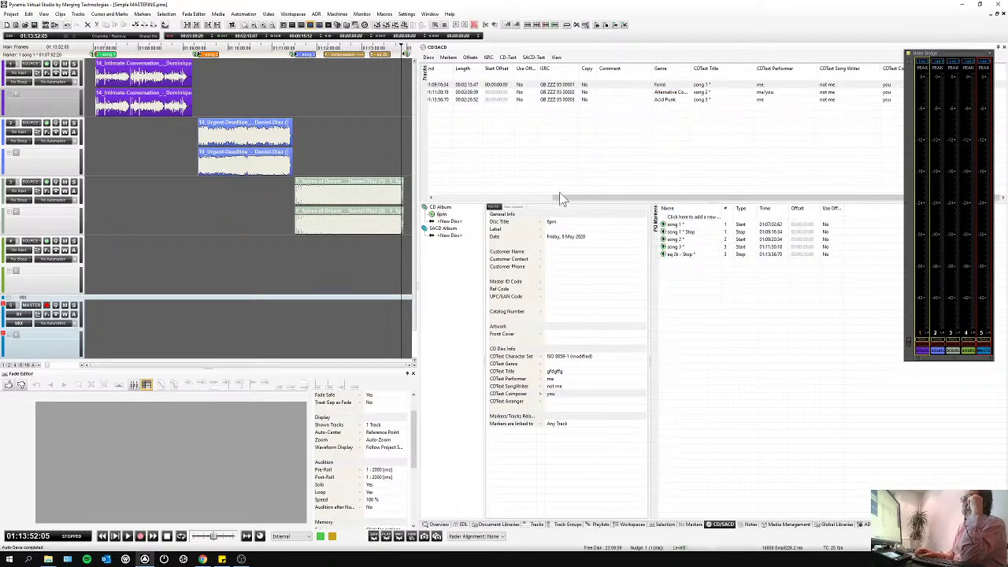
scroll(563, 197, "left", 3)
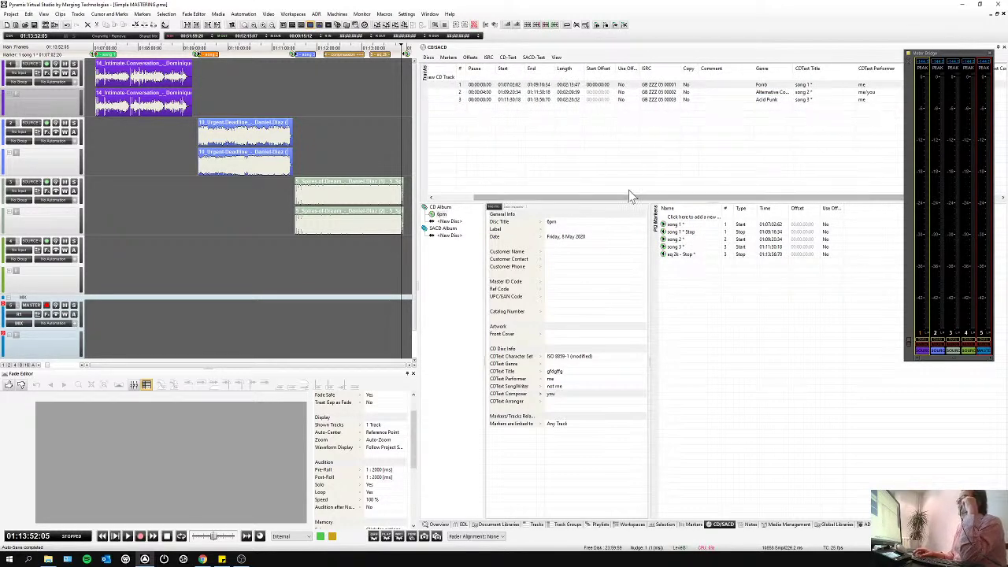
scroll(533, 202, "left", 1)
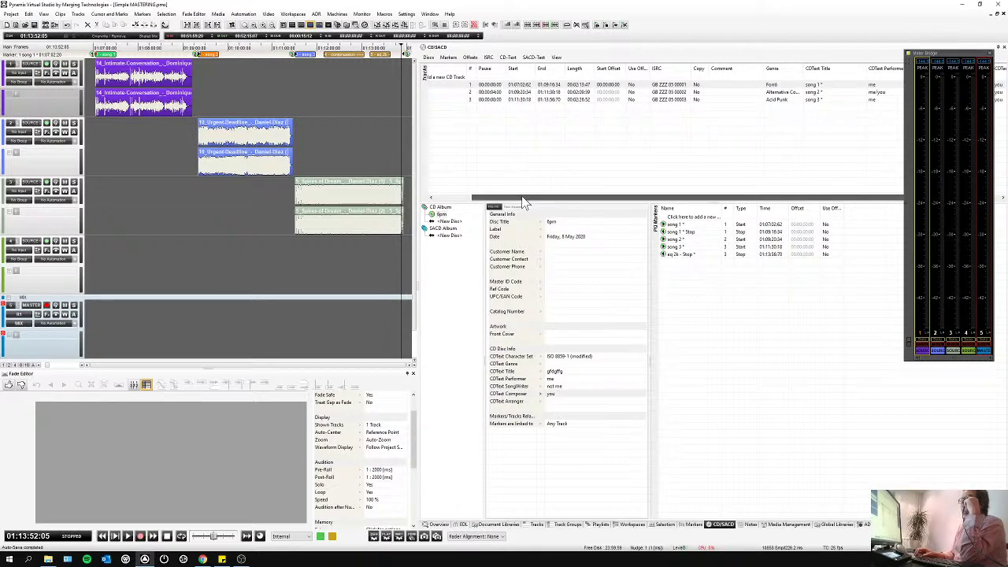
scroll(533, 203, "left", 2)
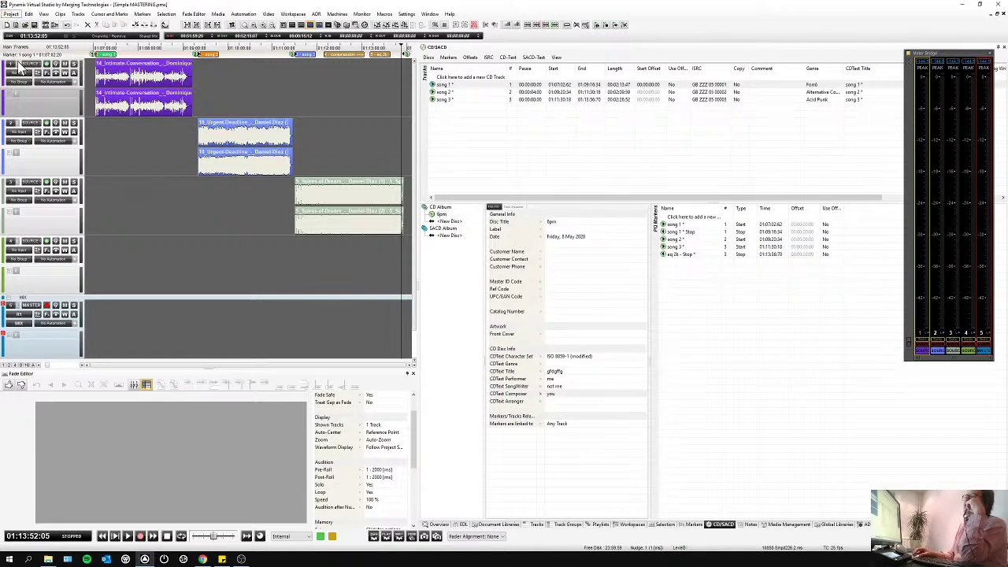
- Start generating a master and choose PCM Digital Release (MTFF) as its type
left_click(13, 14)
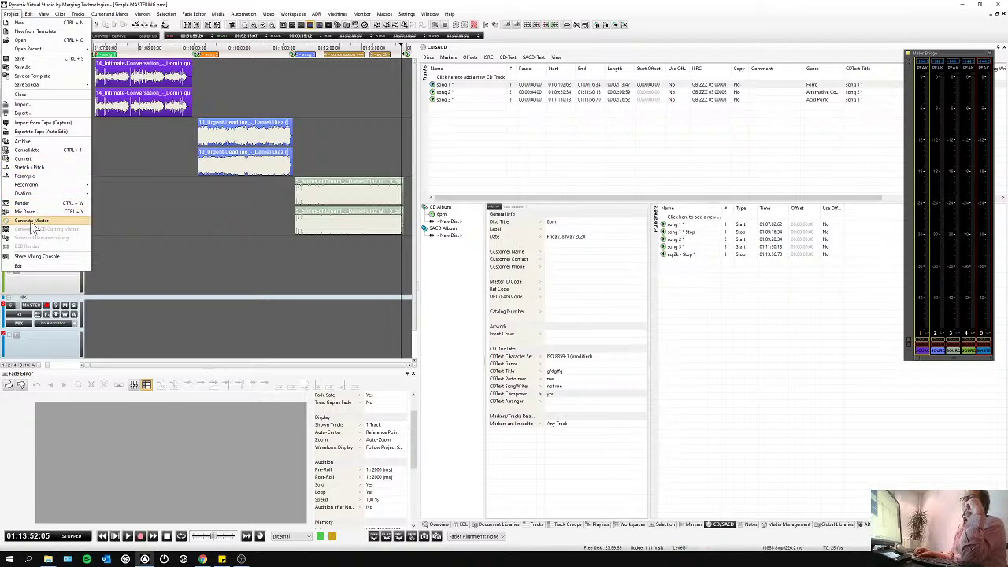
left_click(193, 222)
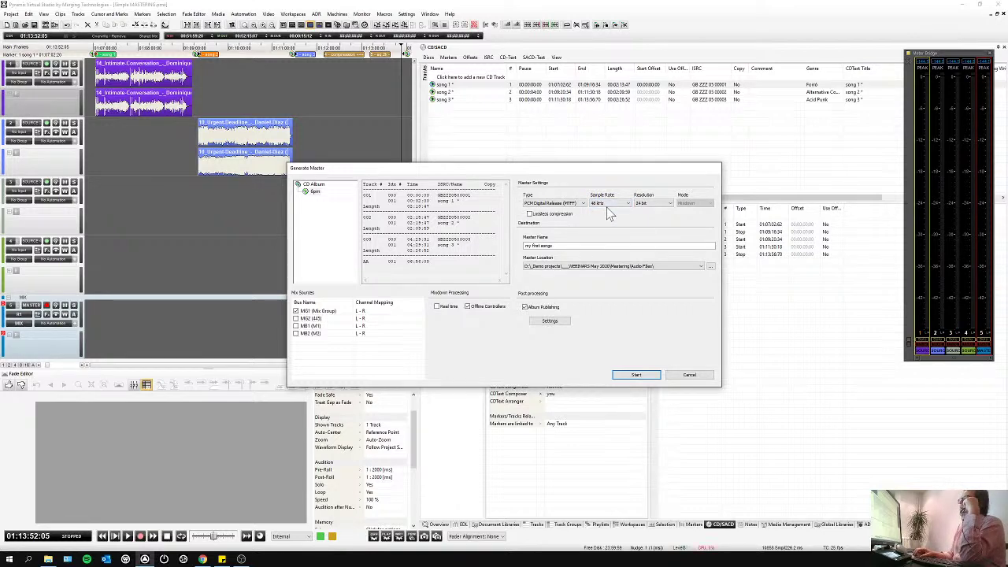
left_click(580, 203)
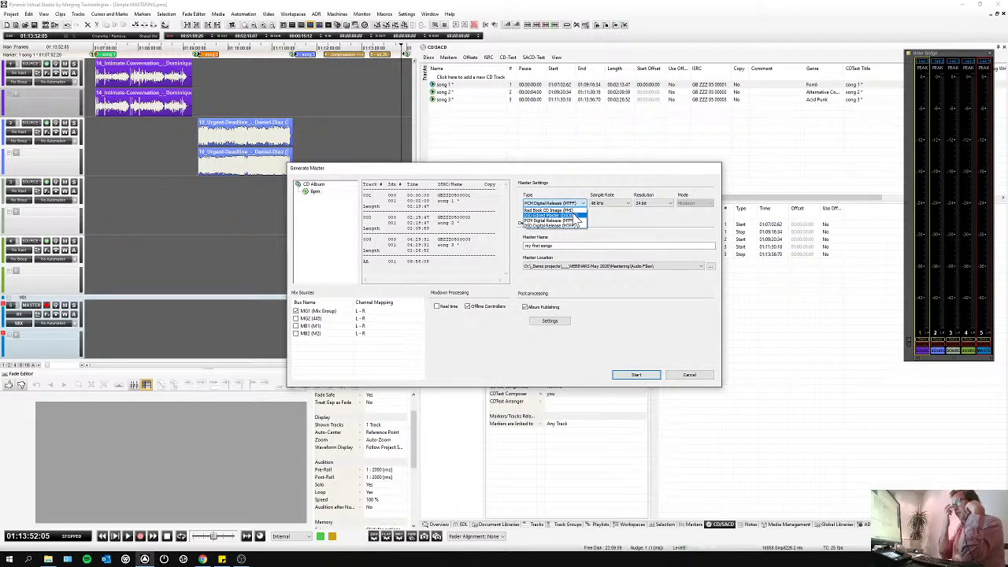
left_click(569, 220)
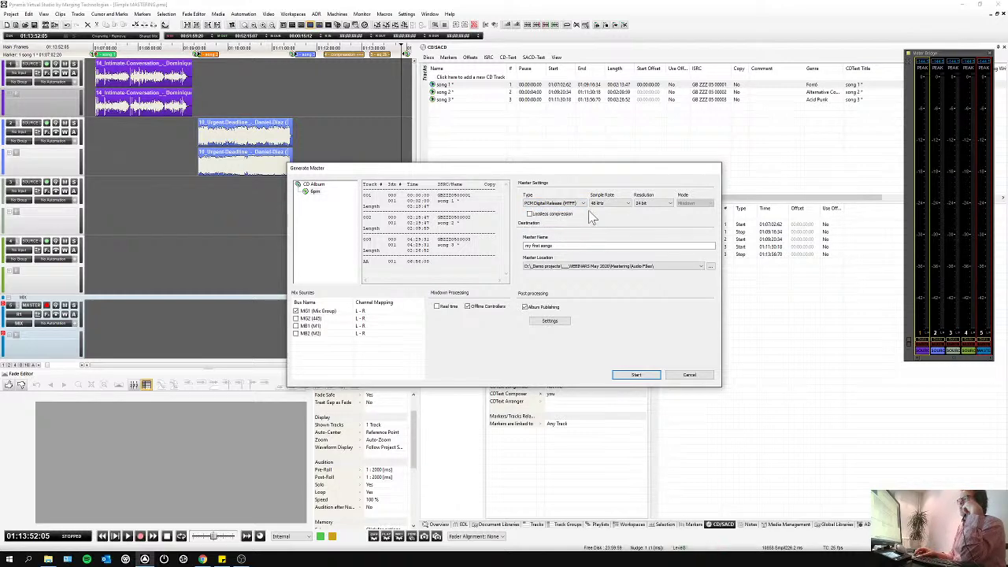
left_click(564, 245)
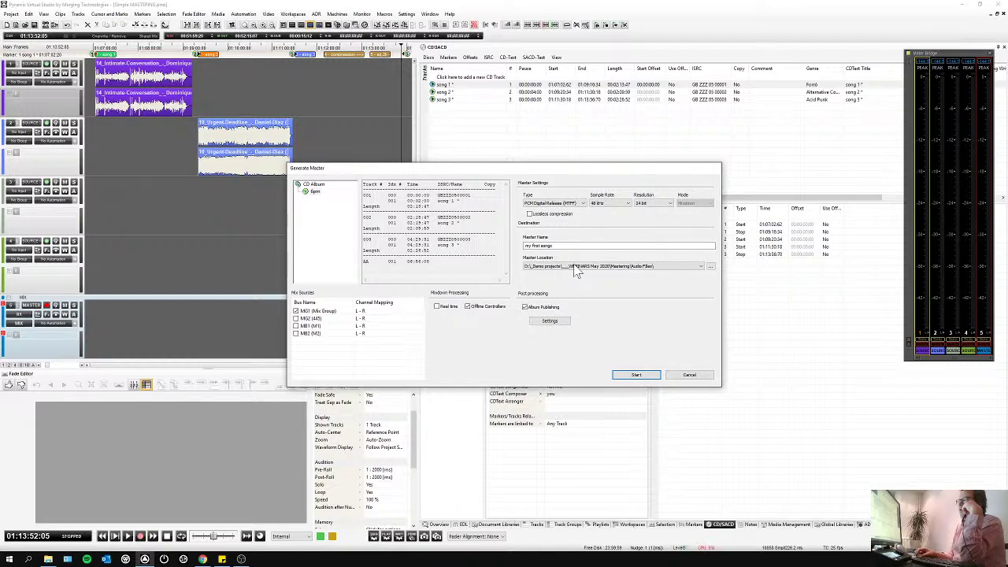
- Choose the MB1 (M1) bus as the mix source for the master
left_click(296, 318)
left_click(297, 333)
left_click(296, 326)
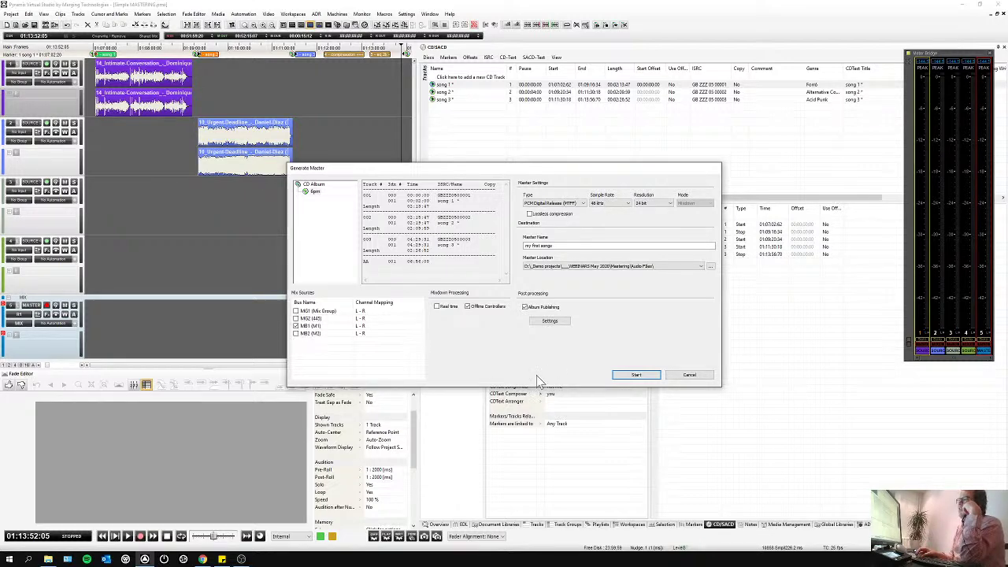
- Open the Album Publishing settings, move the dialog aside and enable the MP3-44k-24b-Apodizing output format
left_click(548, 322)
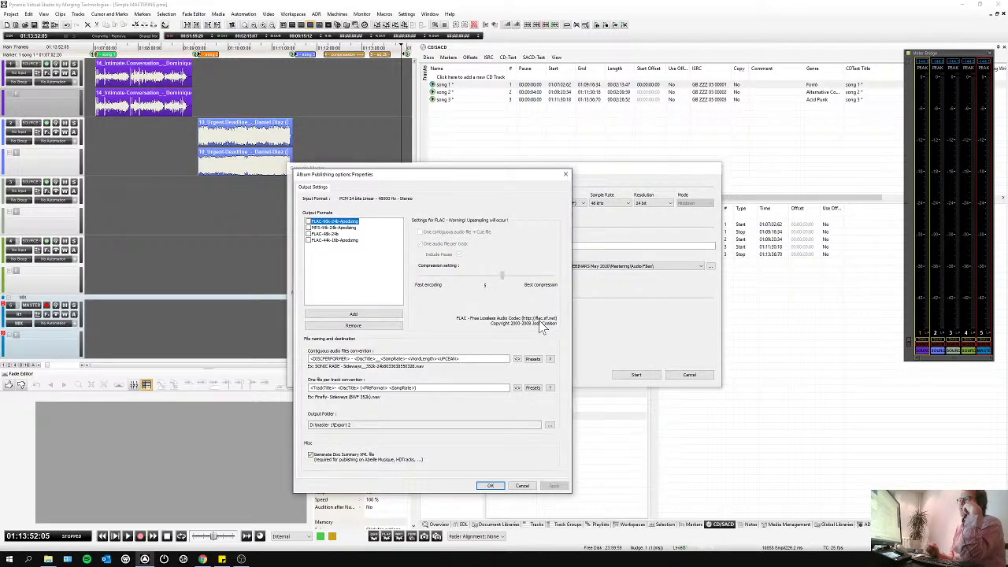
left_click_drag(455, 186, 672, 153)
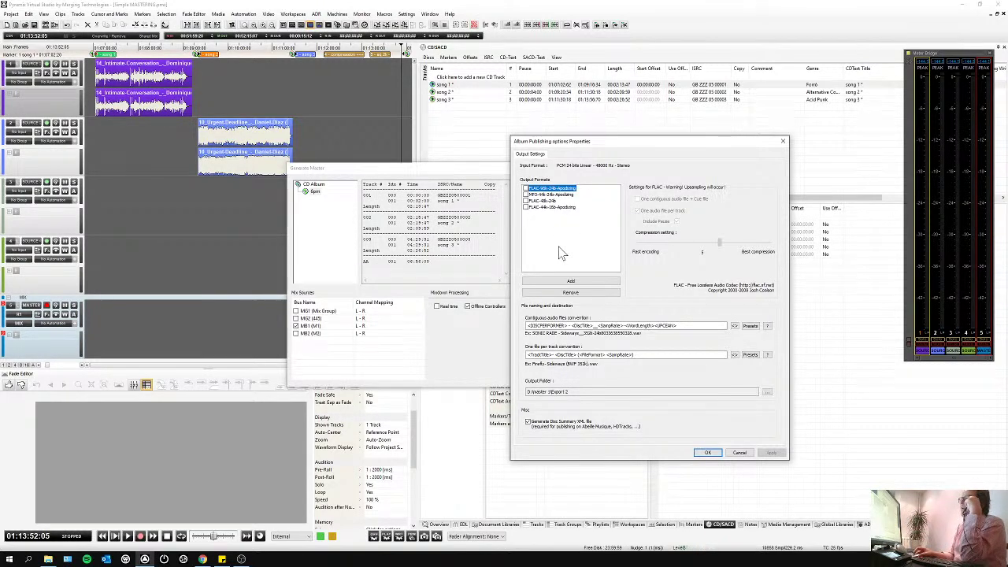
left_click(543, 195)
left_click(526, 194)
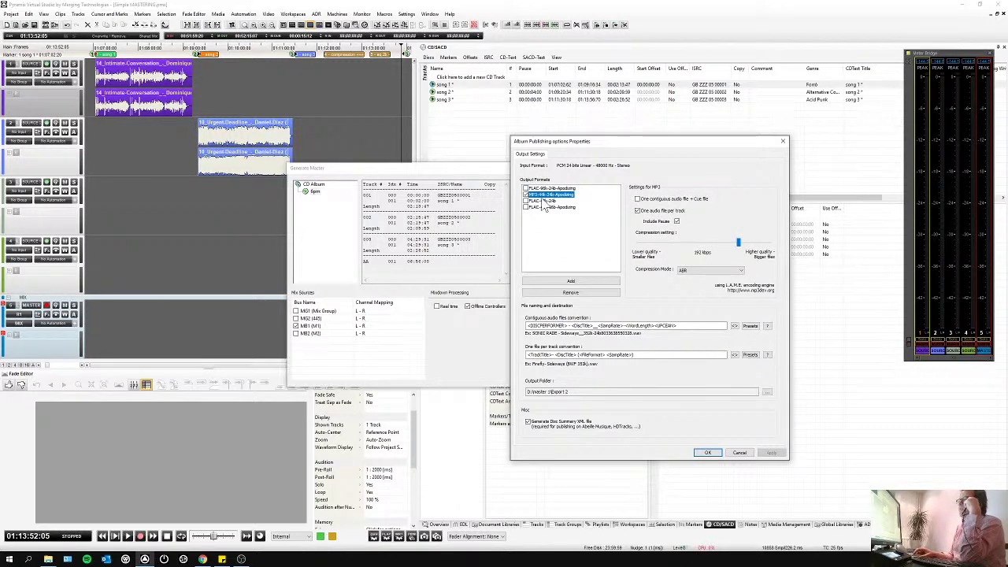
- Add a new AIFF output format with the default sampling rate and wordlength to the album publishing options
left_click(572, 285)
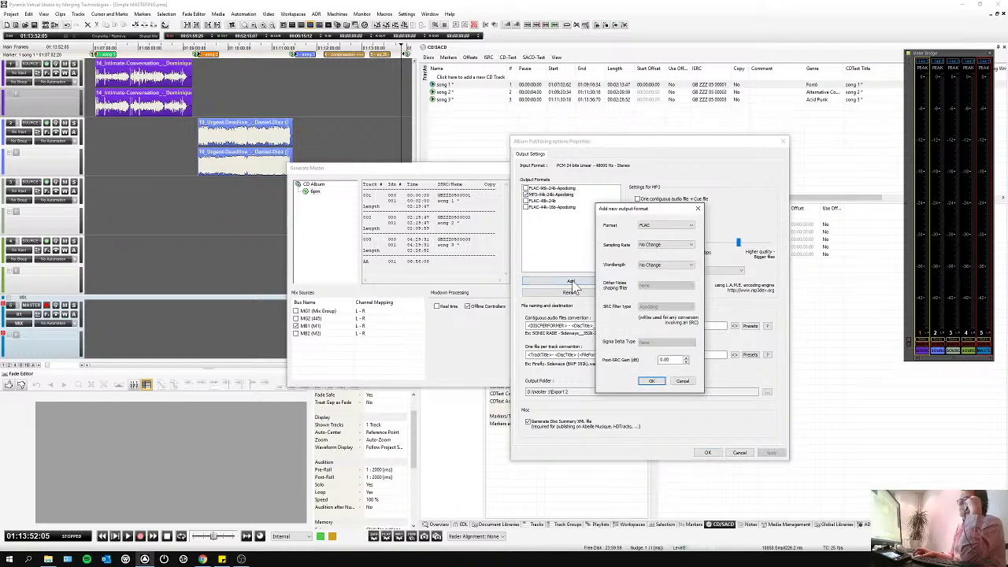
left_click(674, 227)
left_click(653, 252)
left_click(665, 226)
left_click(663, 247)
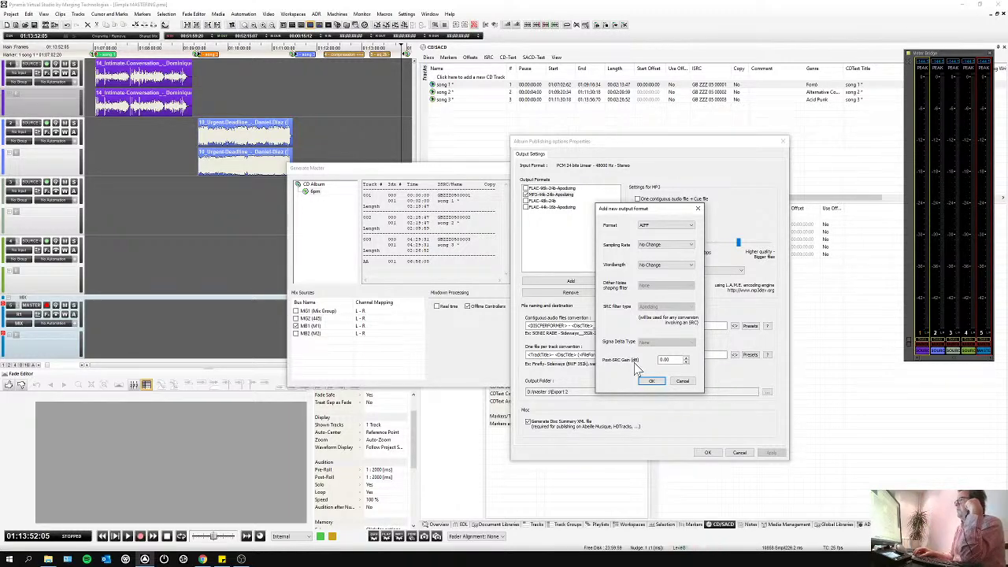
left_click(647, 382)
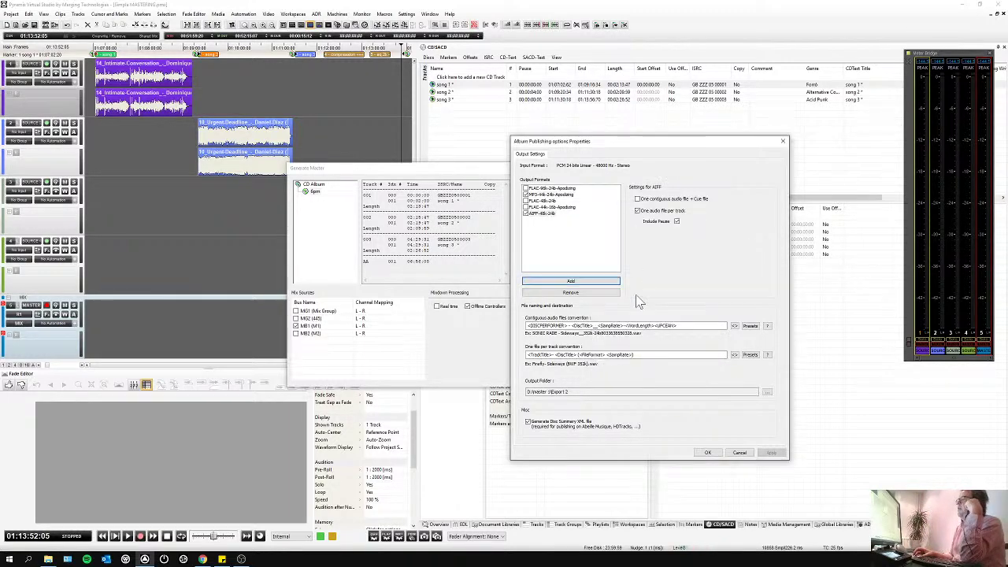
- Show the compression settings of the FLAC-48k-24b output format and toggle that format's inclusion in the publishing list
left_click(543, 200)
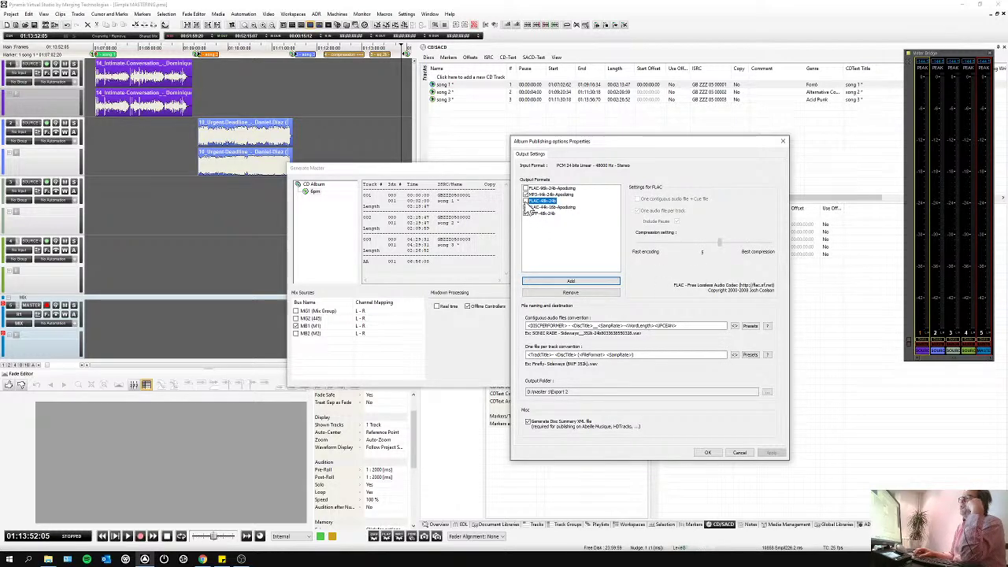
left_click(526, 201)
left_click(526, 201)
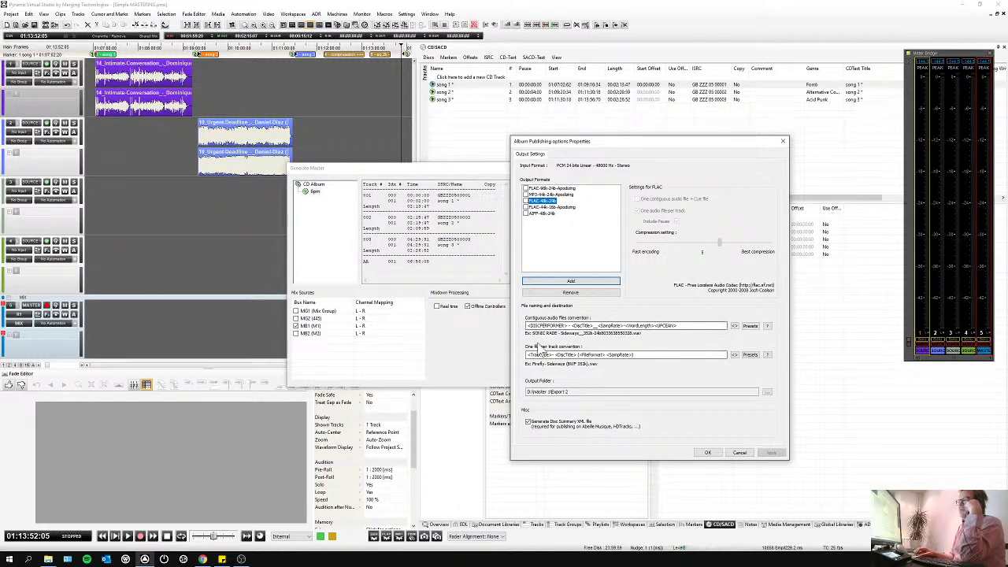
- Append <DiscComposer> and <FileFormat> to the one-file-per-track naming convention, accept the options and turn off Album Publishing
left_click(736, 355)
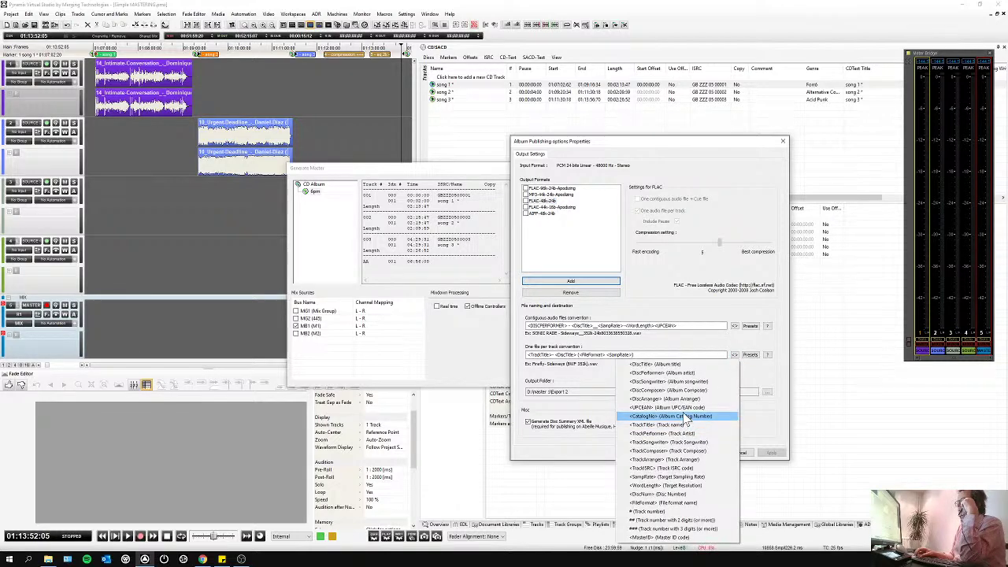
left_click(668, 390)
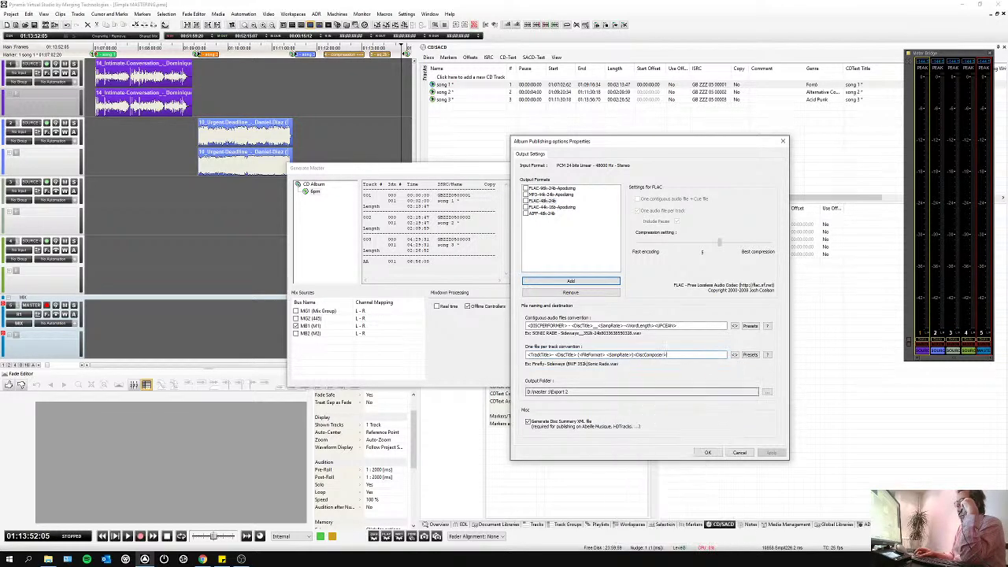
left_click(733, 355)
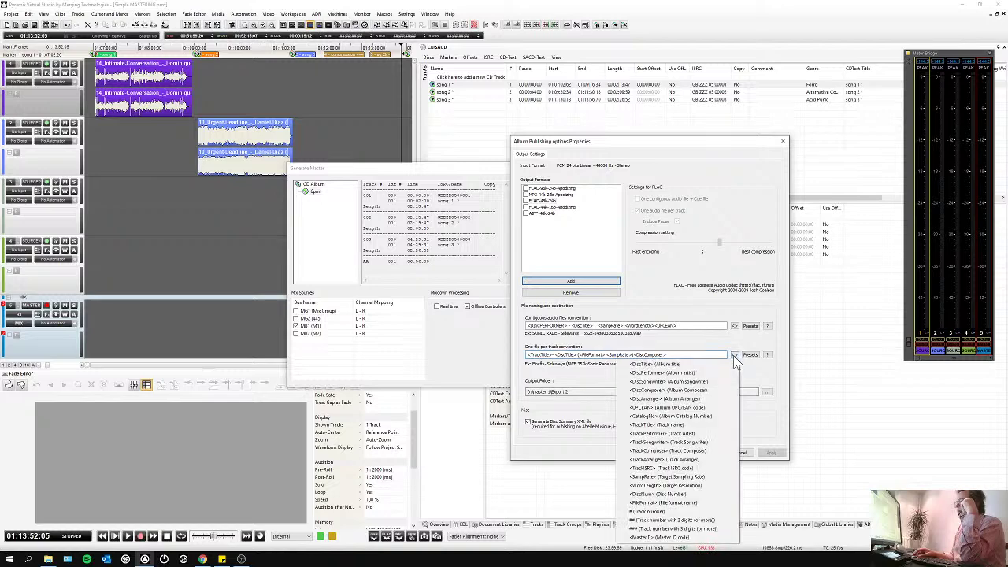
left_click(668, 504)
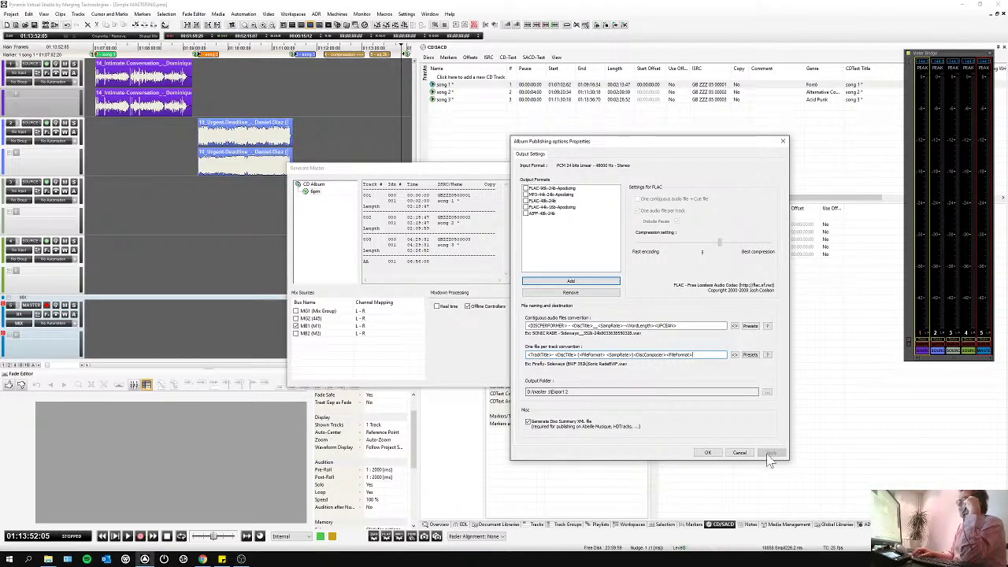
left_click(707, 452)
left_click(525, 307)
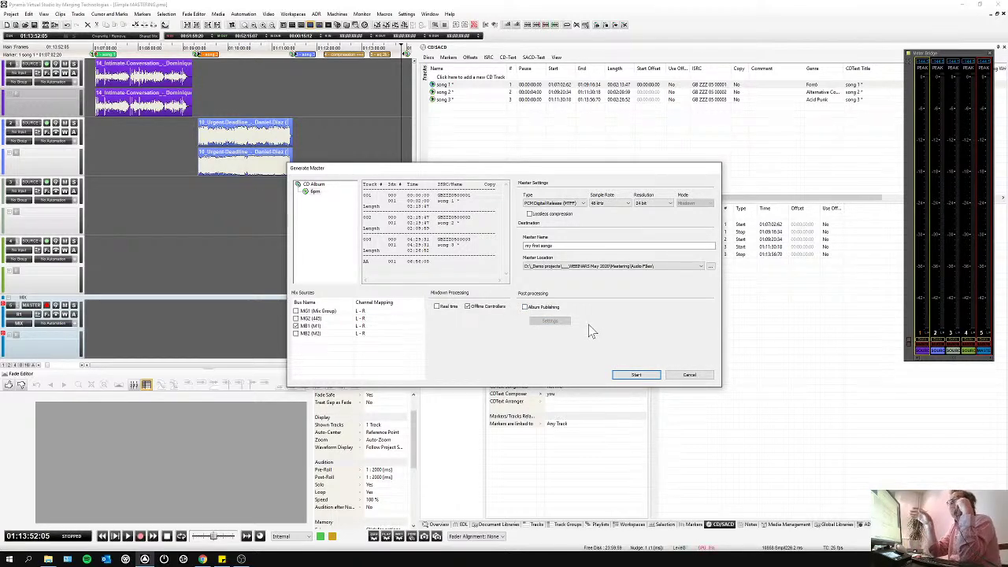
- Switch to the standalone Album Publisher app
left_click(10, 559)
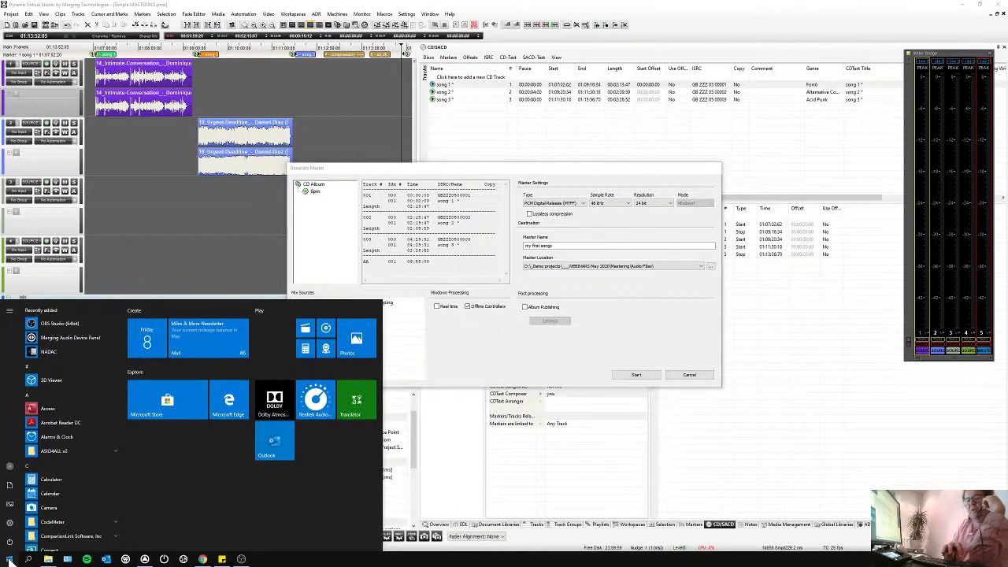
type("a")
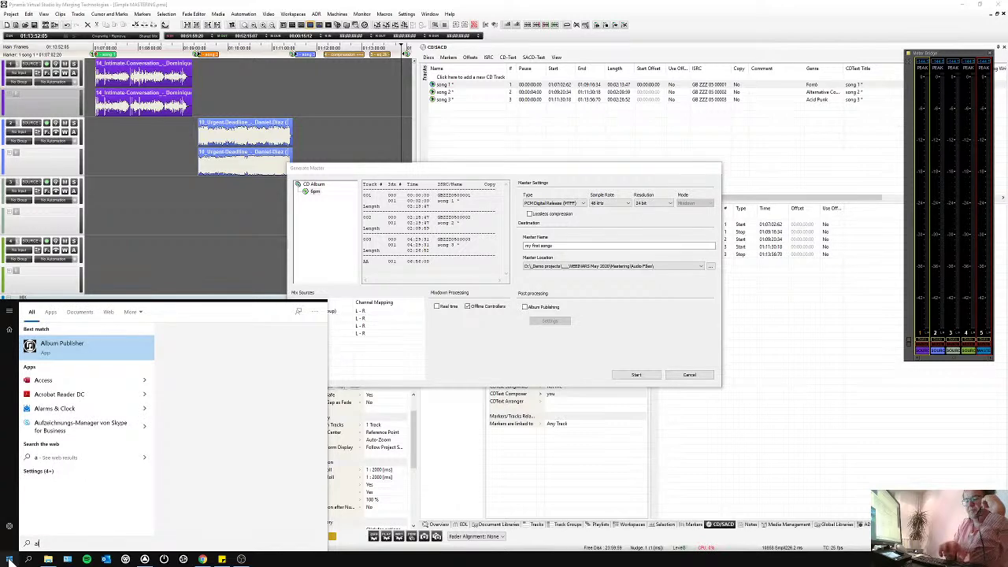
type("lbu")
left_click(10, 560)
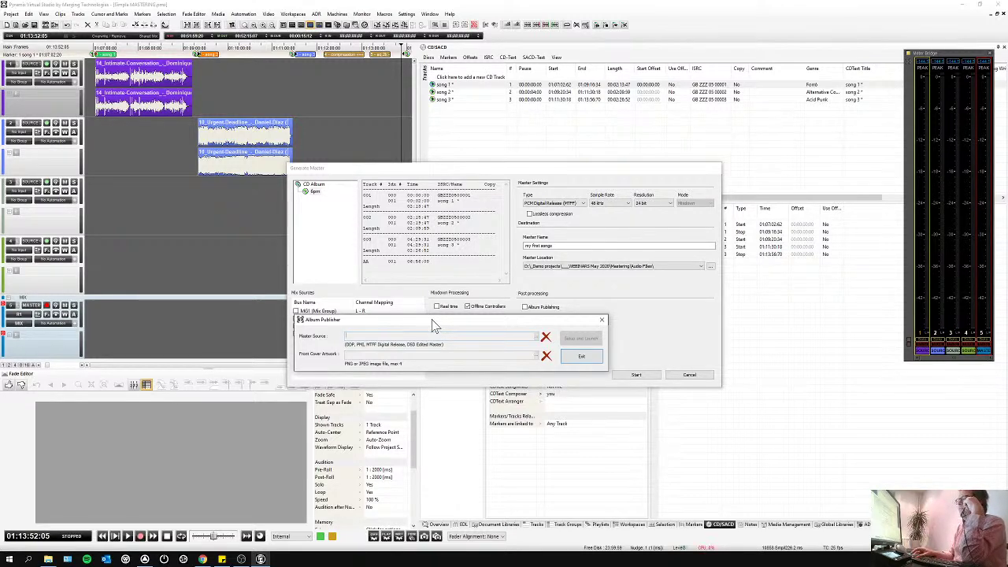
- Load the Dis Donc 8 CD2 30032020 CD image as Album Publisher's master source
left_click(536, 336)
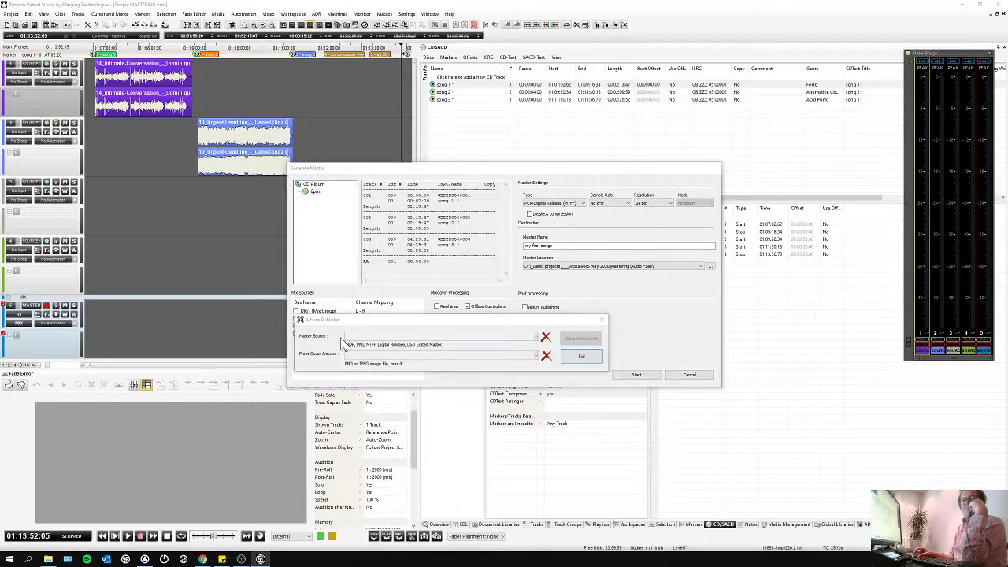
left_click(538, 337)
left_click(446, 316)
left_click(512, 403)
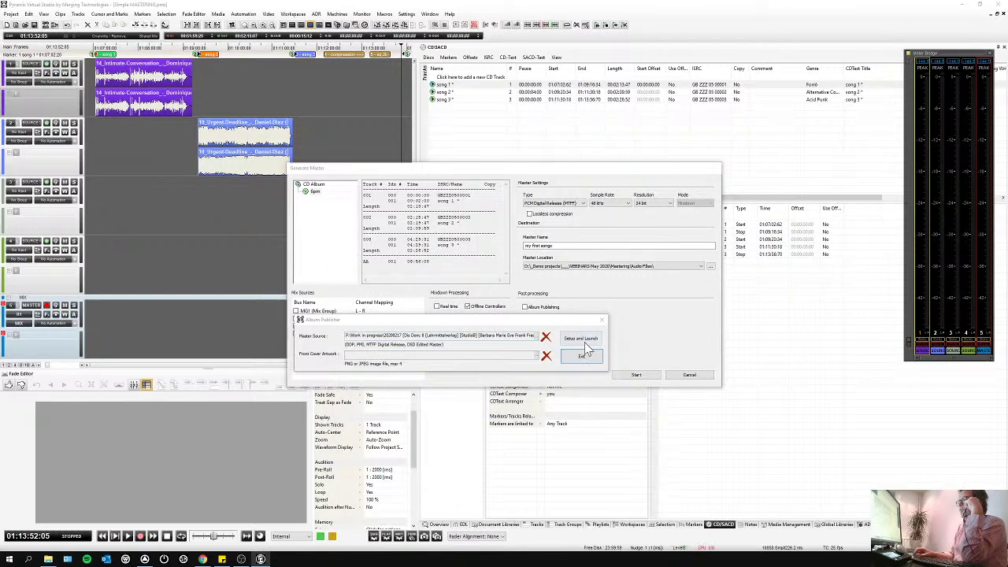
- Try adding a PMI CD Image output format with sampling rate and wordlength set to No Change in the publishing setup, then cancel the setup
left_click(580, 339)
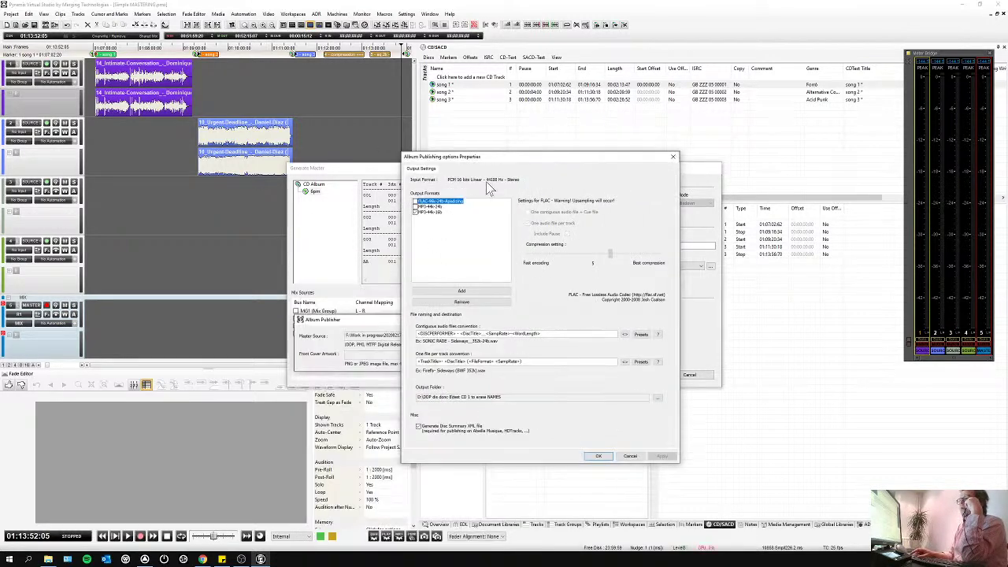
left_click(461, 291)
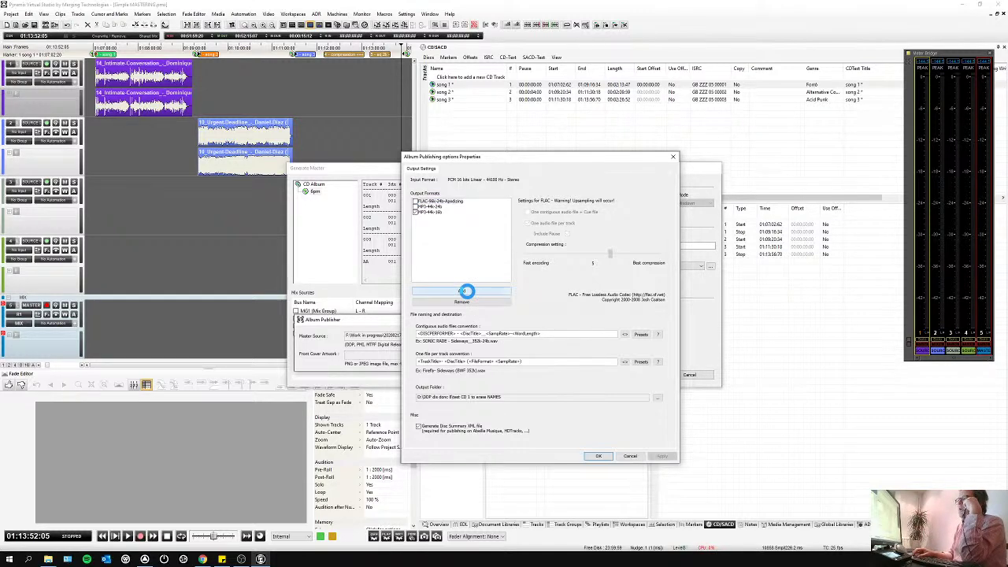
left_click(535, 238)
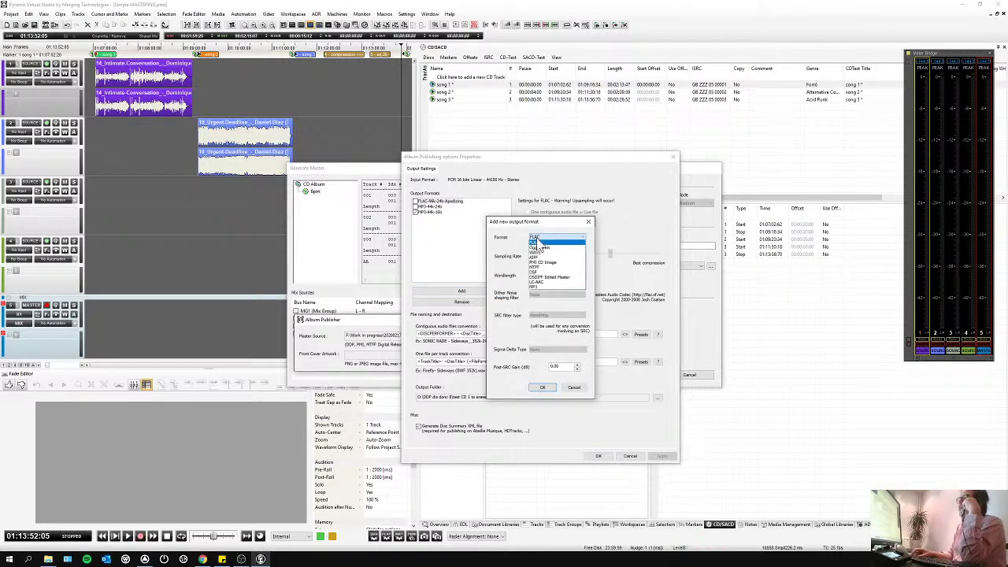
left_click(548, 268)
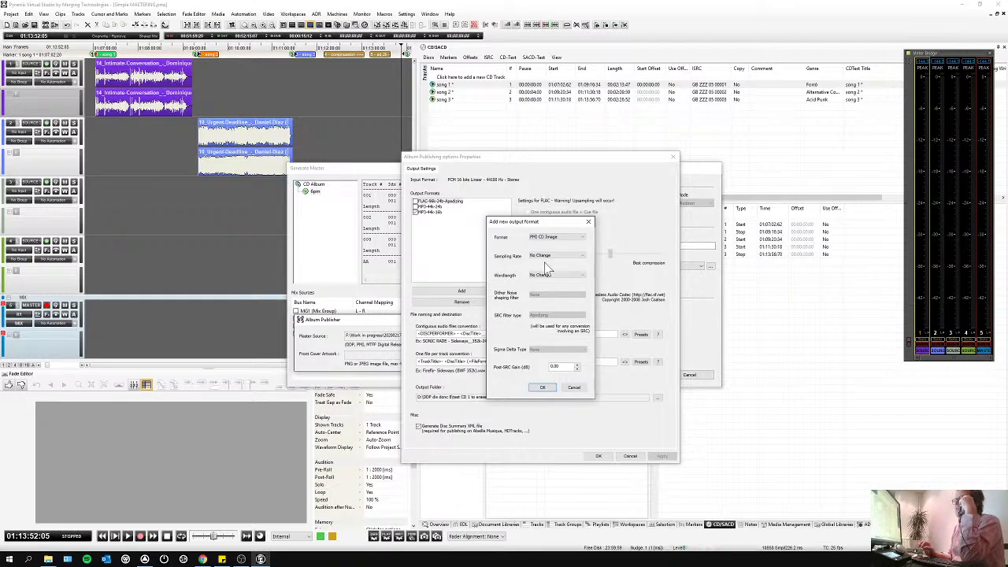
left_click(554, 254)
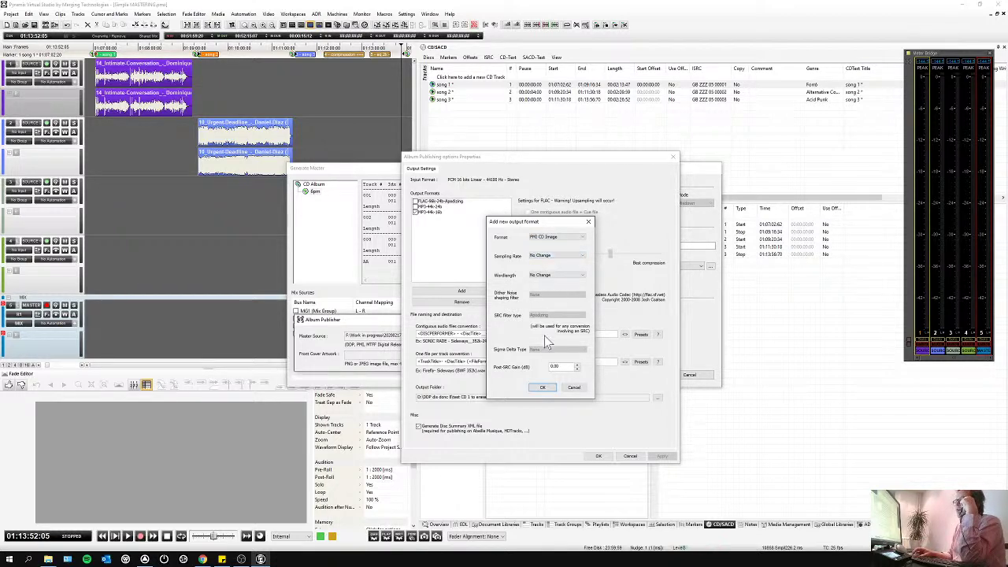
left_click(543, 388)
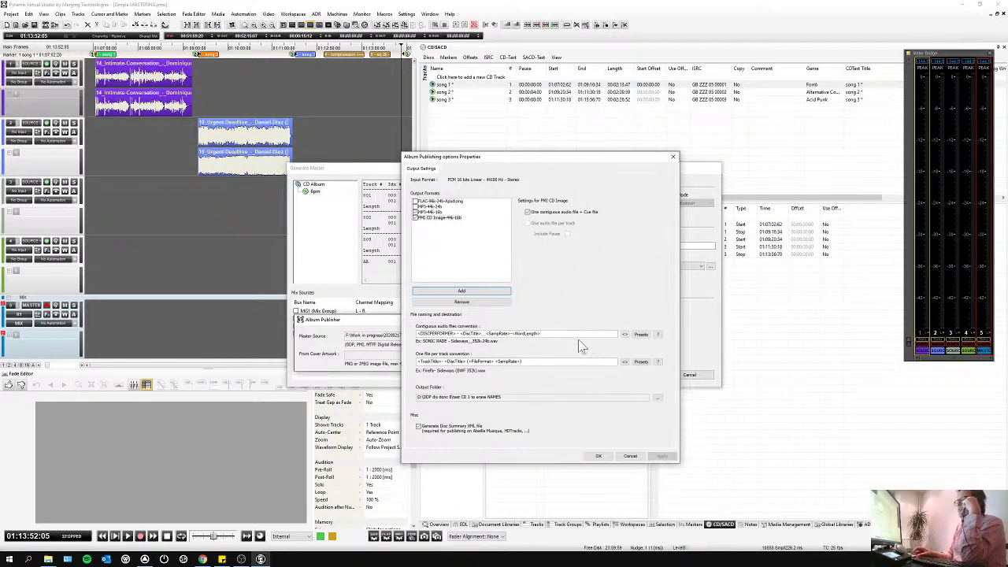
left_click(634, 457)
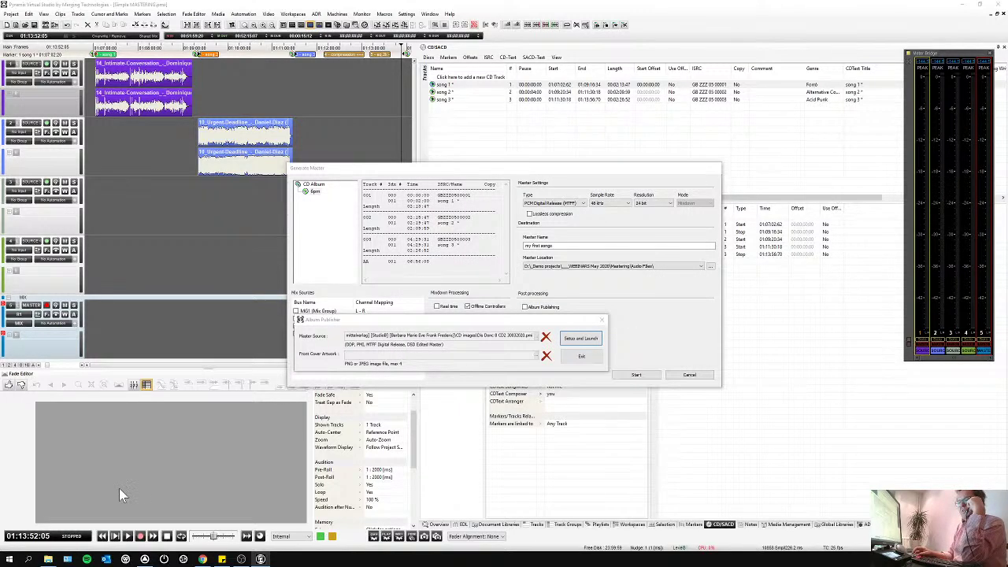
- Switch to the DiscWrite app
left_click(13, 560)
type("disc")
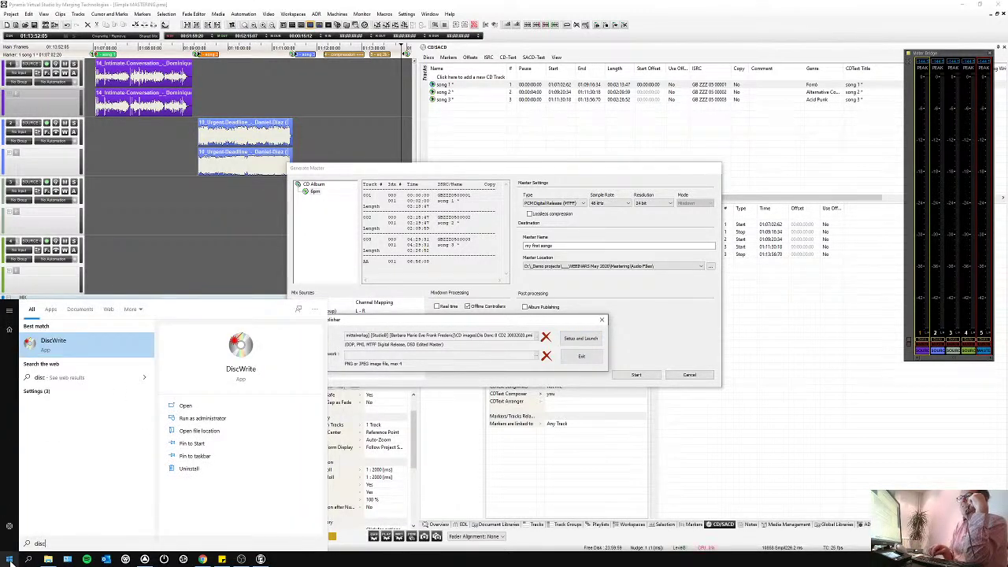
key("Return")
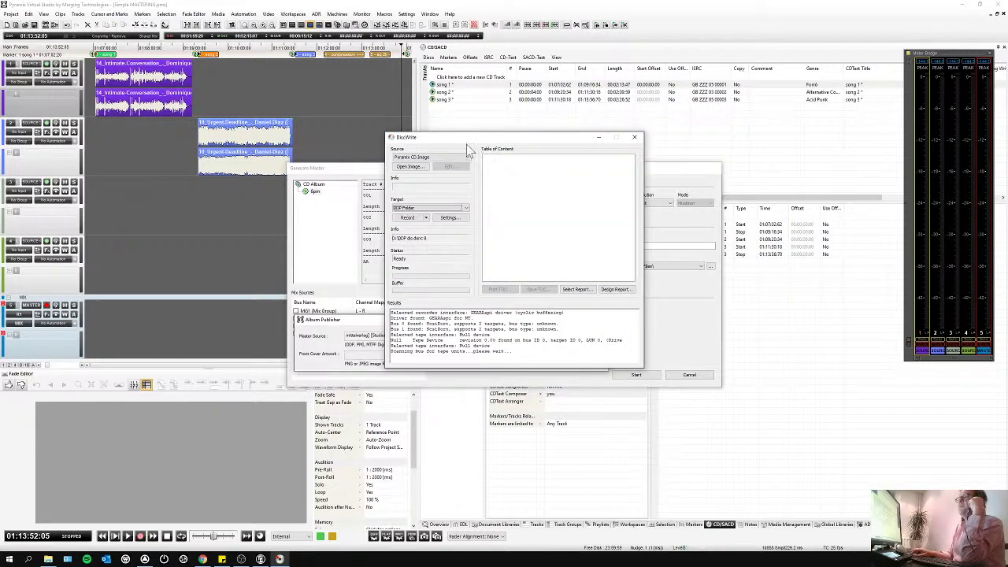
- Open the Dis Donc 8 CD2 30032020 image as DiscWrite's source without viewing the error log, and choose DDP Folder as the target
left_click(413, 168)
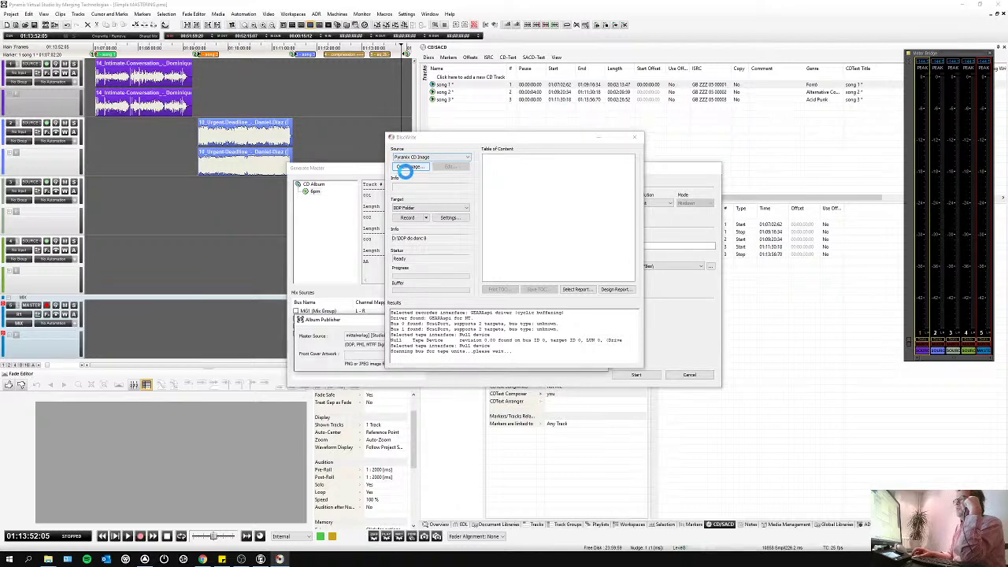
double_click(479, 229)
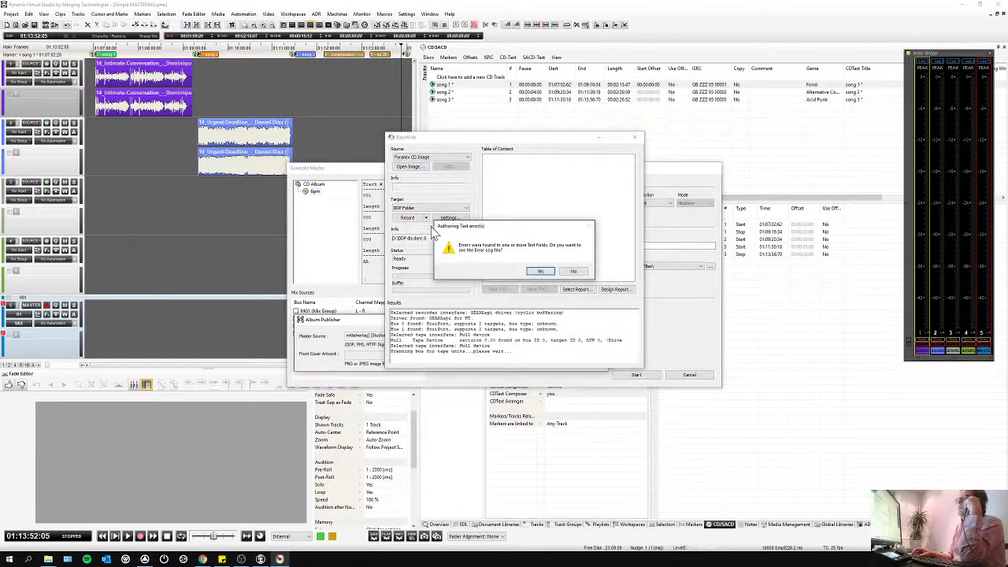
left_click(582, 272)
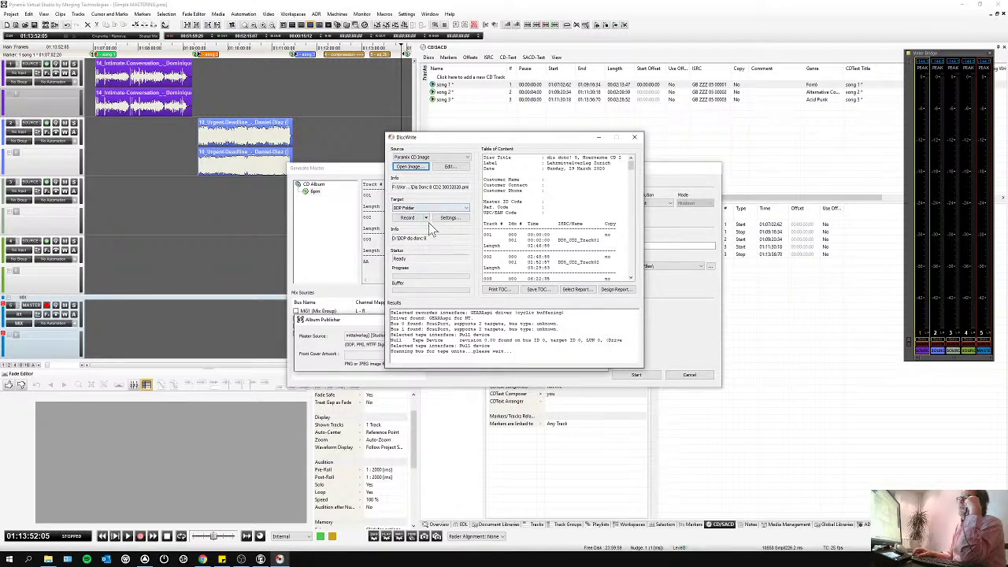
left_click(431, 207)
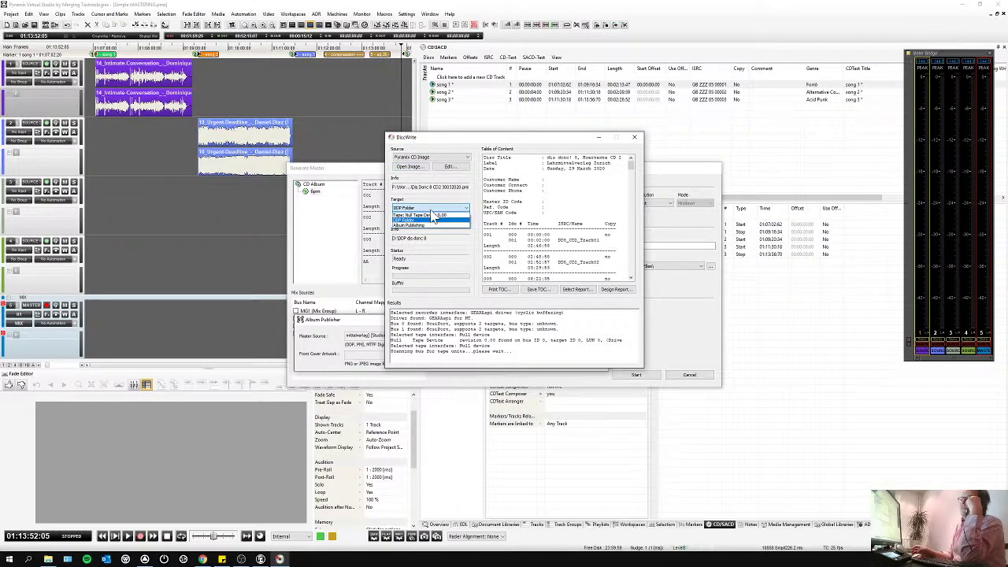
left_click(432, 220)
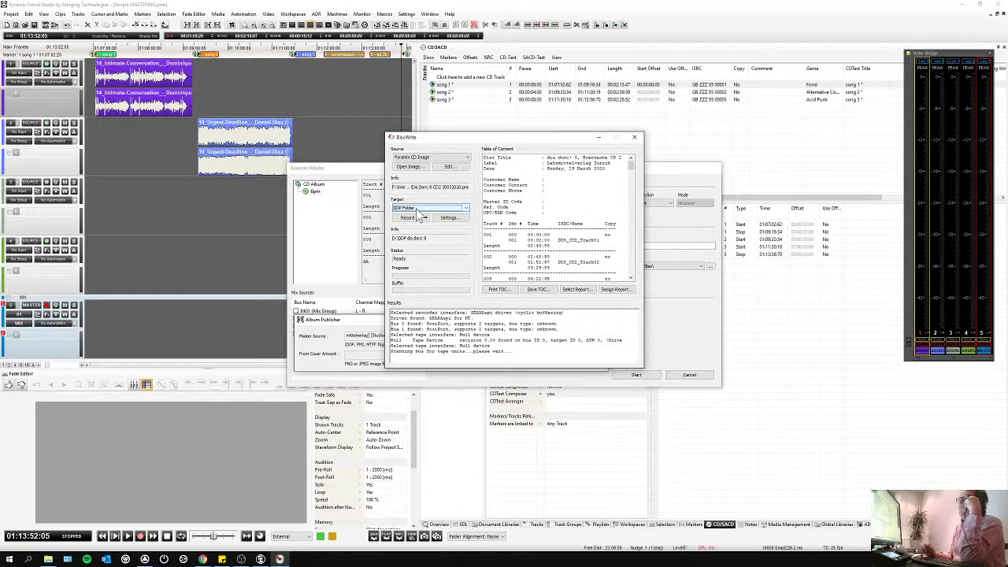
- Close DiscWrite and Album Publisher, and cancel the Generate Master dialog
left_click(634, 139)
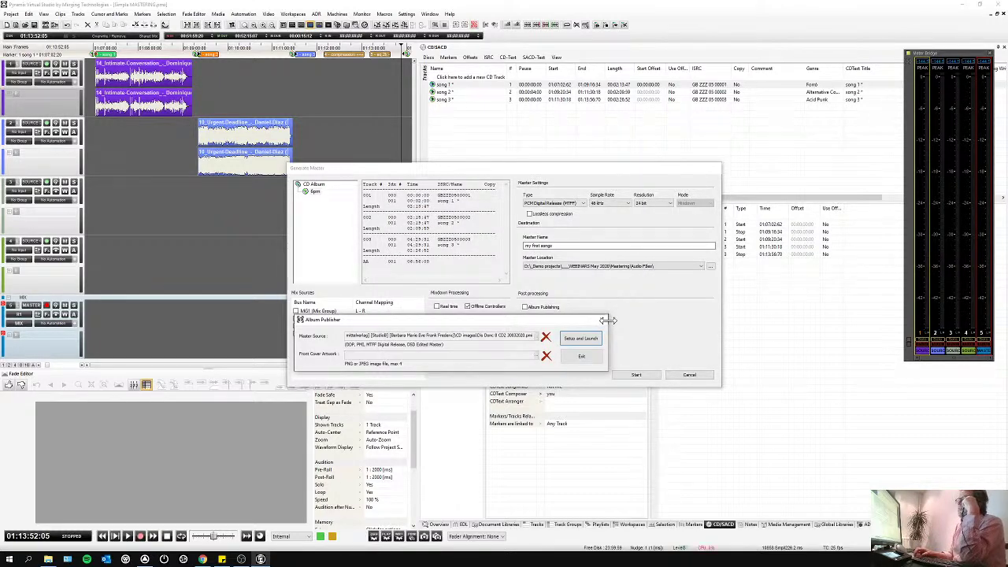
left_click(602, 319)
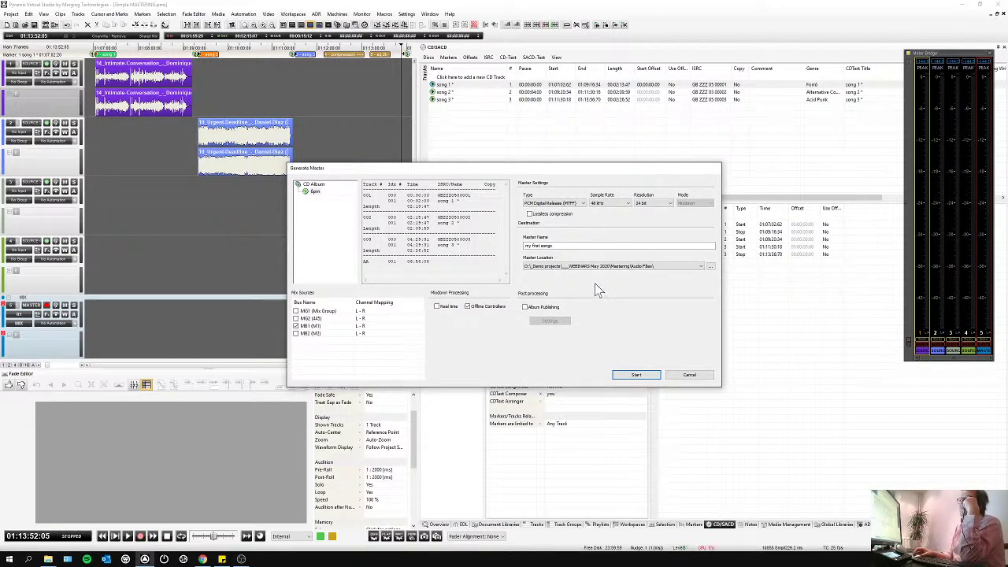
left_click(690, 376)
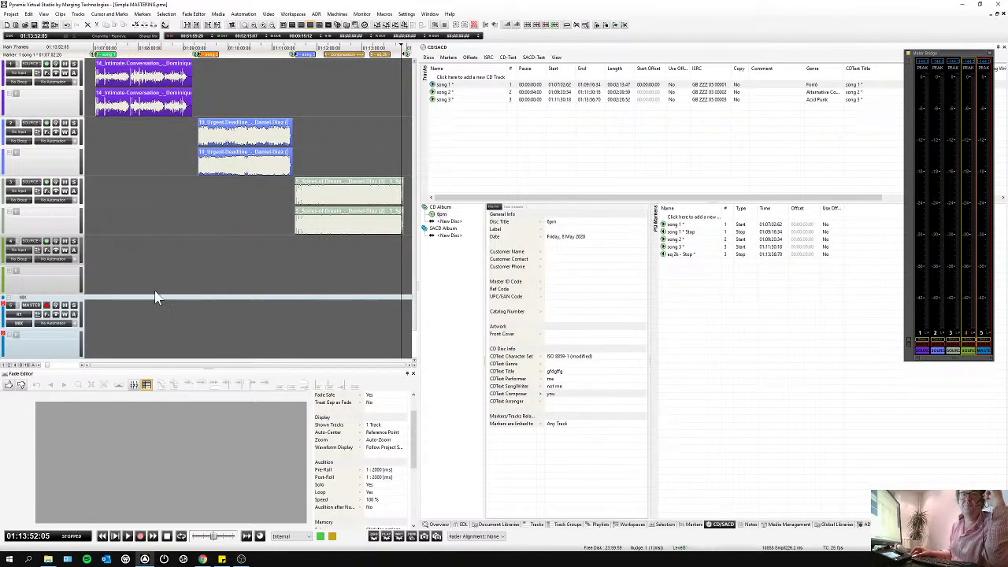
left_click(241, 560)
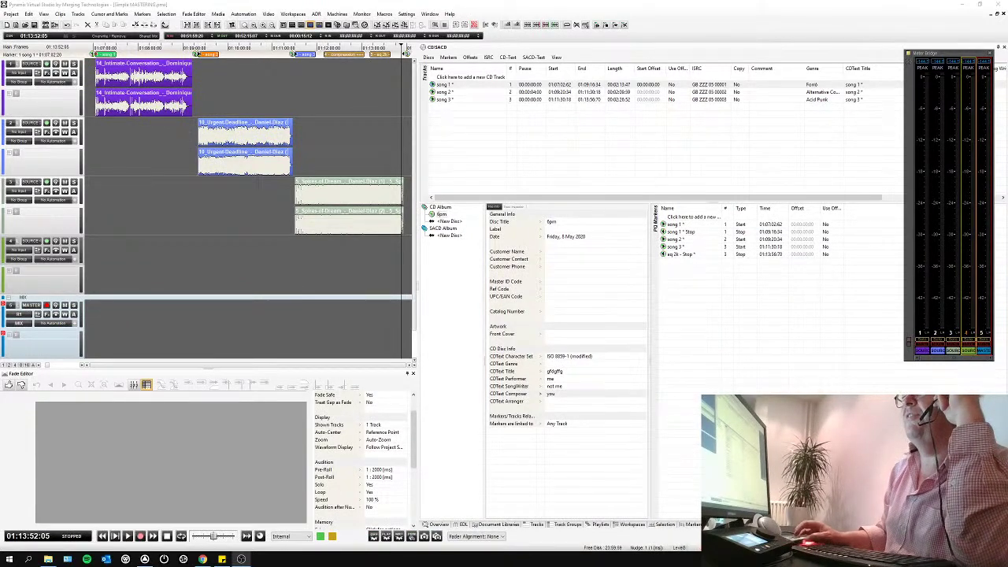
left_click(265, 97)
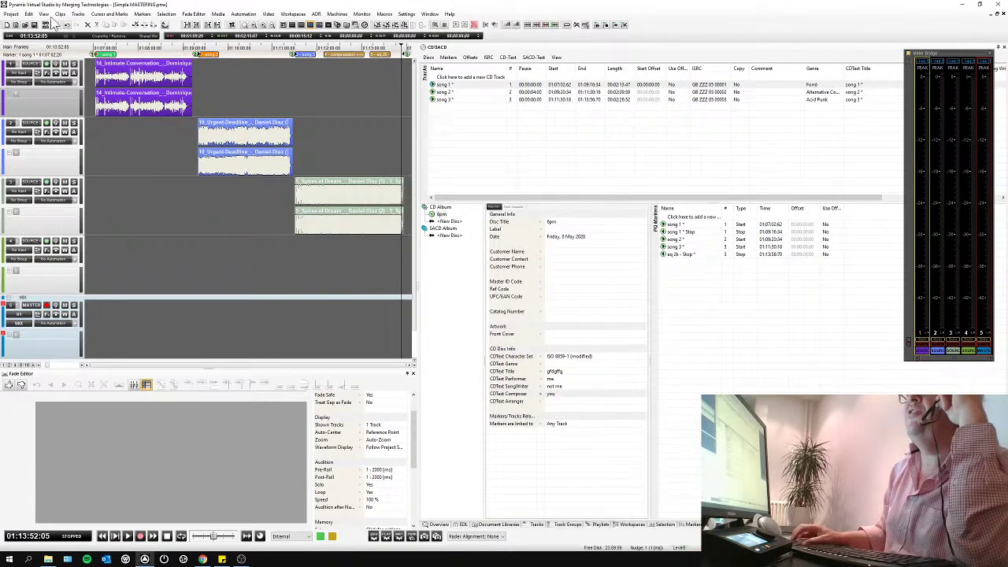
- Open the InterChange import dialog for the mastering project
key("alt+p")
key("Down")
left_click(36, 107)
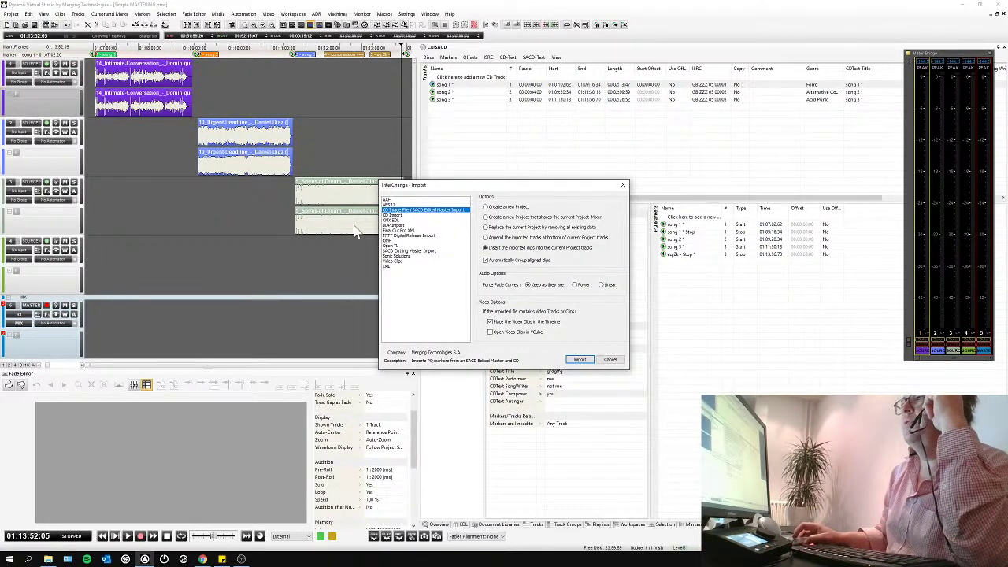